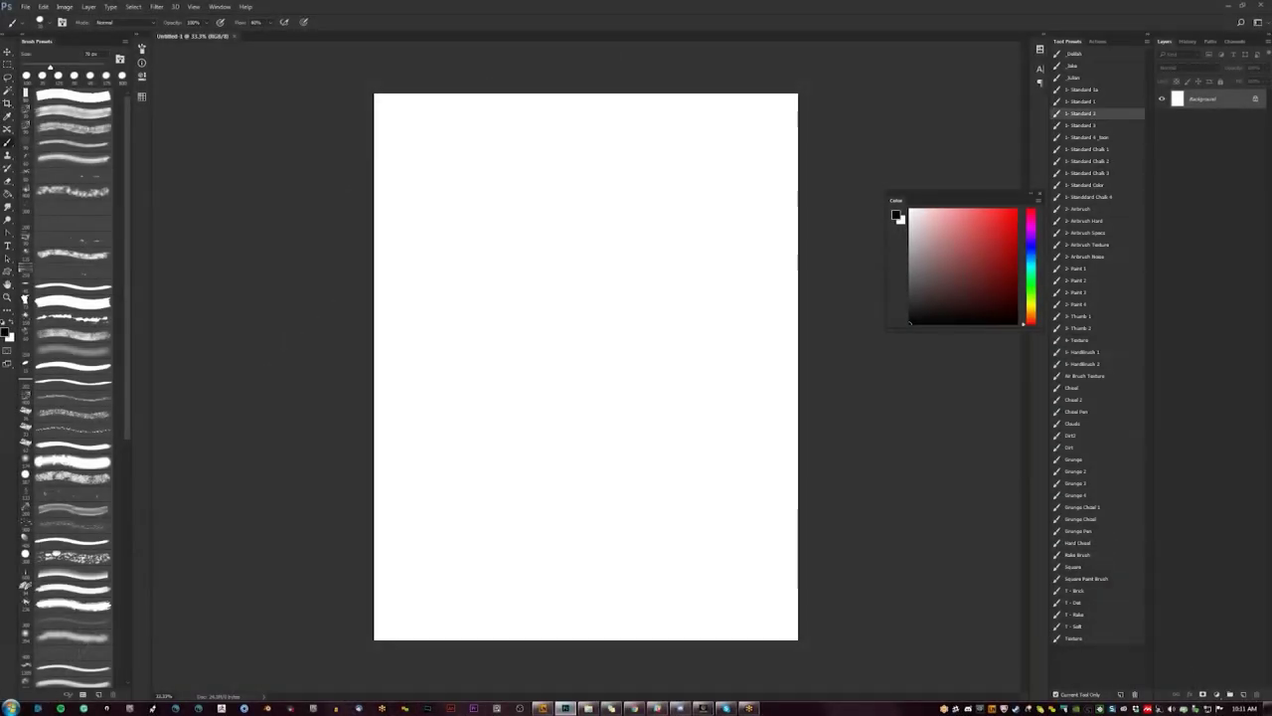
- Place the colour picker nearer the blank canvas and display the canvas full screen, zoomed in on its upper part
{"action": "left_click_drag", "start_coordinate": [964, 197], "coordinate": [917, 133]}
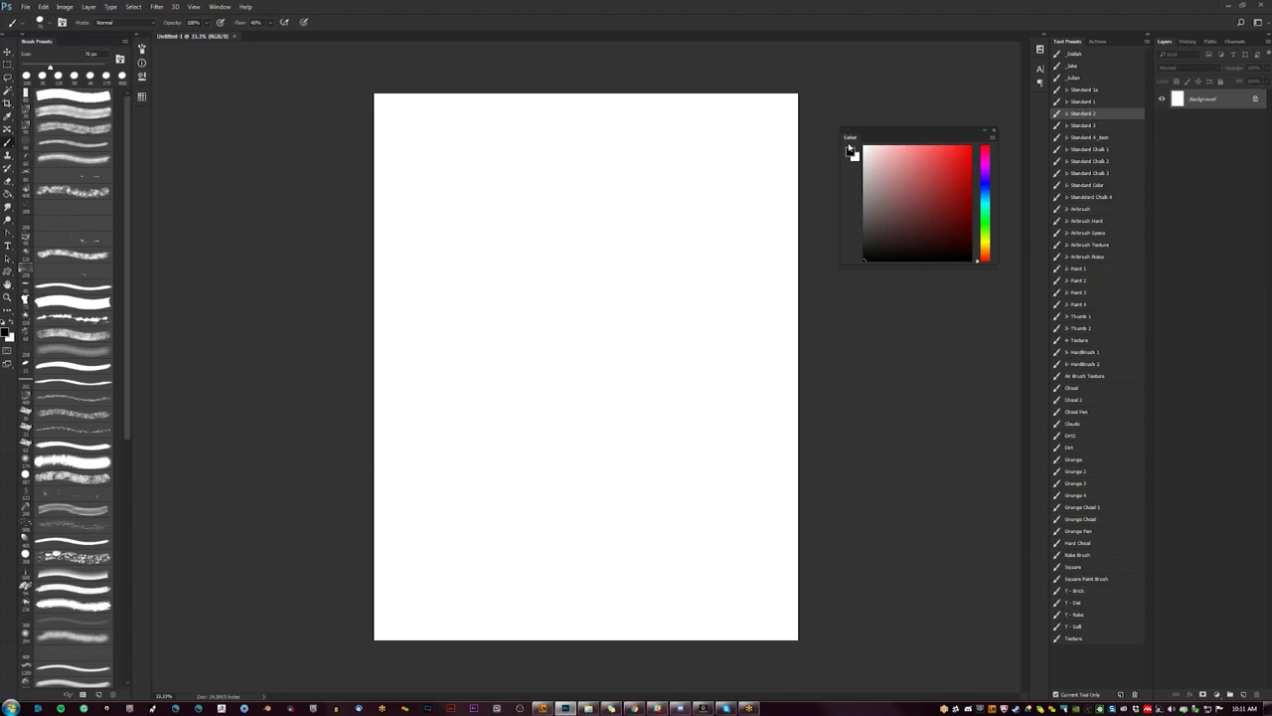
{"action": "key", "text": "f"}
{"action": "key", "text": "f"}
{"action": "key", "text": "z"}
{"action": "left_click", "coordinate": [652, 197]}
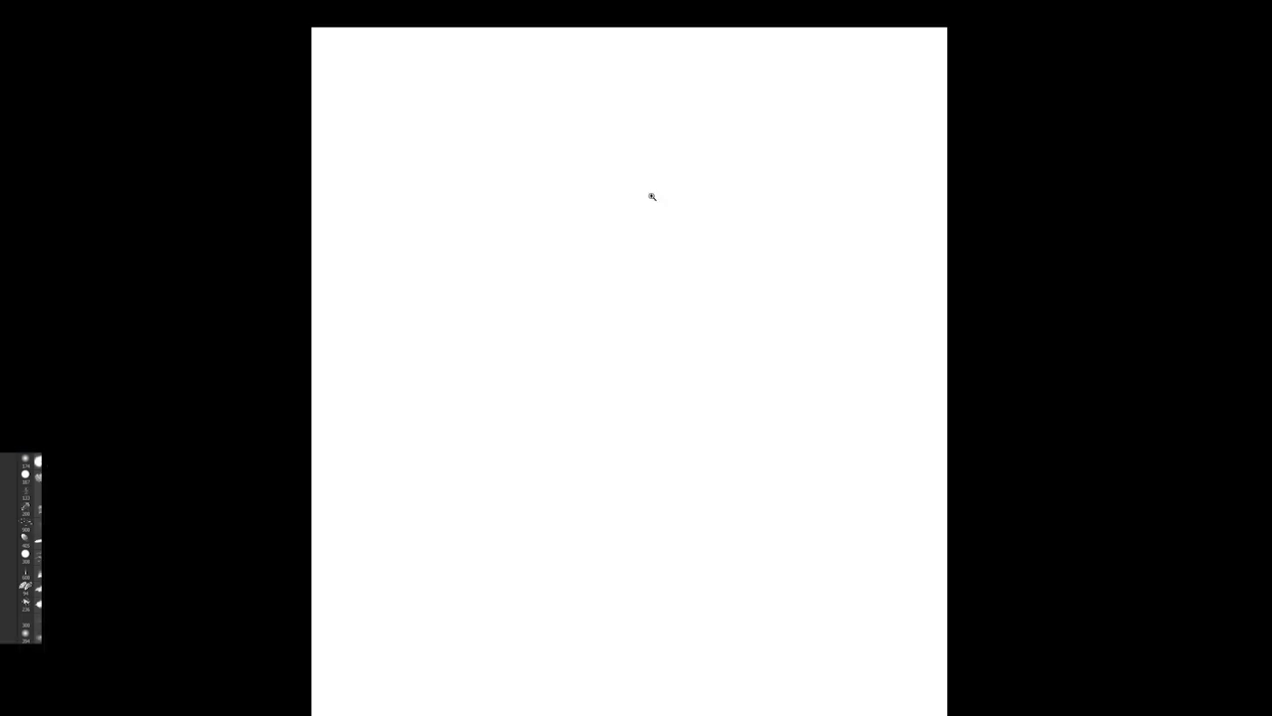
- Sketch a rounded helmet with a dark rectangular visor, tapering sides and a curved collar line near the canvas top with the Brush
{"action": "key", "text": "b"}
{"action": "mouse_move", "coordinate": [662, 91]}
{"action": "left_mouse_down"}
{"action": "mouse_move", "coordinate": [612, 193]}
{"action": "mouse_move", "coordinate": [687, 152]}
{"action": "mouse_move", "coordinate": [562, 144]}
{"action": "mouse_move", "coordinate": [603, 183]}
{"action": "mouse_move", "coordinate": [572, 155]}
{"action": "left_mouse_up"}
{"action": "mouse_move", "coordinate": [653, 173]}
{"action": "left_mouse_down"}
{"action": "mouse_move", "coordinate": [693, 146]}
{"action": "mouse_move", "coordinate": [684, 177]}
{"action": "left_mouse_up"}
{"action": "mouse_move", "coordinate": [668, 184]}
{"action": "left_mouse_down"}
{"action": "mouse_move", "coordinate": [647, 184]}
{"action": "mouse_move", "coordinate": [609, 225]}
{"action": "left_mouse_up"}
{"action": "mouse_move", "coordinate": [585, 175]}
{"action": "left_mouse_down"}
{"action": "mouse_move", "coordinate": [553, 134]}
{"action": "mouse_move", "coordinate": [543, 218]}
{"action": "mouse_move", "coordinate": [603, 229]}
{"action": "left_mouse_up"}
{"action": "left_click_drag", "start_coordinate": [692, 142], "coordinate": [700, 164]}
{"action": "left_click_drag", "start_coordinate": [682, 111], "coordinate": [718, 213]}
{"action": "left_click_drag", "start_coordinate": [596, 228], "coordinate": [706, 214]}
{"action": "mouse_move", "coordinate": [573, 217]}
{"action": "left_mouse_down"}
{"action": "mouse_move", "coordinate": [590, 226]}
{"action": "mouse_move", "coordinate": [595, 212]}
{"action": "left_mouse_up"}
{"action": "left_click_drag", "start_coordinate": [680, 201], "coordinate": [719, 205]}
- Sketch a curved, tube-like shoulder arch sweeping down from each side of the helmet
{"action": "mouse_move", "coordinate": [608, 181]}
{"action": "left_mouse_down"}
{"action": "mouse_move", "coordinate": [602, 182]}
{"action": "mouse_move", "coordinate": [662, 178]}
{"action": "mouse_move", "coordinate": [530, 189]}
{"action": "mouse_move", "coordinate": [505, 217]}
{"action": "left_mouse_up"}
{"action": "mouse_move", "coordinate": [541, 177]}
{"action": "left_mouse_down"}
{"action": "mouse_move", "coordinate": [407, 327]}
{"action": "mouse_move", "coordinate": [479, 385]}
{"action": "mouse_move", "coordinate": [549, 232]}
{"action": "mouse_move", "coordinate": [456, 360]}
{"action": "mouse_move", "coordinate": [473, 369]}
{"action": "left_mouse_up"}
{"action": "left_click_drag", "start_coordinate": [455, 324], "coordinate": [467, 370]}
{"action": "mouse_move", "coordinate": [467, 369]}
{"action": "left_mouse_down"}
{"action": "mouse_move", "coordinate": [517, 385]}
{"action": "mouse_move", "coordinate": [493, 395]}
{"action": "left_mouse_up"}
{"action": "mouse_move", "coordinate": [725, 175]}
{"action": "left_mouse_down"}
{"action": "mouse_move", "coordinate": [709, 209]}
{"action": "mouse_move", "coordinate": [755, 185]}
{"action": "mouse_move", "coordinate": [827, 236]}
{"action": "left_mouse_up"}
{"action": "left_click_drag", "start_coordinate": [696, 215], "coordinate": [815, 352]}
{"action": "left_click_drag", "start_coordinate": [799, 298], "coordinate": [808, 340]}
{"action": "left_click_drag", "start_coordinate": [811, 209], "coordinate": [825, 235]}
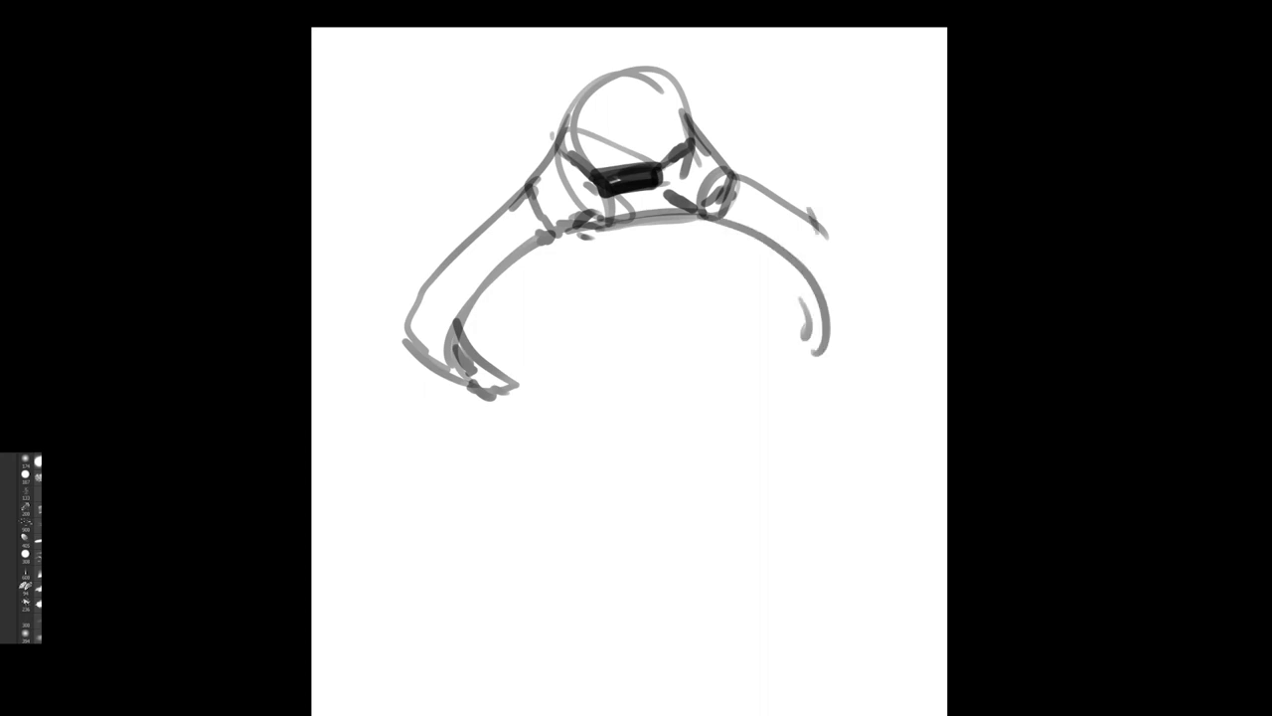
- Block in the helmet, shoulder arches, neck and collar with broad translucent gray strokes
{"action": "mouse_move", "coordinate": [618, 102]}
{"action": "left_mouse_down"}
{"action": "mouse_move", "coordinate": [664, 124]}
{"action": "mouse_move", "coordinate": [795, 244]}
{"action": "left_mouse_up"}
{"action": "mouse_move", "coordinate": [549, 209]}
{"action": "left_mouse_down"}
{"action": "mouse_move", "coordinate": [425, 371]}
{"action": "mouse_move", "coordinate": [519, 406]}
{"action": "left_mouse_up"}
{"action": "mouse_move", "coordinate": [561, 246]}
{"action": "left_mouse_down"}
{"action": "mouse_move", "coordinate": [679, 246]}
{"action": "mouse_move", "coordinate": [686, 233]}
{"action": "mouse_move", "coordinate": [651, 236]}
{"action": "mouse_move", "coordinate": [522, 316]}
{"action": "mouse_move", "coordinate": [512, 340]}
{"action": "mouse_move", "coordinate": [533, 358]}
{"action": "mouse_move", "coordinate": [523, 378]}
{"action": "mouse_move", "coordinate": [575, 300]}
{"action": "mouse_move", "coordinate": [636, 303]}
{"action": "left_mouse_up"}
{"action": "mouse_move", "coordinate": [701, 253]}
{"action": "left_mouse_down"}
{"action": "mouse_move", "coordinate": [691, 298]}
{"action": "mouse_move", "coordinate": [647, 319]}
{"action": "left_mouse_up"}
{"action": "mouse_move", "coordinate": [731, 269]}
{"action": "left_mouse_down"}
{"action": "mouse_move", "coordinate": [772, 306]}
{"action": "mouse_move", "coordinate": [806, 343]}
{"action": "left_mouse_up"}
{"action": "mouse_move", "coordinate": [810, 242]}
{"action": "left_mouse_down"}
{"action": "mouse_move", "coordinate": [831, 340]}
{"action": "mouse_move", "coordinate": [804, 383]}
{"action": "left_mouse_up"}
{"action": "left_click_drag", "start_coordinate": [613, 438], "coordinate": [582, 480]}
{"action": "left_click_drag", "start_coordinate": [595, 399], "coordinate": [600, 323]}
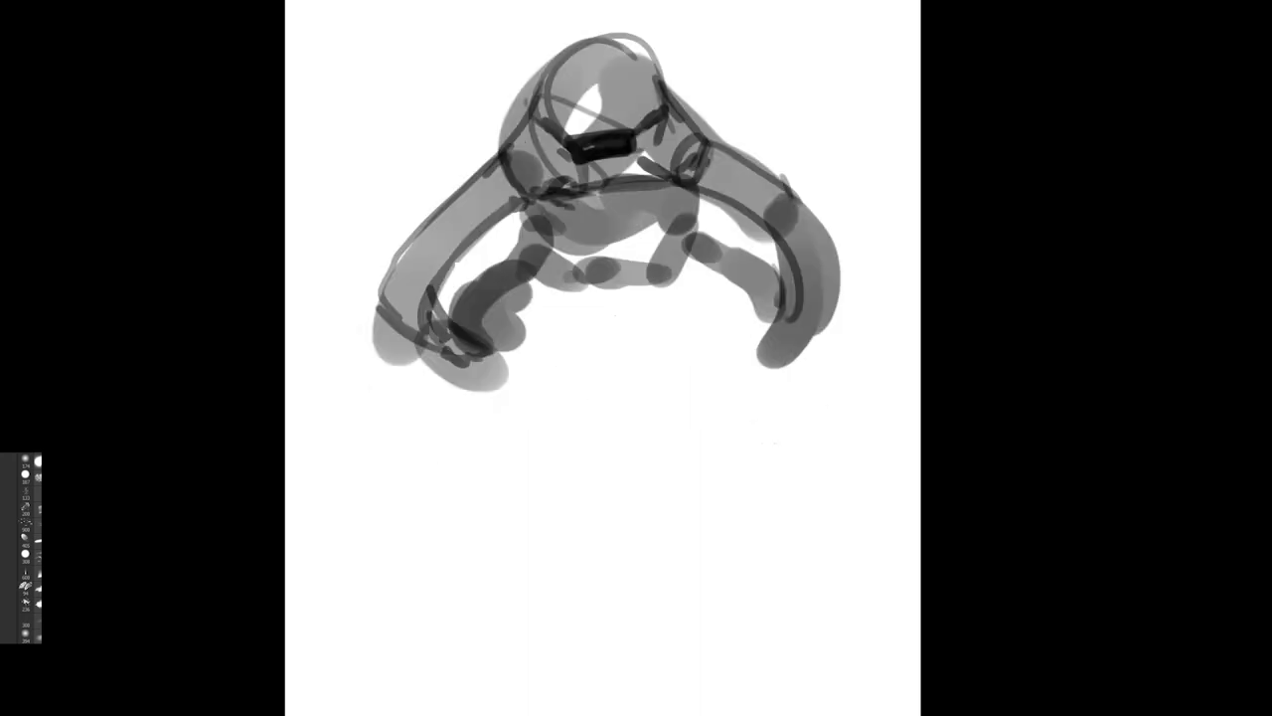
- Tone down the helmet's white gap and darken the whole image to a mid-gray background by lowering Lightness in Hue/Saturation
{"action": "left_click", "coordinate": [645, 381], "text": "alt"}
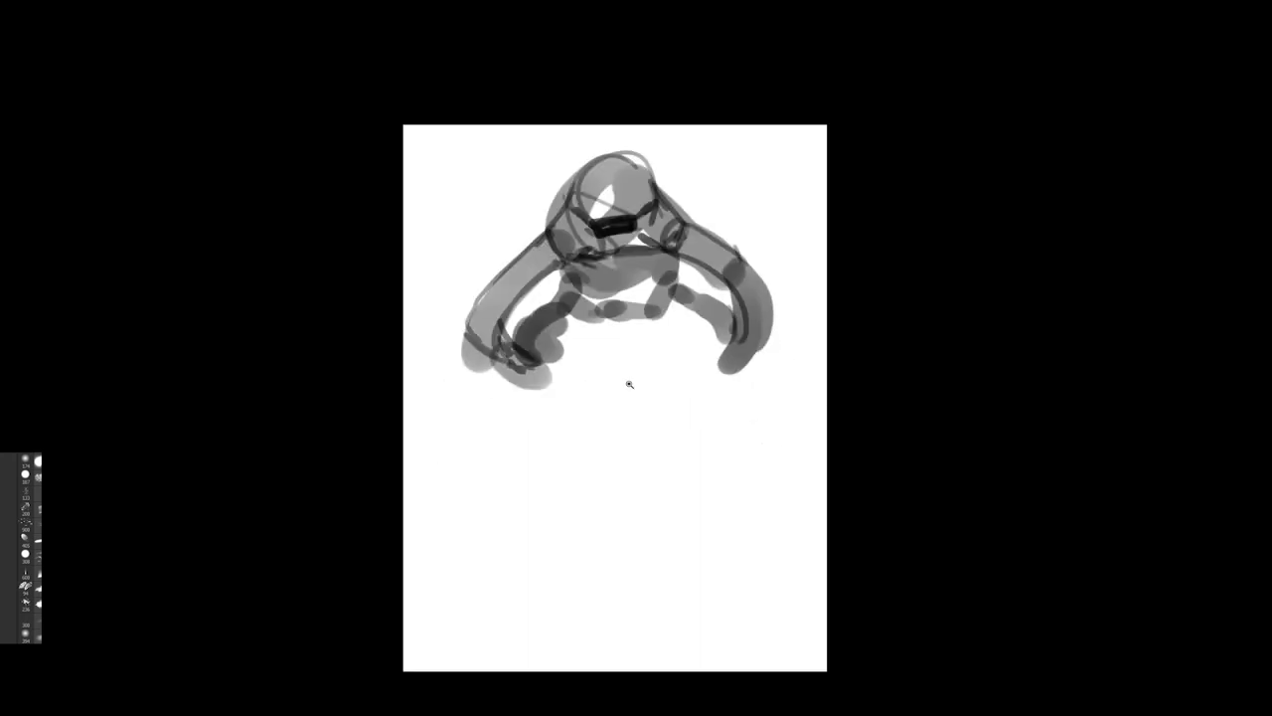
{"action": "mouse_move", "coordinate": [603, 185]}
{"action": "left_mouse_down"}
{"action": "mouse_move", "coordinate": [638, 179]}
{"action": "mouse_move", "coordinate": [626, 197]}
{"action": "left_mouse_up"}
{"action": "key", "text": "ctrl+u"}
{"action": "left_click_drag", "start_coordinate": [758, 377], "coordinate": [770, 377]}
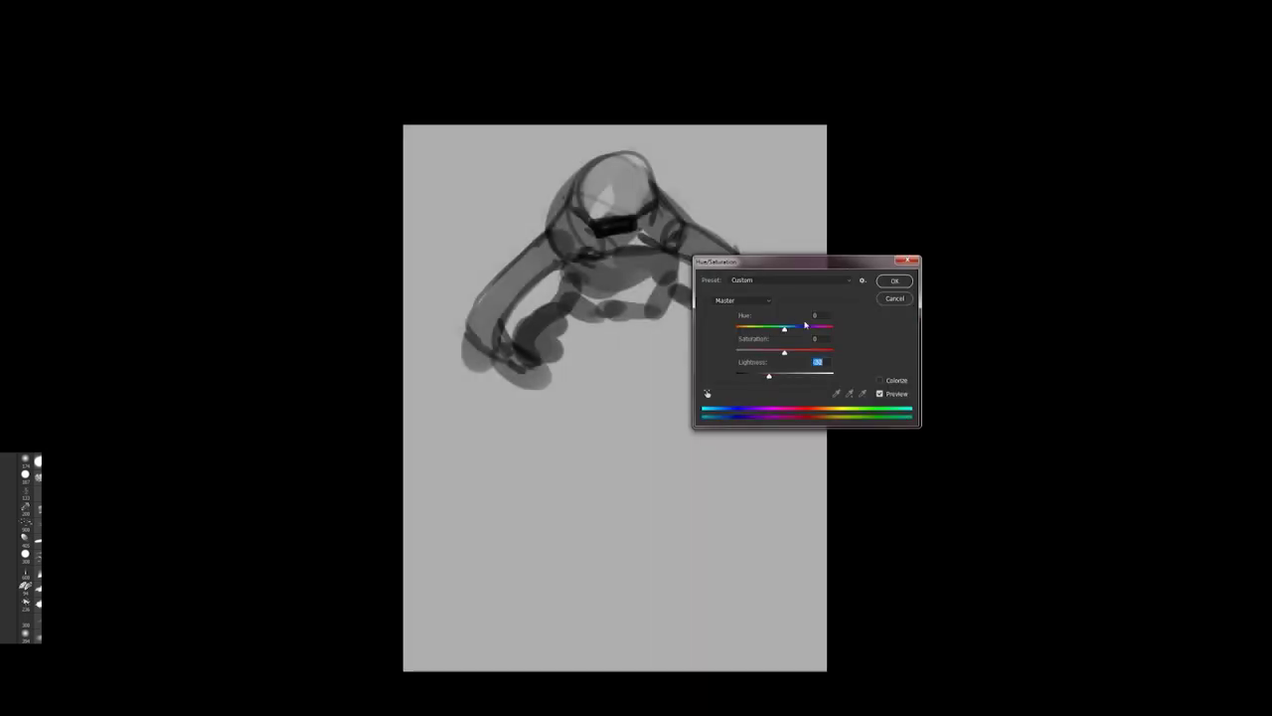
{"action": "left_click", "coordinate": [894, 281]}
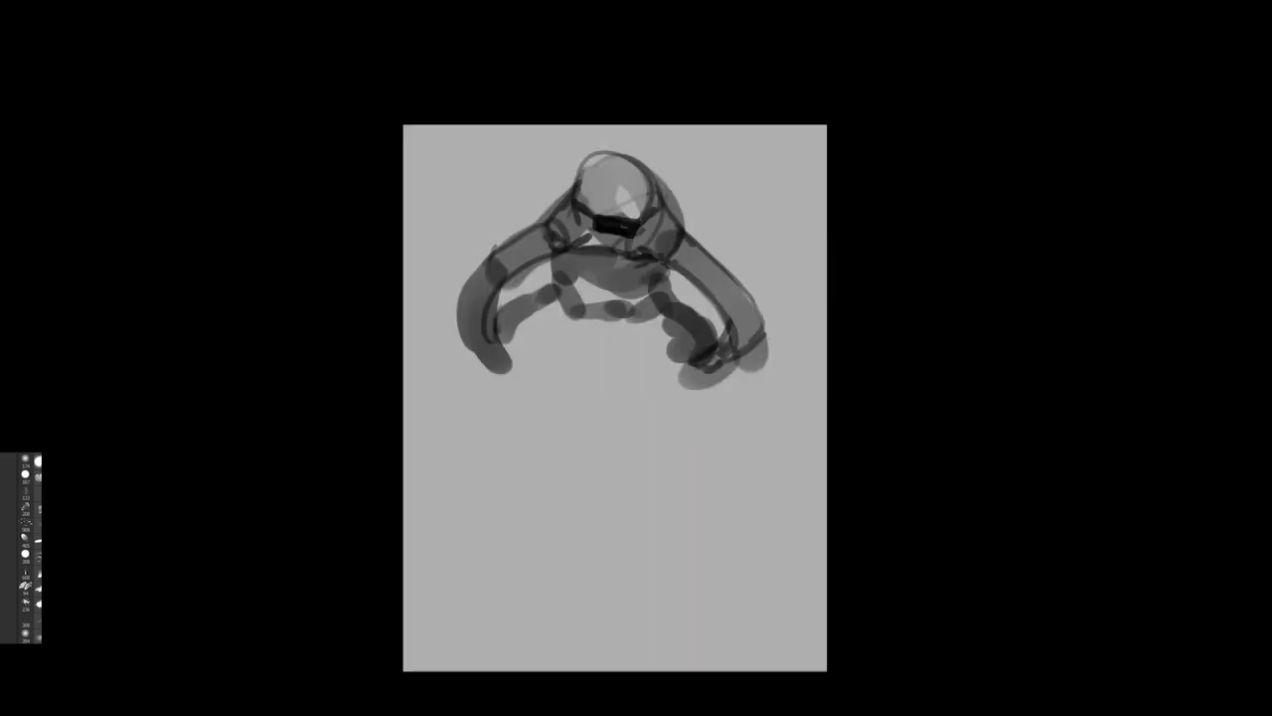
- Fill the chest area between the arches with gray and outline an angular collar edge beneath it
{"action": "mouse_move", "coordinate": [501, 346]}
{"action": "left_mouse_down"}
{"action": "mouse_move", "coordinate": [560, 312]}
{"action": "mouse_move", "coordinate": [610, 332]}
{"action": "mouse_move", "coordinate": [594, 290]}
{"action": "left_mouse_up"}
{"action": "mouse_move", "coordinate": [614, 334]}
{"action": "left_mouse_down"}
{"action": "mouse_move", "coordinate": [693, 344]}
{"action": "mouse_move", "coordinate": [613, 350]}
{"action": "left_mouse_up"}
{"action": "mouse_move", "coordinate": [529, 359]}
{"action": "left_mouse_down"}
{"action": "mouse_move", "coordinate": [509, 367]}
{"action": "mouse_move", "coordinate": [564, 384]}
{"action": "mouse_move", "coordinate": [680, 364]}
{"action": "mouse_move", "coordinate": [666, 372]}
{"action": "left_mouse_up"}
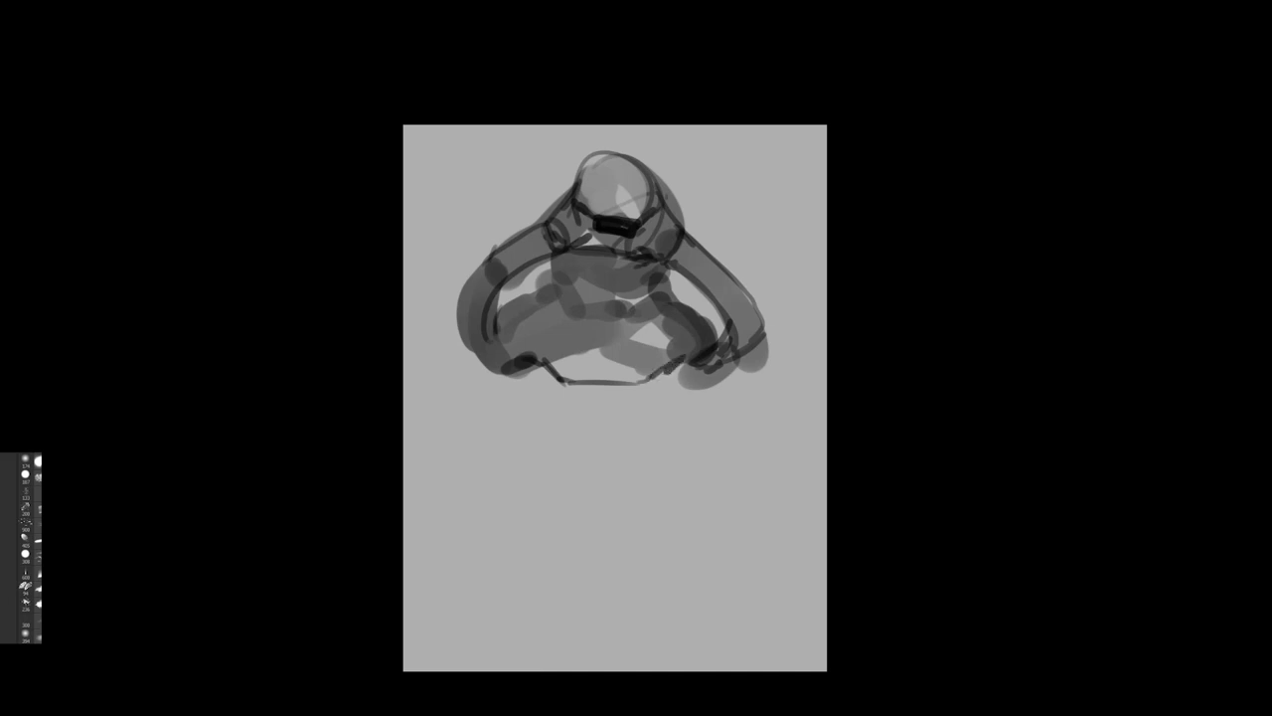
- Draw angular bands below the helmet, a dark slanted block on each side of the neck, and firm up the helmet's outline
{"action": "left_click_drag", "start_coordinate": [560, 248], "coordinate": [636, 267]}
{"action": "mouse_move", "coordinate": [558, 257]}
{"action": "left_mouse_down"}
{"action": "mouse_move", "coordinate": [642, 276]}
{"action": "mouse_move", "coordinate": [657, 263]}
{"action": "left_mouse_up"}
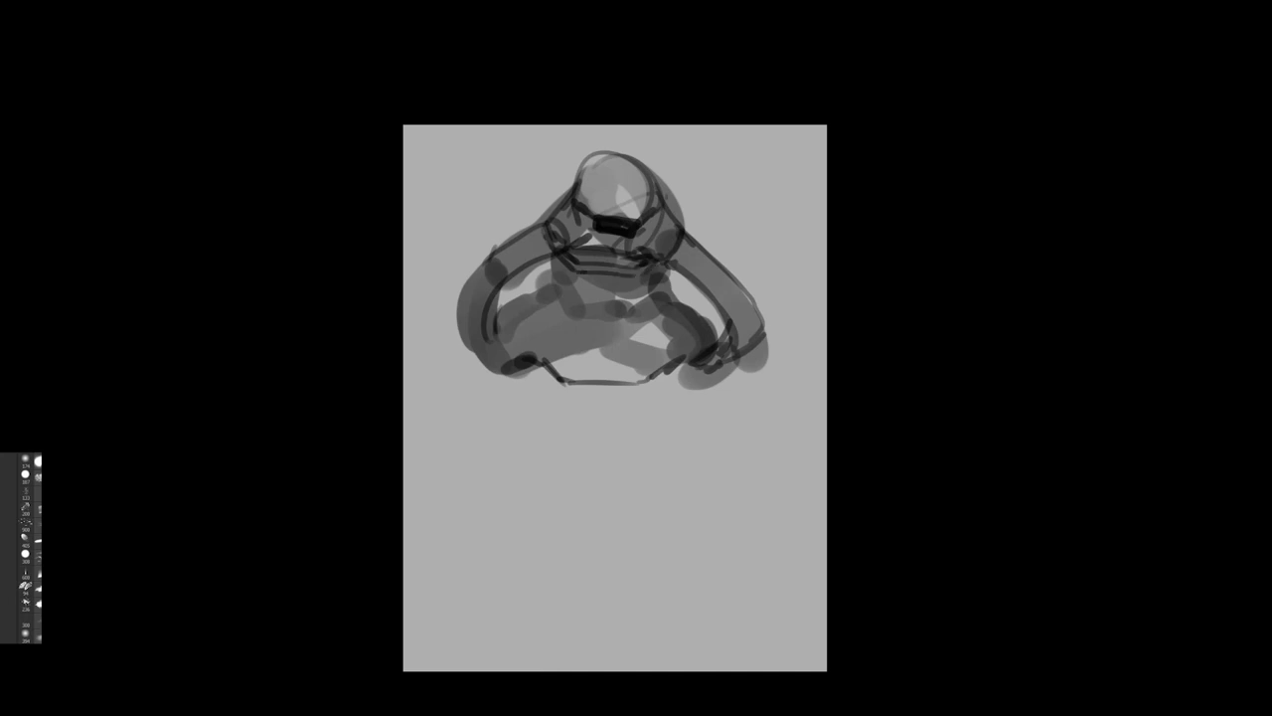
{"action": "mouse_move", "coordinate": [550, 266]}
{"action": "left_mouse_down"}
{"action": "mouse_move", "coordinate": [576, 311]}
{"action": "mouse_move", "coordinate": [570, 285]}
{"action": "left_mouse_up"}
{"action": "mouse_move", "coordinate": [666, 269]}
{"action": "left_mouse_down"}
{"action": "mouse_move", "coordinate": [643, 311]}
{"action": "mouse_move", "coordinate": [664, 283]}
{"action": "left_mouse_up"}
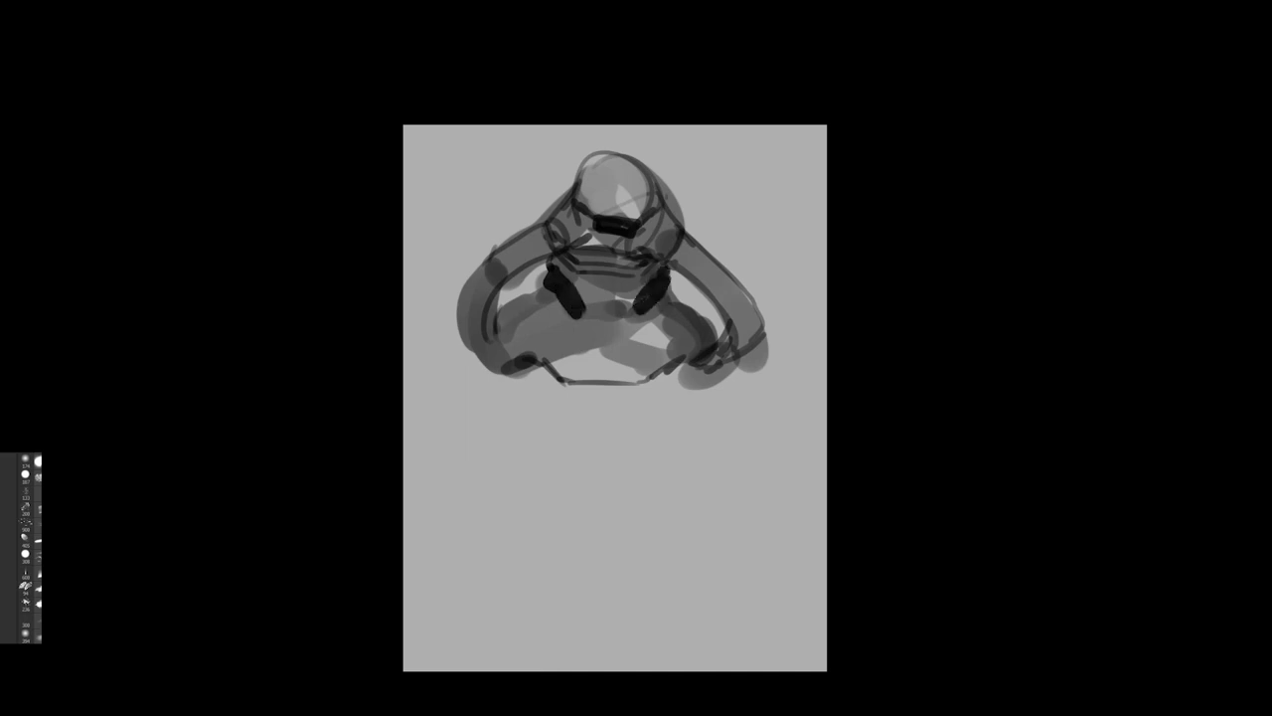
{"action": "mouse_move", "coordinate": [555, 210]}
{"action": "left_mouse_down"}
{"action": "mouse_move", "coordinate": [582, 175]}
{"action": "mouse_move", "coordinate": [632, 159]}
{"action": "left_mouse_up"}
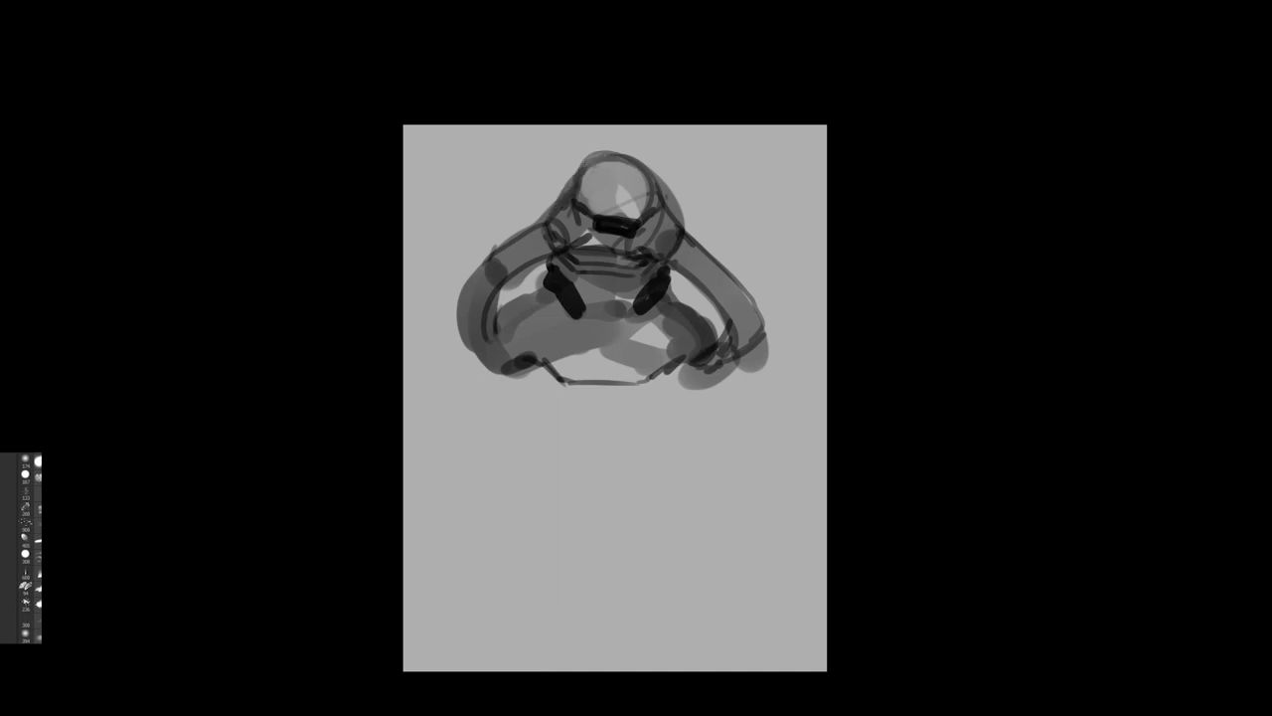
- Mirror the canvas, gray over the helmet's light patch and redefine the dark visor and the helmet's outer side
{"action": "key", "text": "m"}
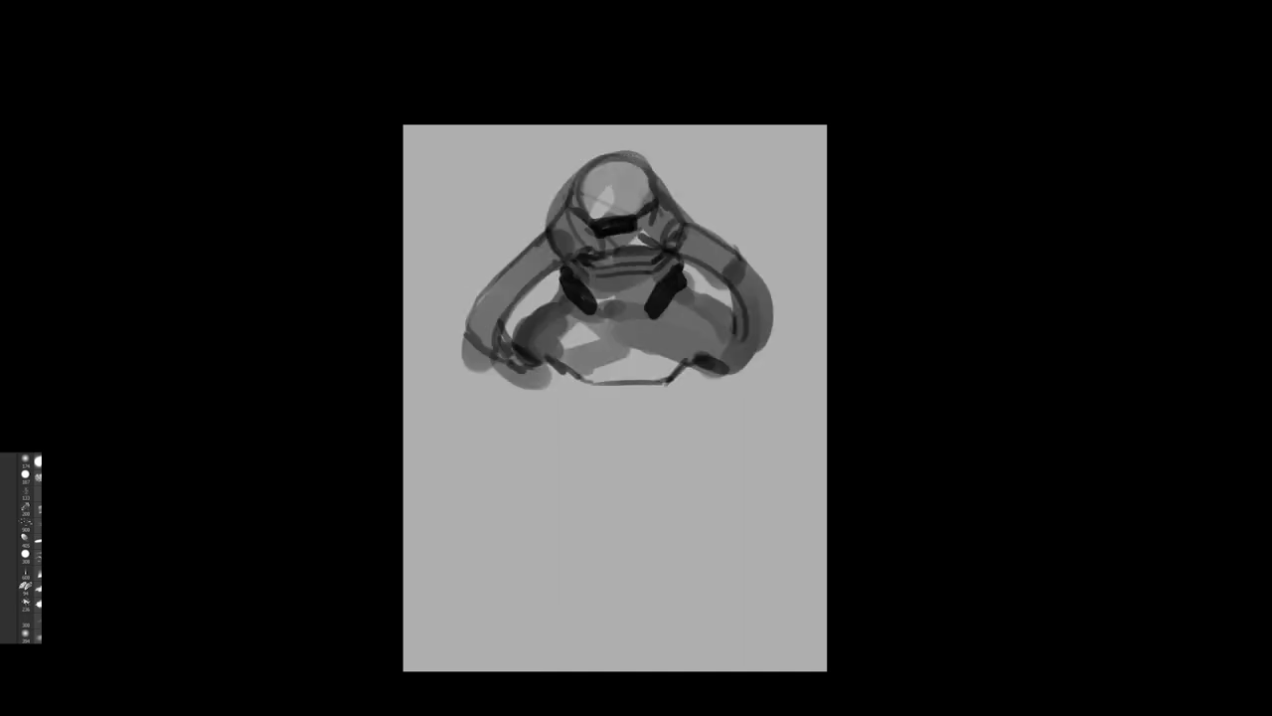
{"action": "mouse_move", "coordinate": [595, 207]}
{"action": "left_mouse_down"}
{"action": "mouse_move", "coordinate": [630, 170]}
{"action": "mouse_move", "coordinate": [606, 203]}
{"action": "mouse_move", "coordinate": [634, 181]}
{"action": "mouse_move", "coordinate": [633, 212]}
{"action": "mouse_move", "coordinate": [592, 222]}
{"action": "left_mouse_up"}
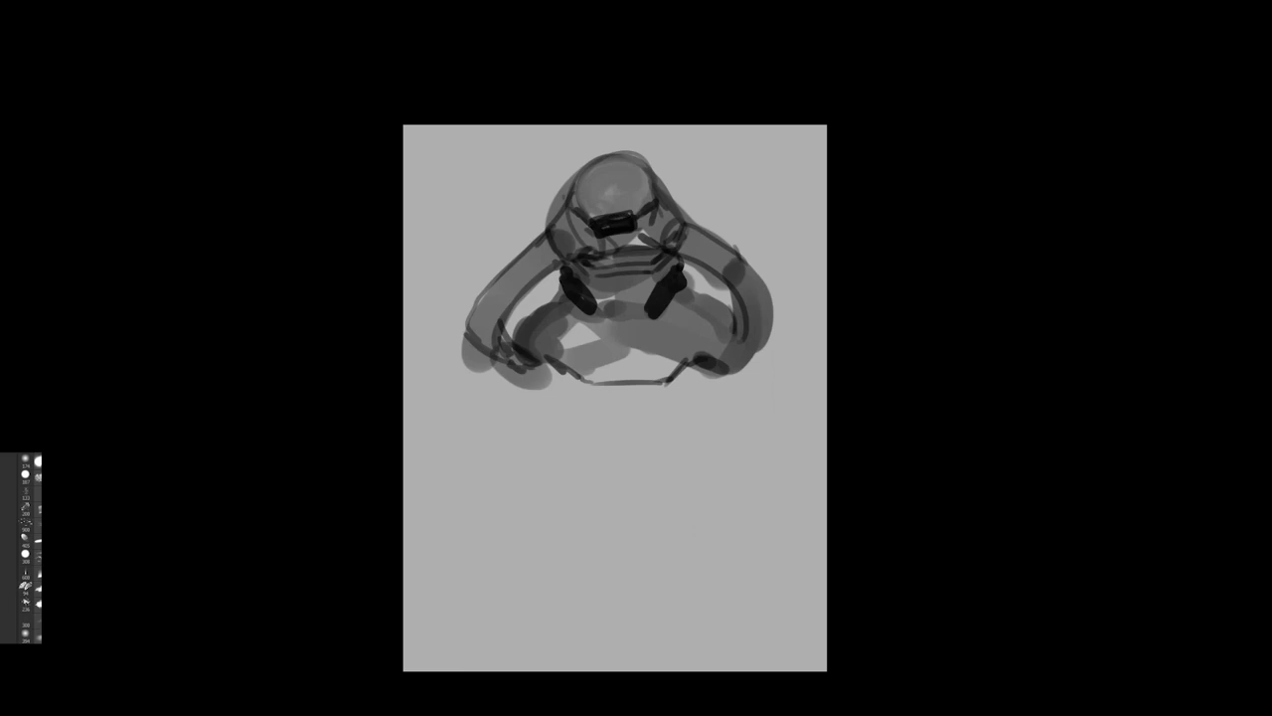
{"action": "left_click_drag", "start_coordinate": [596, 220], "coordinate": [633, 218]}
{"action": "left_click_drag", "start_coordinate": [563, 197], "coordinate": [547, 223]}
{"action": "left_click_drag", "start_coordinate": [578, 170], "coordinate": [550, 211]}
- Mirror the canvas again and shade the side and dome of the helmet with darker gray
{"action": "key", "text": "ctrl+shift+h"}
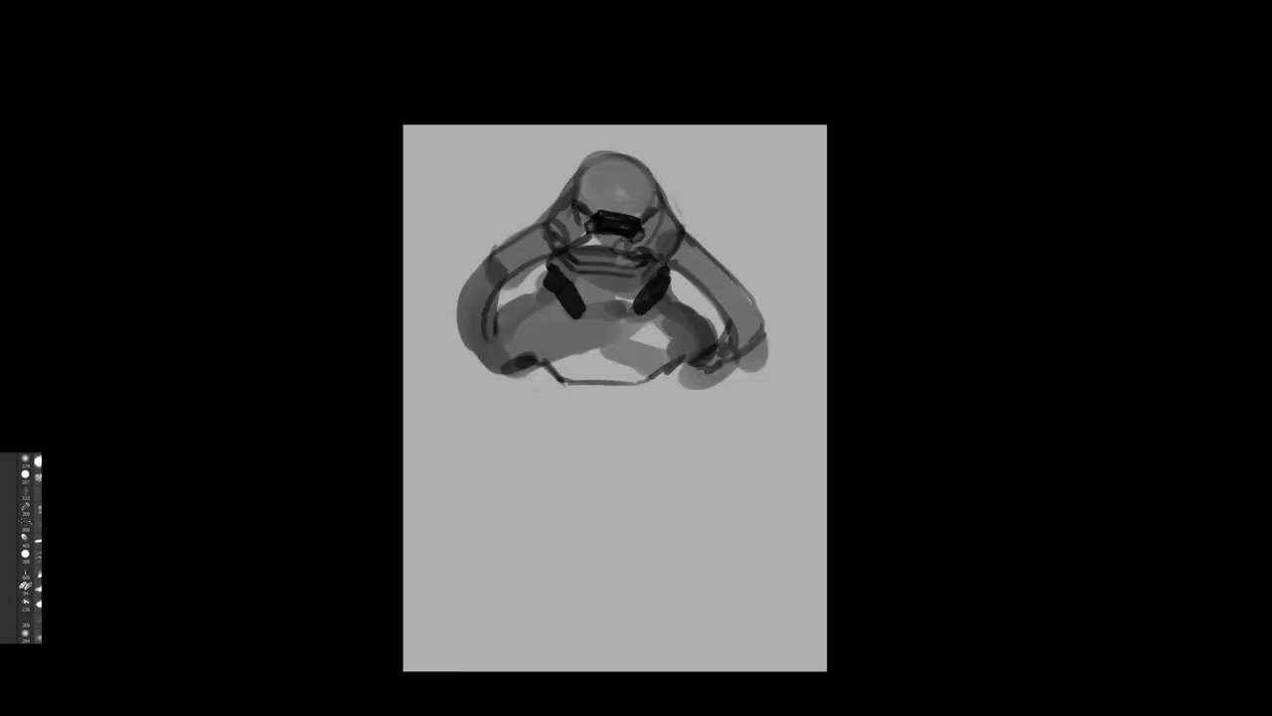
{"action": "mouse_move", "coordinate": [569, 201]}
{"action": "left_mouse_down"}
{"action": "mouse_move", "coordinate": [561, 224]}
{"action": "mouse_move", "coordinate": [579, 232]}
{"action": "left_mouse_up"}
{"action": "mouse_move", "coordinate": [587, 177]}
{"action": "left_mouse_down"}
{"action": "mouse_move", "coordinate": [586, 216]}
{"action": "mouse_move", "coordinate": [588, 167]}
{"action": "mouse_move", "coordinate": [592, 206]}
{"action": "mouse_move", "coordinate": [622, 181]}
{"action": "mouse_move", "coordinate": [632, 195]}
{"action": "mouse_move", "coordinate": [619, 185]}
{"action": "left_mouse_up"}
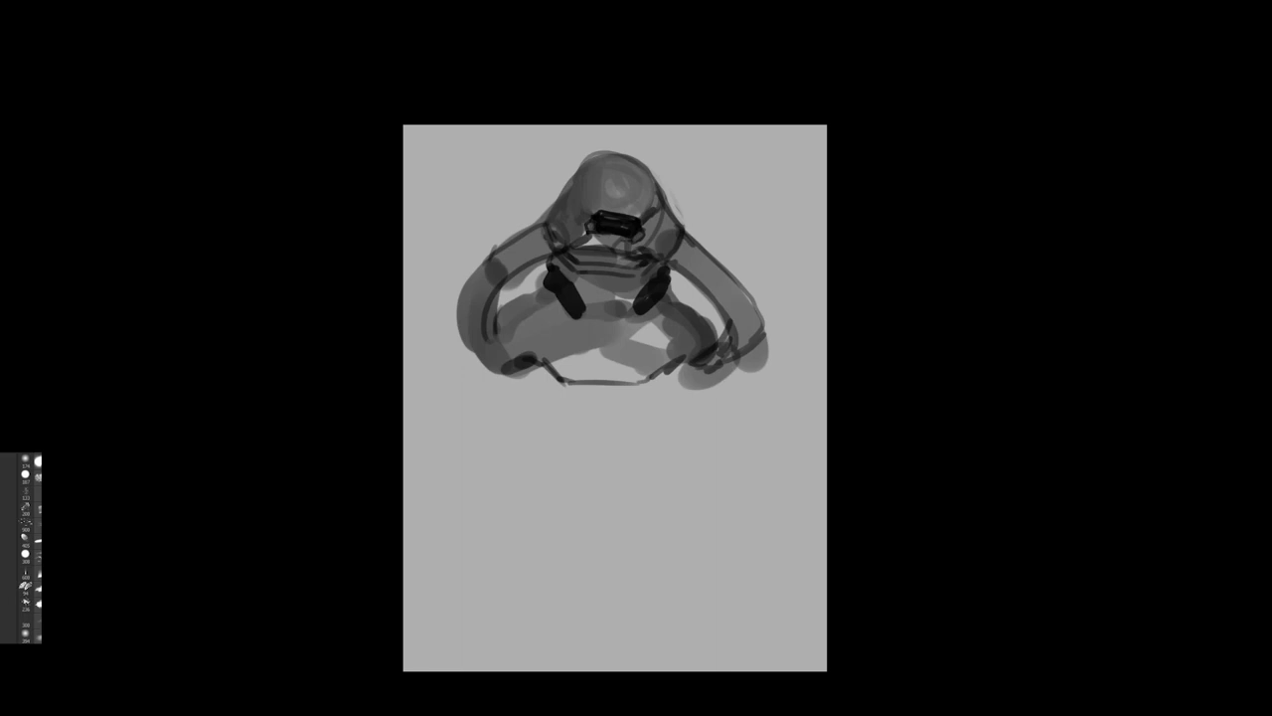
- Paint dark mechanical details on both sides of the neck, inside the slanted blocks
{"action": "left_click_drag", "start_coordinate": [553, 258], "coordinate": [574, 286]}
{"action": "mouse_move", "coordinate": [646, 263]}
{"action": "left_mouse_down"}
{"action": "mouse_move", "coordinate": [651, 284]}
{"action": "mouse_move", "coordinate": [586, 287]}
{"action": "mouse_move", "coordinate": [626, 296]}
{"action": "left_mouse_up"}
{"action": "mouse_move", "coordinate": [577, 252]}
{"action": "left_mouse_down"}
{"action": "mouse_move", "coordinate": [635, 265]}
{"action": "mouse_move", "coordinate": [593, 302]}
{"action": "mouse_move", "coordinate": [624, 306]}
{"action": "left_mouse_up"}
{"action": "left_click", "coordinate": [607, 321]}
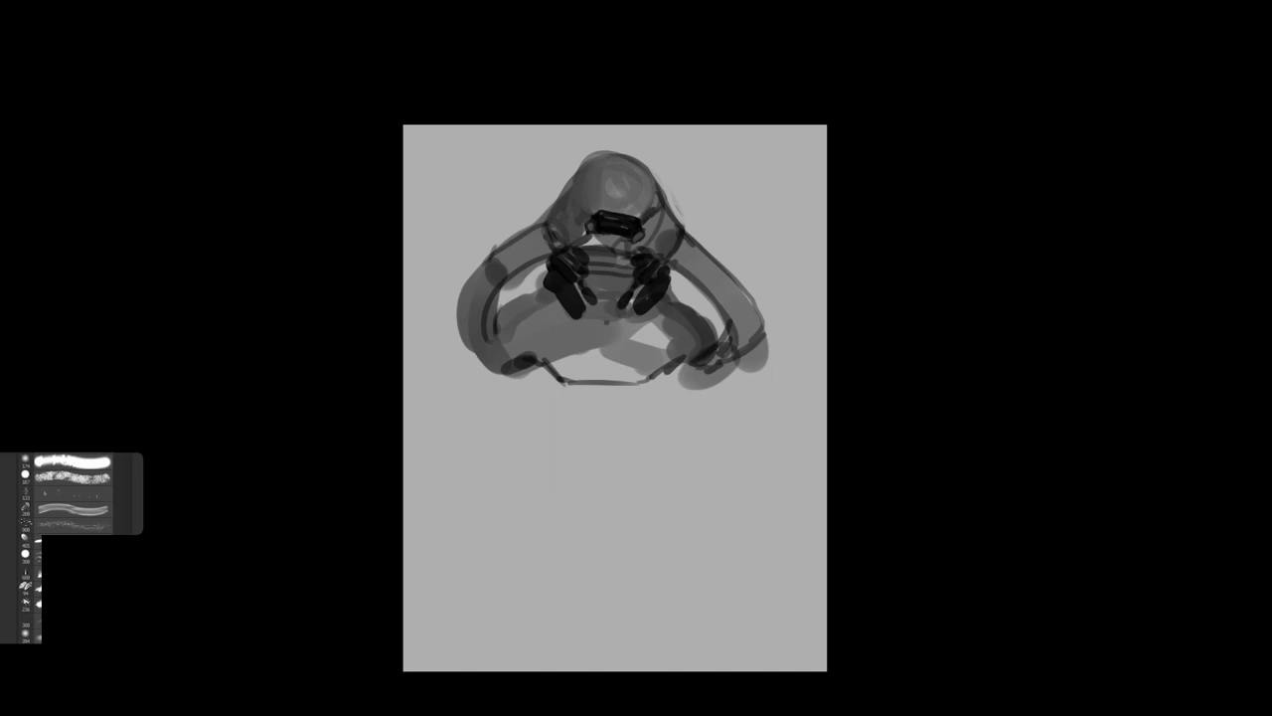
- Mirror the canvas and refine the helmet's jaw area and the edges around the visor, checking it in both orientations
{"action": "key", "text": "m"}
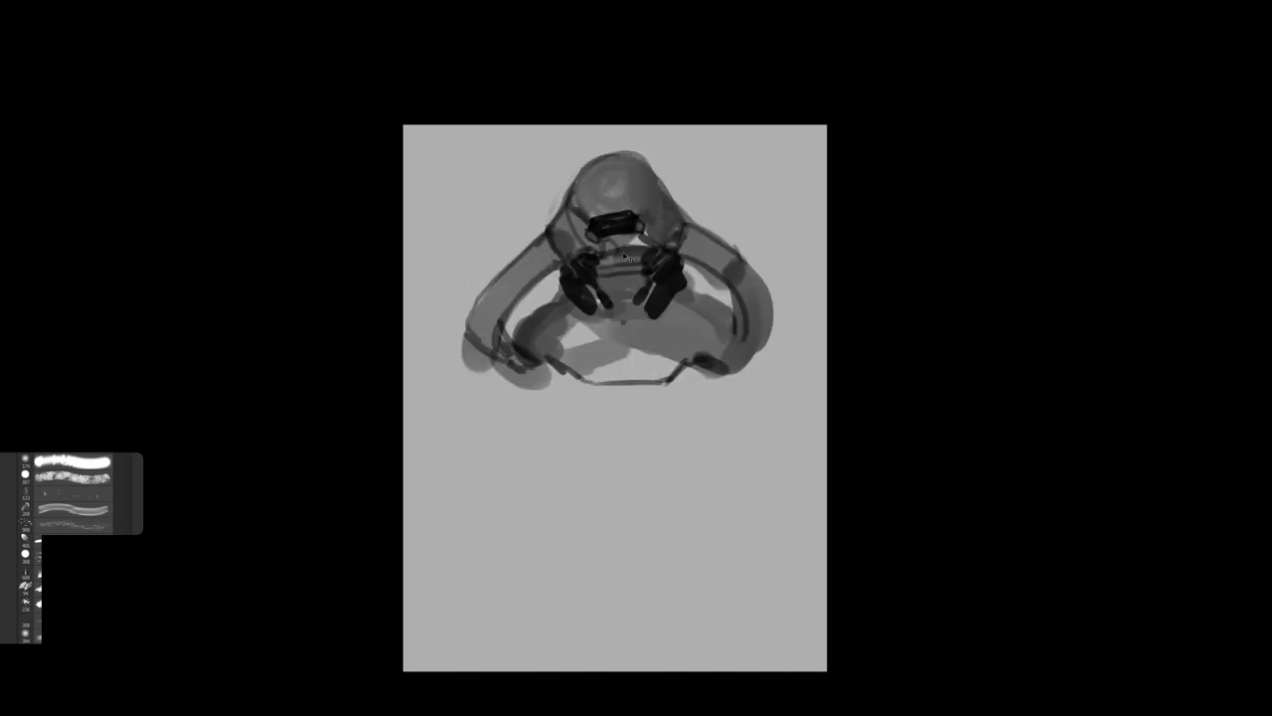
{"action": "scroll", "coordinate": [626, 256], "scroll_direction": "up", "scroll_amount": 3}
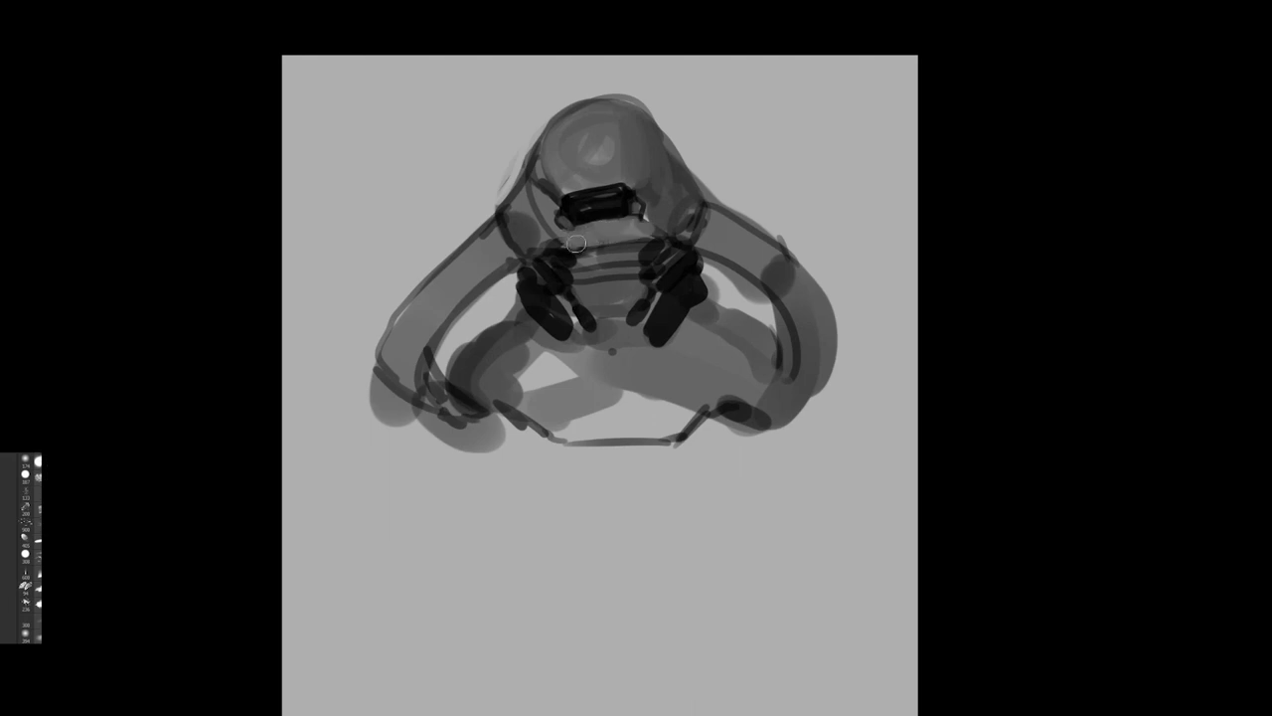
{"action": "left_click_drag", "start_coordinate": [567, 243], "coordinate": [642, 240]}
{"action": "left_click_drag", "start_coordinate": [649, 222], "coordinate": [655, 229]}
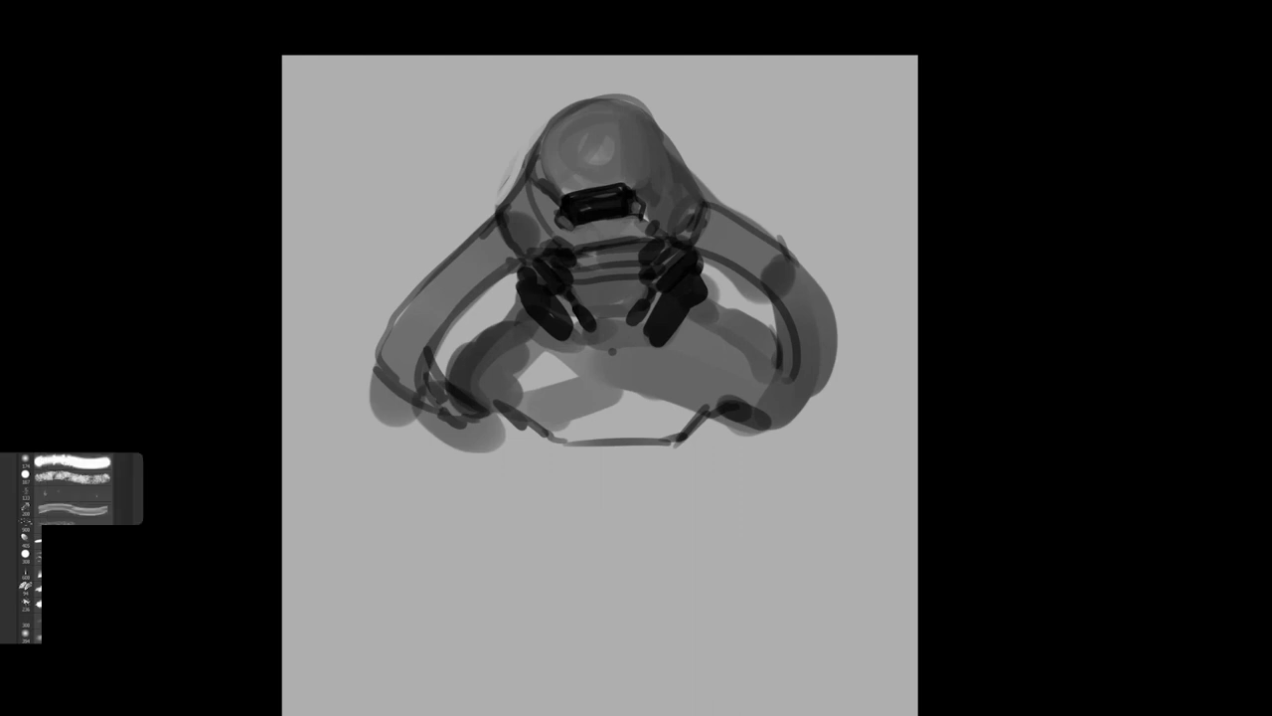
{"action": "key", "text": "ctrl+shift+h"}
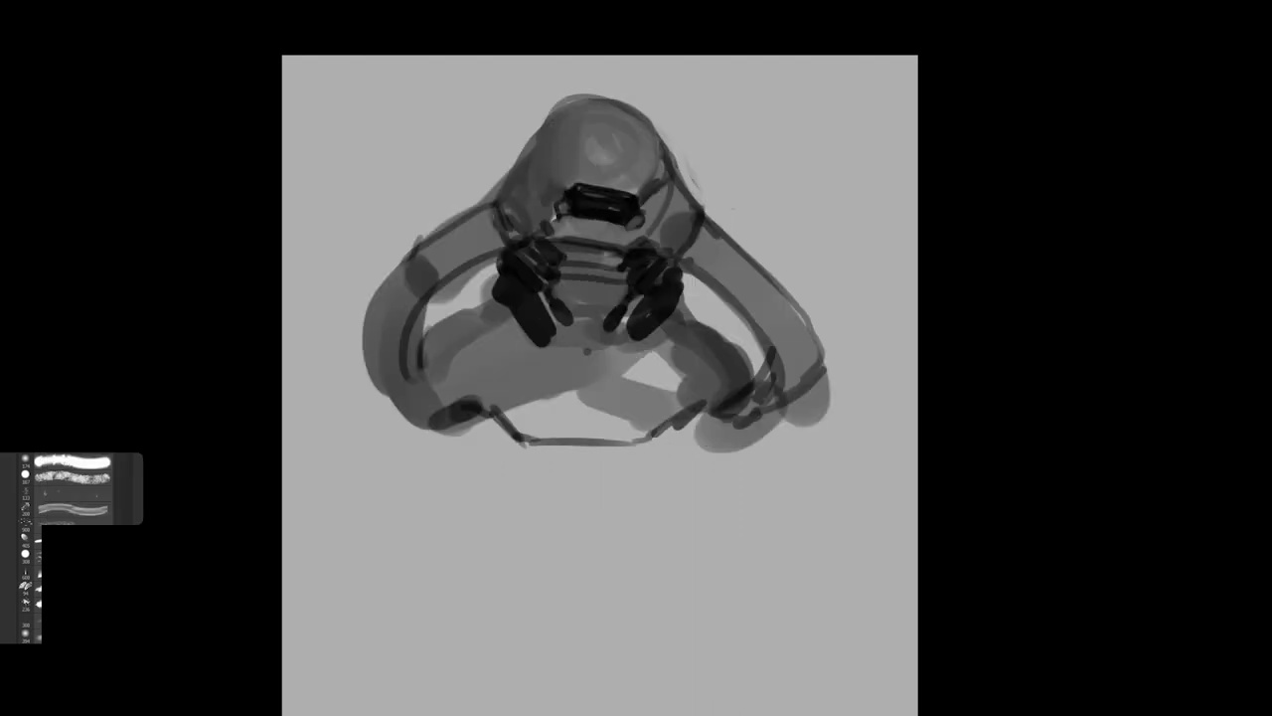
{"action": "mouse_move", "coordinate": [487, 200]}
{"action": "left_mouse_down"}
{"action": "mouse_move", "coordinate": [543, 116]}
{"action": "mouse_move", "coordinate": [588, 96]}
{"action": "mouse_move", "coordinate": [562, 195]}
{"action": "mouse_move", "coordinate": [640, 197]}
{"action": "mouse_move", "coordinate": [637, 208]}
{"action": "left_mouse_up"}
- Mirror the canvas and paint a thick, dark angular front rim along the lower edge of the collar opening
{"action": "key", "text": "ctrl+minus"}
{"action": "key", "text": "ctrl+minus"}
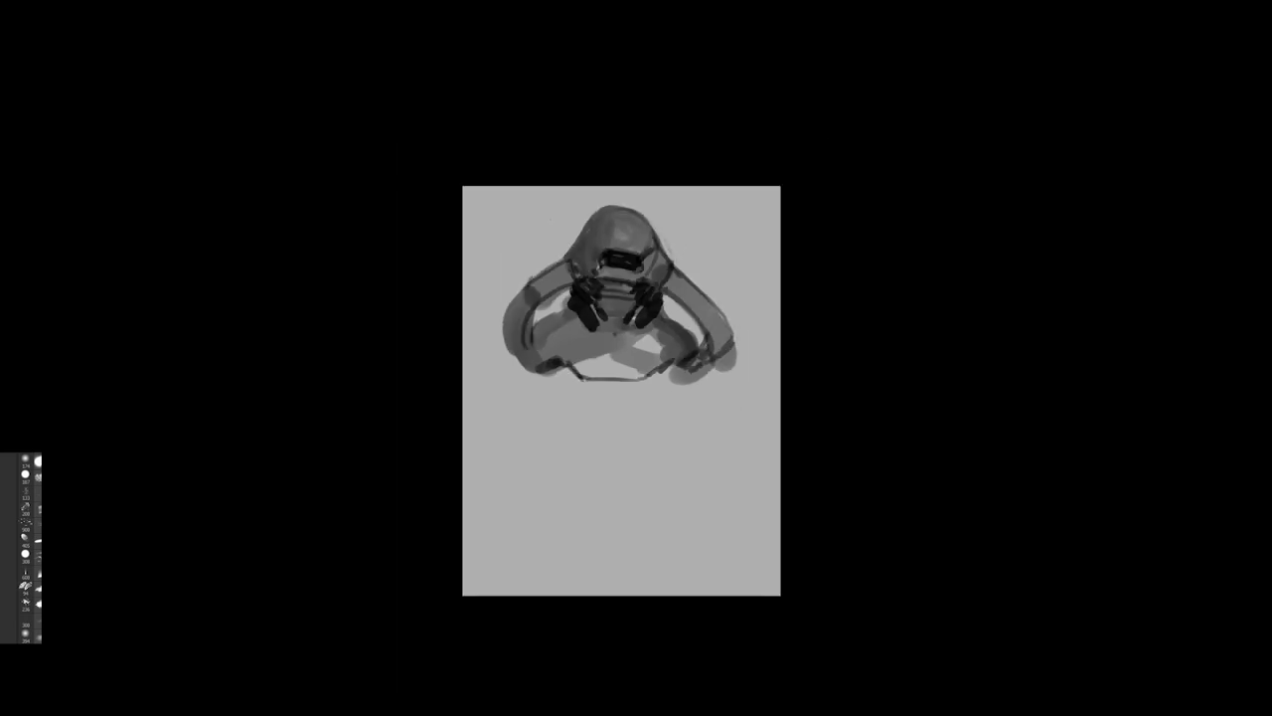
{"action": "key", "text": "ctrl+shift+h"}
{"action": "scroll", "coordinate": [651, 368], "scroll_direction": "up", "scroll_amount": 2}
{"action": "mouse_move", "coordinate": [550, 364]}
{"action": "left_mouse_down"}
{"action": "mouse_move", "coordinate": [591, 406]}
{"action": "mouse_move", "coordinate": [656, 404]}
{"action": "mouse_move", "coordinate": [691, 375]}
{"action": "mouse_move", "coordinate": [677, 394]}
{"action": "left_mouse_up"}
{"action": "mouse_move", "coordinate": [569, 378]}
{"action": "left_mouse_down"}
{"action": "mouse_move", "coordinate": [583, 394]}
{"action": "mouse_move", "coordinate": [670, 381]}
{"action": "left_mouse_up"}
{"action": "left_click_drag", "start_coordinate": [551, 390], "coordinate": [556, 418]}
- Shade both shoulder arches with darker gray strokes to unify their form
{"action": "mouse_move", "coordinate": [474, 330]}
{"action": "left_mouse_down"}
{"action": "mouse_move", "coordinate": [519, 388]}
{"action": "mouse_move", "coordinate": [483, 348]}
{"action": "left_mouse_up"}
{"action": "left_click_drag", "start_coordinate": [469, 298], "coordinate": [507, 374]}
{"action": "mouse_move", "coordinate": [487, 320]}
{"action": "left_mouse_down"}
{"action": "mouse_move", "coordinate": [529, 384]}
{"action": "mouse_move", "coordinate": [502, 295]}
{"action": "mouse_move", "coordinate": [490, 320]}
{"action": "left_mouse_up"}
{"action": "mouse_move", "coordinate": [542, 270]}
{"action": "left_mouse_down"}
{"action": "mouse_move", "coordinate": [513, 303]}
{"action": "mouse_move", "coordinate": [545, 254]}
{"action": "mouse_move", "coordinate": [516, 275]}
{"action": "left_mouse_up"}
{"action": "left_click_drag", "start_coordinate": [692, 246], "coordinate": [739, 310]}
{"action": "left_click_drag", "start_coordinate": [717, 251], "coordinate": [762, 356]}
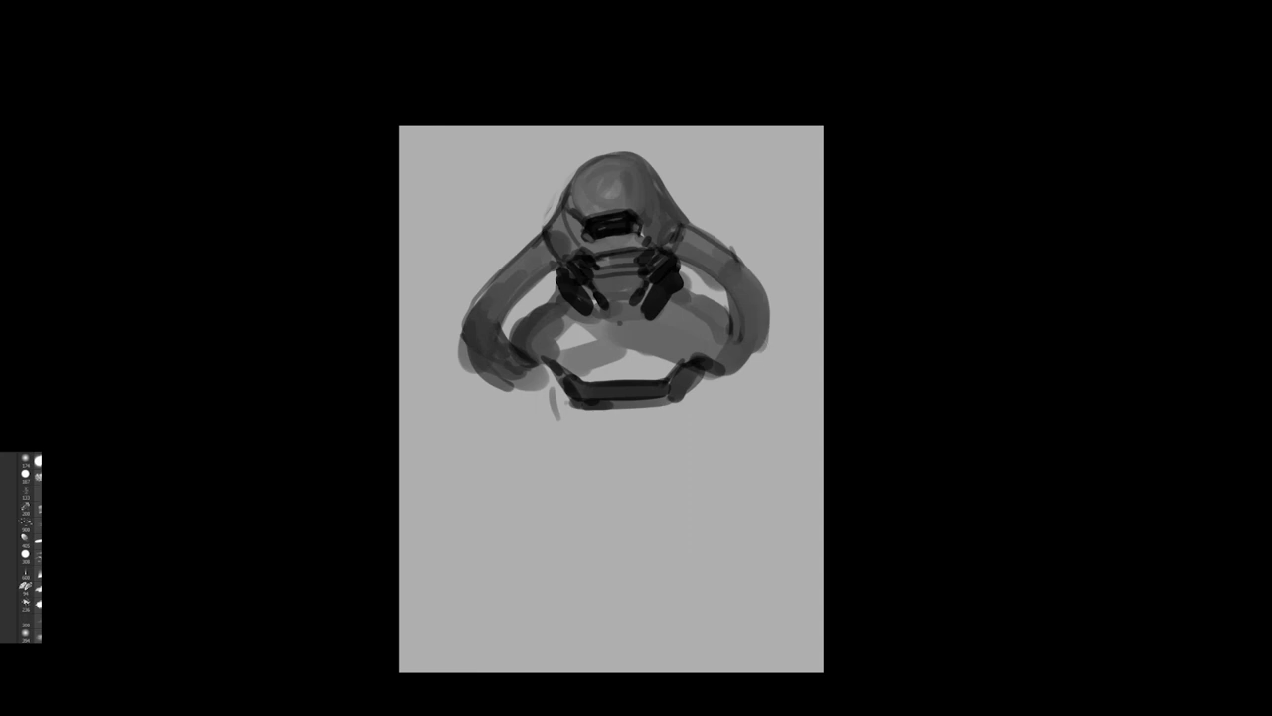
- Mirror the canvas and paint a solid near-black triangular shape flaring outward on each side of the neck
{"action": "key", "text": "m"}
{"action": "mouse_move", "coordinate": [525, 278]}
{"action": "left_mouse_down"}
{"action": "mouse_move", "coordinate": [503, 301]}
{"action": "mouse_move", "coordinate": [532, 270]}
{"action": "mouse_move", "coordinate": [503, 290]}
{"action": "mouse_move", "coordinate": [515, 282]}
{"action": "left_mouse_up"}
{"action": "mouse_move", "coordinate": [527, 278]}
{"action": "left_mouse_down"}
{"action": "mouse_move", "coordinate": [501, 290]}
{"action": "mouse_move", "coordinate": [534, 284]}
{"action": "mouse_move", "coordinate": [540, 297]}
{"action": "mouse_move", "coordinate": [511, 292]}
{"action": "mouse_move", "coordinate": [565, 320]}
{"action": "mouse_move", "coordinate": [551, 309]}
{"action": "left_mouse_up"}
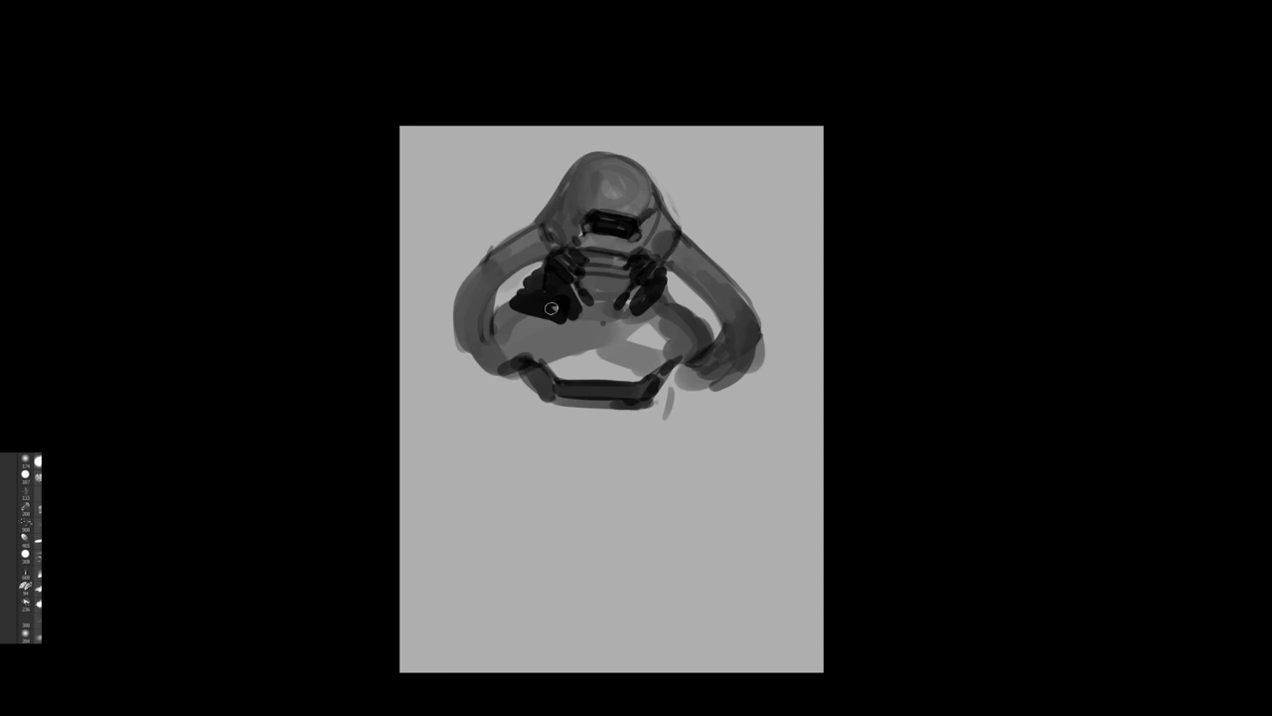
{"action": "mouse_move", "coordinate": [666, 284]}
{"action": "left_mouse_down"}
{"action": "mouse_move", "coordinate": [695, 312]}
{"action": "mouse_move", "coordinate": [675, 309]}
{"action": "left_mouse_up"}
{"action": "mouse_move", "coordinate": [672, 295]}
{"action": "left_mouse_down"}
{"action": "mouse_move", "coordinate": [644, 315]}
{"action": "mouse_move", "coordinate": [666, 307]}
{"action": "left_mouse_up"}
{"action": "mouse_move", "coordinate": [645, 316]}
{"action": "left_mouse_down"}
{"action": "mouse_move", "coordinate": [687, 324]}
{"action": "mouse_move", "coordinate": [695, 311]}
{"action": "left_mouse_up"}
{"action": "left_click_drag", "start_coordinate": [688, 308], "coordinate": [682, 314]}
{"action": "mouse_move", "coordinate": [515, 290]}
{"action": "left_mouse_down"}
{"action": "mouse_move", "coordinate": [542, 267]}
{"action": "mouse_move", "coordinate": [532, 277]}
{"action": "left_mouse_up"}
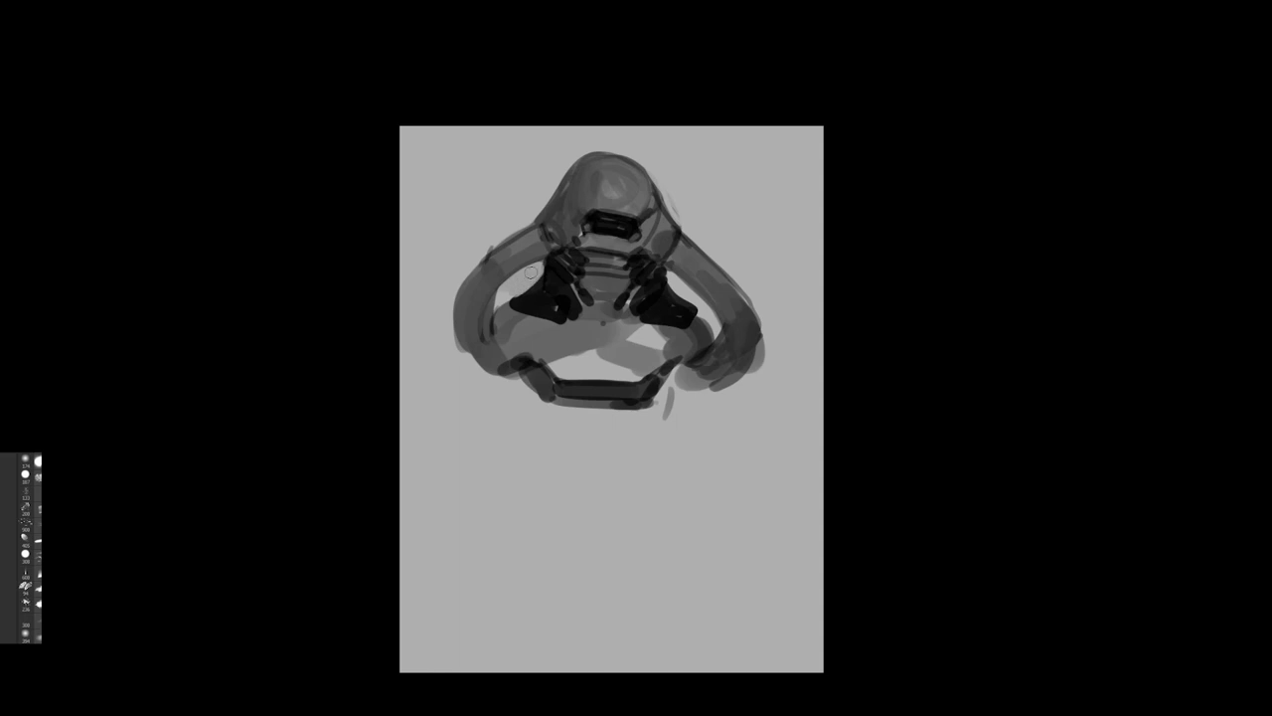
{"action": "mouse_move", "coordinate": [516, 283]}
{"action": "left_mouse_down"}
{"action": "mouse_move", "coordinate": [527, 289]}
{"action": "mouse_move", "coordinate": [512, 303]}
{"action": "mouse_move", "coordinate": [651, 326]}
{"action": "left_mouse_up"}
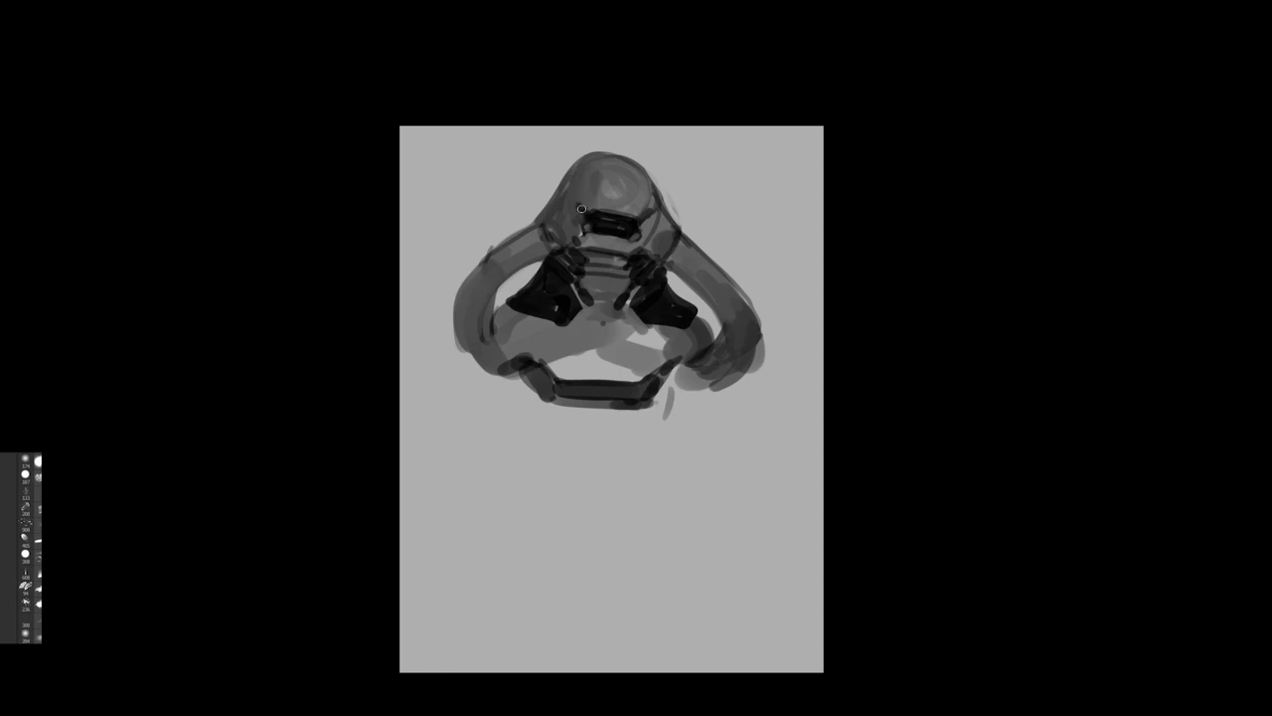
- Extend the visor with dark angled upper corners, then mirror the canvas and clean up the helmet's side and top contours
{"action": "left_click_drag", "start_coordinate": [578, 204], "coordinate": [642, 219]}
{"action": "key", "text": "m"}
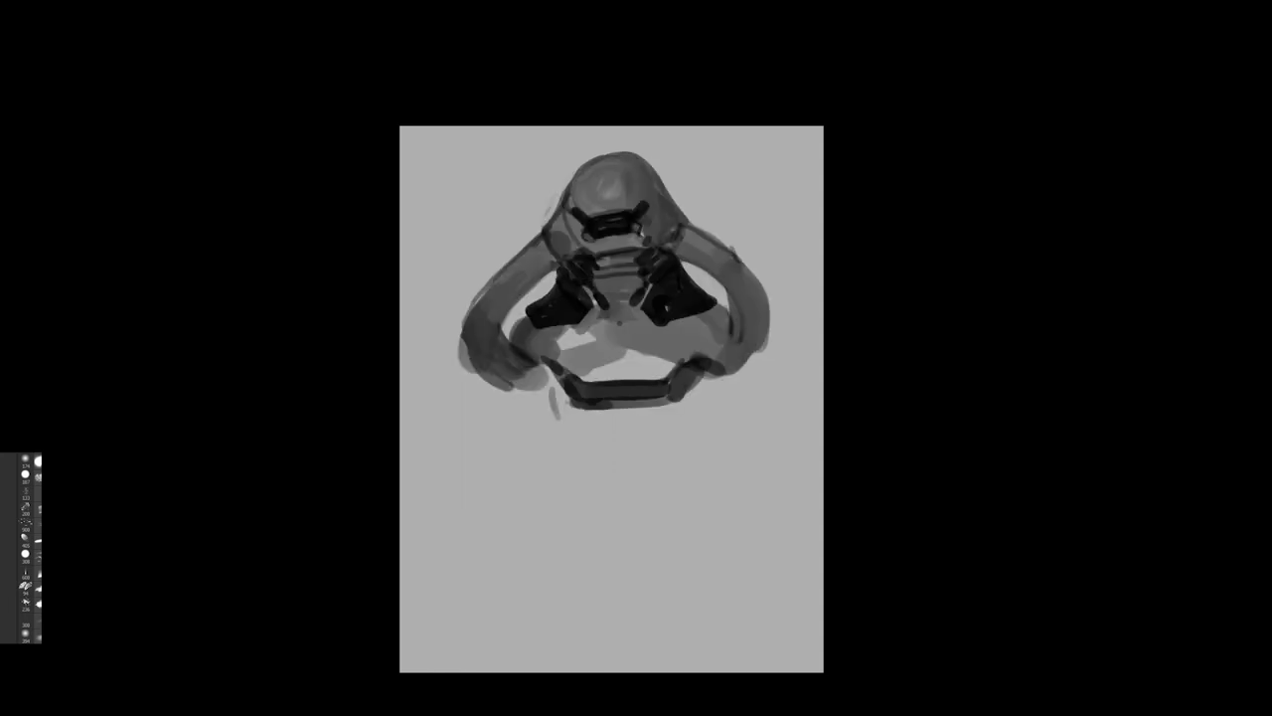
{"action": "left_click_drag", "start_coordinate": [579, 204], "coordinate": [570, 213]}
{"action": "left_click_drag", "start_coordinate": [574, 183], "coordinate": [565, 209]}
{"action": "left_click_drag", "start_coordinate": [590, 166], "coordinate": [612, 157]}
{"action": "left_click_drag", "start_coordinate": [547, 213], "coordinate": [570, 178]}
- Mirror the canvas and paint dark end caps and rounded shoulder joints at the lower ends of both arches
{"action": "key", "text": "ctrl+shift+h"}
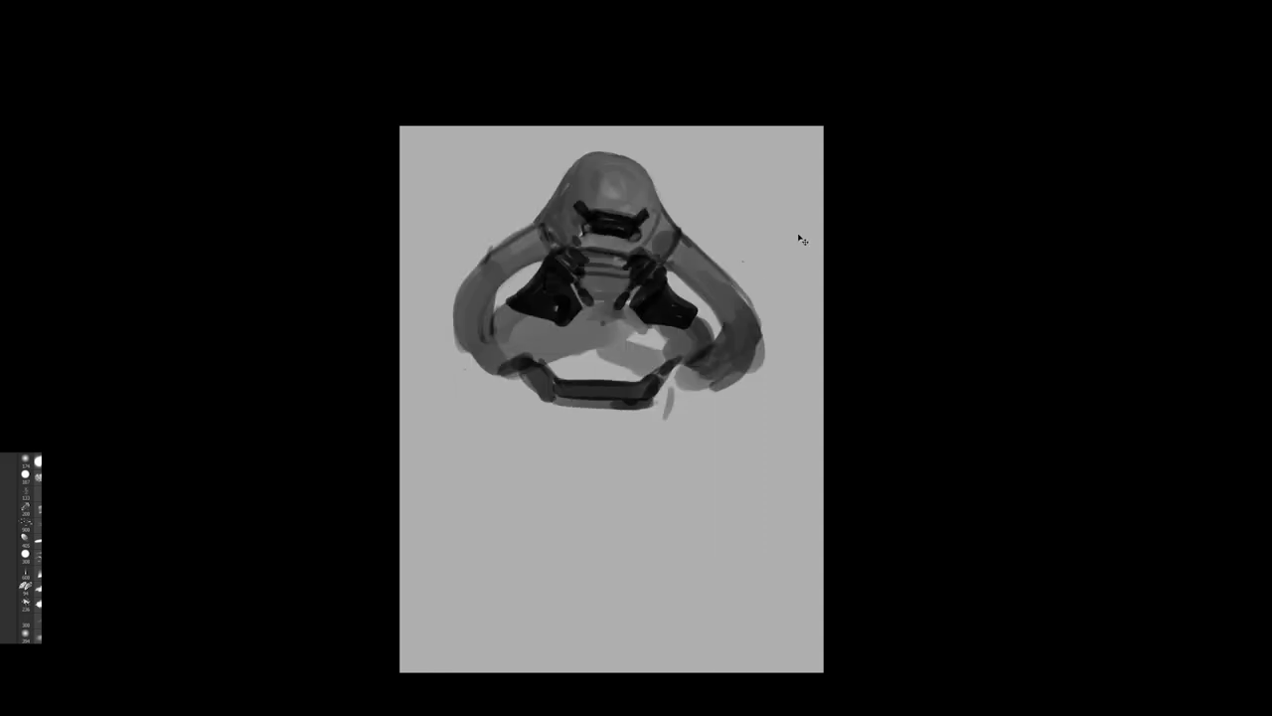
{"action": "mouse_move", "coordinate": [495, 317]}
{"action": "left_mouse_down"}
{"action": "mouse_move", "coordinate": [508, 358]}
{"action": "mouse_move", "coordinate": [483, 374]}
{"action": "mouse_move", "coordinate": [497, 354]}
{"action": "left_mouse_up"}
{"action": "left_click_drag", "start_coordinate": [693, 364], "coordinate": [728, 390]}
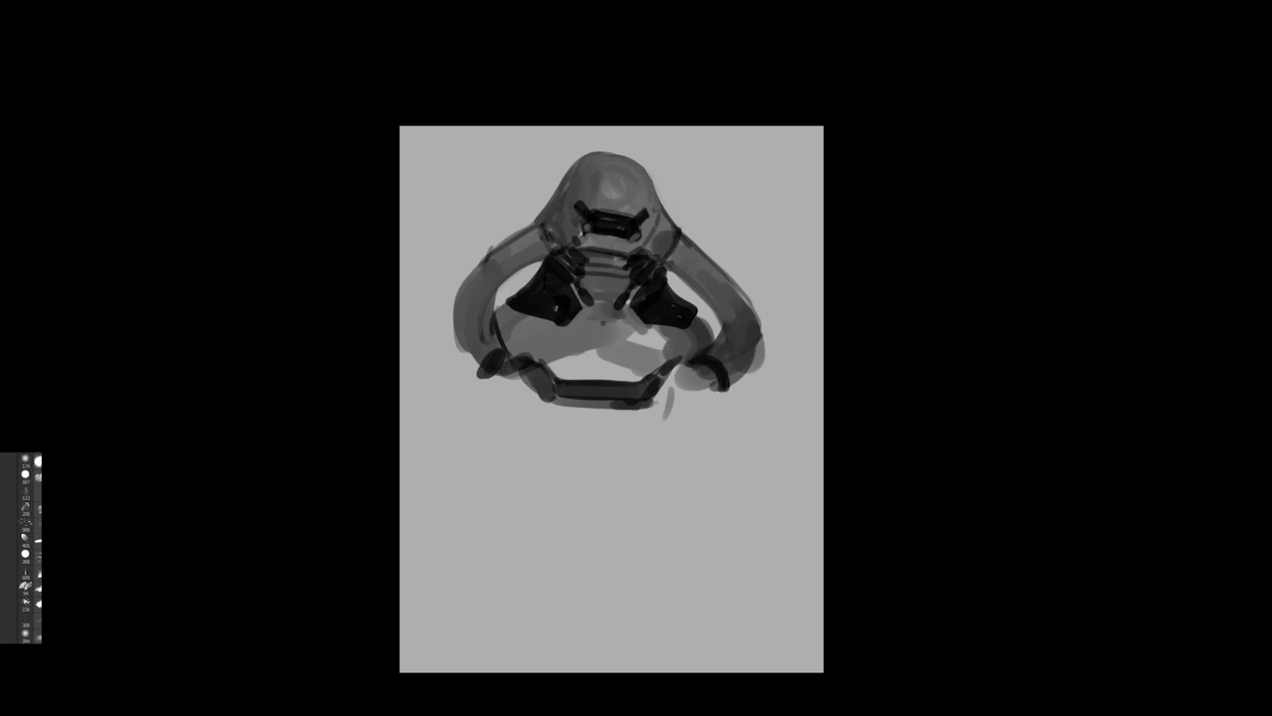
{"action": "mouse_move", "coordinate": [471, 354]}
{"action": "left_mouse_down"}
{"action": "mouse_move", "coordinate": [454, 354]}
{"action": "mouse_move", "coordinate": [485, 398]}
{"action": "mouse_move", "coordinate": [519, 402]}
{"action": "mouse_move", "coordinate": [527, 389]}
{"action": "left_mouse_up"}
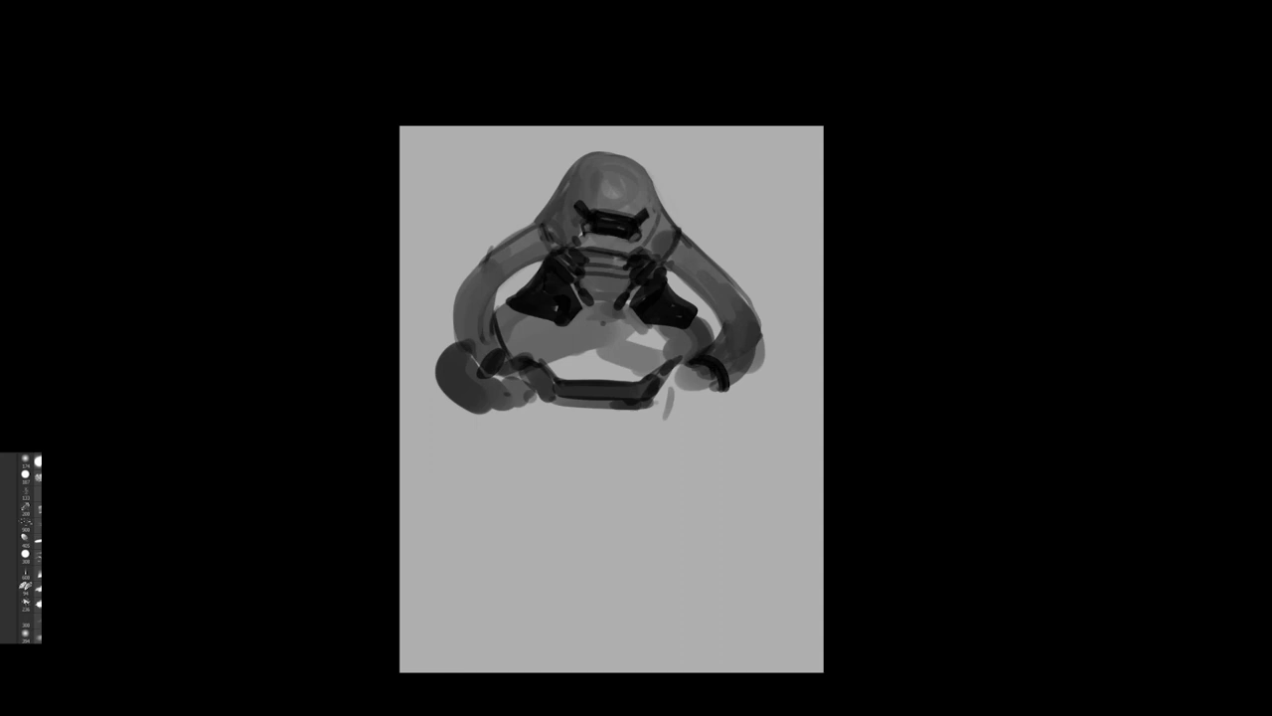
{"action": "mouse_move", "coordinate": [694, 379]}
{"action": "left_mouse_down"}
{"action": "mouse_move", "coordinate": [745, 391]}
{"action": "mouse_move", "coordinate": [683, 403]}
{"action": "left_mouse_up"}
- Block in both long arms in dark gray, running from the shoulder joints down to the canvas bottom
{"action": "left_click_drag", "start_coordinate": [634, 381], "coordinate": [677, 281]}
{"action": "mouse_move", "coordinate": [487, 296]}
{"action": "left_mouse_down"}
{"action": "mouse_move", "coordinate": [445, 361]}
{"action": "mouse_move", "coordinate": [448, 441]}
{"action": "left_mouse_up"}
{"action": "mouse_move", "coordinate": [474, 345]}
{"action": "left_mouse_down"}
{"action": "mouse_move", "coordinate": [431, 386]}
{"action": "mouse_move", "coordinate": [478, 519]}
{"action": "mouse_move", "coordinate": [453, 410]}
{"action": "mouse_move", "coordinate": [523, 320]}
{"action": "mouse_move", "coordinate": [485, 419]}
{"action": "left_mouse_up"}
{"action": "mouse_move", "coordinate": [505, 534]}
{"action": "left_mouse_down"}
{"action": "mouse_move", "coordinate": [455, 418]}
{"action": "mouse_move", "coordinate": [525, 567]}
{"action": "mouse_move", "coordinate": [539, 573]}
{"action": "left_mouse_up"}
{"action": "mouse_move", "coordinate": [754, 306]}
{"action": "left_mouse_down"}
{"action": "mouse_move", "coordinate": [826, 400]}
{"action": "mouse_move", "coordinate": [825, 448]}
{"action": "left_mouse_up"}
{"action": "left_click_drag", "start_coordinate": [790, 387], "coordinate": [795, 566]}
{"action": "left_click_drag", "start_coordinate": [825, 402], "coordinate": [820, 507]}
{"action": "left_click_drag", "start_coordinate": [796, 457], "coordinate": [795, 571]}
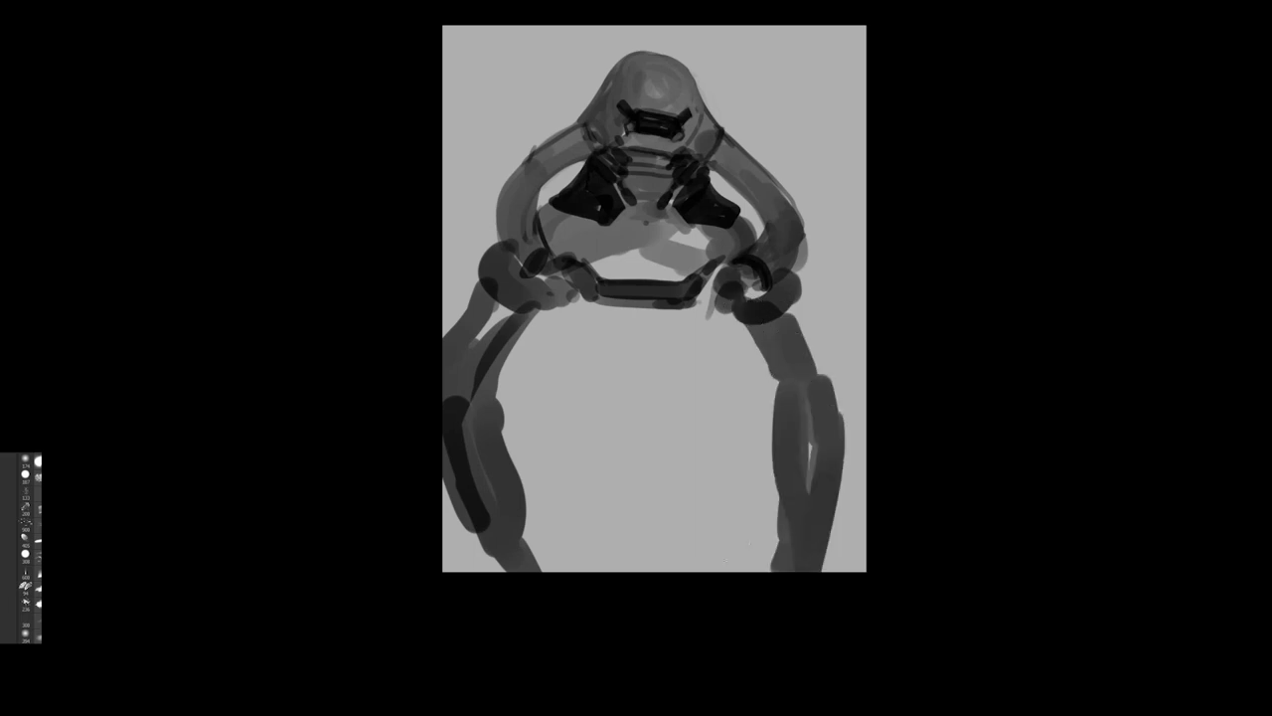
- Block in the chest and tapering abdomen below the collar rim with broad dark gray strokes
{"action": "mouse_move", "coordinate": [525, 333]}
{"action": "left_mouse_down"}
{"action": "mouse_move", "coordinate": [572, 376]}
{"action": "mouse_move", "coordinate": [586, 293]}
{"action": "mouse_move", "coordinate": [611, 380]}
{"action": "mouse_move", "coordinate": [671, 383]}
{"action": "mouse_move", "coordinate": [701, 308]}
{"action": "mouse_move", "coordinate": [731, 358]}
{"action": "mouse_move", "coordinate": [732, 344]}
{"action": "mouse_move", "coordinate": [662, 398]}
{"action": "mouse_move", "coordinate": [587, 383]}
{"action": "mouse_move", "coordinate": [696, 383]}
{"action": "mouse_move", "coordinate": [562, 377]}
{"action": "mouse_move", "coordinate": [559, 437]}
{"action": "mouse_move", "coordinate": [587, 418]}
{"action": "mouse_move", "coordinate": [614, 455]}
{"action": "mouse_move", "coordinate": [685, 427]}
{"action": "mouse_move", "coordinate": [724, 437]}
{"action": "mouse_move", "coordinate": [671, 473]}
{"action": "mouse_move", "coordinate": [591, 462]}
{"action": "mouse_move", "coordinate": [596, 482]}
{"action": "left_mouse_up"}
{"action": "left_click_drag", "start_coordinate": [587, 248], "coordinate": [641, 355]}
{"action": "left_click_drag", "start_coordinate": [579, 329], "coordinate": [579, 370]}
{"action": "left_click_drag", "start_coordinate": [571, 286], "coordinate": [569, 350]}
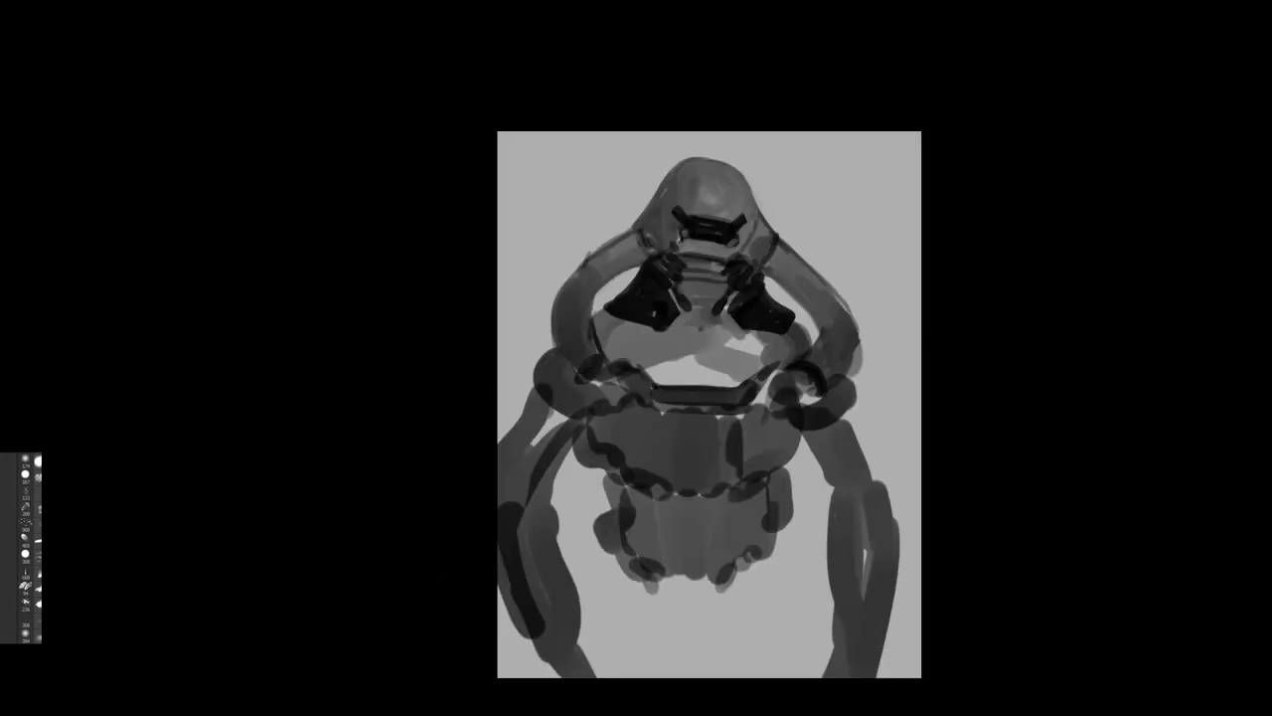
- Even out the shading of the shoulder arches, gray over the collar opening and define its inner edges with dark lines
{"action": "mouse_move", "coordinate": [778, 272]}
{"action": "left_mouse_down"}
{"action": "mouse_move", "coordinate": [825, 310]}
{"action": "mouse_move", "coordinate": [823, 328]}
{"action": "left_mouse_up"}
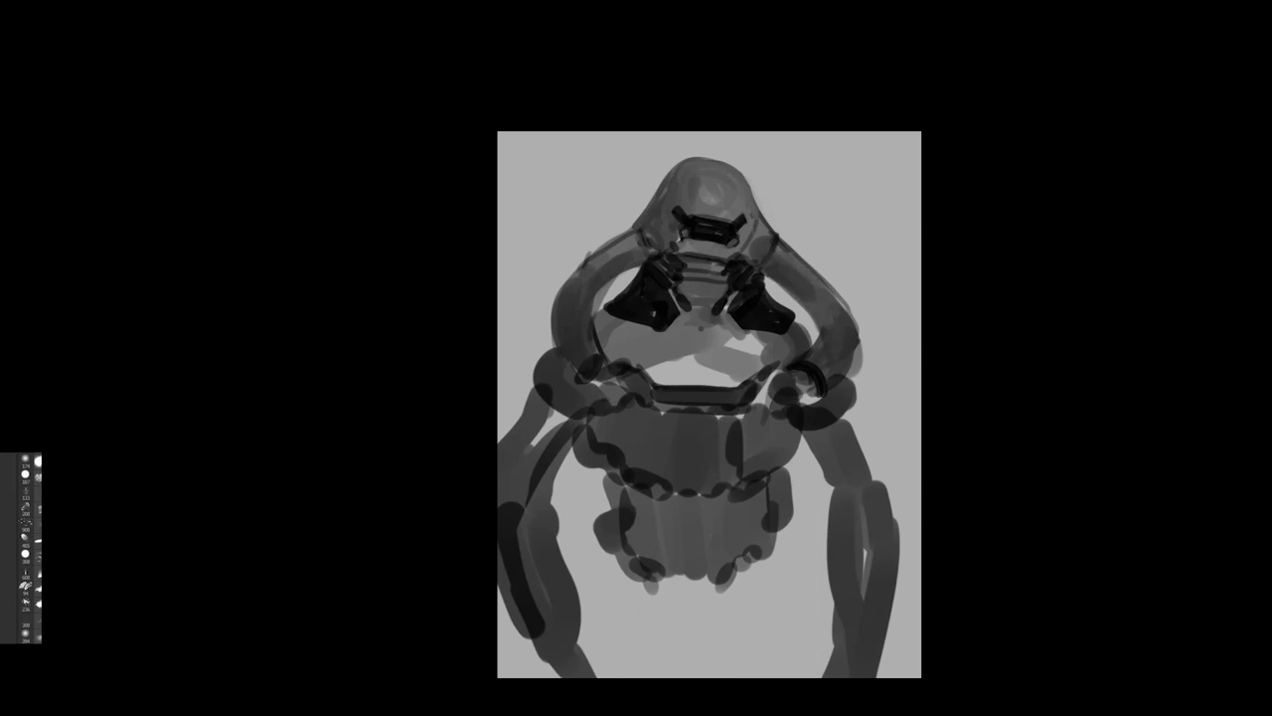
{"action": "left_click_drag", "start_coordinate": [633, 243], "coordinate": [611, 256]}
{"action": "mouse_move", "coordinate": [677, 351]}
{"action": "left_mouse_down"}
{"action": "mouse_move", "coordinate": [691, 372]}
{"action": "mouse_move", "coordinate": [765, 366]}
{"action": "mouse_move", "coordinate": [752, 340]}
{"action": "left_mouse_up"}
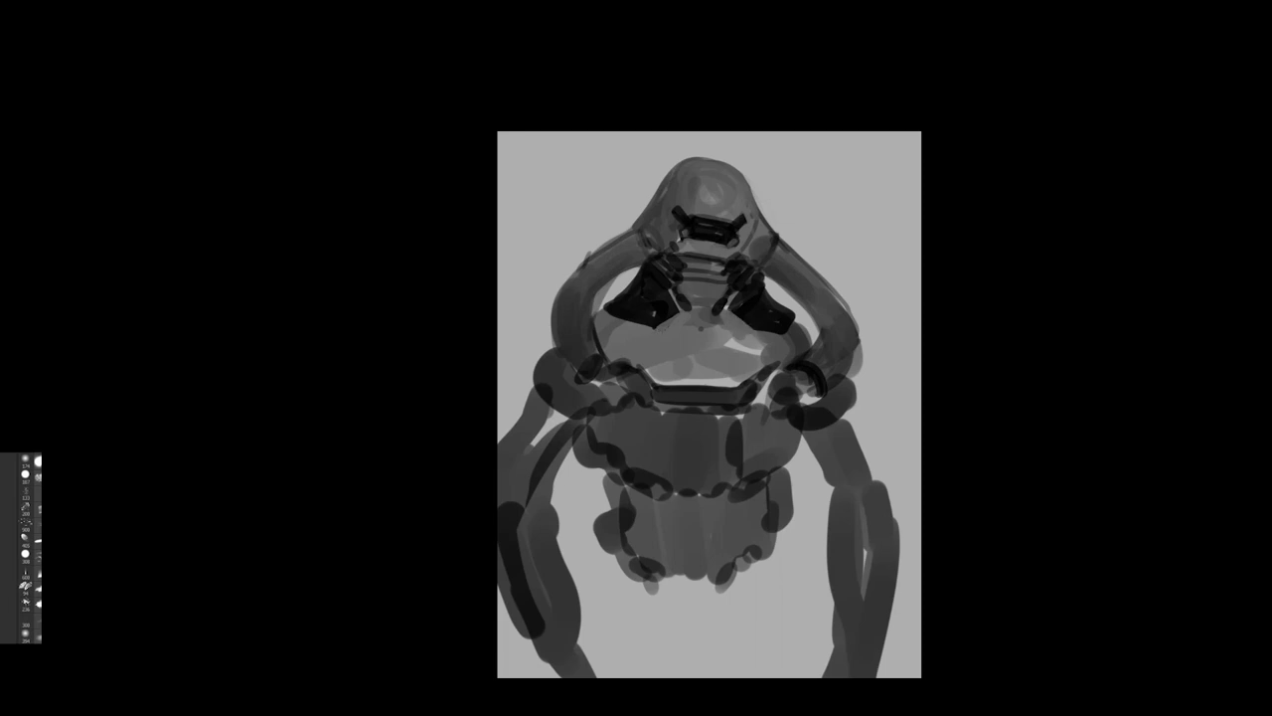
{"action": "mouse_move", "coordinate": [679, 317]}
{"action": "left_mouse_down"}
{"action": "mouse_move", "coordinate": [662, 329]}
{"action": "mouse_move", "coordinate": [679, 317]}
{"action": "mouse_move", "coordinate": [743, 328]}
{"action": "mouse_move", "coordinate": [730, 316]}
{"action": "left_mouse_up"}
{"action": "left_click_drag", "start_coordinate": [667, 378], "coordinate": [634, 366]}
{"action": "mouse_move", "coordinate": [785, 368]}
{"action": "left_mouse_down"}
{"action": "mouse_move", "coordinate": [792, 332]}
{"action": "mouse_move", "coordinate": [780, 367]}
{"action": "left_mouse_up"}
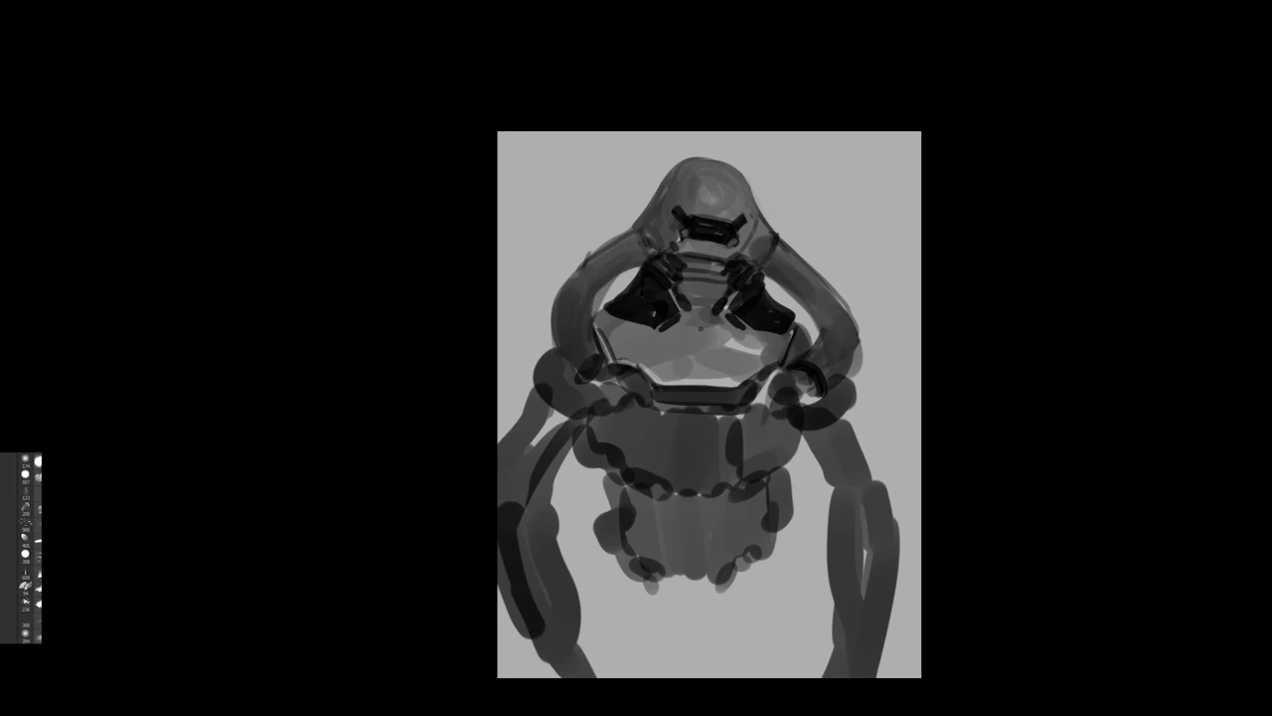
- Mirror the canvas and add dark accents to the collar's side and the outer edge of the adjacent shoulder joint
{"action": "key", "text": "ctrl+shift+h"}
{"action": "mouse_move", "coordinate": [619, 328]}
{"action": "left_mouse_down"}
{"action": "mouse_move", "coordinate": [559, 413]}
{"action": "mouse_move", "coordinate": [577, 417]}
{"action": "left_mouse_up"}
{"action": "left_click_drag", "start_coordinate": [562, 378], "coordinate": [571, 409]}
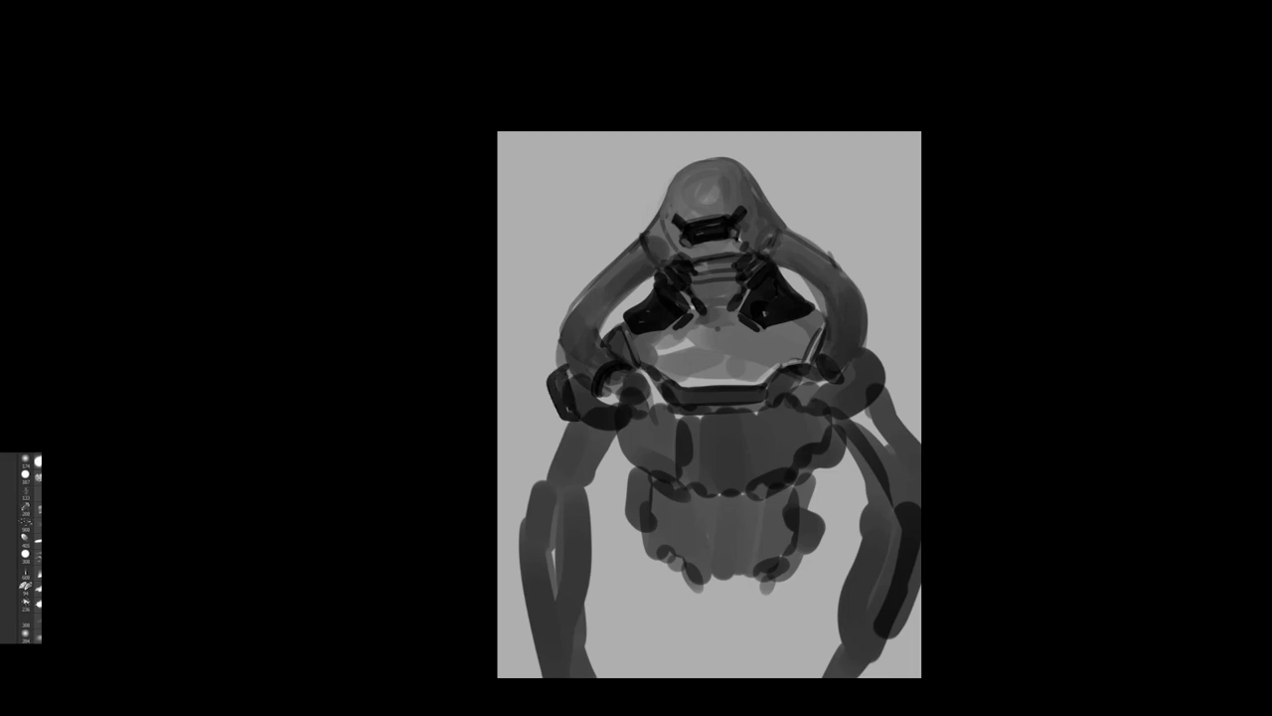
- Build up the outer shoulder joint with dark angular strokes, mirroring the canvas, and add a dark diagonal accent at the adjacent armpit
{"action": "left_click_drag", "start_coordinate": [865, 341], "coordinate": [893, 351]}
{"action": "left_click_drag", "start_coordinate": [894, 351], "coordinate": [879, 393]}
{"action": "key", "text": "ctrl+shift+h"}
{"action": "left_click_drag", "start_coordinate": [629, 420], "coordinate": [607, 374]}
{"action": "mouse_move", "coordinate": [516, 330]}
{"action": "left_mouse_down"}
{"action": "mouse_move", "coordinate": [519, 310]}
{"action": "mouse_move", "coordinate": [540, 359]}
{"action": "mouse_move", "coordinate": [545, 348]}
{"action": "left_mouse_up"}
{"action": "mouse_move", "coordinate": [535, 305]}
{"action": "left_mouse_down"}
{"action": "mouse_move", "coordinate": [516, 311]}
{"action": "mouse_move", "coordinate": [530, 301]}
{"action": "left_mouse_up"}
{"action": "left_click_drag", "start_coordinate": [514, 316], "coordinate": [535, 336]}
{"action": "mouse_move", "coordinate": [535, 322]}
{"action": "left_mouse_down"}
{"action": "mouse_move", "coordinate": [517, 369]}
{"action": "mouse_move", "coordinate": [494, 401]}
{"action": "mouse_move", "coordinate": [519, 365]}
{"action": "mouse_move", "coordinate": [526, 402]}
{"action": "mouse_move", "coordinate": [552, 371]}
{"action": "mouse_move", "coordinate": [540, 367]}
{"action": "mouse_move", "coordinate": [532, 417]}
{"action": "left_mouse_up"}
{"action": "left_click_drag", "start_coordinate": [546, 369], "coordinate": [523, 386]}
{"action": "mouse_move", "coordinate": [604, 338]}
{"action": "left_mouse_down"}
{"action": "mouse_move", "coordinate": [612, 366]}
{"action": "mouse_move", "coordinate": [574, 398]}
{"action": "mouse_move", "coordinate": [593, 364]}
{"action": "mouse_move", "coordinate": [581, 388]}
{"action": "mouse_move", "coordinate": [611, 362]}
{"action": "mouse_move", "coordinate": [595, 384]}
{"action": "left_mouse_up"}
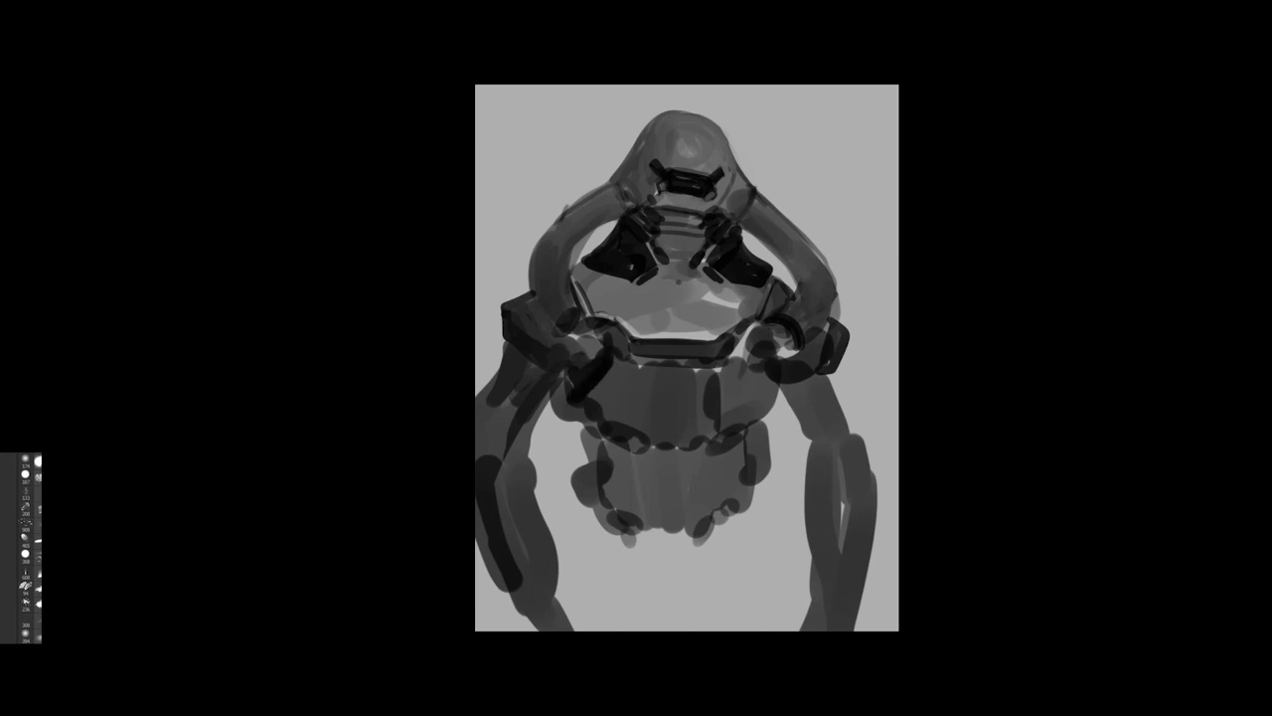
- Add a matching dark accent at the opposite armpit and gray over the dark patch on the chest beside it
{"action": "mouse_move", "coordinate": [747, 341]}
{"action": "left_mouse_down"}
{"action": "mouse_move", "coordinate": [771, 399]}
{"action": "mouse_move", "coordinate": [767, 384]}
{"action": "left_mouse_up"}
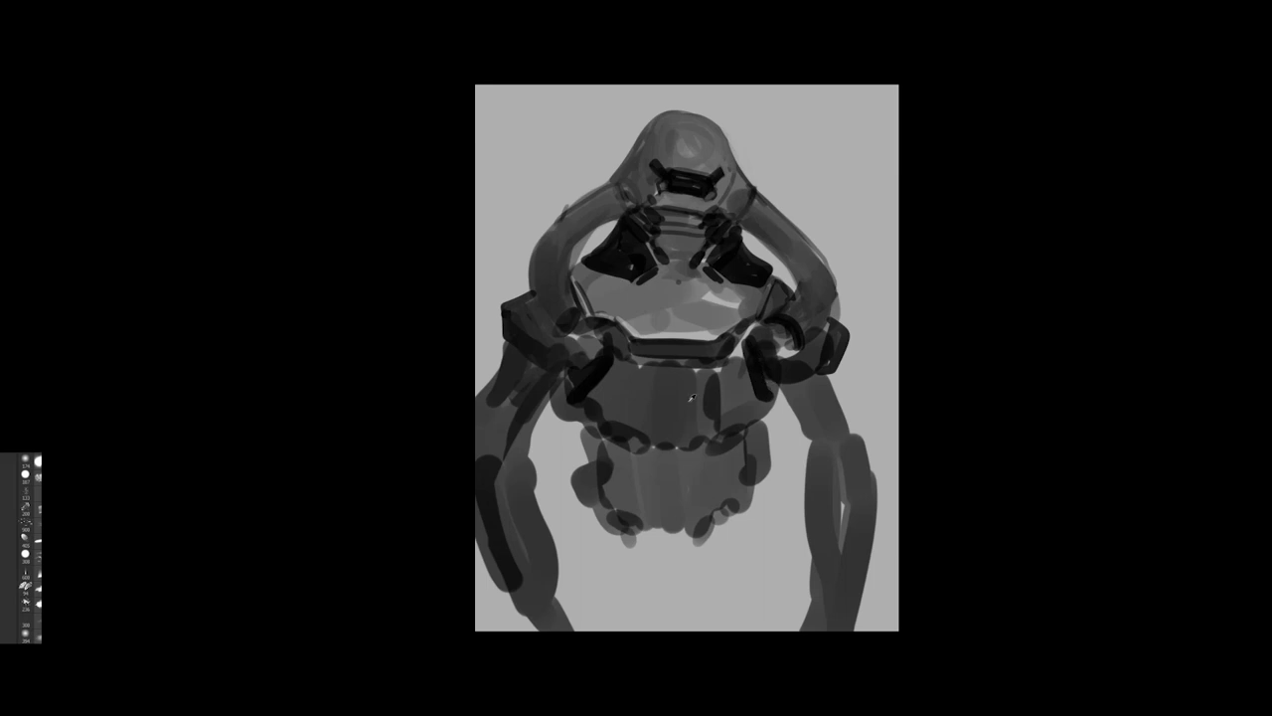
{"action": "key", "text": "ctrl+z"}
{"action": "mouse_move", "coordinate": [722, 374]}
{"action": "left_mouse_down"}
{"action": "mouse_move", "coordinate": [721, 425]}
{"action": "mouse_move", "coordinate": [740, 403]}
{"action": "left_mouse_up"}
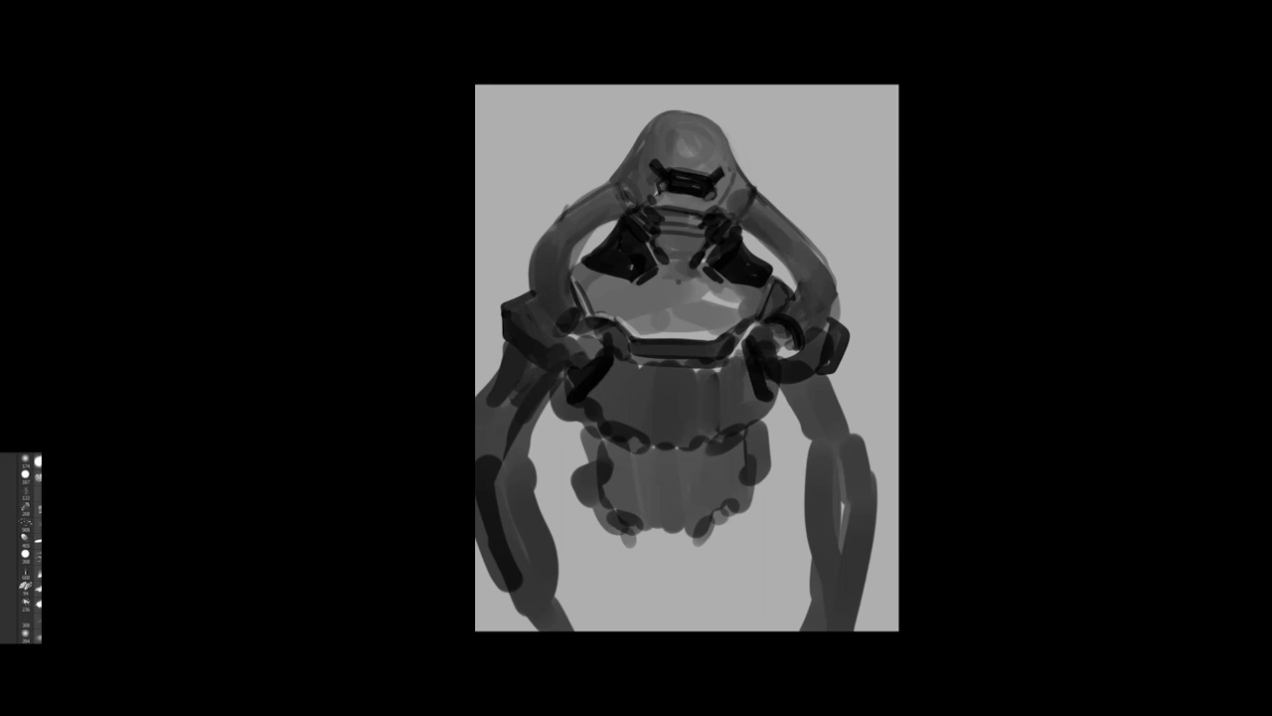
- Outline the lower edge of the chest with a dark band and a parallel line just below it
{"action": "left_click_drag", "start_coordinate": [638, 439], "coordinate": [722, 437]}
{"action": "mouse_move", "coordinate": [632, 443]}
{"action": "left_mouse_down"}
{"action": "mouse_move", "coordinate": [630, 460]}
{"action": "mouse_move", "coordinate": [648, 467]}
{"action": "mouse_move", "coordinate": [714, 464]}
{"action": "mouse_move", "coordinate": [715, 451]}
{"action": "mouse_move", "coordinate": [715, 463]}
{"action": "left_mouse_up"}
{"action": "key", "text": "ctrl+z"}
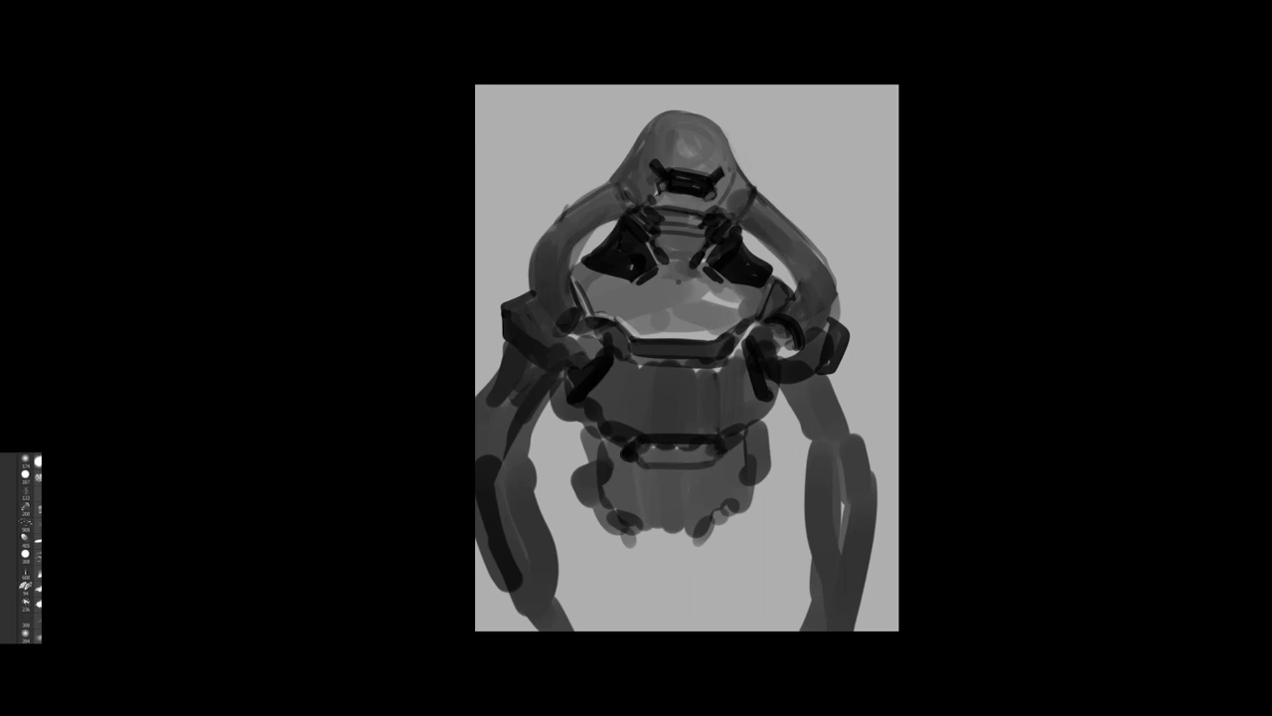
- Block in dark angular hip plates on both sides of the abdomen and draw dark contours along the pelvis between them
{"action": "mouse_move", "coordinate": [609, 448]}
{"action": "left_mouse_down"}
{"action": "mouse_move", "coordinate": [607, 479]}
{"action": "mouse_move", "coordinate": [576, 480]}
{"action": "mouse_move", "coordinate": [562, 504]}
{"action": "mouse_move", "coordinate": [584, 537]}
{"action": "mouse_move", "coordinate": [575, 497]}
{"action": "mouse_move", "coordinate": [589, 527]}
{"action": "mouse_move", "coordinate": [601, 519]}
{"action": "mouse_move", "coordinate": [590, 567]}
{"action": "mouse_move", "coordinate": [576, 562]}
{"action": "mouse_move", "coordinate": [564, 538]}
{"action": "mouse_move", "coordinate": [559, 549]}
{"action": "mouse_move", "coordinate": [588, 567]}
{"action": "mouse_move", "coordinate": [632, 531]}
{"action": "mouse_move", "coordinate": [596, 479]}
{"action": "mouse_move", "coordinate": [621, 517]}
{"action": "mouse_move", "coordinate": [672, 537]}
{"action": "mouse_move", "coordinate": [754, 505]}
{"action": "mouse_move", "coordinate": [767, 456]}
{"action": "mouse_move", "coordinate": [791, 485]}
{"action": "mouse_move", "coordinate": [781, 552]}
{"action": "mouse_move", "coordinate": [740, 559]}
{"action": "mouse_move", "coordinate": [773, 479]}
{"action": "mouse_move", "coordinate": [748, 533]}
{"action": "mouse_move", "coordinate": [774, 553]}
{"action": "mouse_move", "coordinate": [781, 543]}
{"action": "left_mouse_up"}
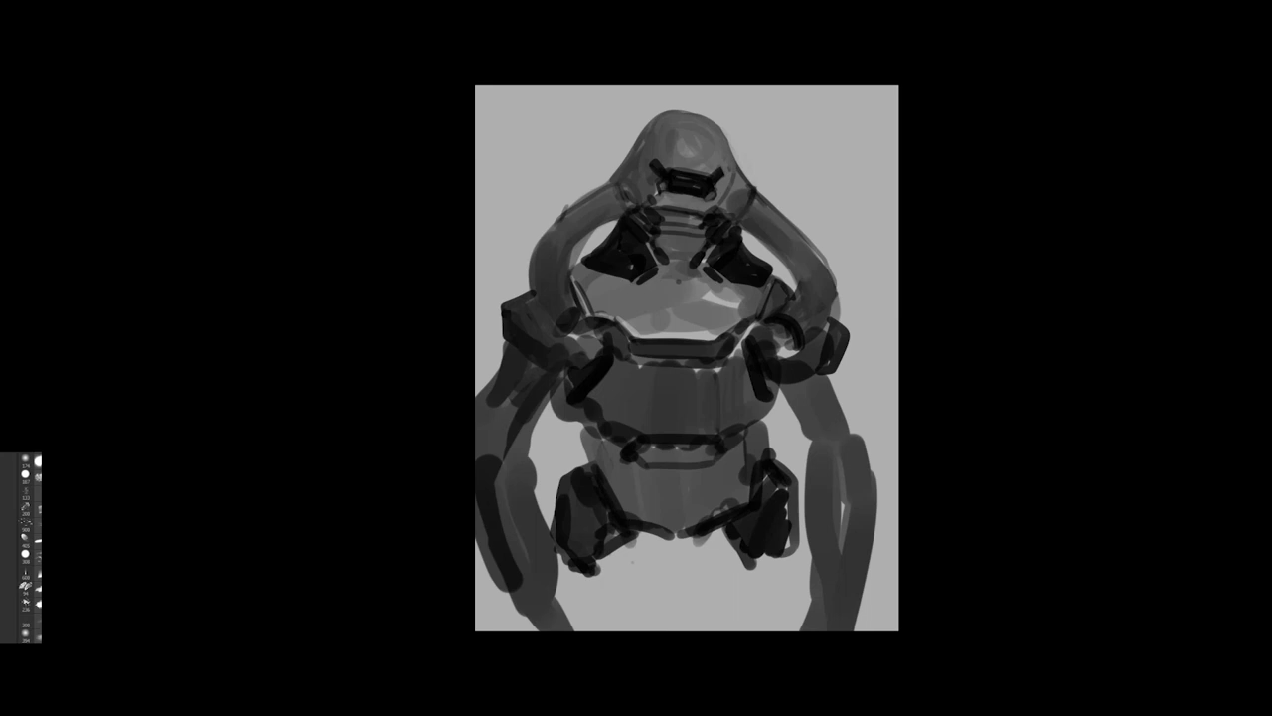
{"action": "left_click_drag", "start_coordinate": [598, 484], "coordinate": [541, 442]}
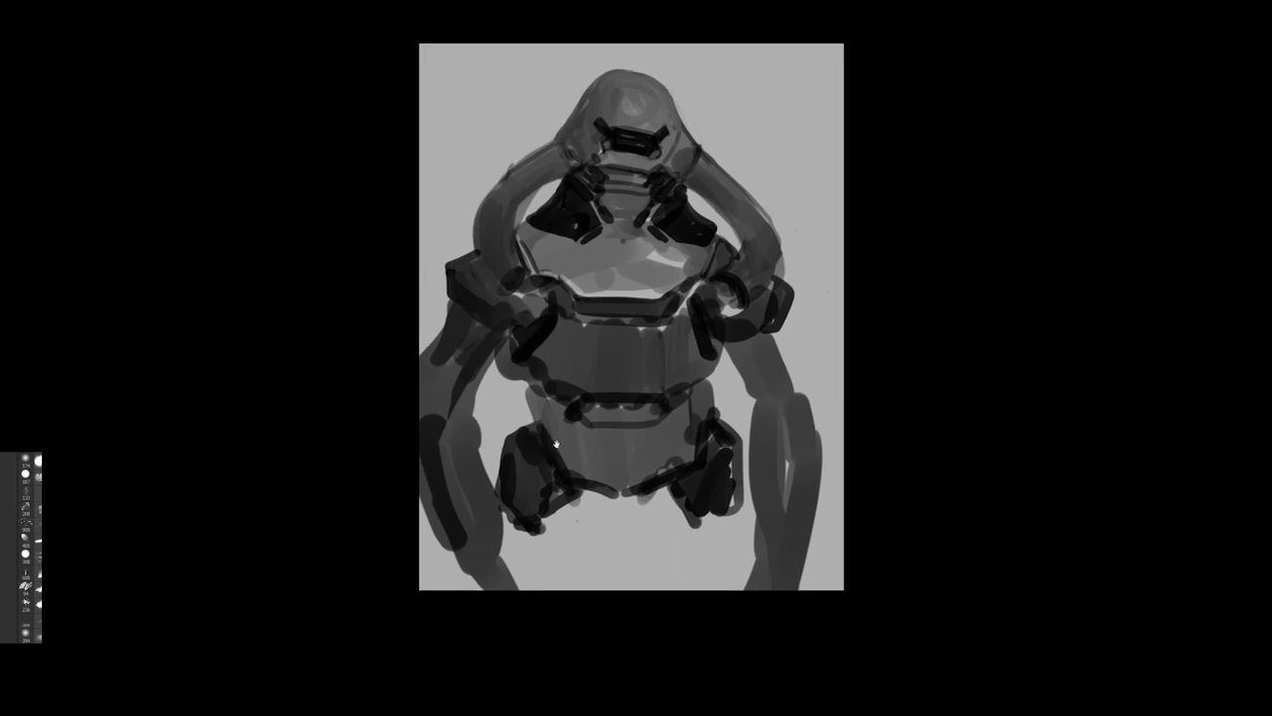
{"action": "mouse_move", "coordinate": [584, 496]}
{"action": "left_mouse_down"}
{"action": "mouse_move", "coordinate": [547, 519]}
{"action": "mouse_move", "coordinate": [606, 502]}
{"action": "left_mouse_up"}
{"action": "left_click_drag", "start_coordinate": [586, 494], "coordinate": [600, 502]}
{"action": "mouse_move", "coordinate": [615, 500]}
{"action": "left_mouse_down"}
{"action": "mouse_move", "coordinate": [656, 499]}
{"action": "mouse_move", "coordinate": [696, 525]}
{"action": "left_mouse_up"}
{"action": "left_click_drag", "start_coordinate": [656, 503], "coordinate": [687, 523]}
- Fill the area below the pelvis with overlapping black vertical and horizontal strokes down to the canvas bottom
{"action": "left_click_drag", "start_coordinate": [584, 518], "coordinate": [579, 596]}
{"action": "mouse_move", "coordinate": [580, 521]}
{"action": "left_mouse_down"}
{"action": "mouse_move", "coordinate": [581, 599]}
{"action": "mouse_move", "coordinate": [596, 604]}
{"action": "left_mouse_up"}
{"action": "left_click_drag", "start_coordinate": [598, 516], "coordinate": [607, 600]}
{"action": "mouse_move", "coordinate": [611, 508]}
{"action": "left_mouse_down"}
{"action": "mouse_move", "coordinate": [617, 617]}
{"action": "mouse_move", "coordinate": [658, 597]}
{"action": "left_mouse_up"}
{"action": "left_click_drag", "start_coordinate": [664, 501], "coordinate": [679, 591]}
{"action": "mouse_move", "coordinate": [577, 516]}
{"action": "left_mouse_down"}
{"action": "mouse_move", "coordinate": [572, 590]}
{"action": "mouse_move", "coordinate": [597, 591]}
{"action": "left_mouse_up"}
{"action": "left_click_drag", "start_coordinate": [611, 513], "coordinate": [618, 591]}
{"action": "left_click_drag", "start_coordinate": [629, 533], "coordinate": [633, 590]}
{"action": "mouse_move", "coordinate": [631, 521]}
{"action": "left_mouse_down"}
{"action": "mouse_move", "coordinate": [652, 589]}
{"action": "mouse_move", "coordinate": [680, 588]}
{"action": "left_mouse_up"}
{"action": "left_click_drag", "start_coordinate": [594, 496], "coordinate": [660, 509]}
{"action": "left_click_drag", "start_coordinate": [579, 527], "coordinate": [676, 527]}
{"action": "left_click_drag", "start_coordinate": [580, 551], "coordinate": [654, 546]}
{"action": "left_click_drag", "start_coordinate": [596, 576], "coordinate": [643, 571]}
- Rough in the upper legs in dark gray beneath both hip plates
{"action": "mouse_move", "coordinate": [508, 508]}
{"action": "left_mouse_down"}
{"action": "mouse_move", "coordinate": [505, 550]}
{"action": "mouse_move", "coordinate": [531, 563]}
{"action": "left_mouse_up"}
{"action": "mouse_move", "coordinate": [559, 523]}
{"action": "left_mouse_down"}
{"action": "mouse_move", "coordinate": [520, 545]}
{"action": "mouse_move", "coordinate": [541, 564]}
{"action": "mouse_move", "coordinate": [525, 590]}
{"action": "mouse_move", "coordinate": [575, 525]}
{"action": "left_mouse_up"}
{"action": "mouse_move", "coordinate": [708, 517]}
{"action": "left_mouse_down"}
{"action": "mouse_move", "coordinate": [678, 589]}
{"action": "mouse_move", "coordinate": [710, 588]}
{"action": "mouse_move", "coordinate": [739, 546]}
{"action": "mouse_move", "coordinate": [738, 569]}
{"action": "mouse_move", "coordinate": [715, 586]}
{"action": "left_mouse_up"}
- Sample the arm's gray and even out both arms, covering dark streaks and gaps and widening the forearms
{"action": "left_click", "coordinate": [448, 429], "text": "alt"}
{"action": "mouse_move", "coordinate": [444, 428]}
{"action": "left_mouse_down"}
{"action": "mouse_move", "coordinate": [442, 507]}
{"action": "mouse_move", "coordinate": [469, 531]}
{"action": "left_mouse_up"}
{"action": "mouse_move", "coordinate": [438, 485]}
{"action": "left_mouse_down"}
{"action": "mouse_move", "coordinate": [464, 552]}
{"action": "mouse_move", "coordinate": [505, 584]}
{"action": "left_mouse_up"}
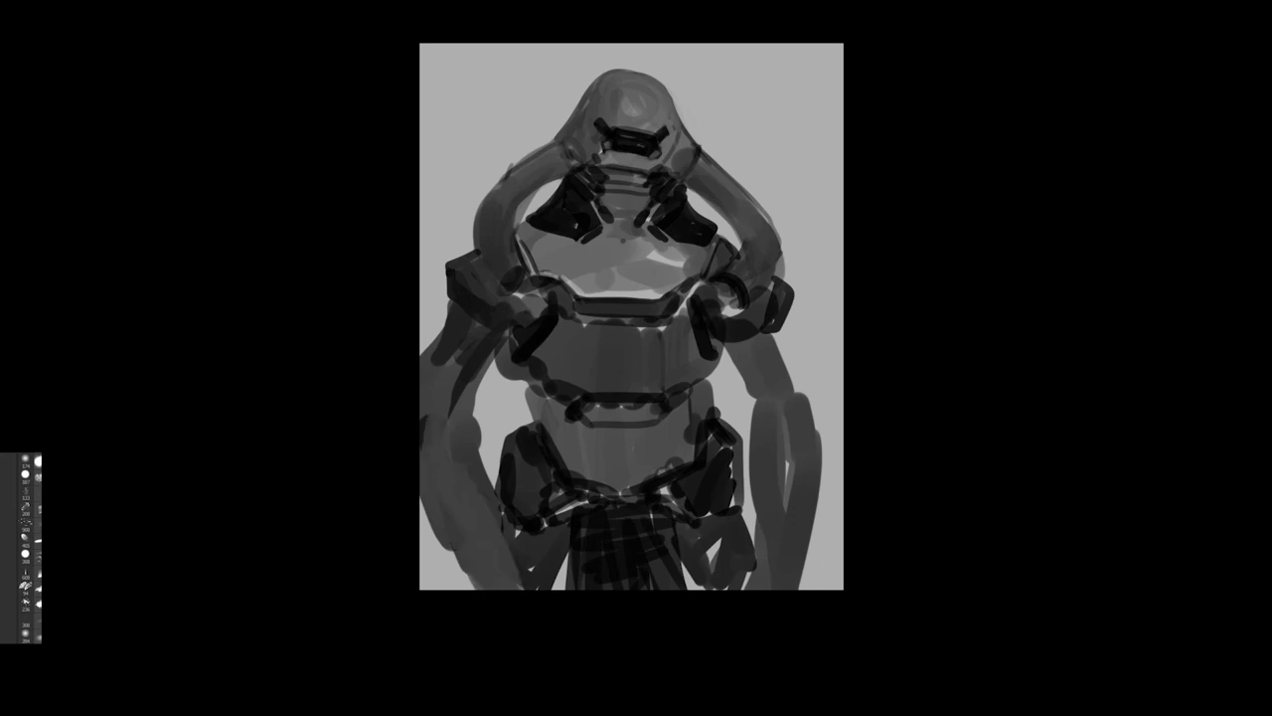
{"action": "left_click_drag", "start_coordinate": [486, 483], "coordinate": [547, 593]}
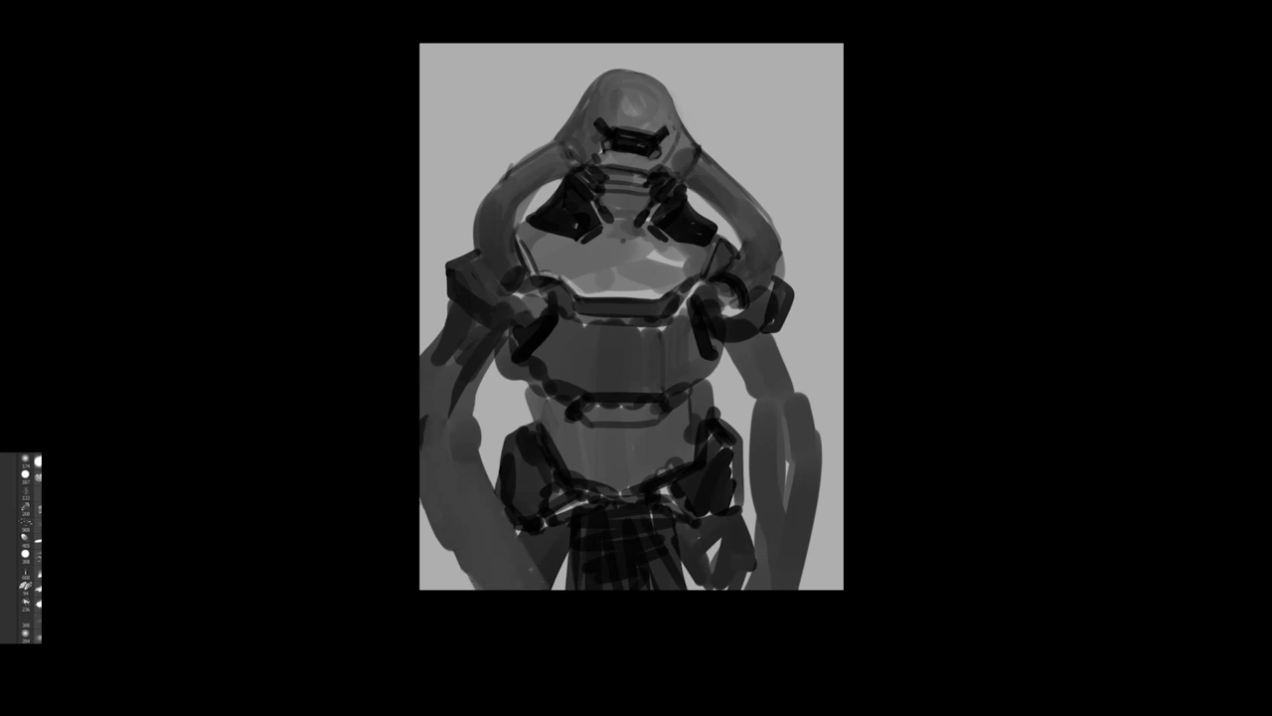
{"action": "left_click_drag", "start_coordinate": [772, 485], "coordinate": [758, 594]}
{"action": "left_click_drag", "start_coordinate": [774, 436], "coordinate": [763, 541]}
{"action": "left_click_drag", "start_coordinate": [795, 445], "coordinate": [780, 596]}
{"action": "left_click_drag", "start_coordinate": [473, 347], "coordinate": [465, 416]}
{"action": "left_click_drag", "start_coordinate": [431, 368], "coordinate": [443, 443]}
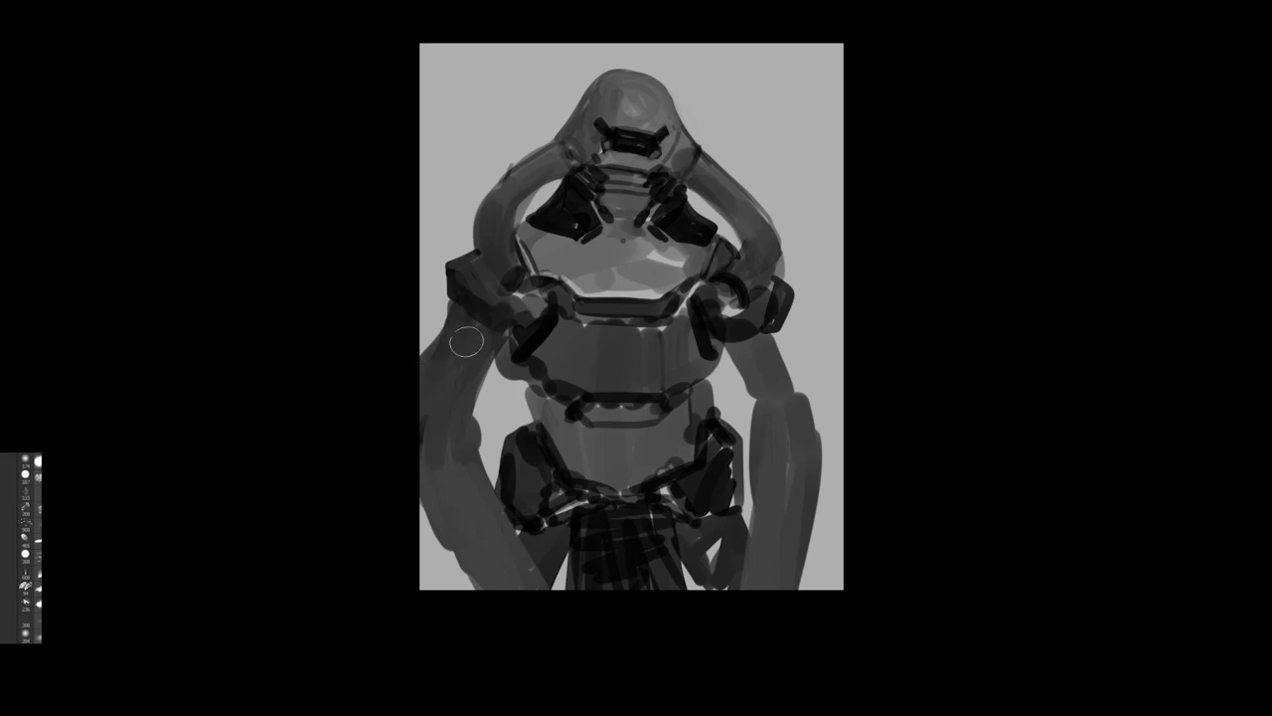
- Mirror the canvas and shape dark rounded shoulder plates over the outer side of both upper arms
{"action": "key", "text": "ctrl+shift+h"}
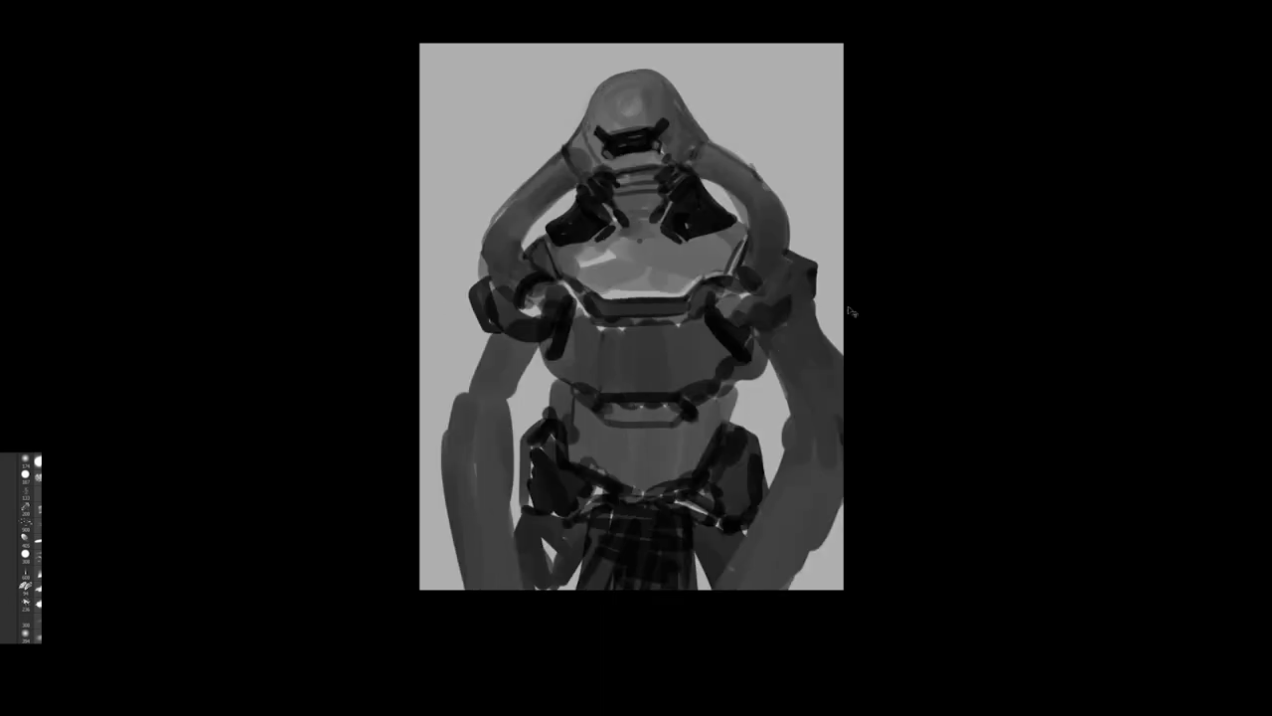
{"action": "mouse_move", "coordinate": [489, 333]}
{"action": "left_mouse_down"}
{"action": "mouse_move", "coordinate": [483, 300]}
{"action": "mouse_move", "coordinate": [520, 332]}
{"action": "left_mouse_up"}
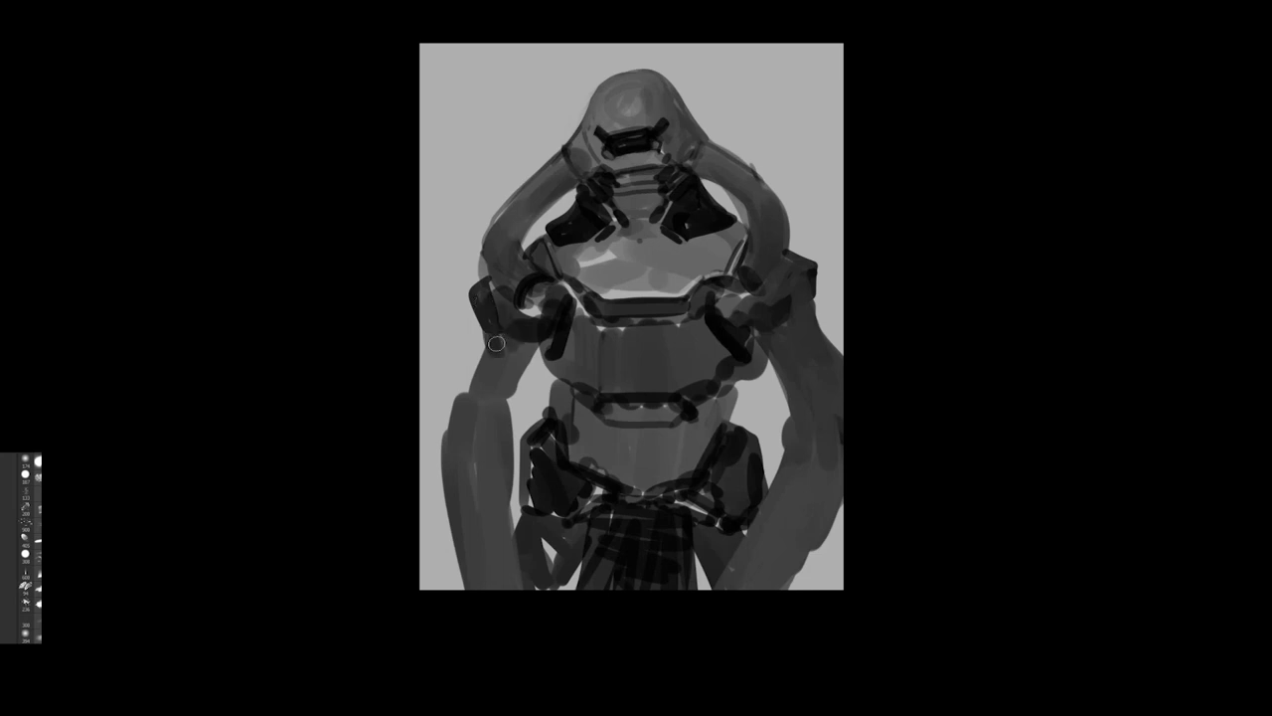
{"action": "left_click_drag", "start_coordinate": [481, 275], "coordinate": [483, 355]}
{"action": "key", "text": "ctrl+z"}
{"action": "key", "text": "ctrl+z"}
{"action": "mouse_move", "coordinate": [483, 282]}
{"action": "left_mouse_down"}
{"action": "mouse_move", "coordinate": [472, 393]}
{"action": "mouse_move", "coordinate": [483, 301]}
{"action": "left_mouse_up"}
{"action": "mouse_move", "coordinate": [470, 379]}
{"action": "left_mouse_down"}
{"action": "mouse_move", "coordinate": [506, 326]}
{"action": "mouse_move", "coordinate": [471, 390]}
{"action": "left_mouse_up"}
{"action": "mouse_move", "coordinate": [793, 250]}
{"action": "left_mouse_down"}
{"action": "mouse_move", "coordinate": [835, 358]}
{"action": "mouse_move", "coordinate": [829, 290]}
{"action": "mouse_move", "coordinate": [836, 344]}
{"action": "left_mouse_up"}
{"action": "mouse_move", "coordinate": [789, 311]}
{"action": "left_mouse_down"}
{"action": "mouse_move", "coordinate": [811, 332]}
{"action": "mouse_move", "coordinate": [796, 329]}
{"action": "mouse_move", "coordinate": [817, 304]}
{"action": "mouse_move", "coordinate": [782, 295]}
{"action": "mouse_move", "coordinate": [803, 320]}
{"action": "mouse_move", "coordinate": [802, 282]}
{"action": "mouse_move", "coordinate": [831, 344]}
{"action": "left_mouse_up"}
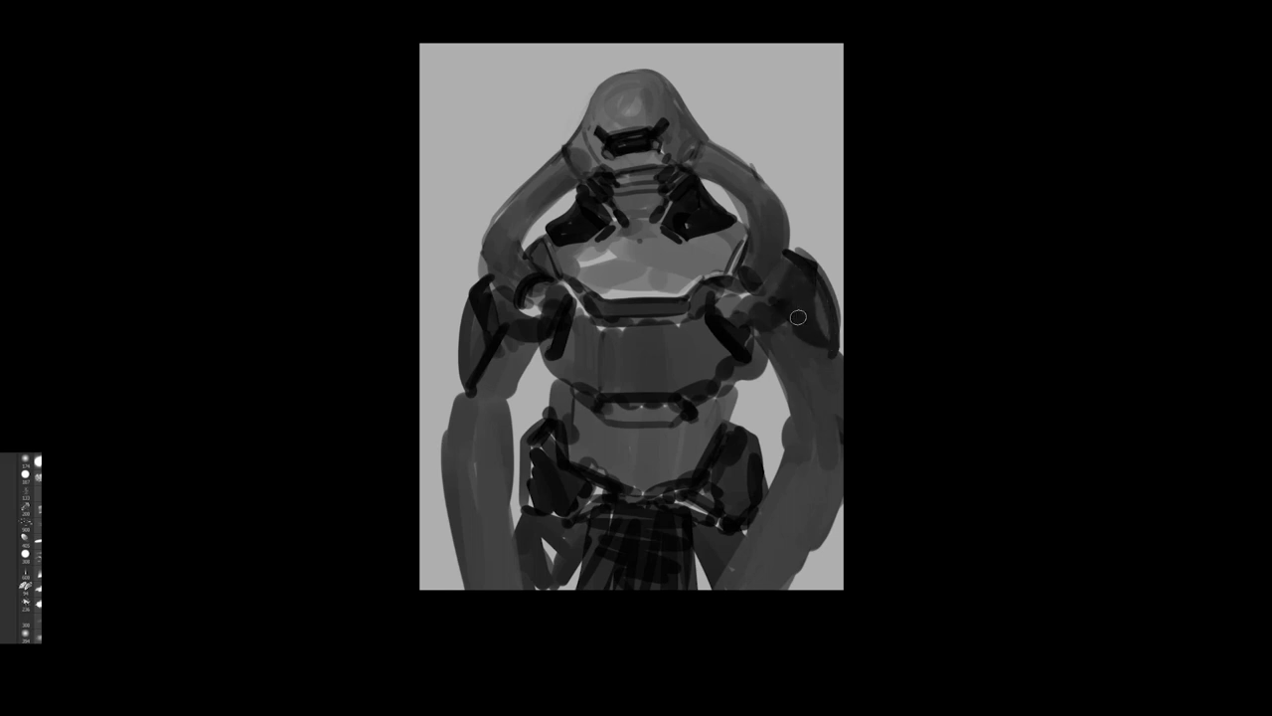
- Mirror the canvas back, shift the figure sideways, repaint the exposed arm's outer contour and add a dark elbow seam
{"action": "key", "text": "ctrl+shift+h"}
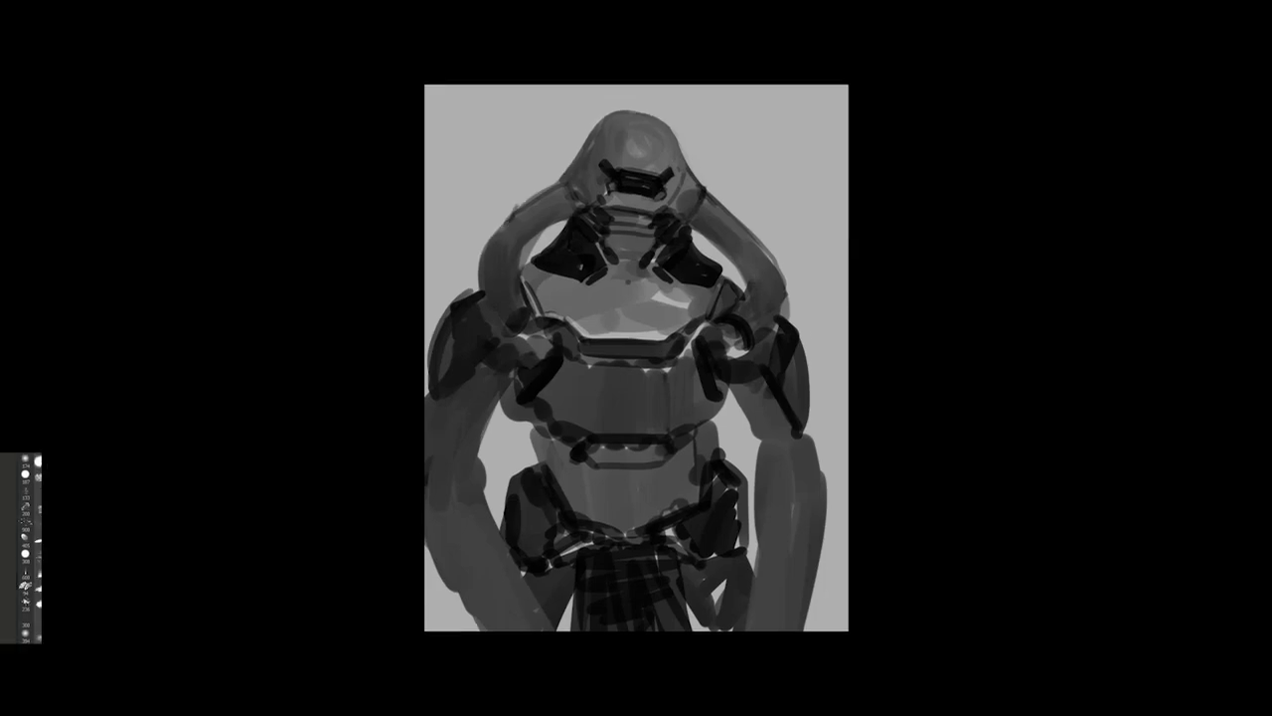
{"action": "left_click_drag", "start_coordinate": [700, 402], "coordinate": [758, 402]}
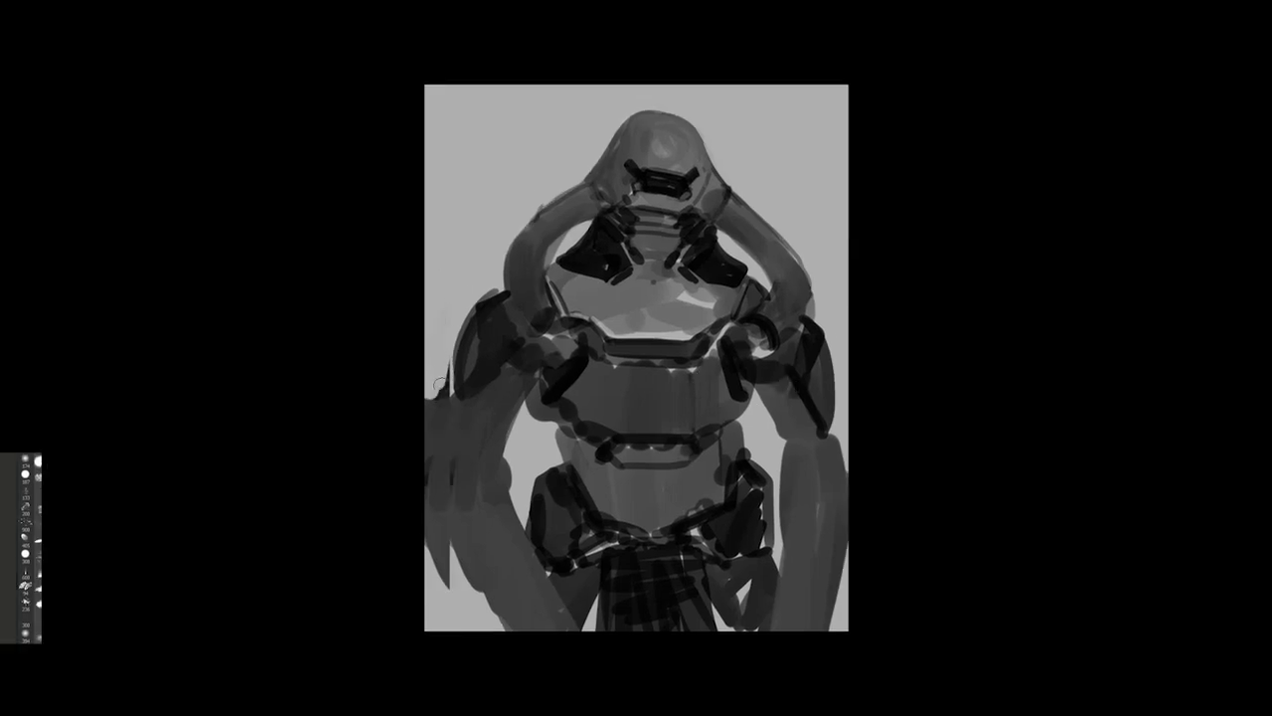
{"action": "left_click_drag", "start_coordinate": [439, 298], "coordinate": [444, 397]}
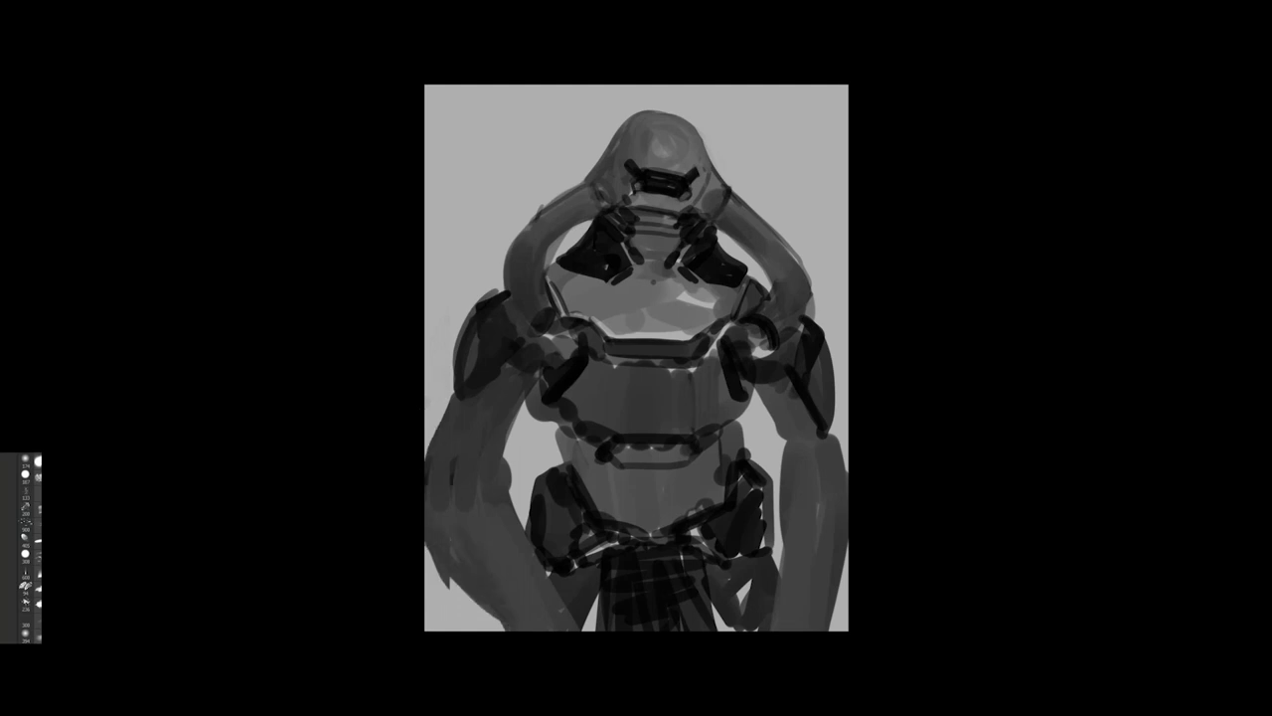
{"action": "left_click_drag", "start_coordinate": [493, 467], "coordinate": [448, 463]}
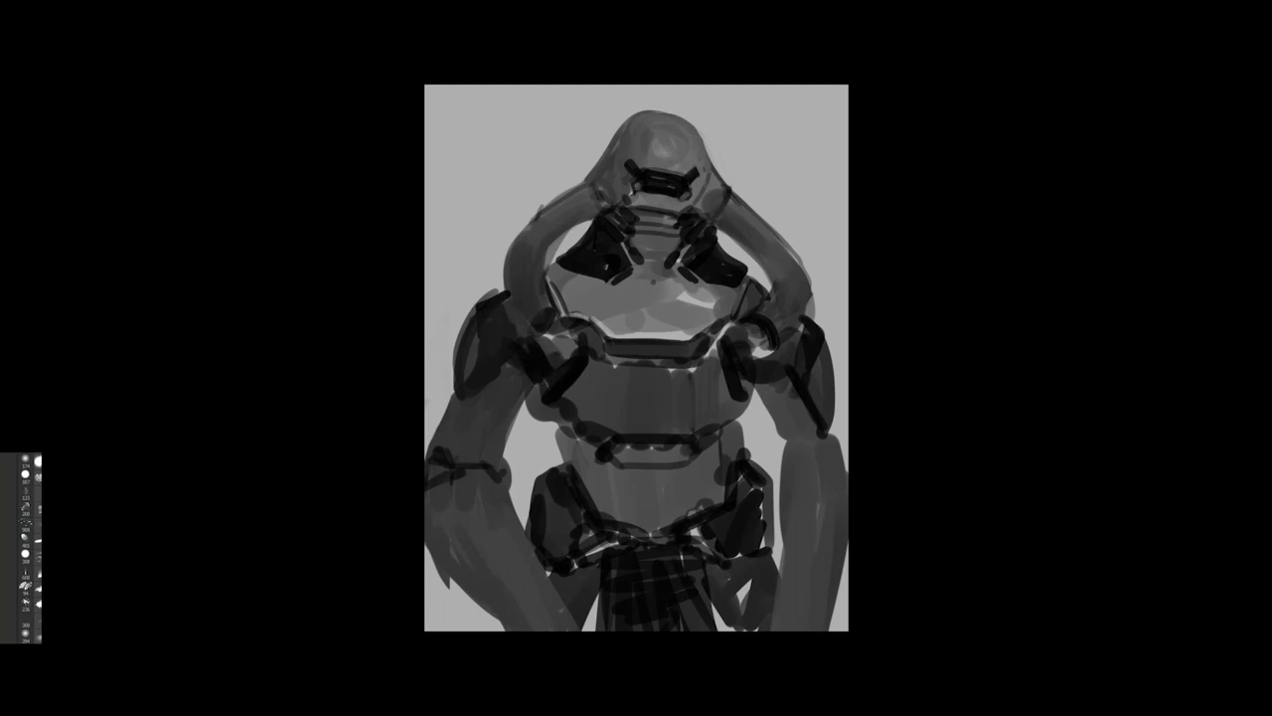
- Paint rounded dark gray pods behind the head and sharpen the dark lines around the visor
{"action": "left_click_drag", "start_coordinate": [742, 332], "coordinate": [746, 360]}
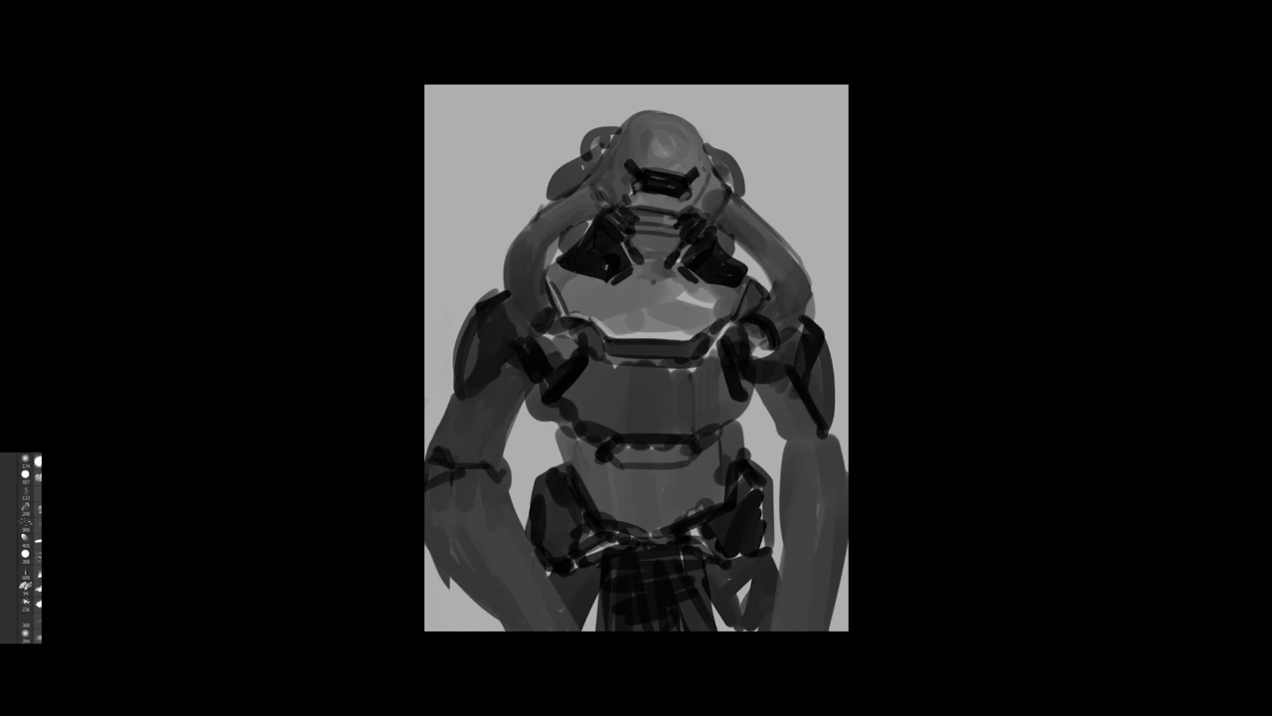
{"action": "left_click_drag", "start_coordinate": [627, 163], "coordinate": [691, 156]}
{"action": "left_click_drag", "start_coordinate": [702, 193], "coordinate": [692, 205]}
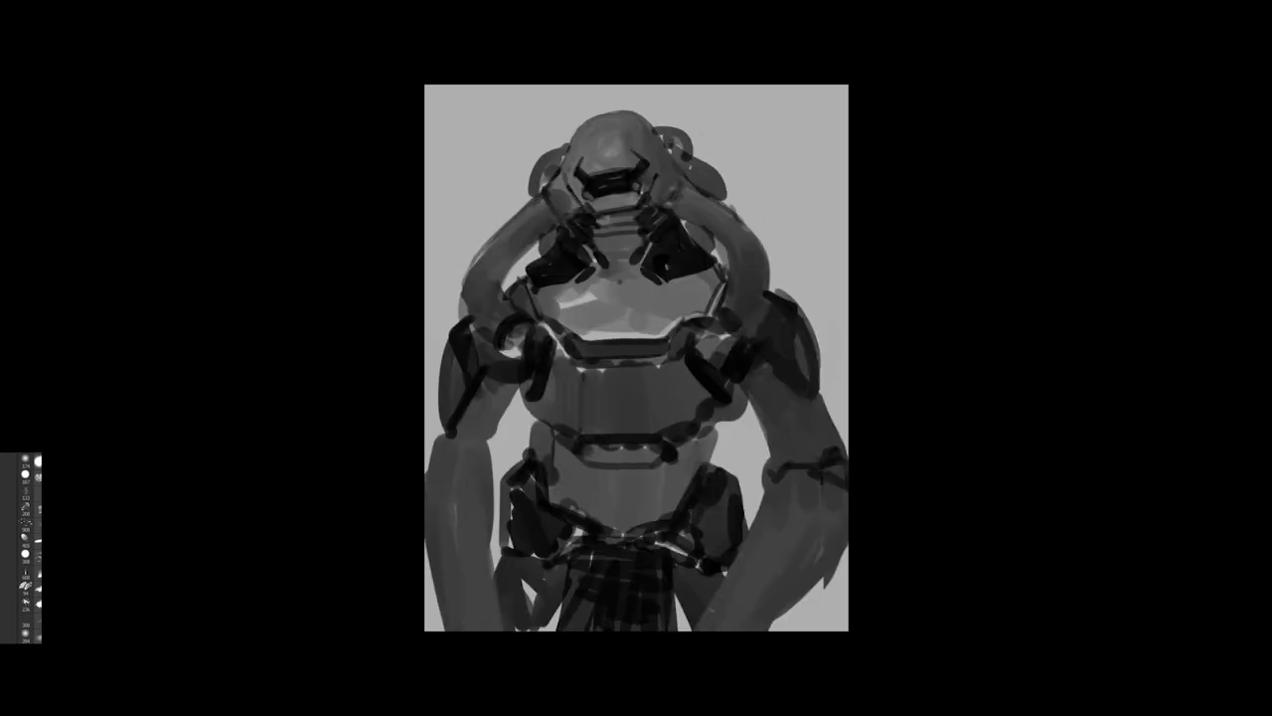
- Draw two thin dark seams down the light collar area and finish their lower ends with small light marks
{"action": "left_click_drag", "start_coordinate": [601, 280], "coordinate": [591, 339]}
{"action": "left_click_drag", "start_coordinate": [648, 279], "coordinate": [643, 337]}
{"action": "left_click_drag", "start_coordinate": [647, 334], "coordinate": [647, 342]}
{"action": "left_click_drag", "start_coordinate": [668, 361], "coordinate": [676, 358]}
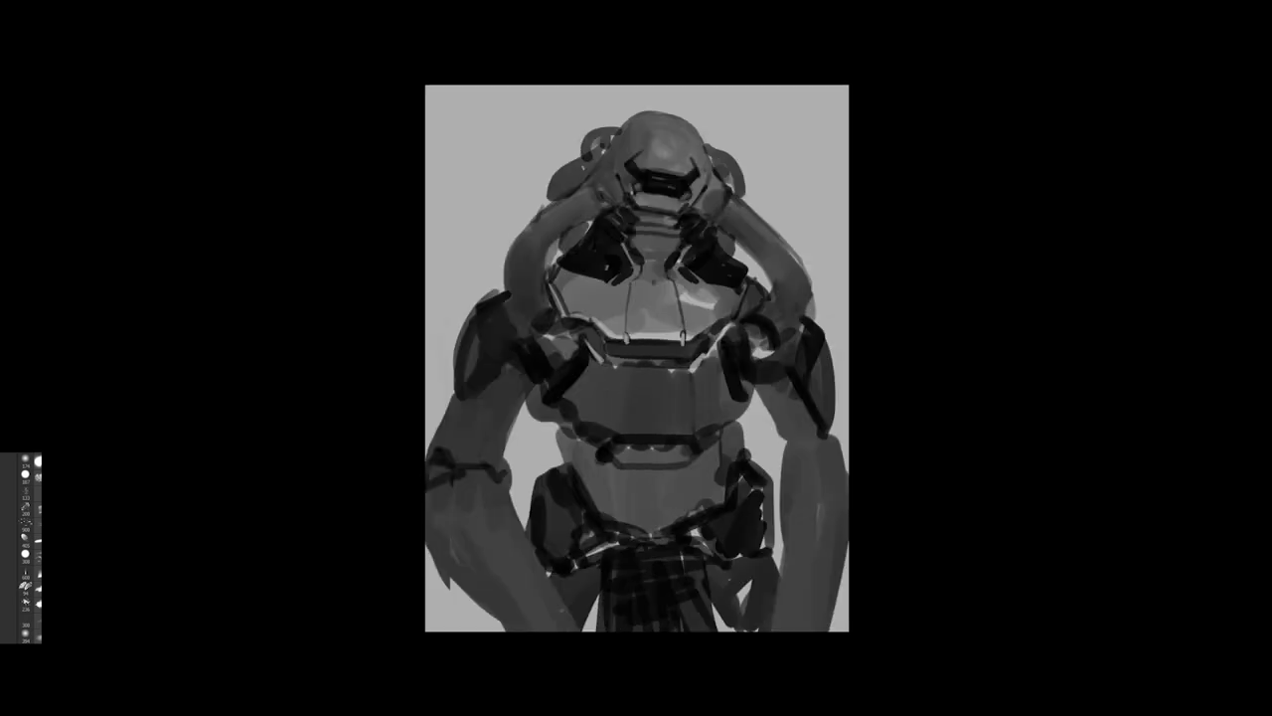
- Paint gray oval joint covers over both shoulder sockets beside the collar
{"action": "left_click_drag", "start_coordinate": [559, 317], "coordinate": [572, 361]}
{"action": "left_click_drag", "start_coordinate": [545, 315], "coordinate": [560, 364]}
{"action": "left_click_drag", "start_coordinate": [556, 324], "coordinate": [577, 375]}
{"action": "mouse_move", "coordinate": [731, 344]}
{"action": "left_mouse_down"}
{"action": "mouse_move", "coordinate": [753, 336]}
{"action": "mouse_move", "coordinate": [749, 364]}
{"action": "mouse_move", "coordinate": [765, 356]}
{"action": "left_mouse_up"}
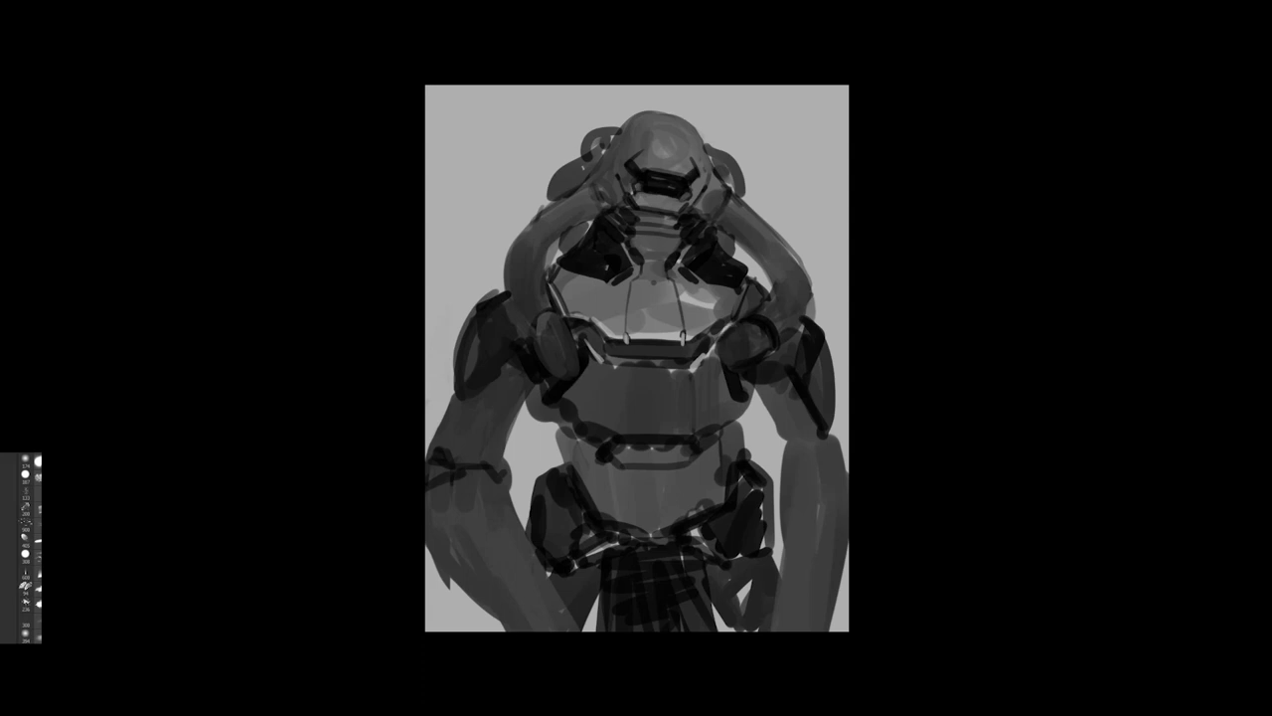
- Fill the shoulder plates darker, trim the smaller plate's outer edge with background gray and define the elbow of the arm below it
{"action": "mouse_move", "coordinate": [25, 468]}
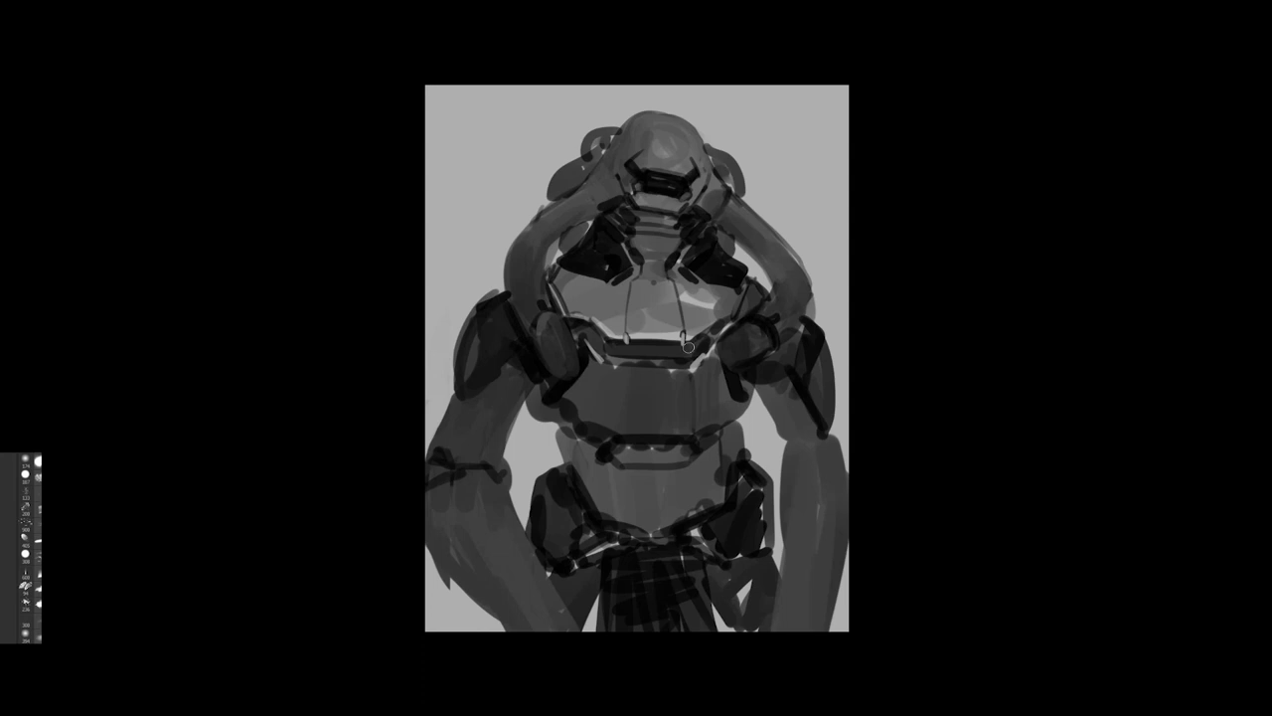
{"action": "key", "text": "f"}
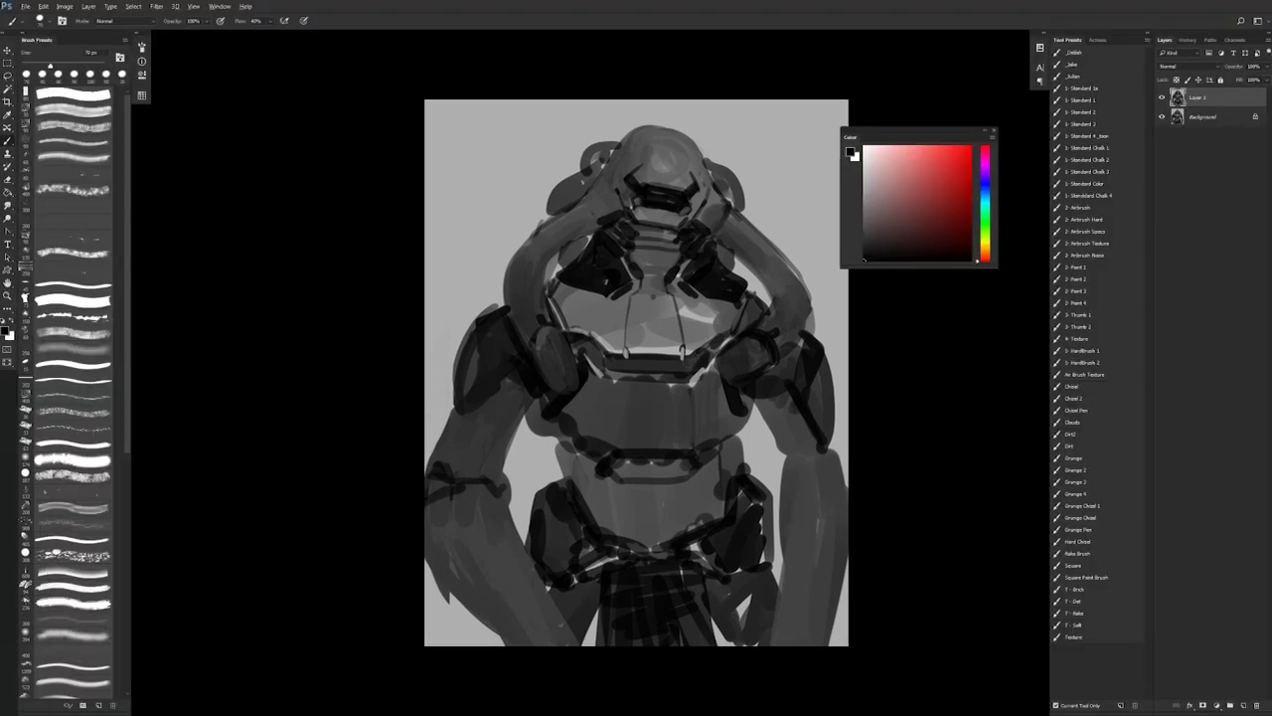
{"action": "key", "text": "f"}
{"action": "left_click_drag", "start_coordinate": [629, 375], "coordinate": [613, 355]}
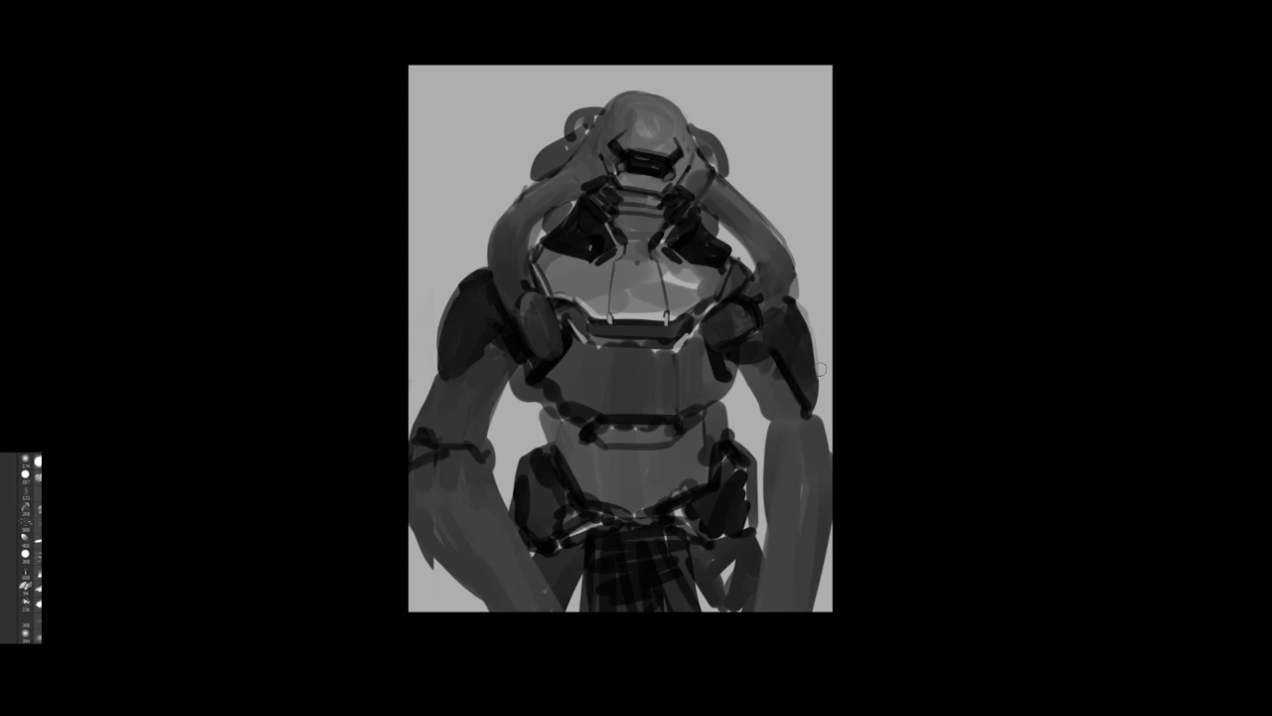
{"action": "left_click_drag", "start_coordinate": [817, 398], "coordinate": [844, 513]}
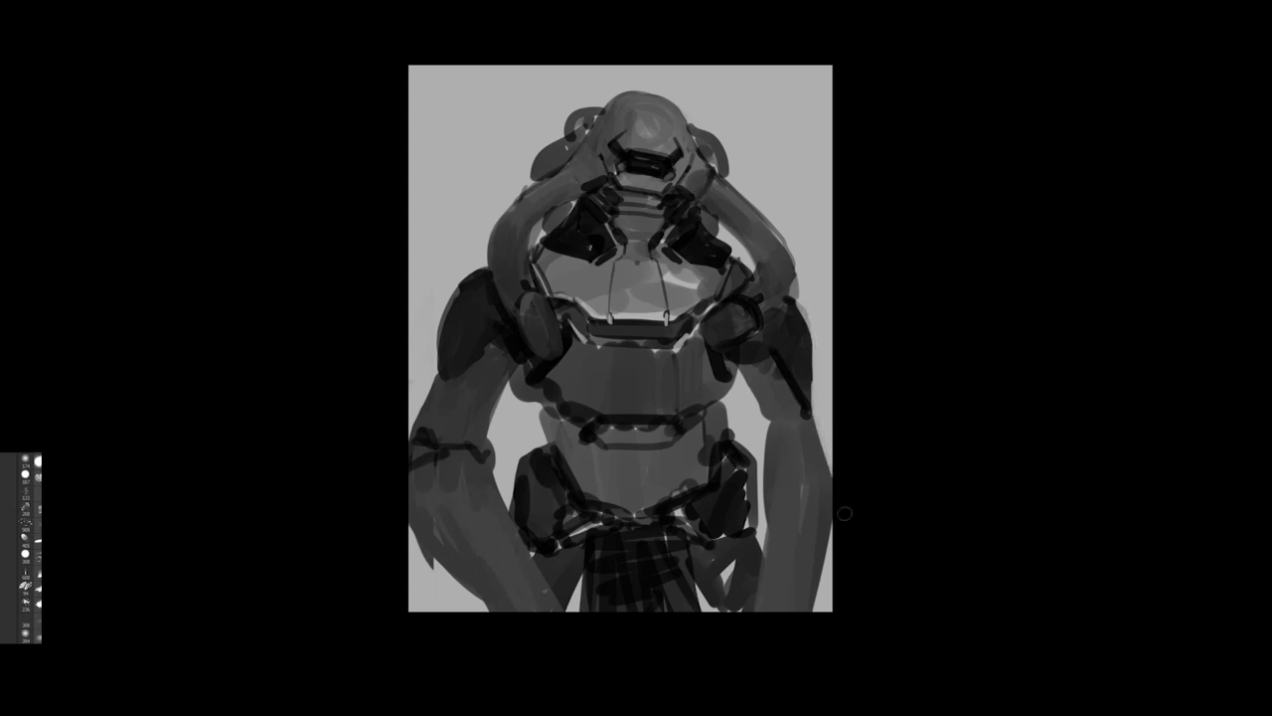
{"action": "left_click_drag", "start_coordinate": [768, 367], "coordinate": [772, 432]}
{"action": "left_click_drag", "start_coordinate": [767, 429], "coordinate": [813, 434]}
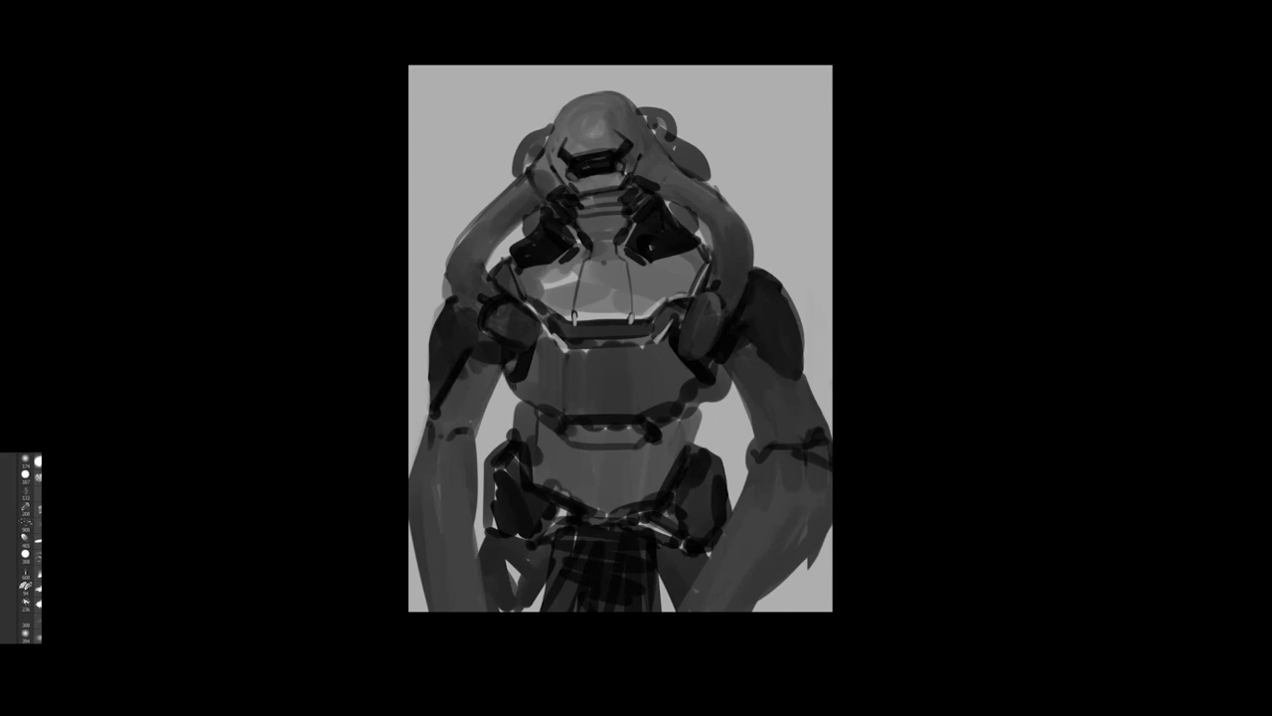
- Tighten the chest's side contours with background gray and add dark accents at its lower corners
{"action": "left_click_drag", "start_coordinate": [512, 383], "coordinate": [520, 400]}
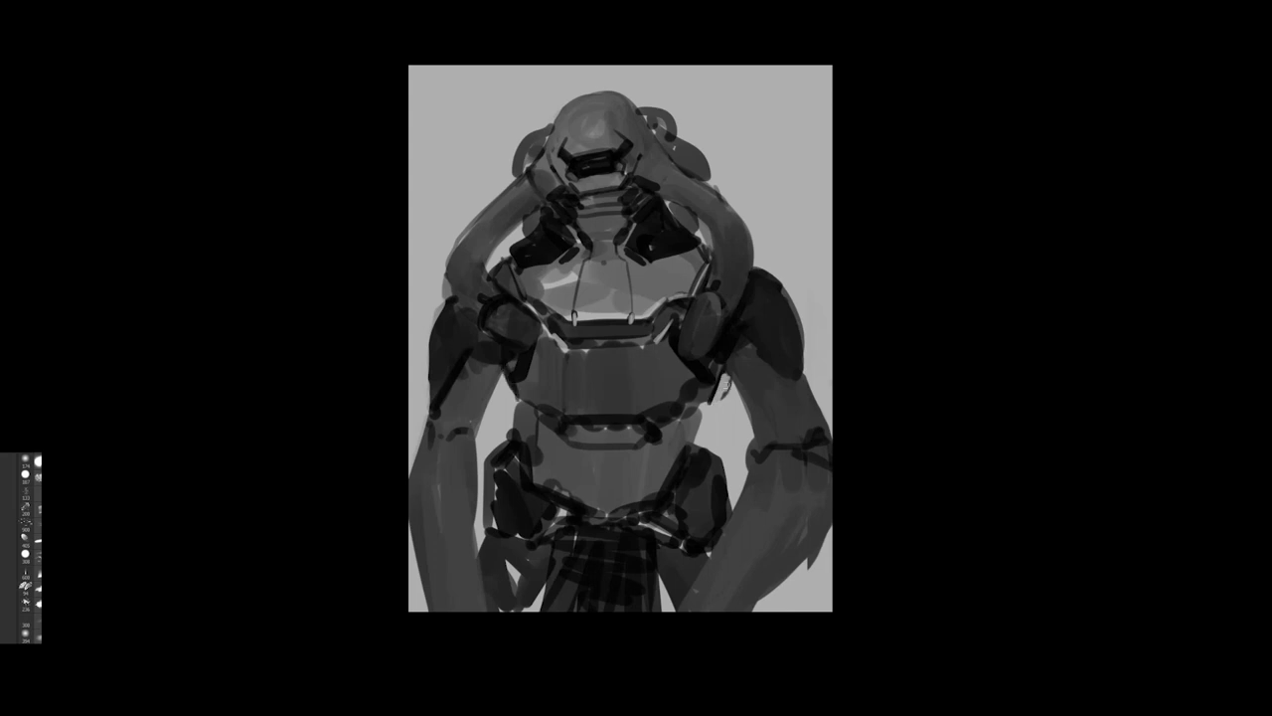
{"action": "left_click_drag", "start_coordinate": [730, 378], "coordinate": [724, 396]}
{"action": "left_click_drag", "start_coordinate": [524, 405], "coordinate": [537, 427]}
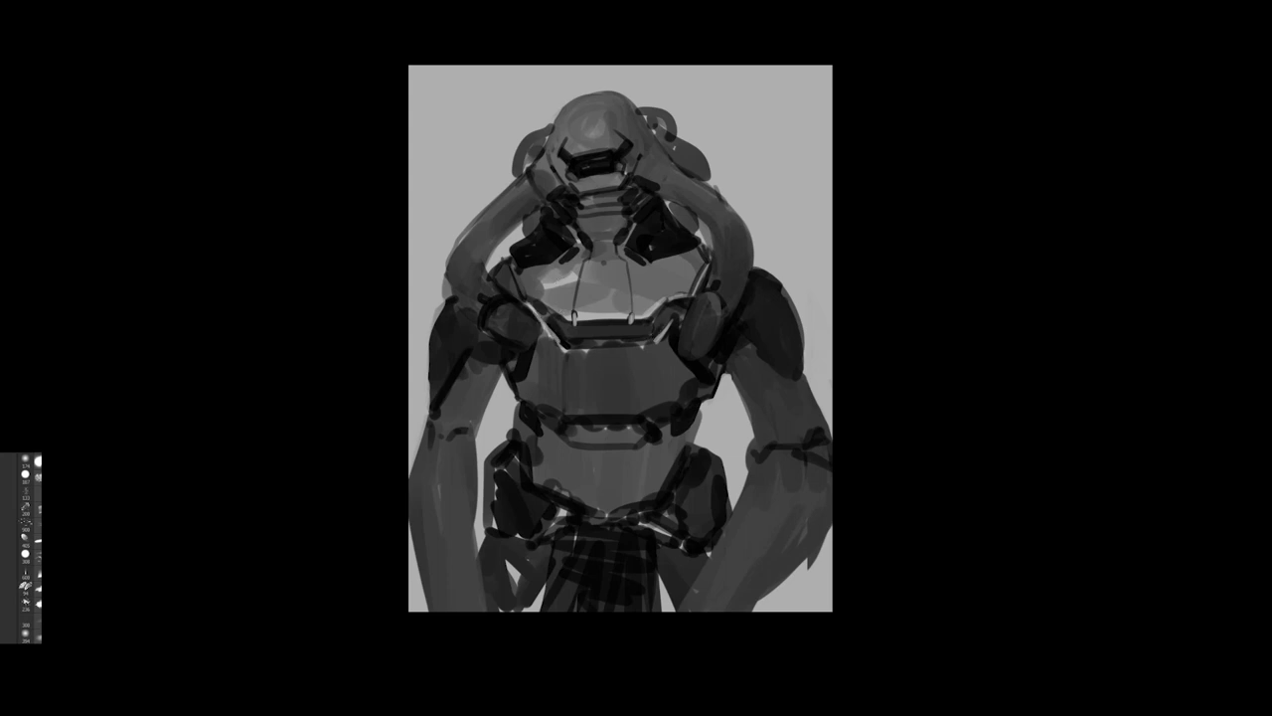
- Add thin light edges along the collar rim and the chest's lower corners, and darken the lower edge of a shoulder arch
{"action": "left_click_drag", "start_coordinate": [659, 339], "coordinate": [695, 297]}
{"action": "left_click_drag", "start_coordinate": [538, 419], "coordinate": [553, 432]}
{"action": "left_click_drag", "start_coordinate": [660, 429], "coordinate": [676, 419]}
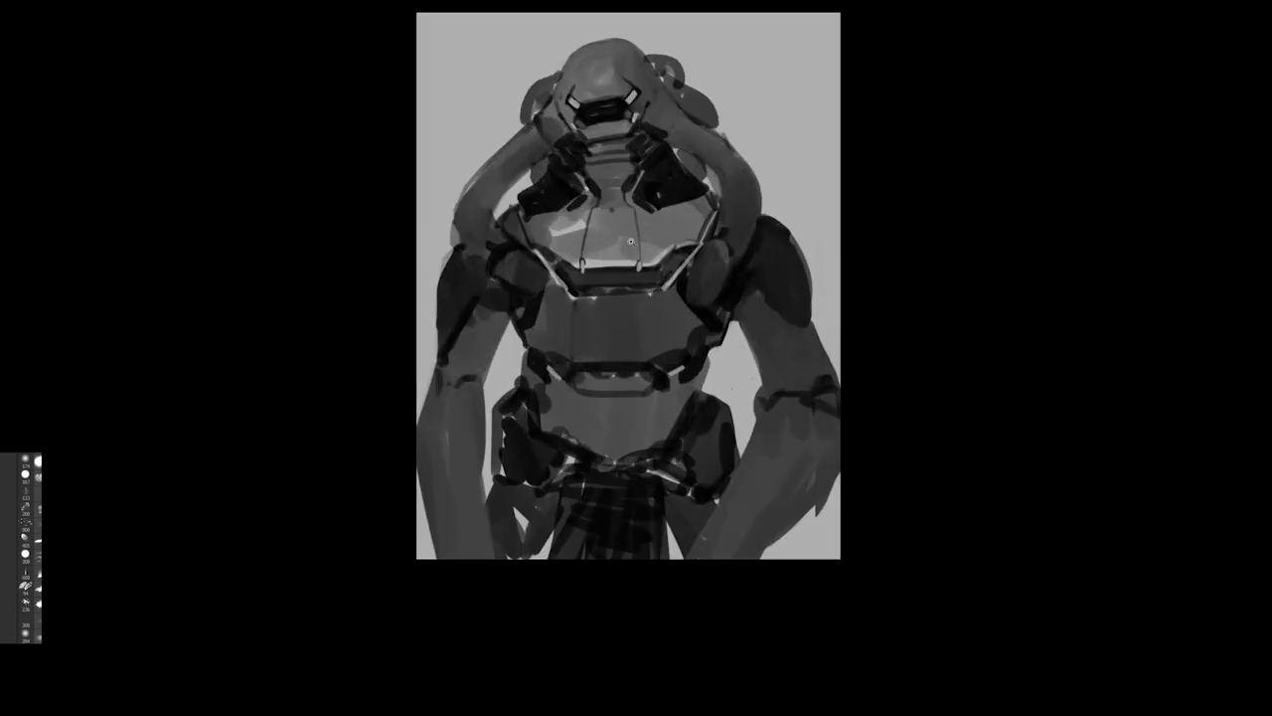
{"action": "left_click_drag", "start_coordinate": [461, 234], "coordinate": [493, 274]}
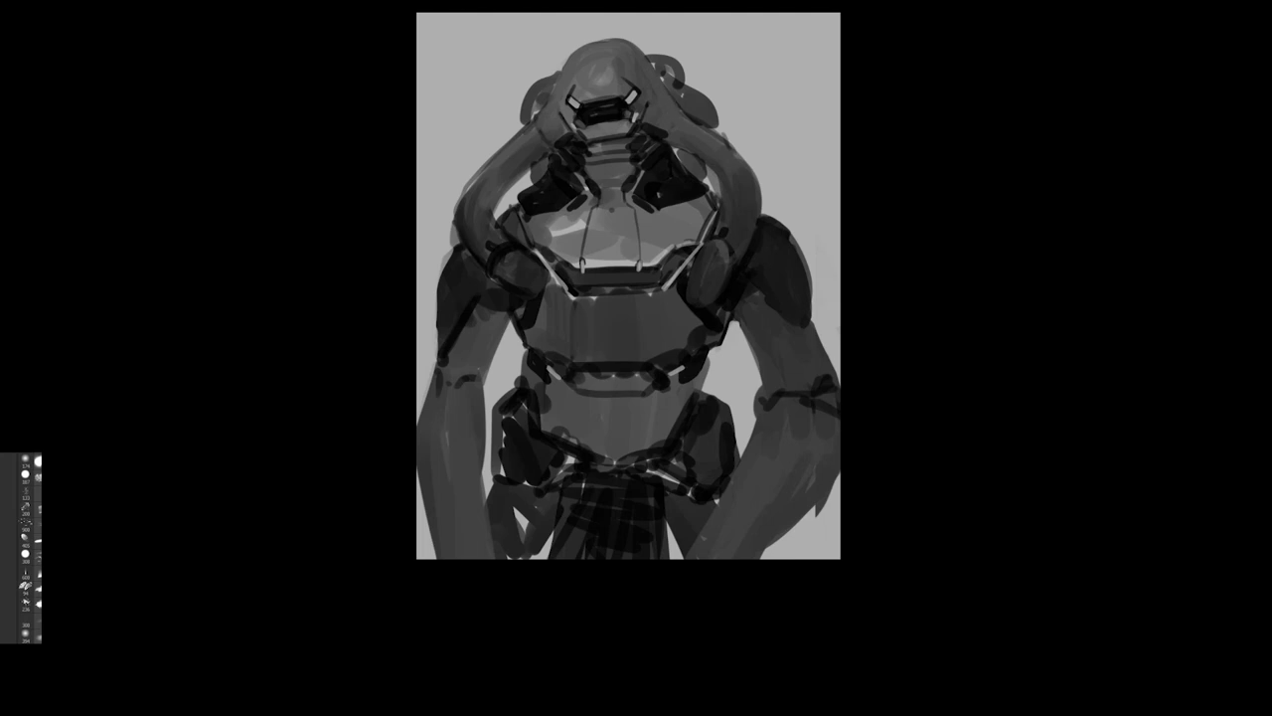
- Shade the abdomen with vertical gray strokes and darken its side edge below the chest
{"action": "scroll", "coordinate": [709, 187], "scroll_direction": "down", "scroll_amount": 3}
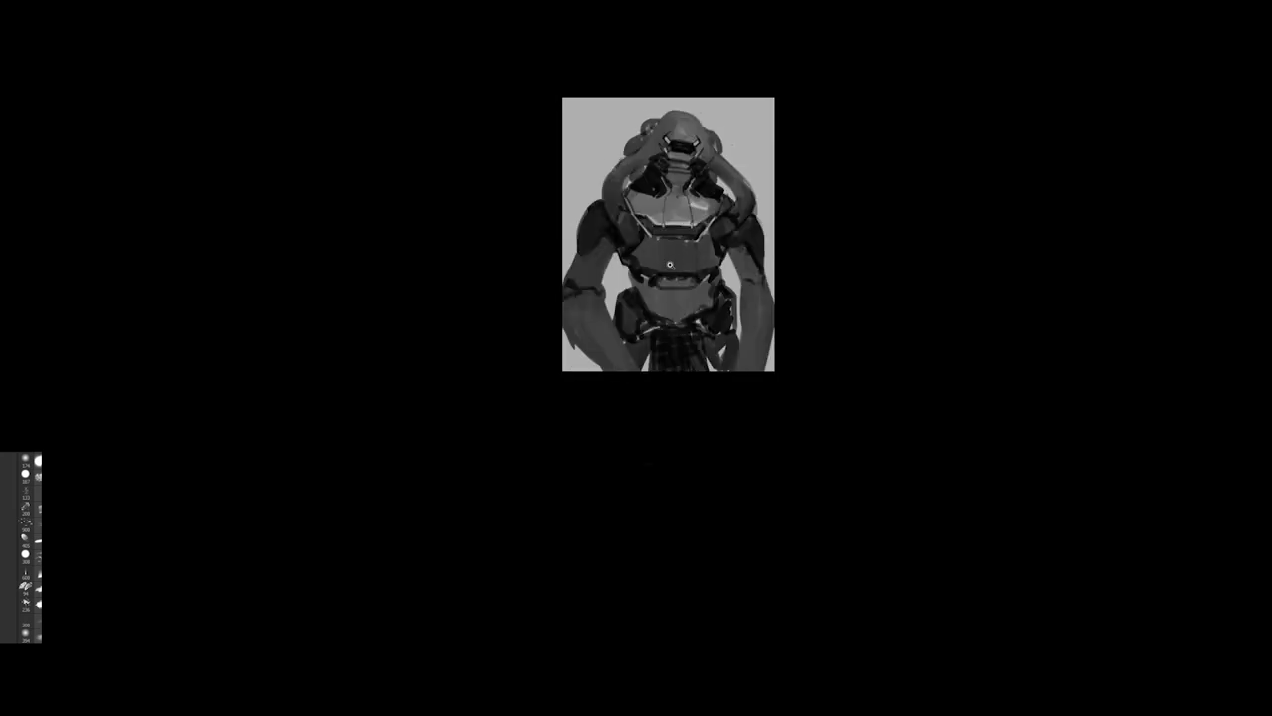
{"action": "scroll", "coordinate": [670, 271], "scroll_direction": "up", "scroll_amount": 2}
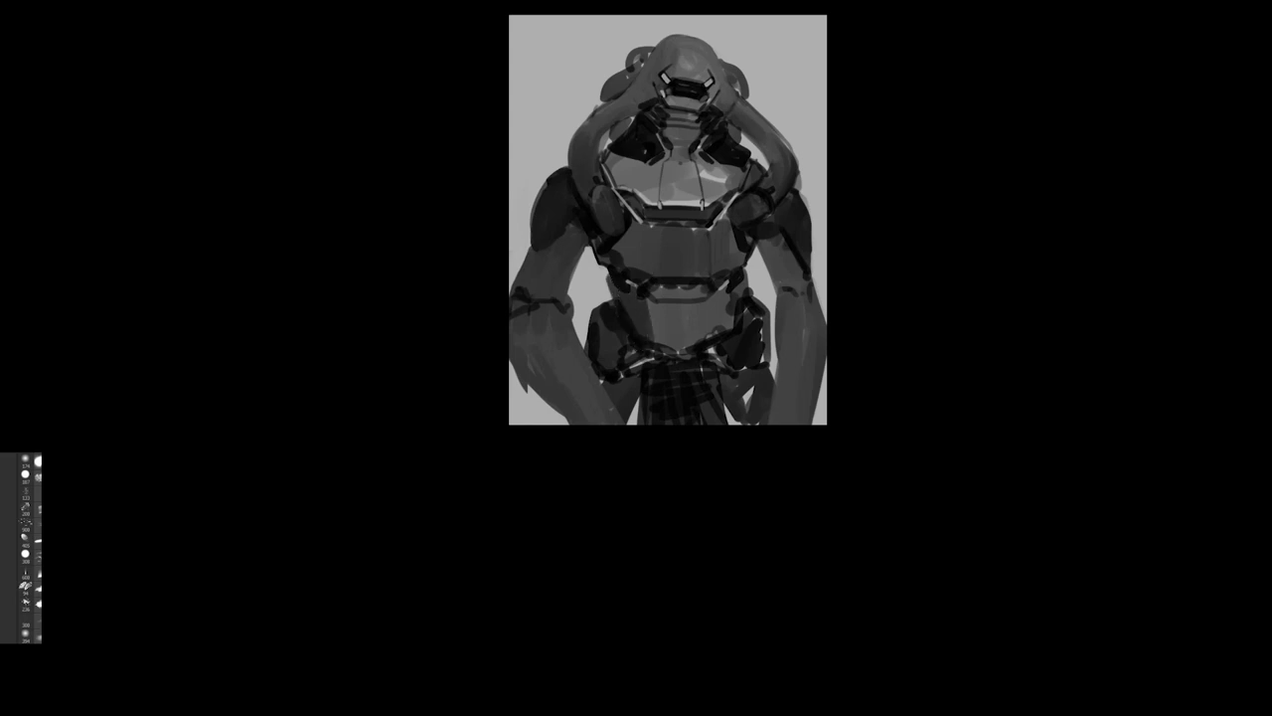
{"action": "mouse_move", "coordinate": [665, 310]}
{"action": "left_mouse_down"}
{"action": "mouse_move", "coordinate": [668, 347]}
{"action": "mouse_move", "coordinate": [699, 344]}
{"action": "mouse_move", "coordinate": [739, 285]}
{"action": "mouse_move", "coordinate": [727, 332]}
{"action": "left_mouse_up"}
{"action": "left_click_drag", "start_coordinate": [742, 278], "coordinate": [736, 326]}
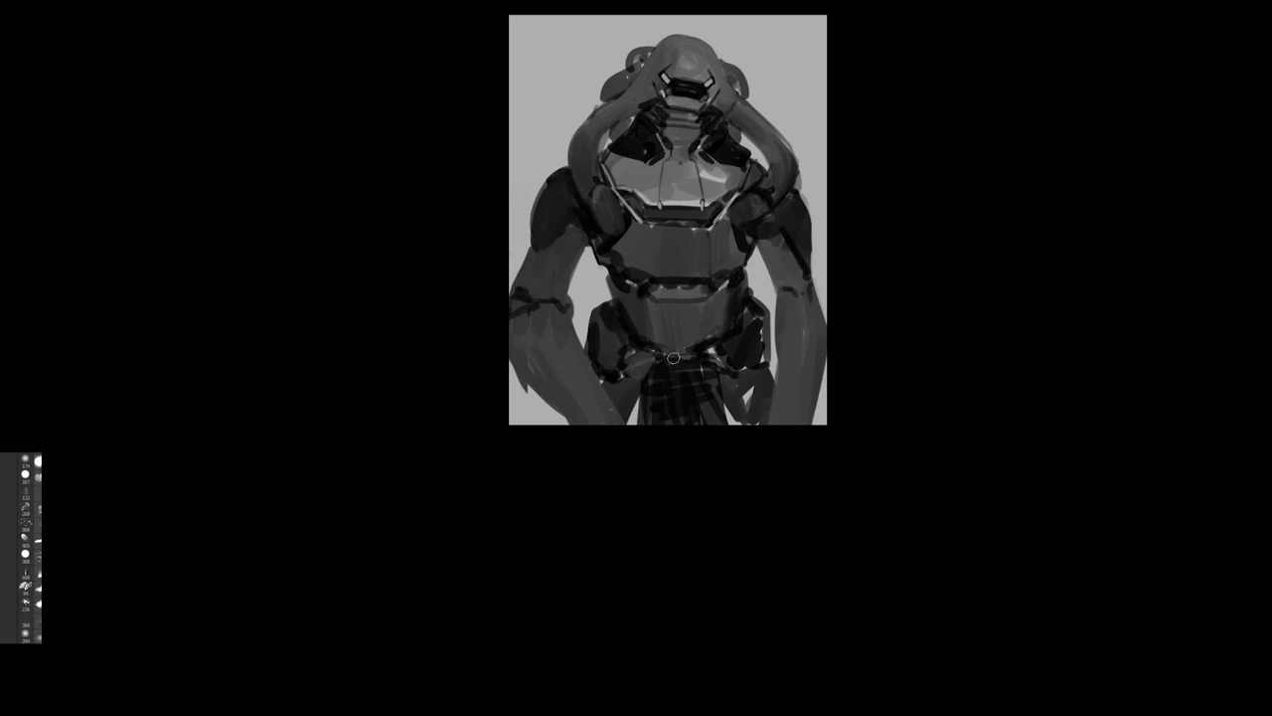
- Add a gray rounded form at the pelvis joint and darken the adjoining upper leg with black strokes
{"action": "left_click_drag", "start_coordinate": [721, 366], "coordinate": [736, 358]}
{"action": "left_click_drag", "start_coordinate": [638, 380], "coordinate": [614, 405]}
{"action": "left_click_drag", "start_coordinate": [652, 414], "coordinate": [673, 423]}
{"action": "left_click_drag", "start_coordinate": [611, 388], "coordinate": [633, 418]}
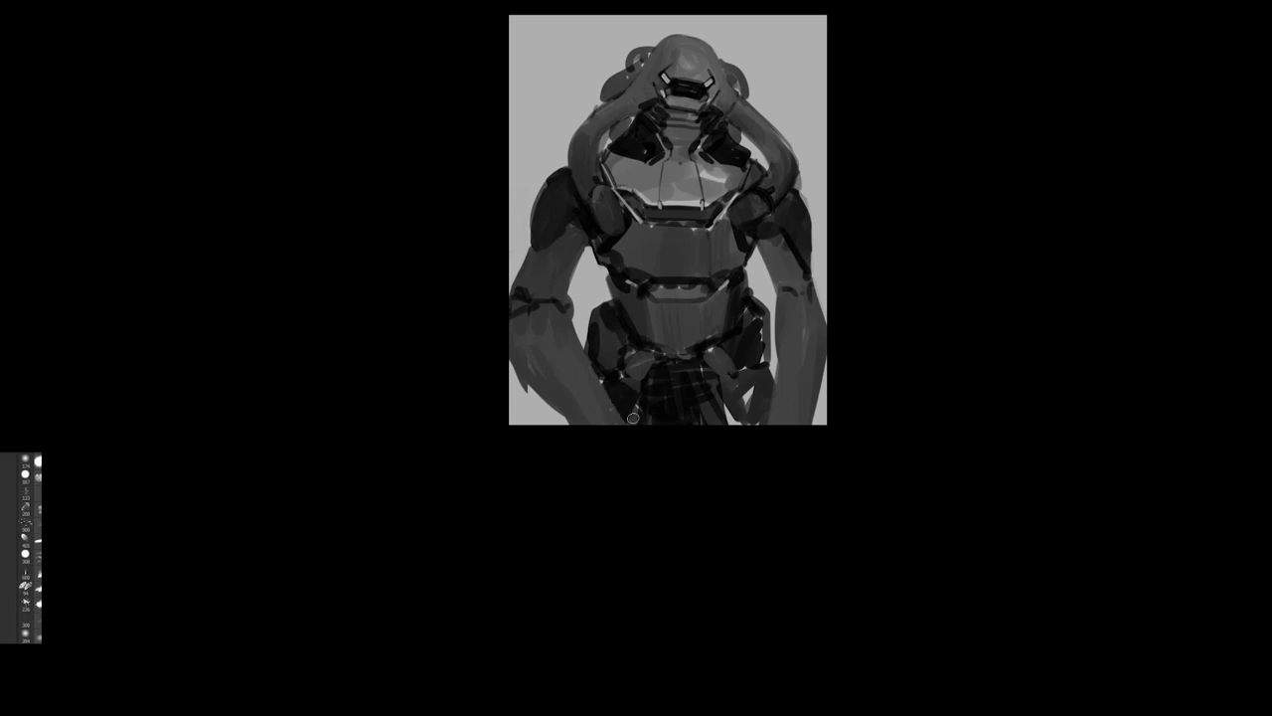
- Fill the other upper leg and the gap beside its arm with black, and smooth the opposite forearm's outer contour
{"action": "mouse_move", "coordinate": [736, 370]}
{"action": "left_mouse_down"}
{"action": "mouse_move", "coordinate": [763, 421]}
{"action": "mouse_move", "coordinate": [718, 432]}
{"action": "mouse_move", "coordinate": [755, 423]}
{"action": "left_mouse_up"}
{"action": "left_click_drag", "start_coordinate": [529, 387], "coordinate": [565, 417]}
{"action": "left_click_drag", "start_coordinate": [513, 366], "coordinate": [568, 422]}
{"action": "left_click_drag", "start_coordinate": [766, 374], "coordinate": [759, 420]}
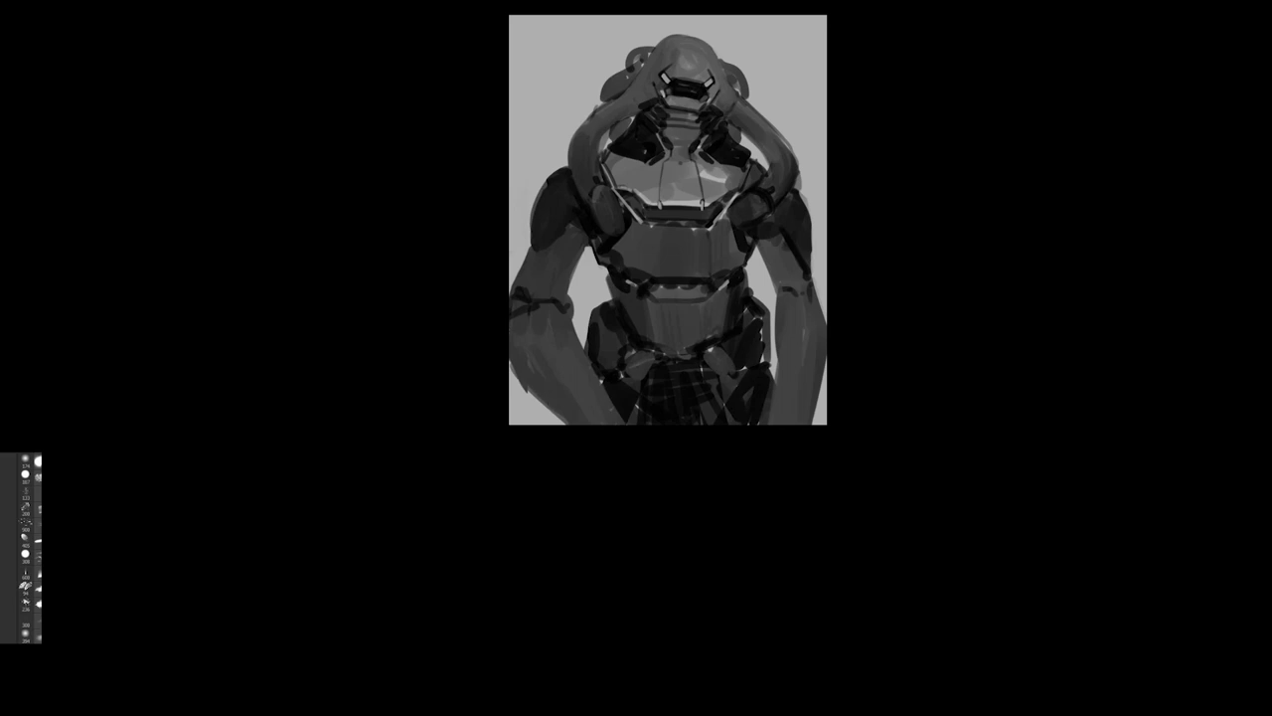
- Darken the elbow seams on both arms
{"action": "left_click_drag", "start_coordinate": [781, 301], "coordinate": [801, 296]}
{"action": "left_click_drag", "start_coordinate": [543, 307], "coordinate": [563, 305]}
{"action": "mouse_move", "coordinate": [524, 261]}
{"action": "left_mouse_down"}
{"action": "mouse_move", "coordinate": [536, 249]}
{"action": "mouse_move", "coordinate": [523, 257]}
{"action": "left_mouse_up"}
{"action": "left_click_drag", "start_coordinate": [540, 185], "coordinate": [530, 229]}
{"action": "key", "text": "ctrl+z"}
{"action": "key", "text": "ctrl+z"}
- Sample grays from the larger shoulder plate and blend its lower outer edge into the upper arm
{"action": "left_click", "coordinate": [538, 234], "text": "alt"}
{"action": "left_click", "coordinate": [538, 202], "text": "alt"}
{"action": "left_click_drag", "start_coordinate": [535, 228], "coordinate": [528, 247]}
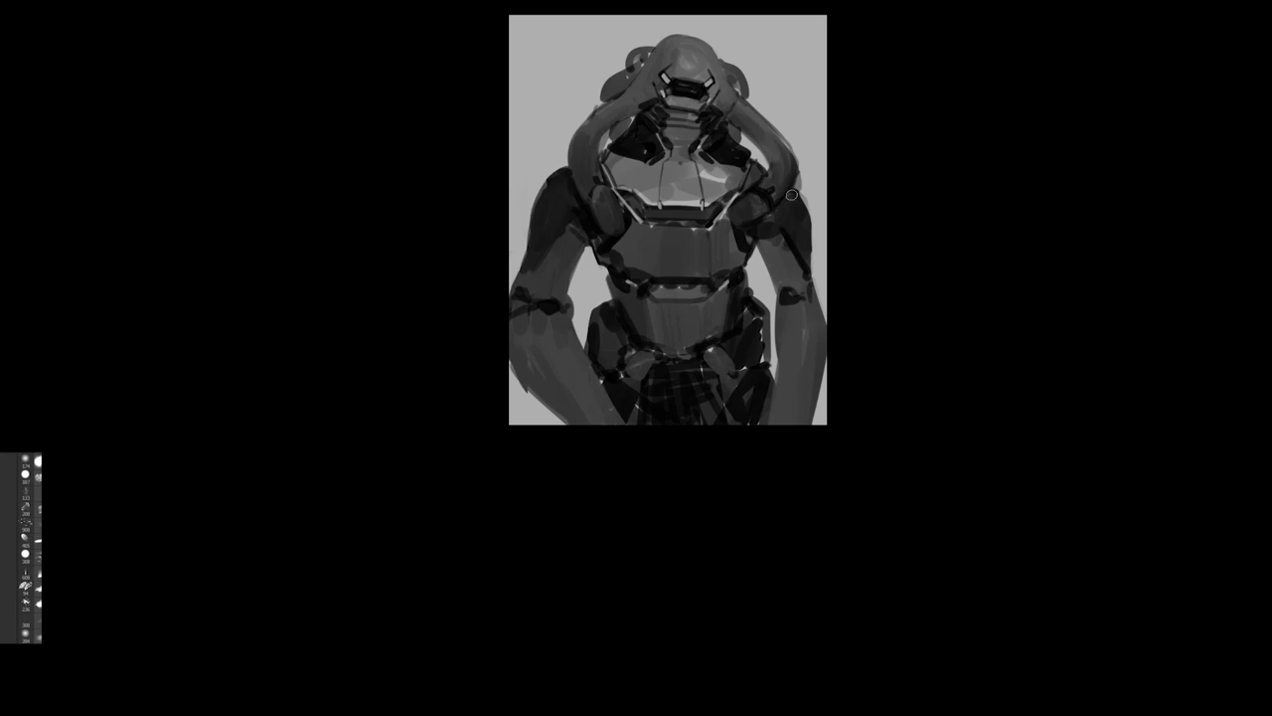
{"action": "left_click_drag", "start_coordinate": [799, 177], "coordinate": [805, 201]}
{"action": "key", "text": "ctrl+alt+z"}
{"action": "key", "text": "ctrl+alt+z"}
- Outline the helmet's forehead panel with a thin dark line and add dark accents where the thick tubes meet the neck
{"action": "left_click_drag", "start_coordinate": [754, 51], "coordinate": [752, 123]}
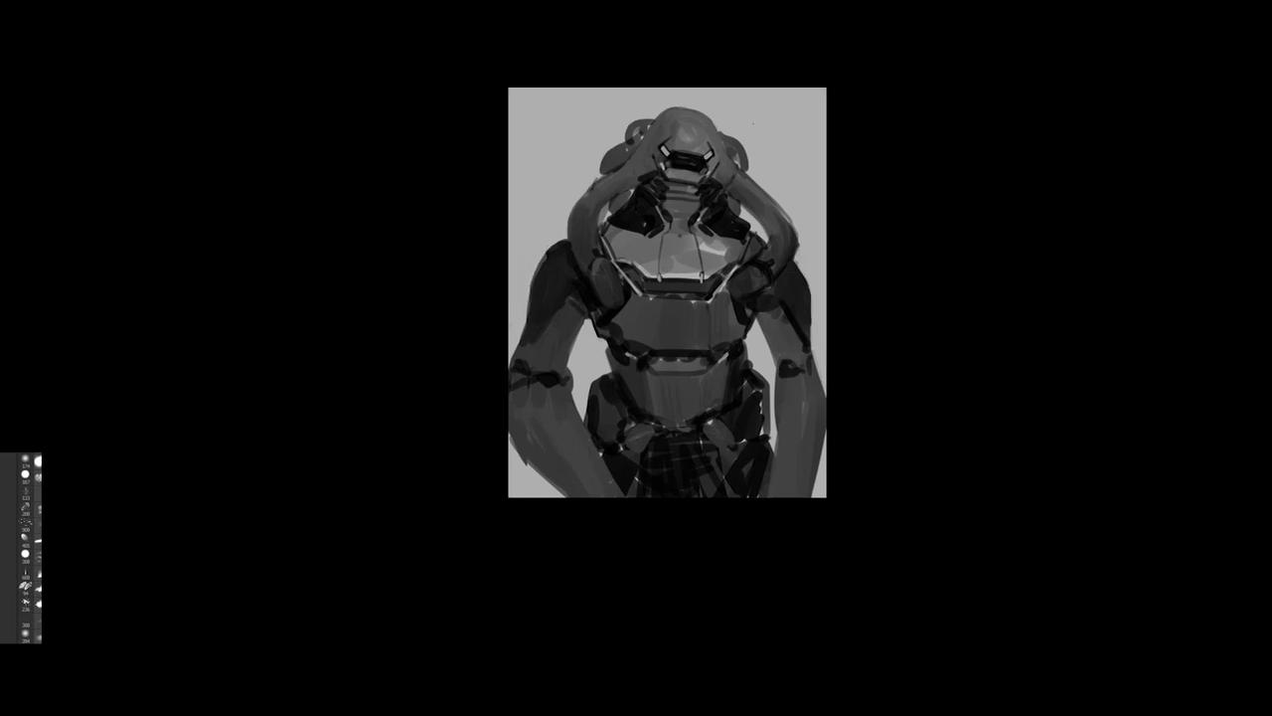
{"action": "scroll", "coordinate": [671, 226], "scroll_direction": "up", "scroll_amount": 1}
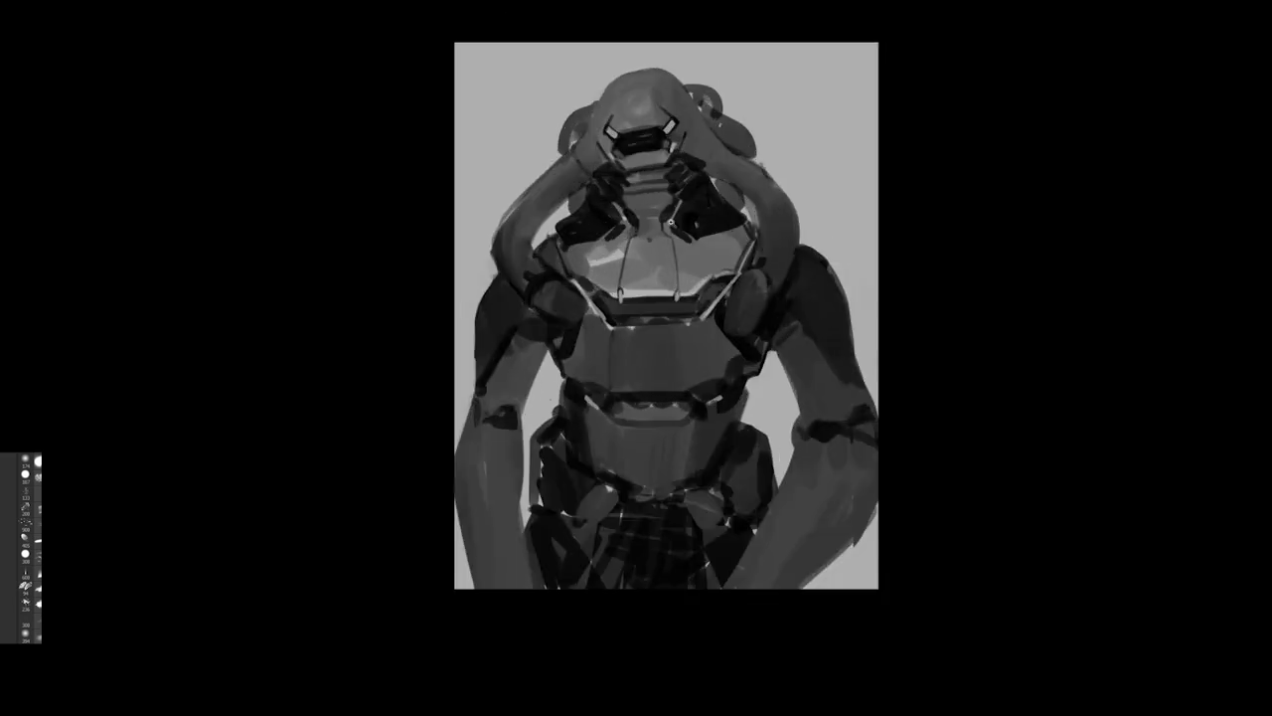
{"action": "mouse_move", "coordinate": [559, 207]}
{"action": "left_mouse_down"}
{"action": "mouse_move", "coordinate": [593, 166]}
{"action": "mouse_move", "coordinate": [585, 181]}
{"action": "left_mouse_up"}
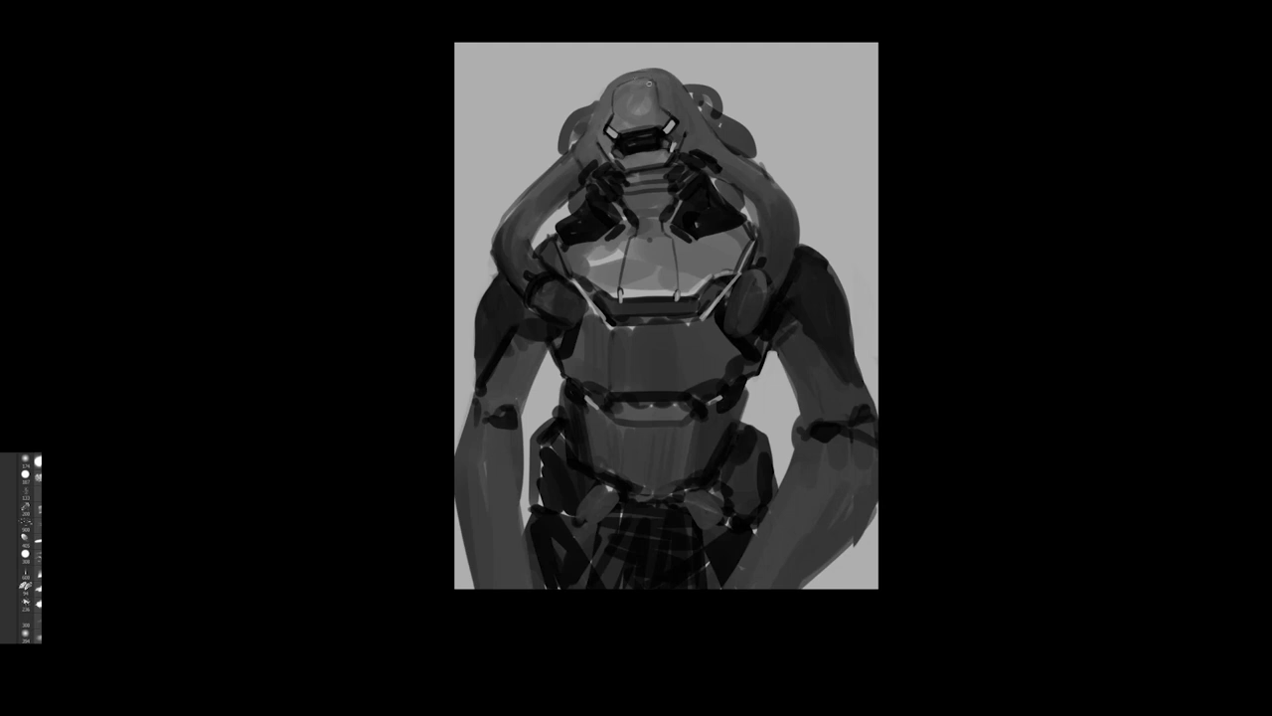
{"action": "key", "text": "ctrl+shift+h"}
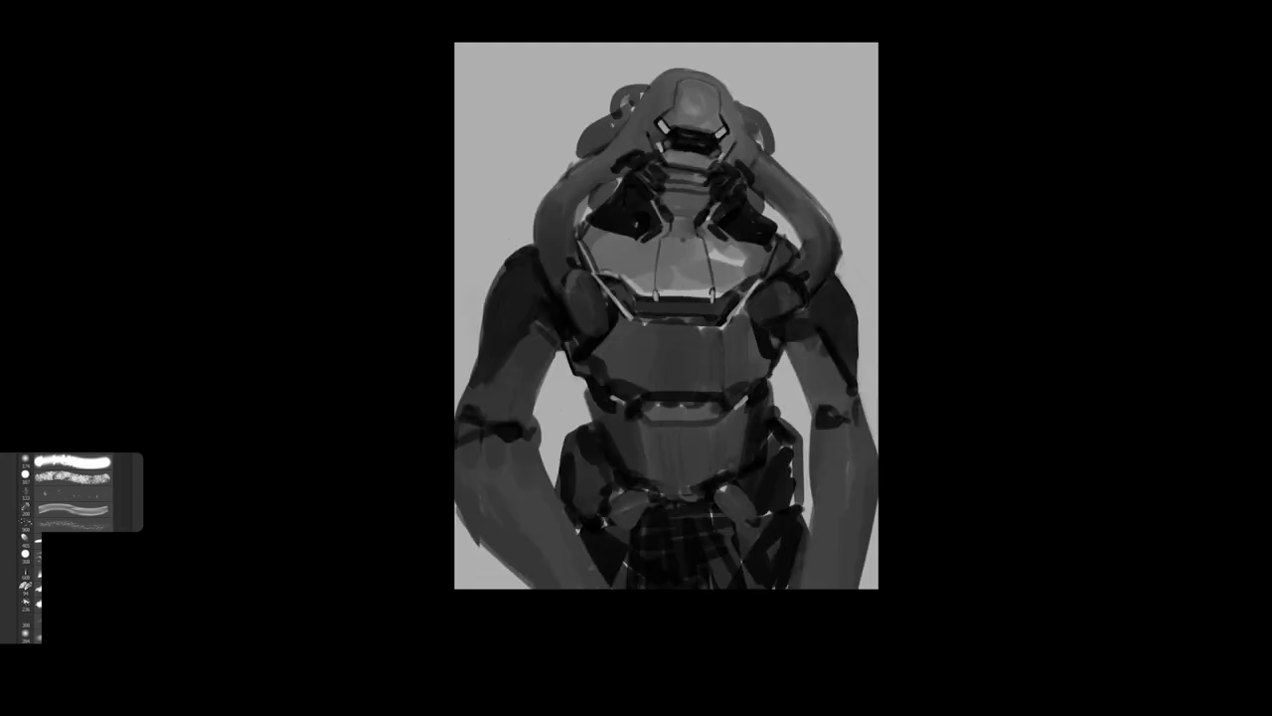
{"action": "key", "text": "F5"}
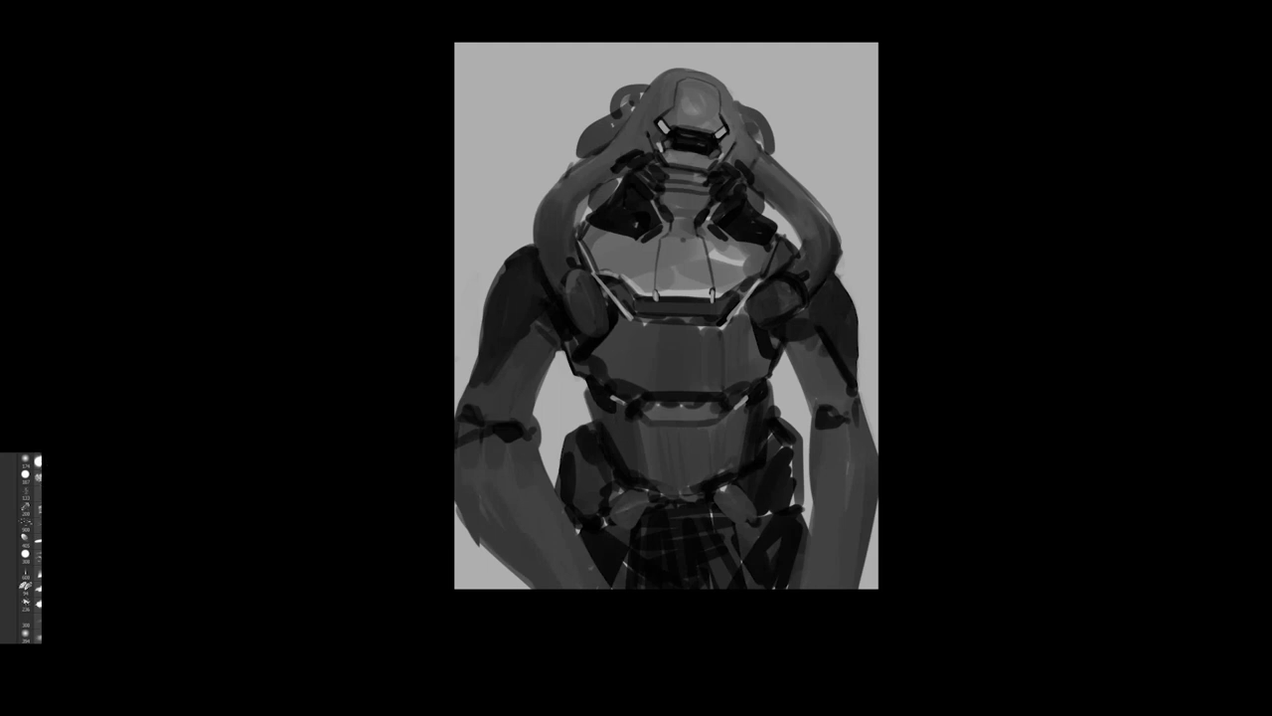
- Paint over the bright highlight on the upper chest plate with mid gray and check the mirrored figure
{"action": "left_click_drag", "start_coordinate": [584, 236], "coordinate": [577, 227]}
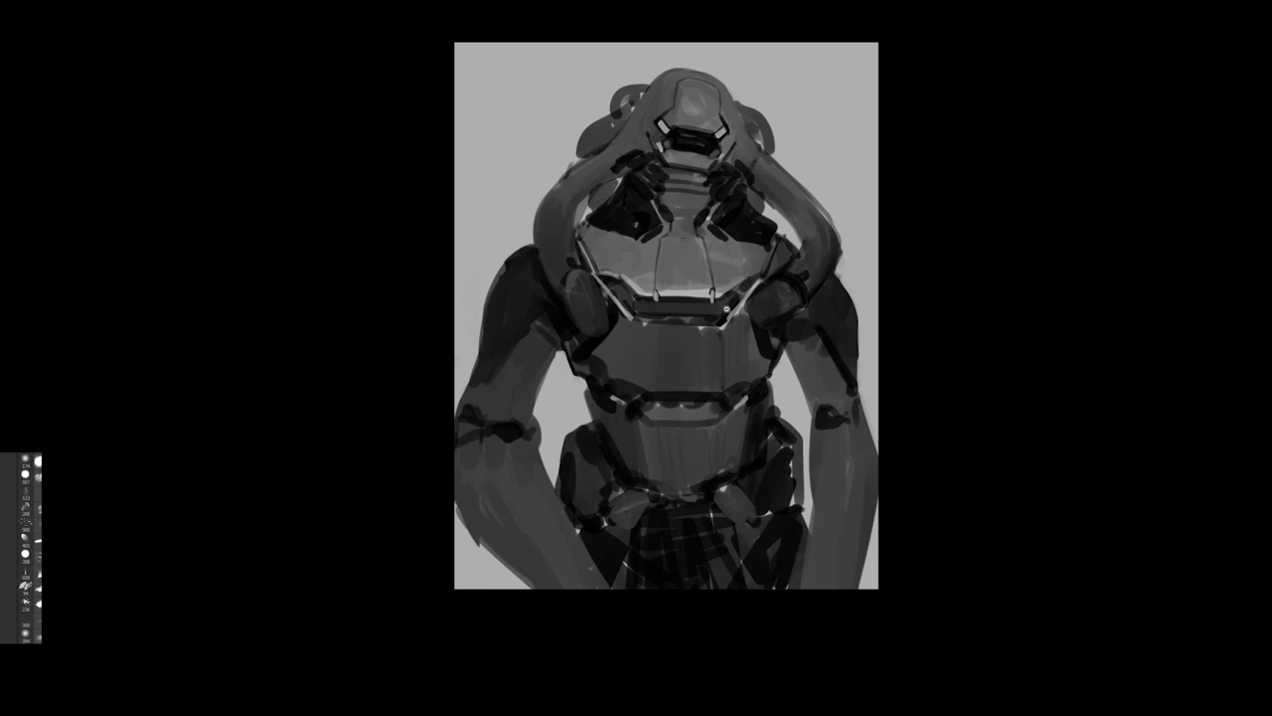
{"action": "scroll", "coordinate": [726, 310], "scroll_direction": "down", "scroll_amount": 3}
{"action": "scroll", "coordinate": [718, 313], "scroll_direction": "up", "scroll_amount": 2}
{"action": "scroll", "coordinate": [715, 313], "scroll_direction": "up", "scroll_amount": 1}
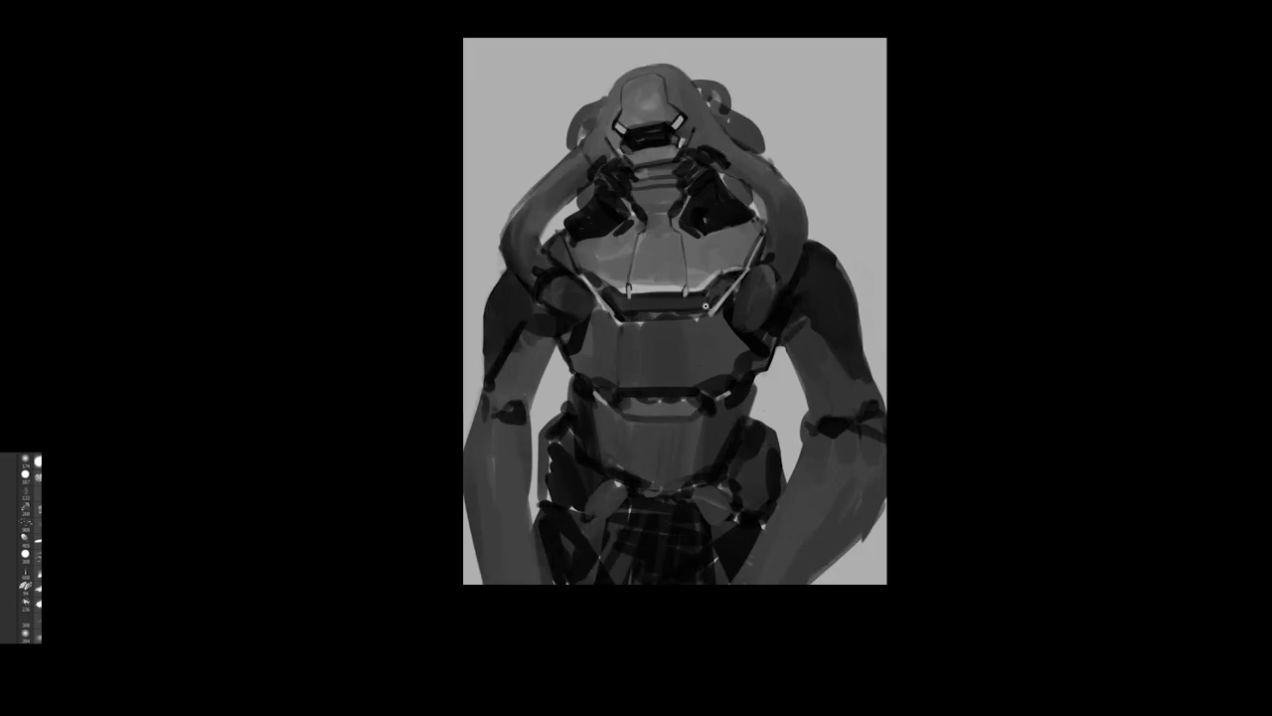
- Refine the light lower edge of the chest's centre panel and brush subtle speckled texture across the upper chest plate
{"action": "left_click_drag", "start_coordinate": [638, 286], "coordinate": [674, 289]}
{"action": "left_click", "coordinate": [37, 461]}
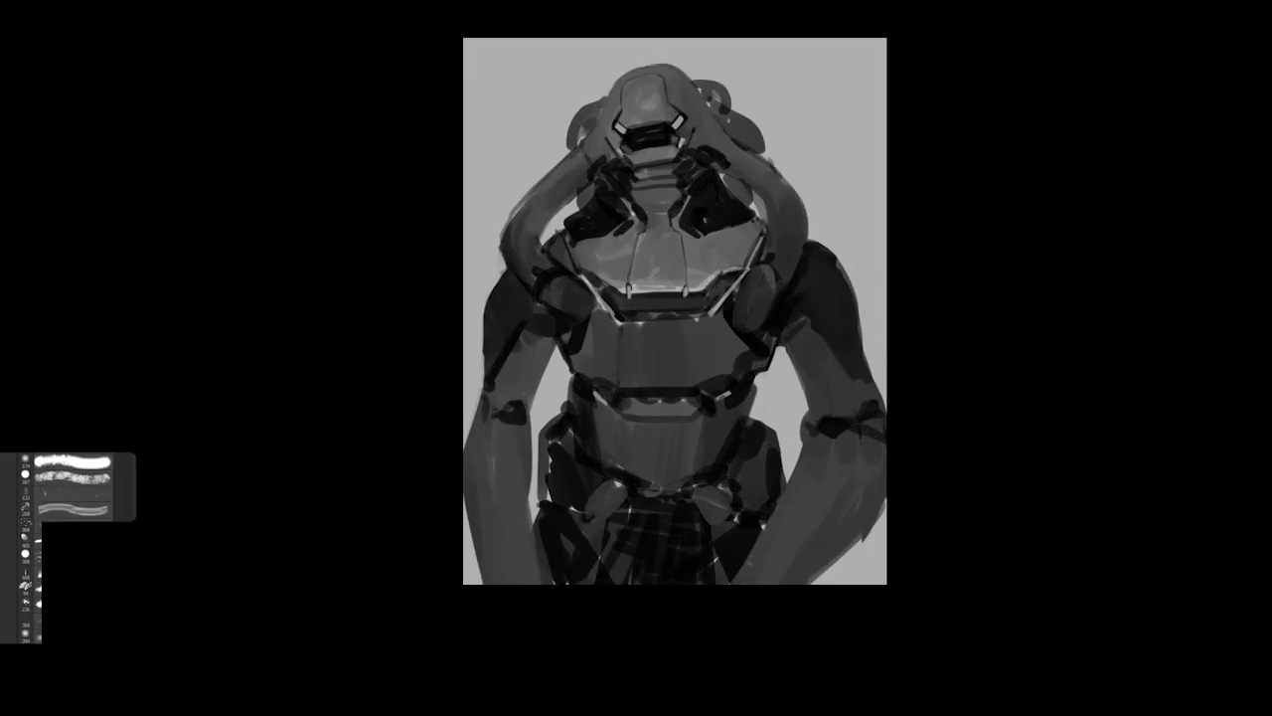
{"action": "left_click_drag", "start_coordinate": [652, 274], "coordinate": [661, 288]}
{"action": "left_click_drag", "start_coordinate": [717, 273], "coordinate": [706, 284]}
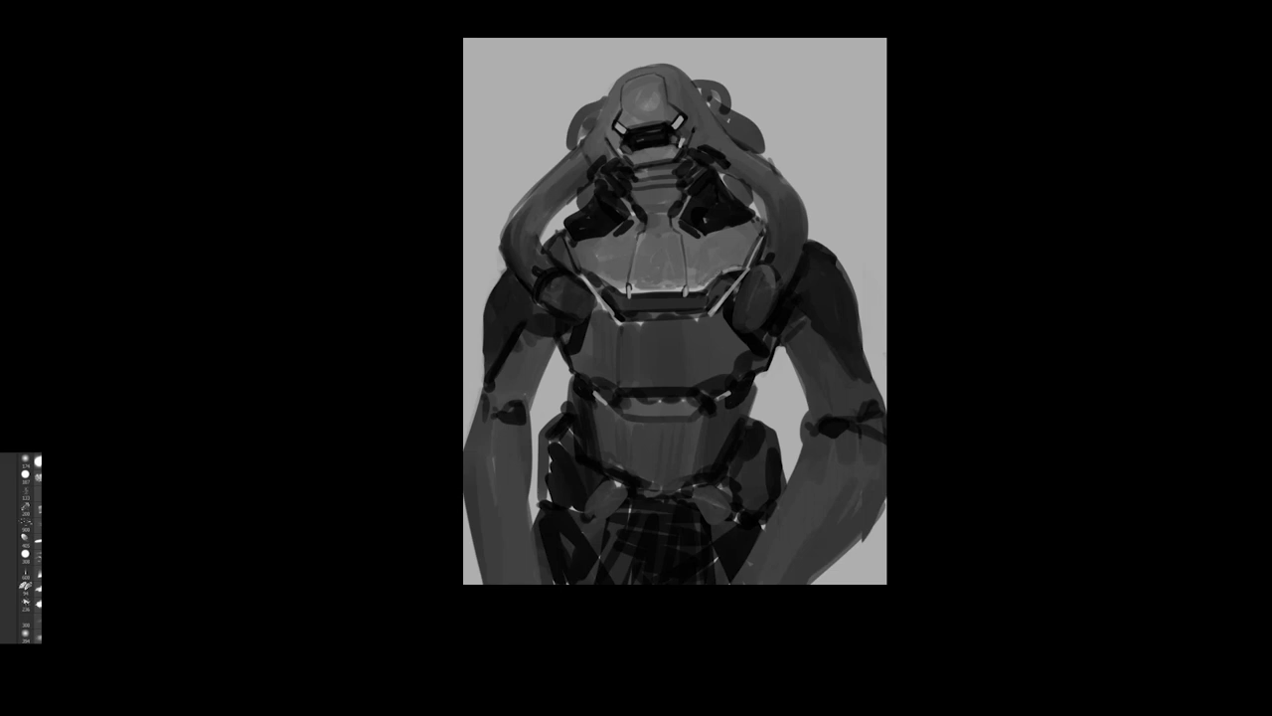
{"action": "key", "text": "m"}
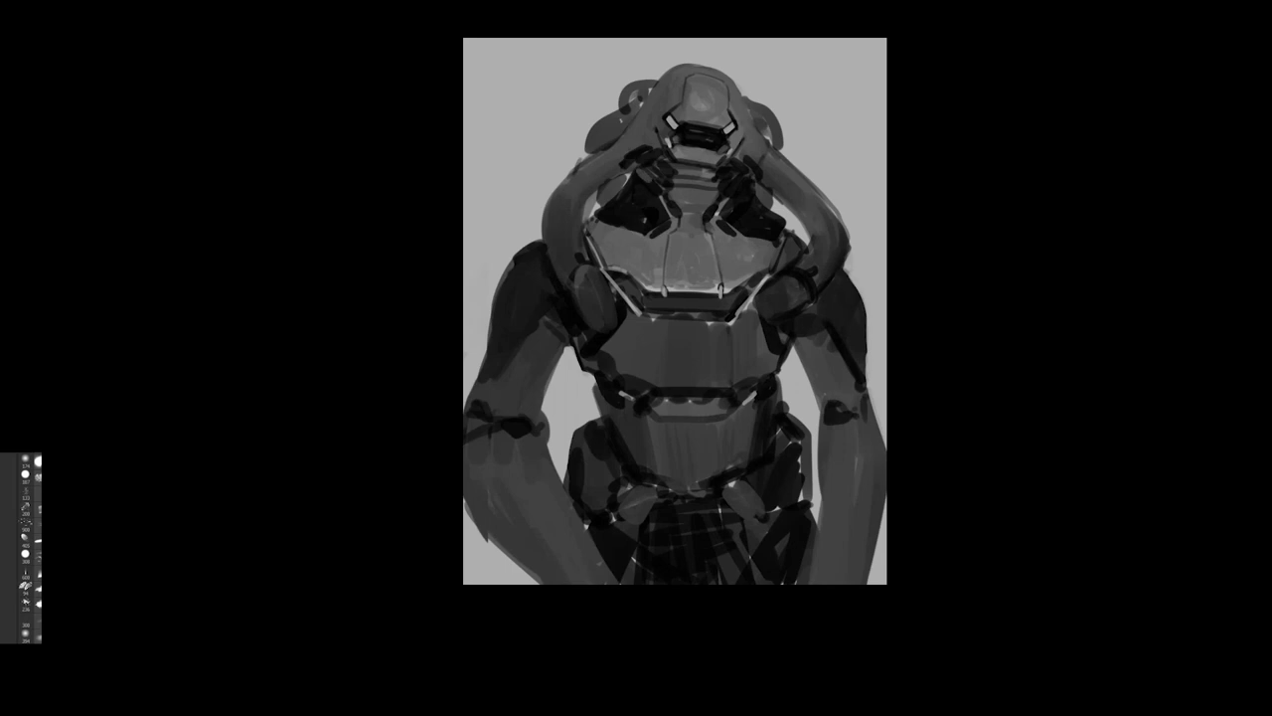
- Sharpen the dark, light-edged notch at the lower side corner of the upper chest plate
{"action": "scroll", "coordinate": [725, 295], "scroll_direction": "down", "scroll_amount": 1}
{"action": "scroll", "coordinate": [724, 307], "scroll_direction": "up", "scroll_amount": 1}
{"action": "left_click_drag", "start_coordinate": [606, 263], "coordinate": [629, 266]}
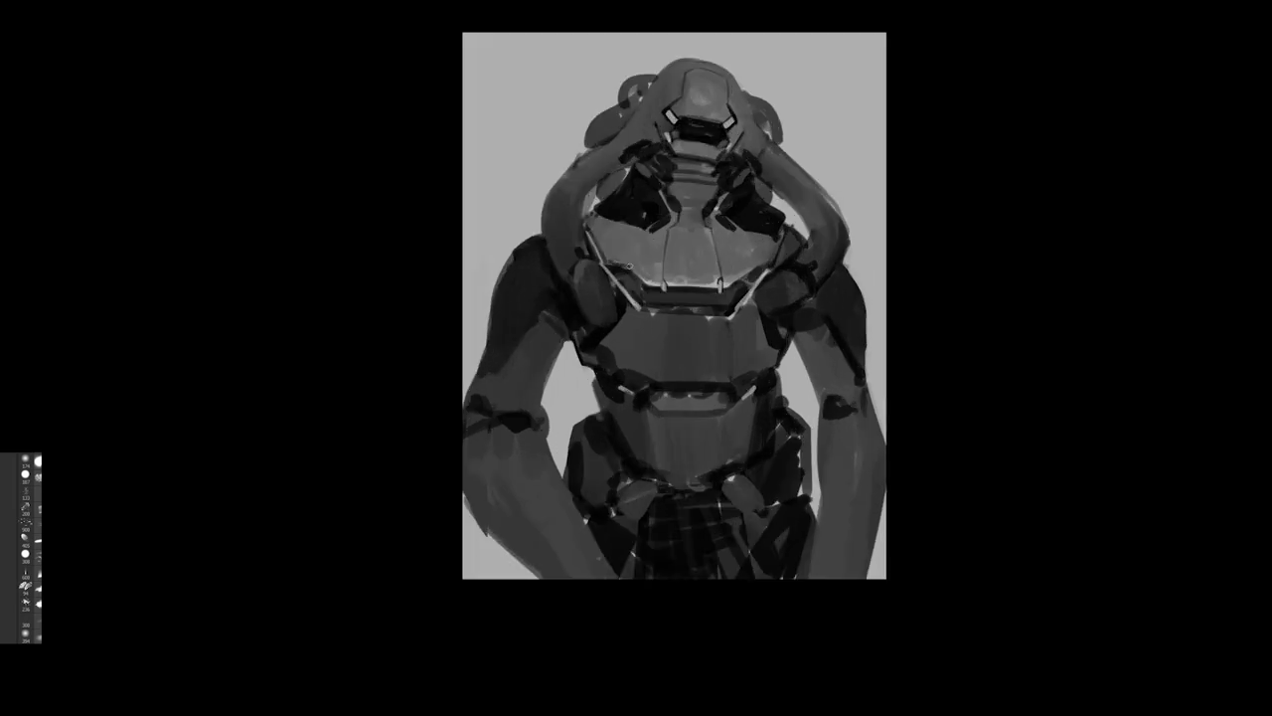
{"action": "left_click_drag", "start_coordinate": [607, 262], "coordinate": [625, 266]}
{"action": "scroll", "coordinate": [735, 315], "scroll_direction": "down", "scroll_amount": 3}
{"action": "key", "text": "ctrl+shift+h"}
{"action": "scroll", "coordinate": [733, 315], "scroll_direction": "up", "scroll_amount": 2}
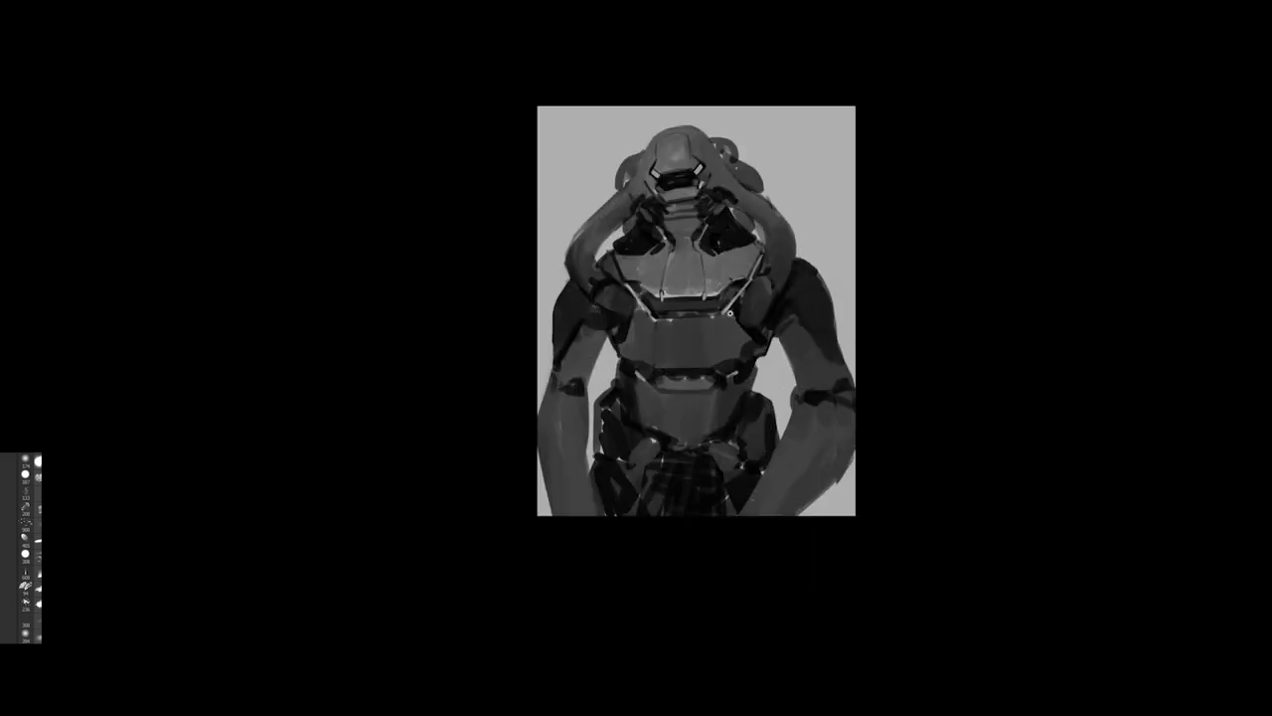
- Paint a continuous bright highlight along the angular trim below the upper chest plate and touch up the plate's corner
{"action": "scroll", "coordinate": [733, 312], "scroll_direction": "up", "scroll_amount": 2}
{"action": "mouse_move", "coordinate": [581, 287]}
{"action": "left_mouse_down"}
{"action": "mouse_move", "coordinate": [604, 312]}
{"action": "mouse_move", "coordinate": [696, 302]}
{"action": "left_mouse_up"}
{"action": "key", "text": "ctrl+z"}
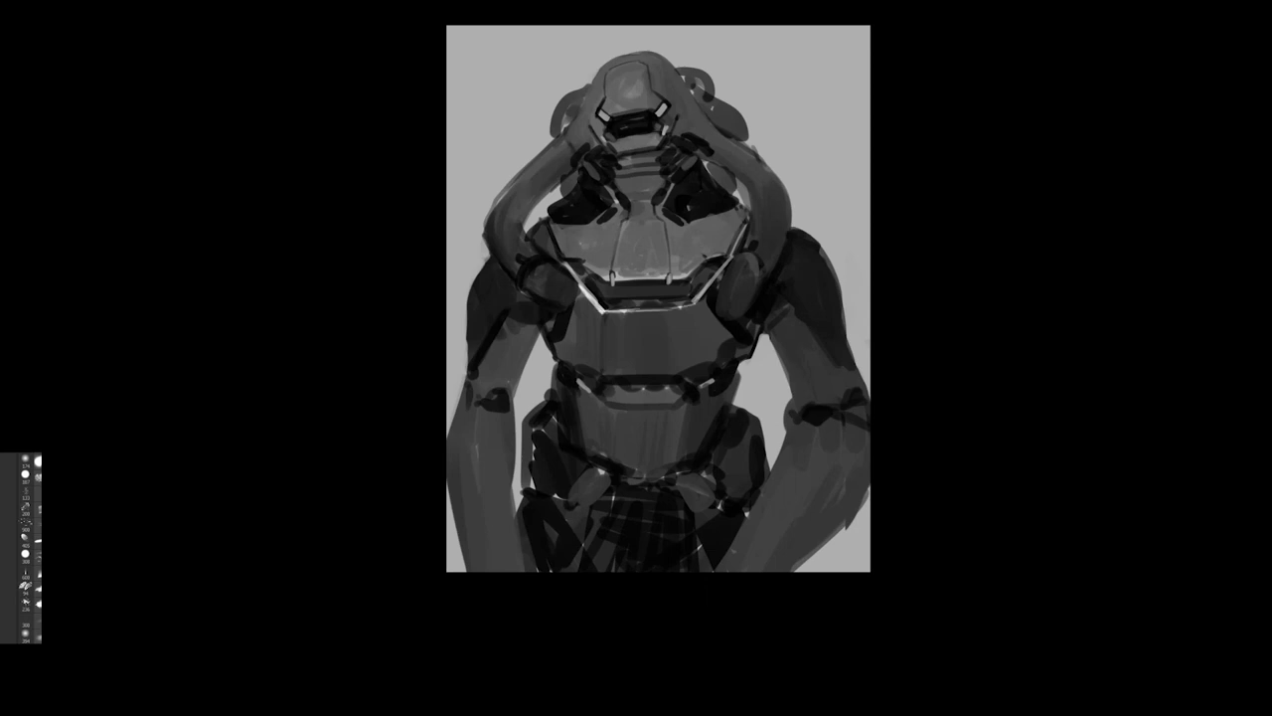
{"action": "left_click", "coordinate": [679, 343], "text": "alt"}
{"action": "left_click", "coordinate": [680, 343], "text": "alt"}
{"action": "left_click", "coordinate": [679, 343], "text": "alt"}
{"action": "left_click", "coordinate": [683, 341], "text": "ctrl"}
{"action": "left_click", "coordinate": [684, 338], "text": "ctrl"}
{"action": "left_click", "coordinate": [684, 333], "text": "ctrl"}
{"action": "left_click", "coordinate": [684, 326], "text": "ctrl"}
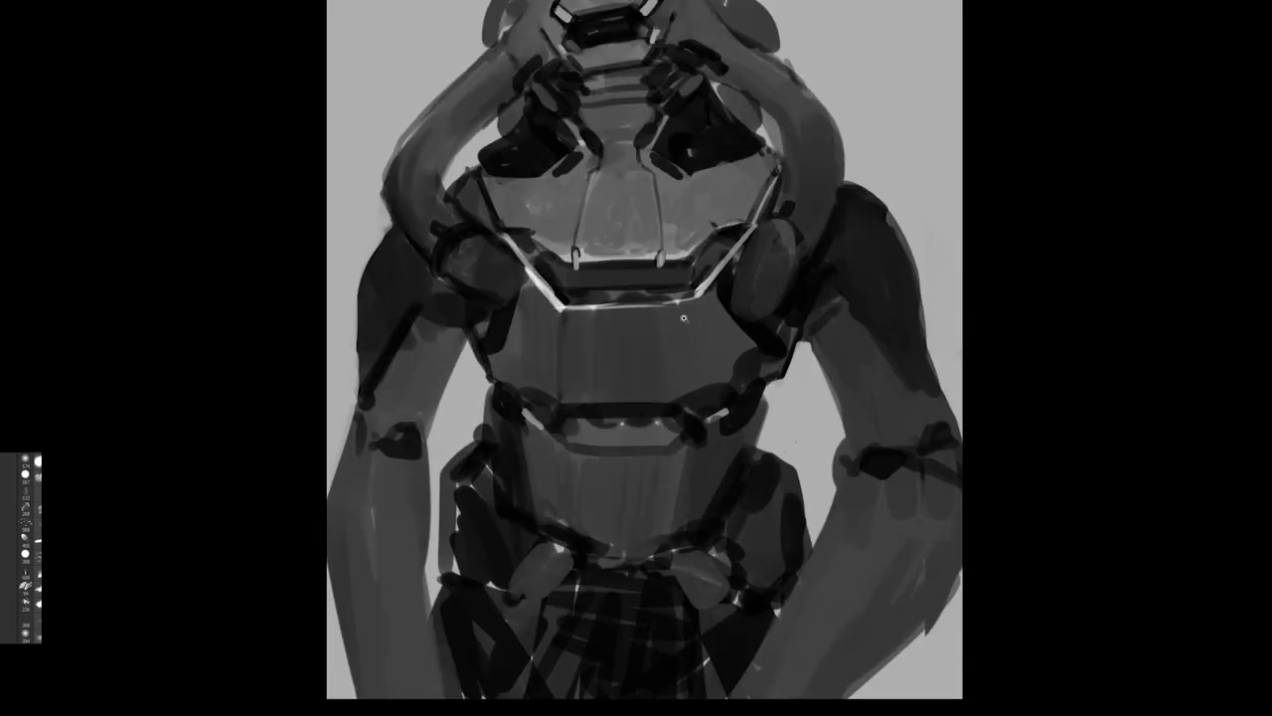
{"action": "mouse_move", "coordinate": [560, 252]}
{"action": "left_mouse_down"}
{"action": "mouse_move", "coordinate": [571, 258]}
{"action": "mouse_move", "coordinate": [562, 248]}
{"action": "left_mouse_up"}
{"action": "left_click", "coordinate": [618, 265], "text": "ctrl"}
{"action": "left_click", "coordinate": [656, 276], "text": "alt"}
{"action": "left_click", "coordinate": [656, 277], "text": "alt"}
{"action": "left_click", "coordinate": [656, 276], "text": "alt"}
{"action": "key", "text": "ctrl+shift+h"}
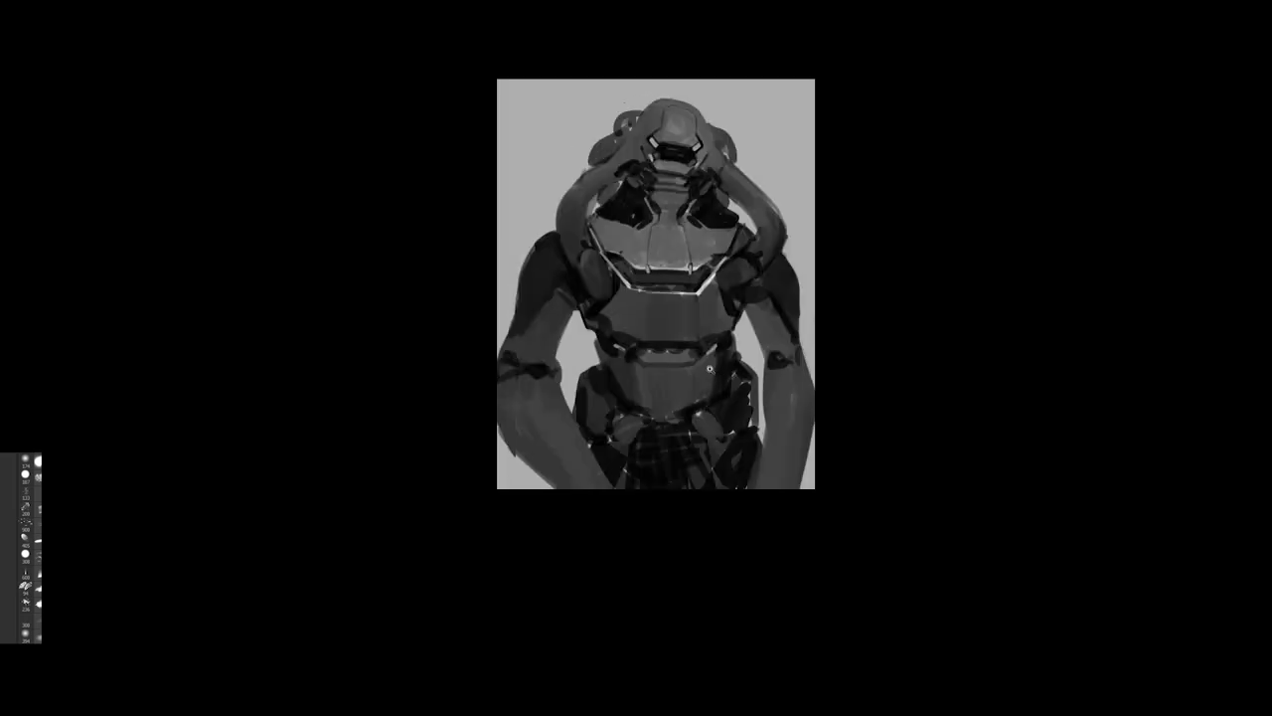
- Airbrush soft dark shading over the lower torso, forearms and neck beneath the helmet, replacing the overly dark neck stroke with a lighter one
{"action": "scroll", "coordinate": [696, 348], "scroll_direction": "up", "scroll_amount": 1}
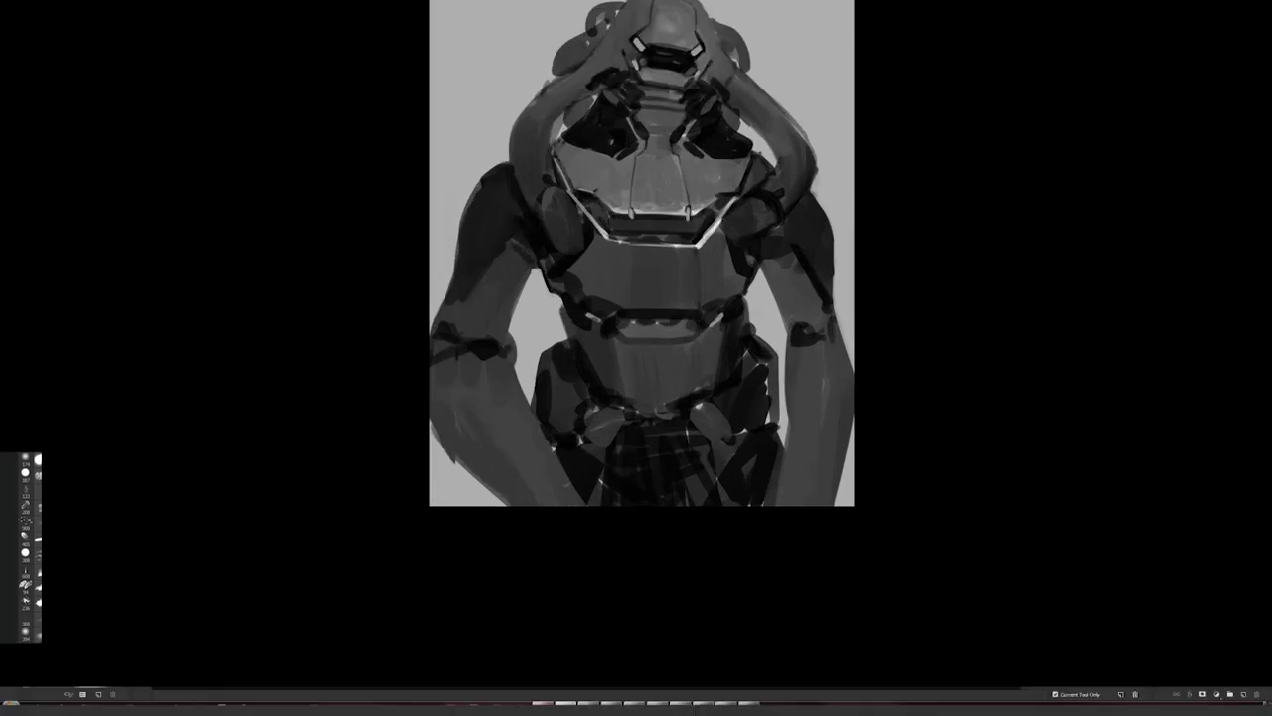
{"action": "key", "text": "f"}
{"action": "key", "text": "f"}
{"action": "key", "text": "f"}
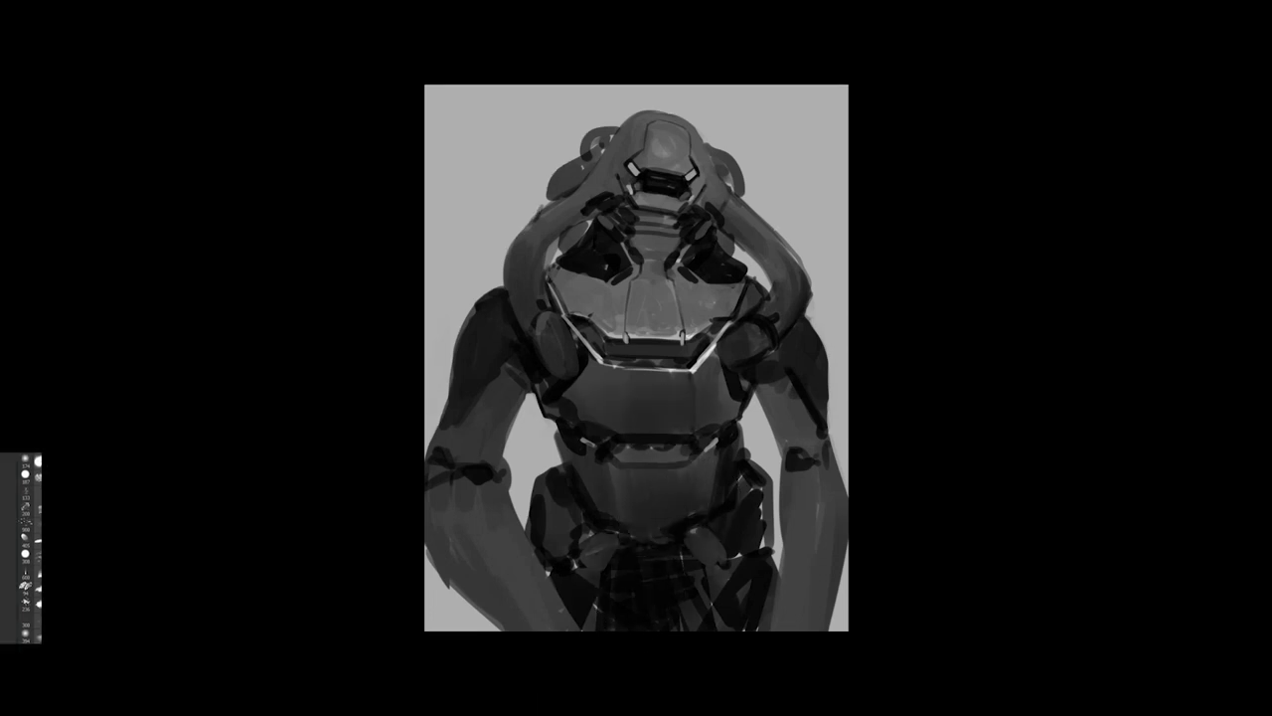
{"action": "left_click_drag", "start_coordinate": [598, 320], "coordinate": [625, 312]}
{"action": "mouse_move", "coordinate": [654, 260]}
{"action": "left_mouse_down"}
{"action": "mouse_move", "coordinate": [621, 228]}
{"action": "mouse_move", "coordinate": [654, 250]}
{"action": "left_mouse_up"}
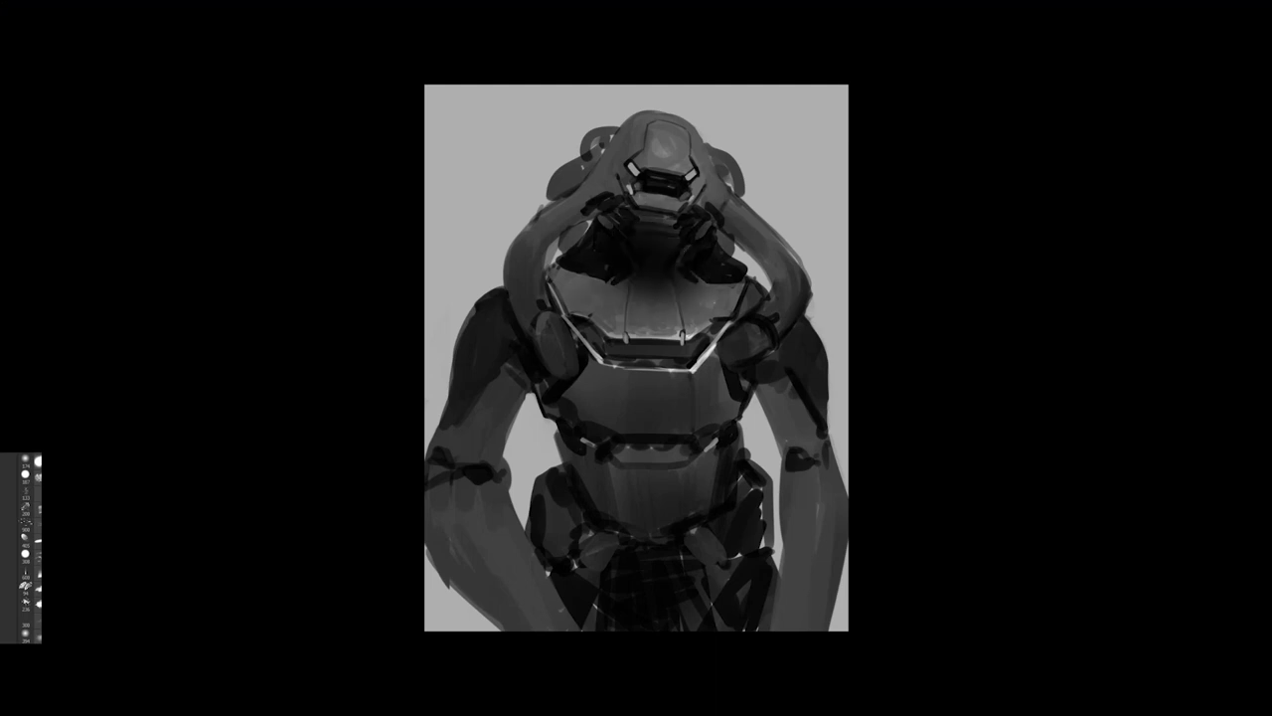
{"action": "key", "text": "ctrl+z"}
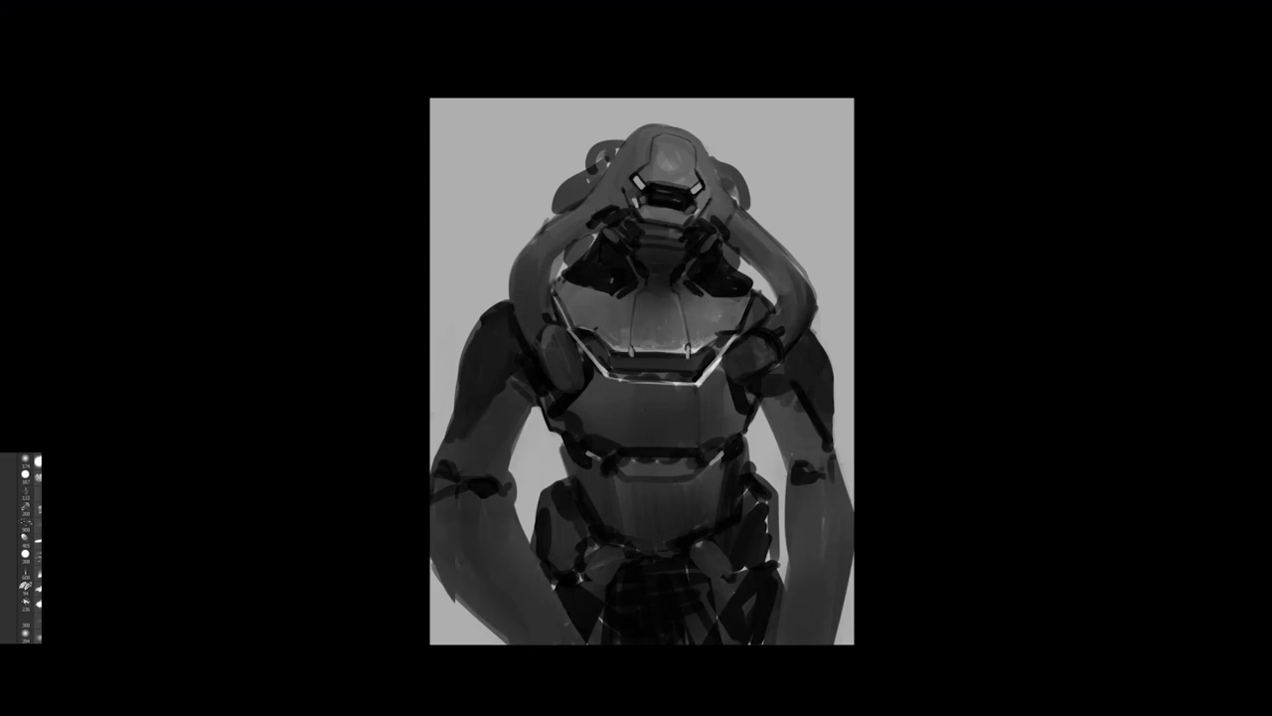
{"action": "left_click_drag", "start_coordinate": [775, 409], "coordinate": [799, 446]}
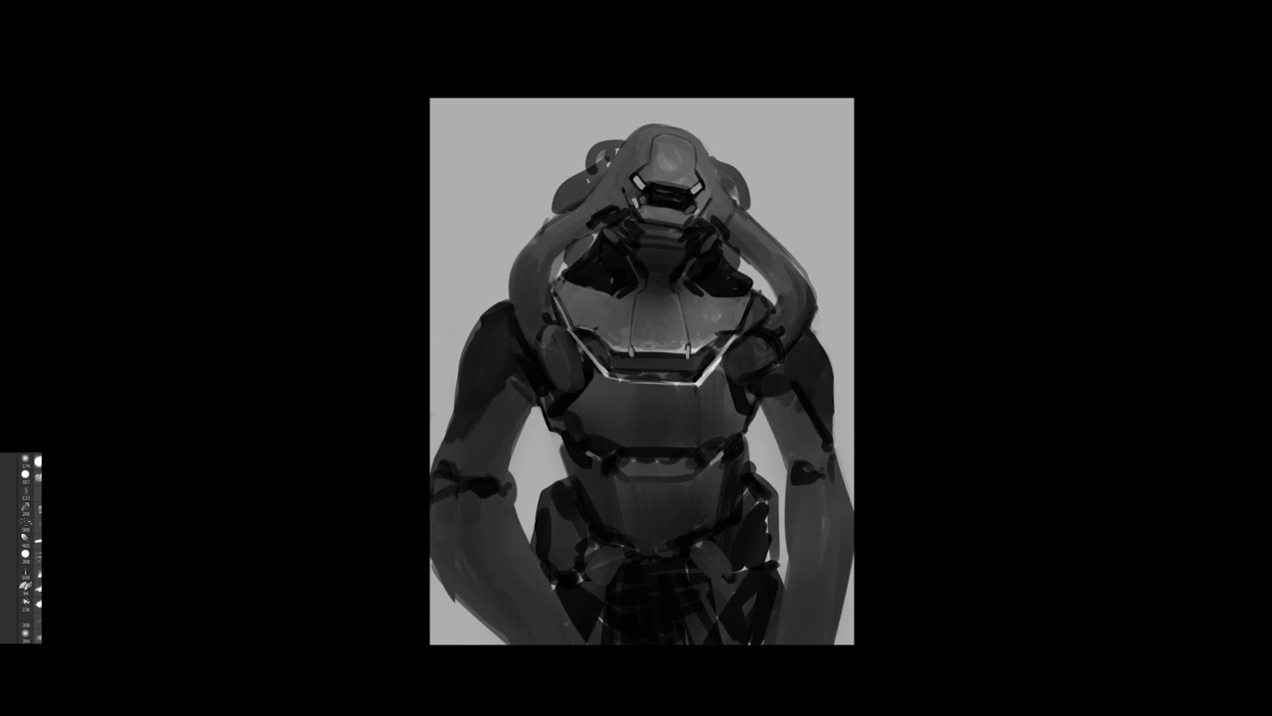
{"action": "left_click", "coordinate": [589, 254]}
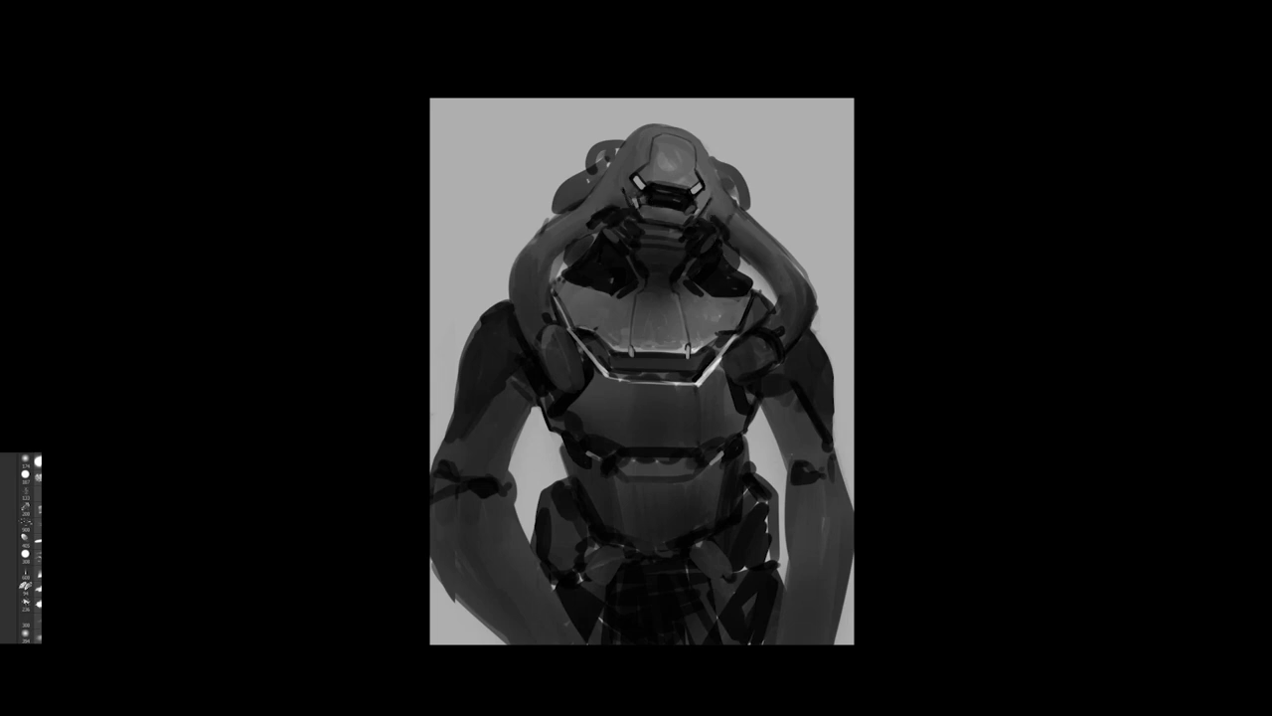
{"action": "left_click", "coordinate": [693, 292], "text": "alt"}
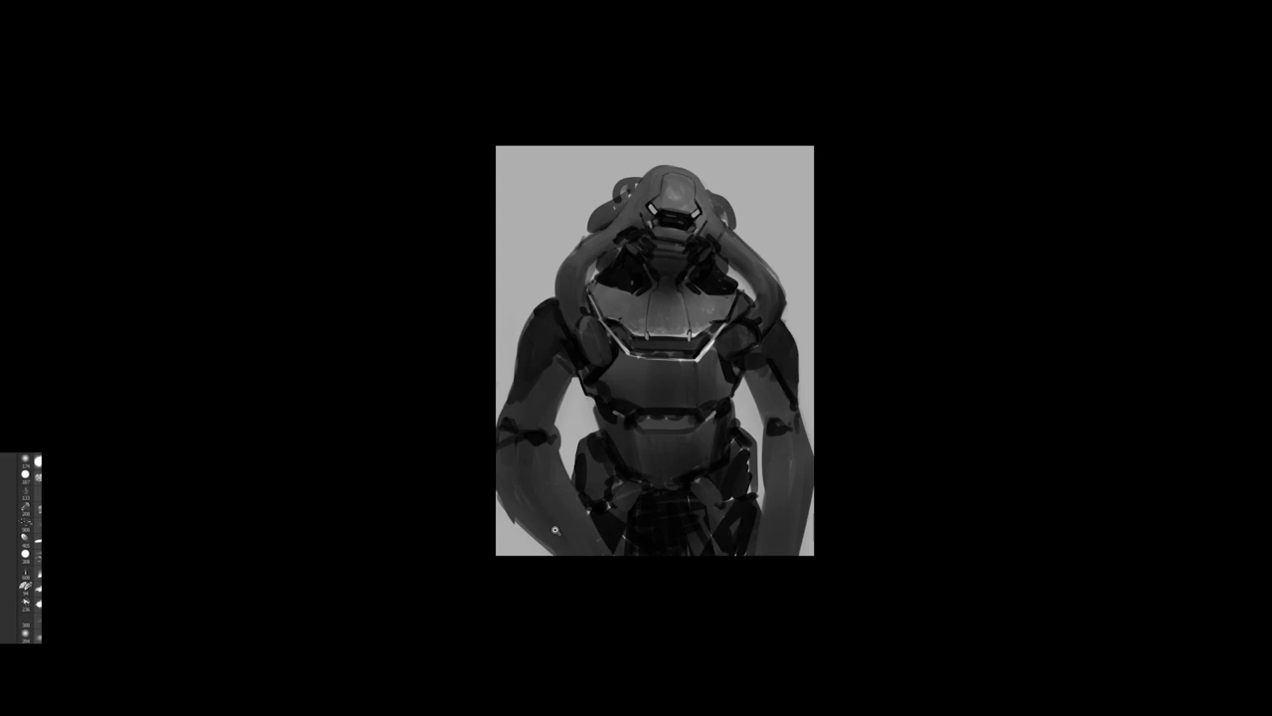
{"action": "left_click_drag", "start_coordinate": [626, 300], "coordinate": [612, 291]}
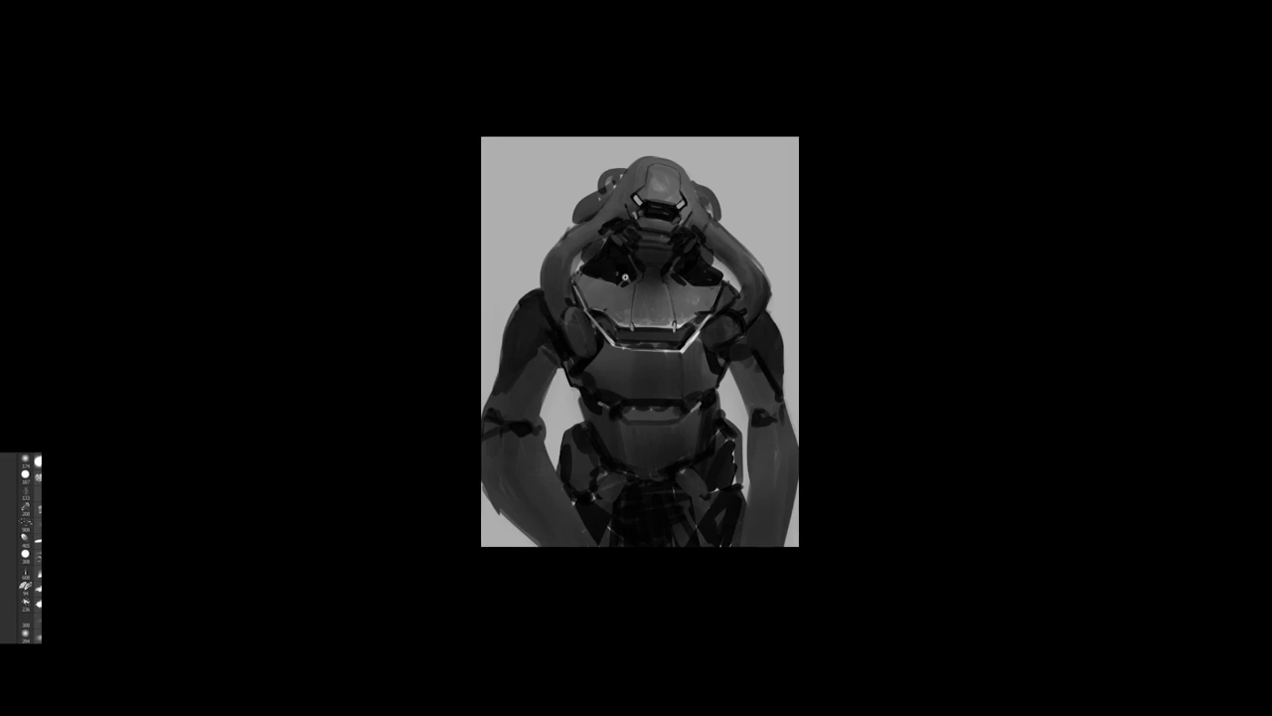
- Bring back the panels, choose the "1- Standard 2" brush preset and undo the last brush stroke
{"action": "key", "text": "f"}
{"action": "left_click", "coordinate": [631, 333]}
{"action": "key", "text": "b"}
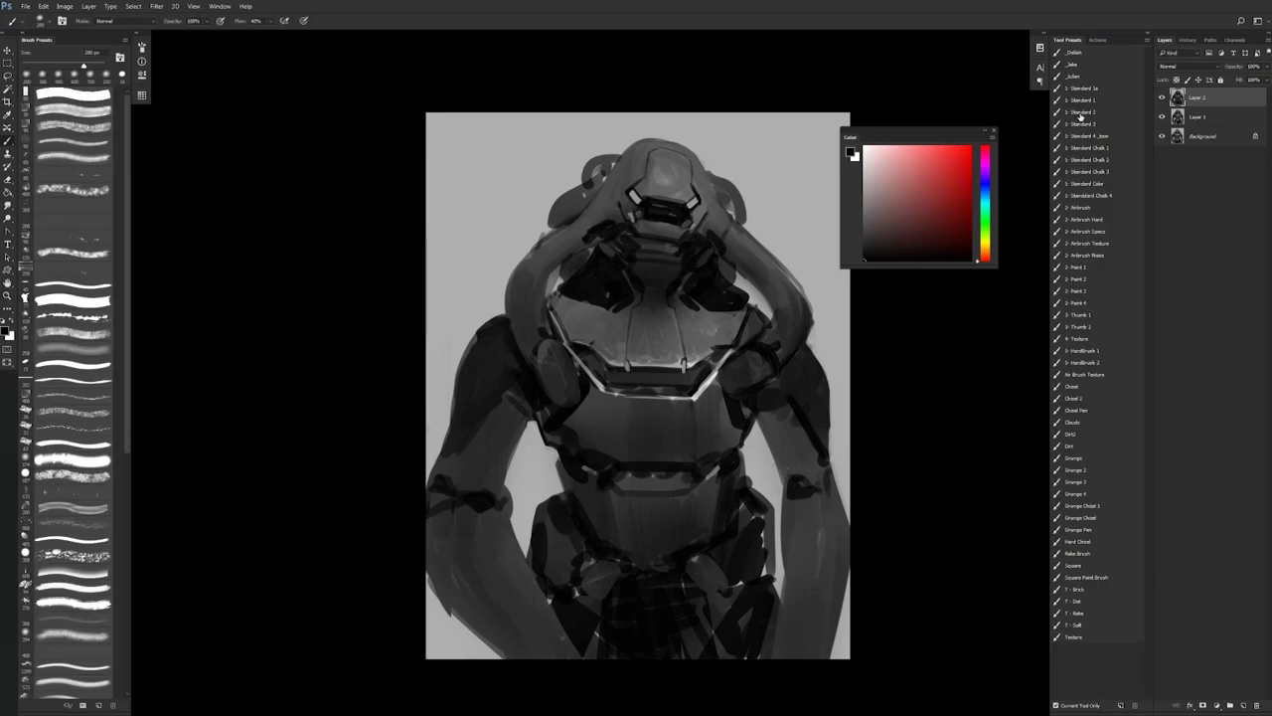
{"action": "left_click", "coordinate": [1080, 112]}
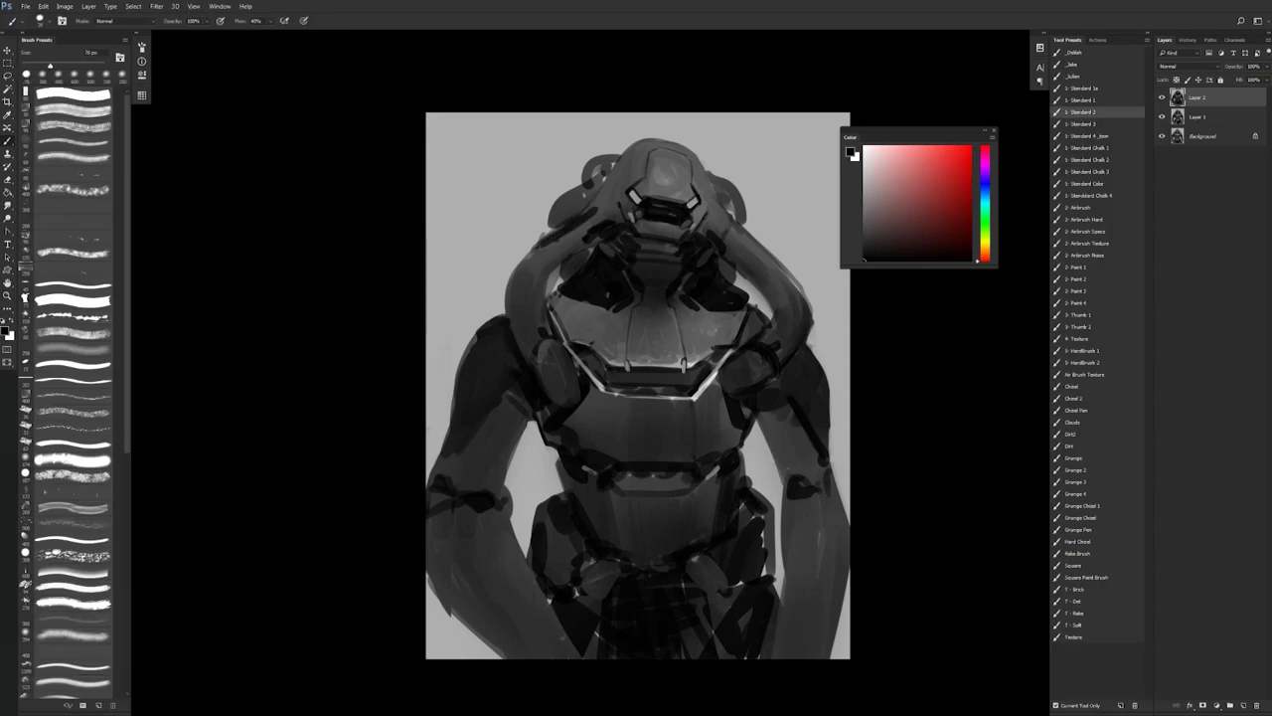
{"action": "key", "text": "ctrl+z"}
- Hide the panels in full-screen view with the menu bar and clean up the outer edge of the tube beside the helmet
{"action": "key", "text": "z"}
{"action": "left_click", "coordinate": [597, 236]}
{"action": "key", "text": "f"}
{"action": "key", "text": "f"}
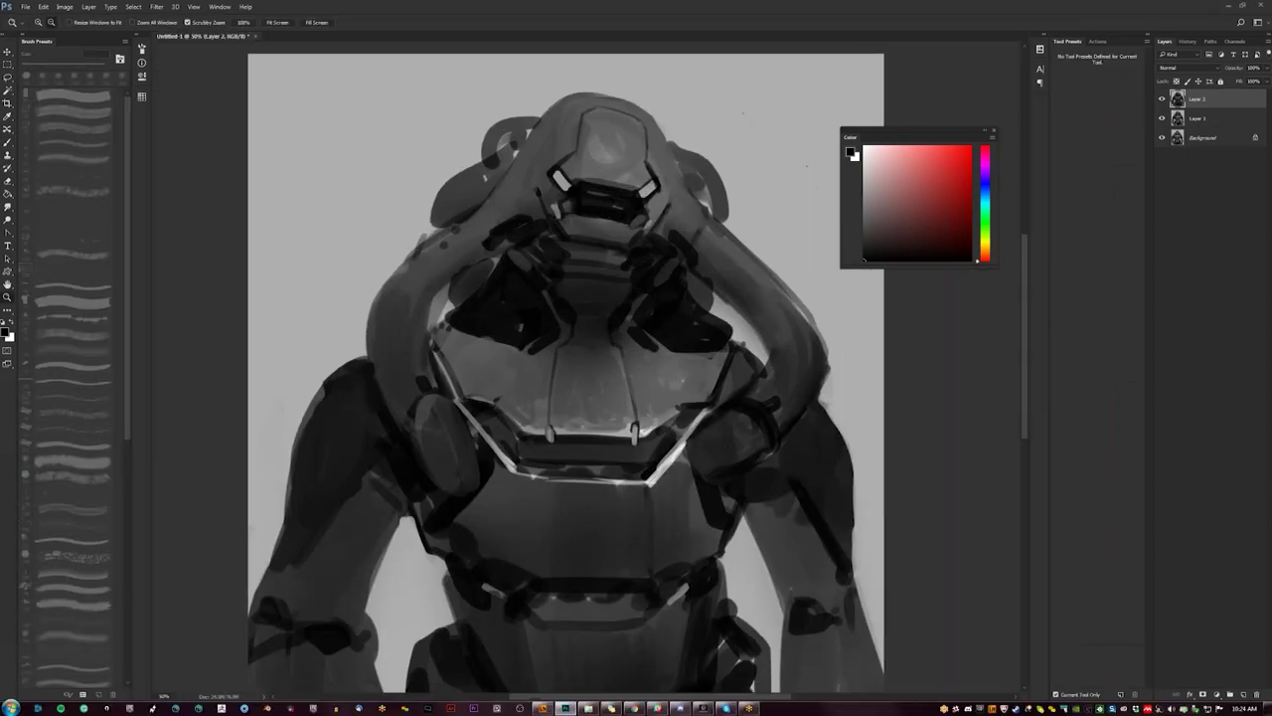
{"action": "key", "text": "Tab"}
{"action": "left_click", "coordinate": [585, 238], "text": "alt"}
{"action": "key", "text": "f"}
{"action": "mouse_move", "coordinate": [560, 209]}
{"action": "left_mouse_down"}
{"action": "mouse_move", "coordinate": [543, 223]}
{"action": "mouse_move", "coordinate": [590, 187]}
{"action": "mouse_move", "coordinate": [538, 225]}
{"action": "left_mouse_up"}
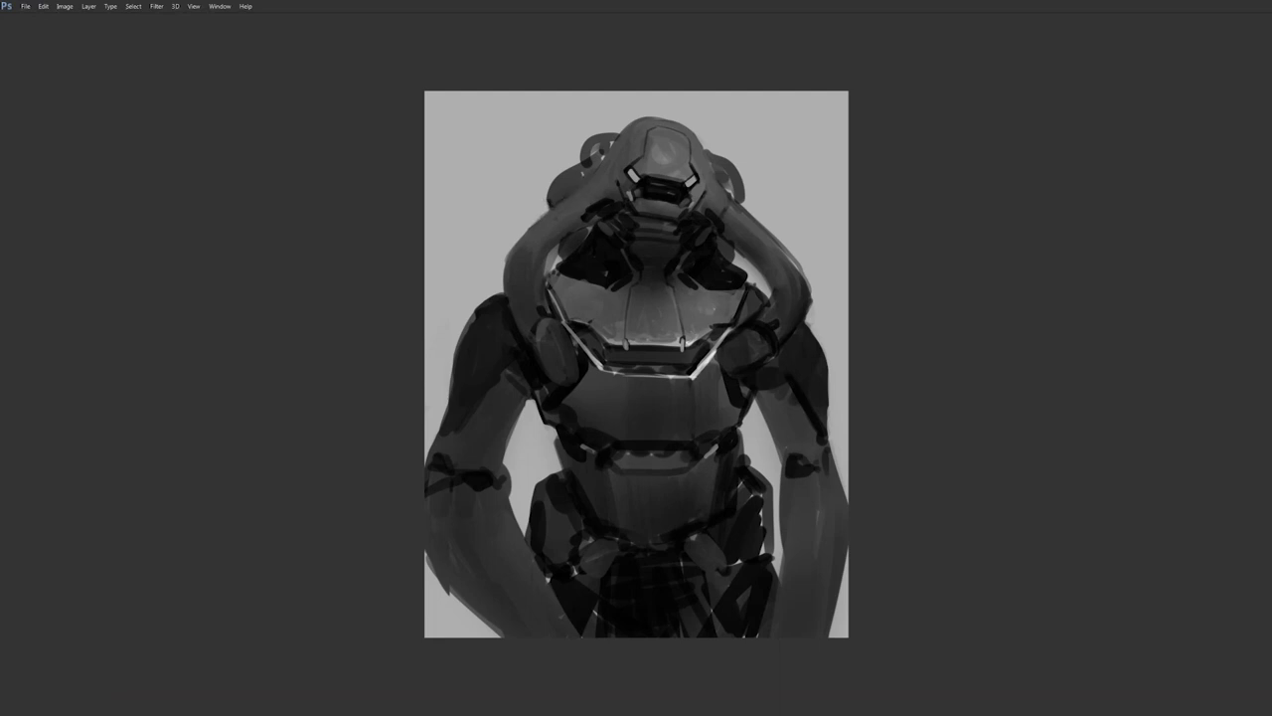
- Add dark wedges and small notches on both sides of the chest's centre panel, and darken the smaller shoulder pad
{"action": "scroll", "coordinate": [631, 354], "scroll_direction": "down", "scroll_amount": 3}
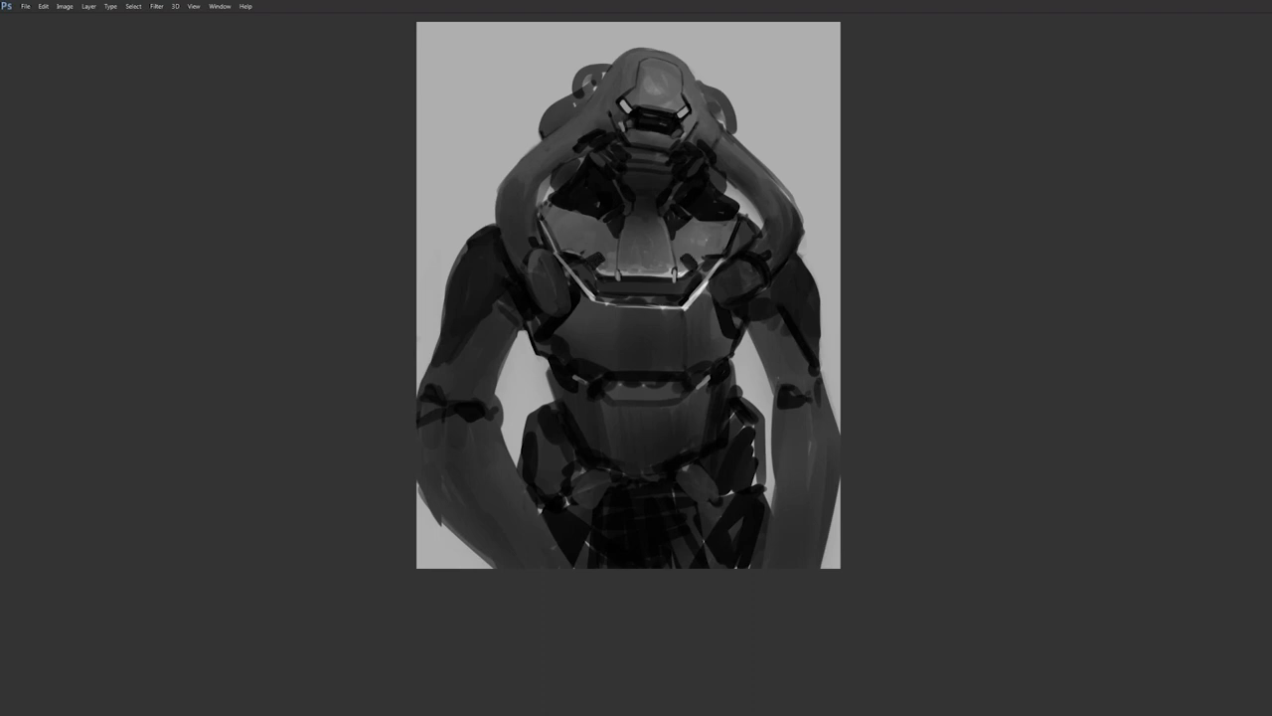
{"action": "scroll", "coordinate": [695, 264], "scroll_direction": "down", "scroll_amount": 3}
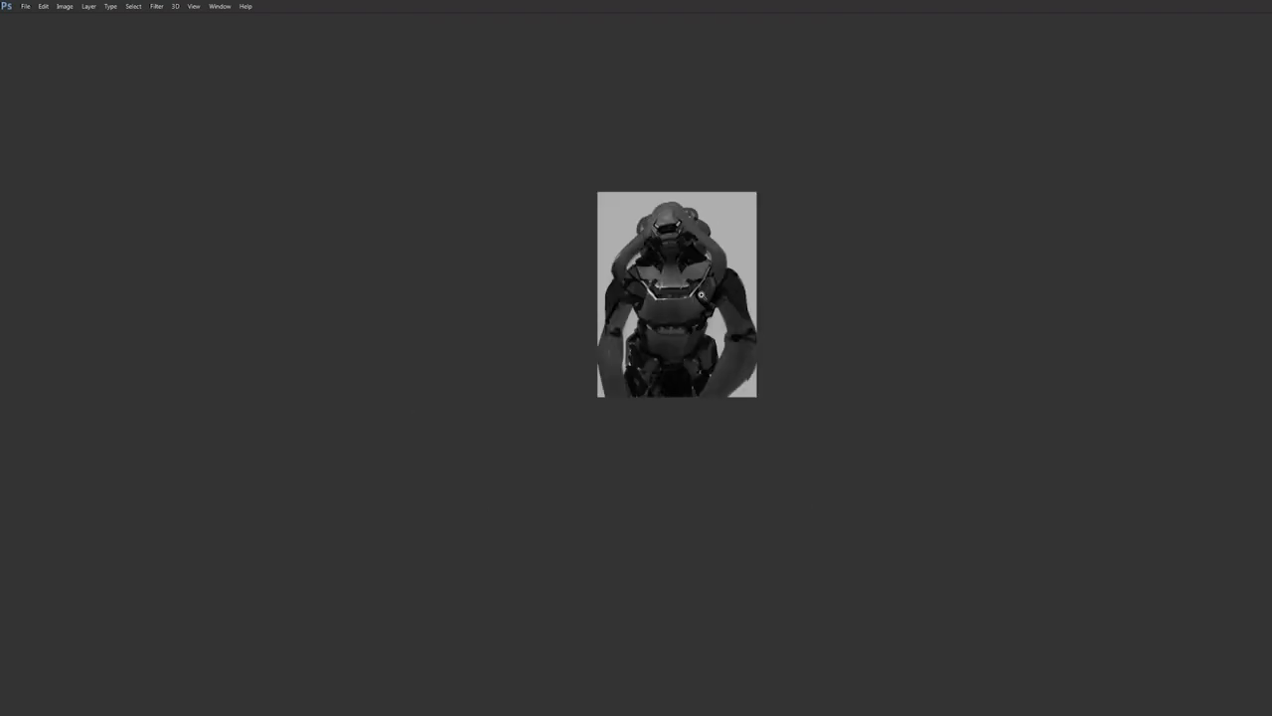
{"action": "scroll", "coordinate": [701, 295], "scroll_direction": "up", "scroll_amount": 3}
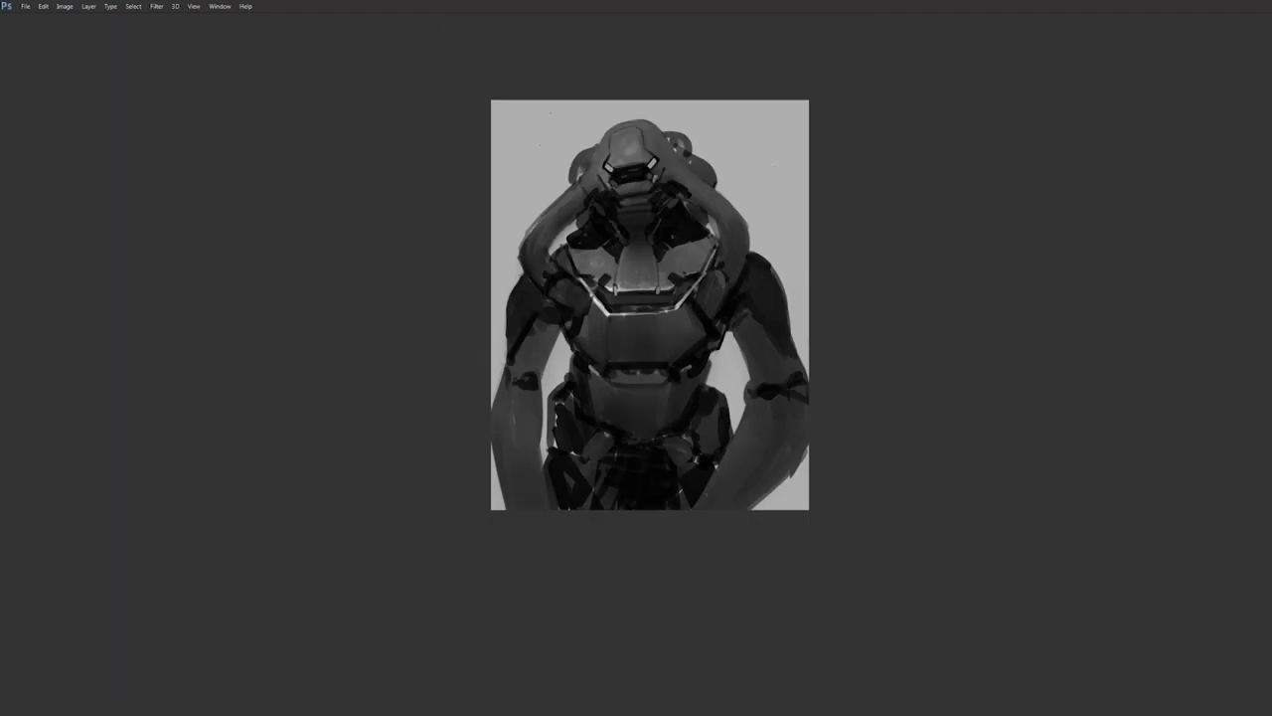
{"action": "key", "text": "ctrl+minus"}
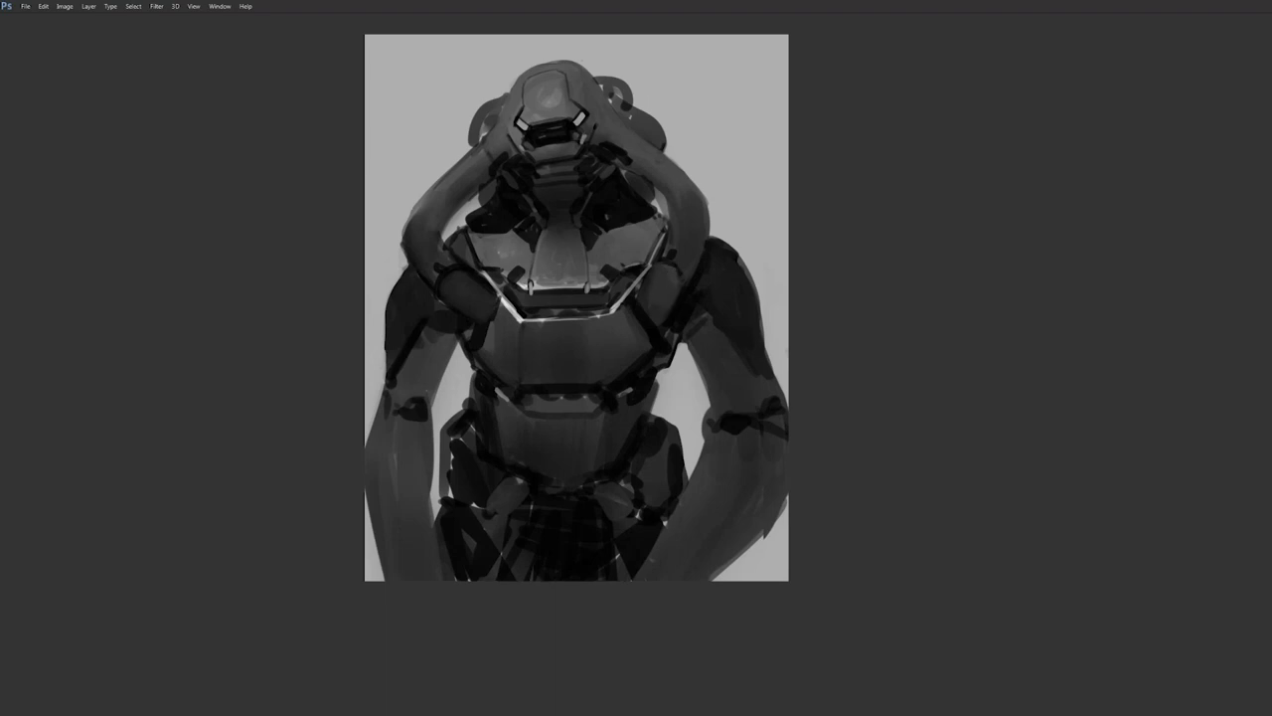
{"action": "left_click_drag", "start_coordinate": [680, 287], "coordinate": [669, 311]}
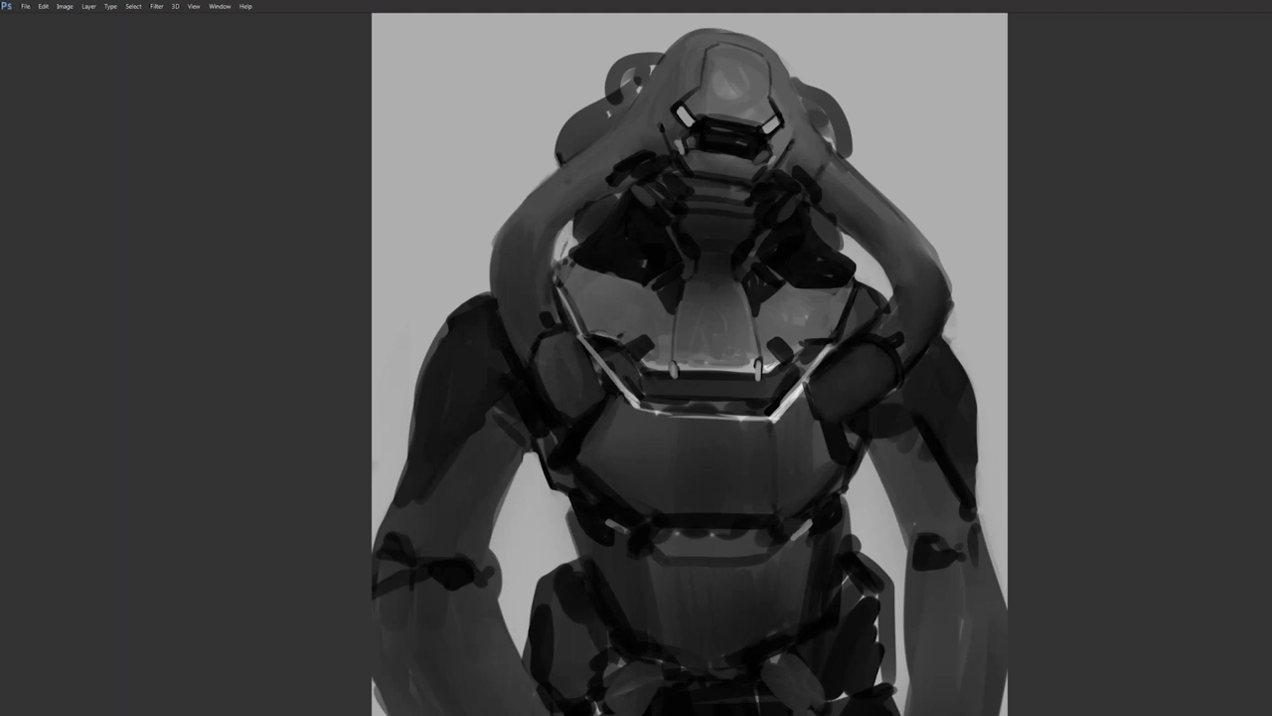
- Touch up the inner edge of the bent tube beside the upper chest plate, undoing the second stroke
{"action": "mouse_move", "coordinate": [562, 233]}
{"action": "left_mouse_down"}
{"action": "mouse_move", "coordinate": [553, 261]}
{"action": "mouse_move", "coordinate": [574, 245]}
{"action": "left_mouse_up"}
{"action": "left_click_drag", "start_coordinate": [559, 234], "coordinate": [556, 254]}
{"action": "key", "text": "ctrl+z"}
{"action": "left_click", "coordinate": [670, 269], "text": "alt"}
{"action": "left_click", "coordinate": [670, 268], "text": "alt"}
{"action": "left_click", "coordinate": [670, 269], "text": "alt"}
{"action": "key", "text": "F2"}
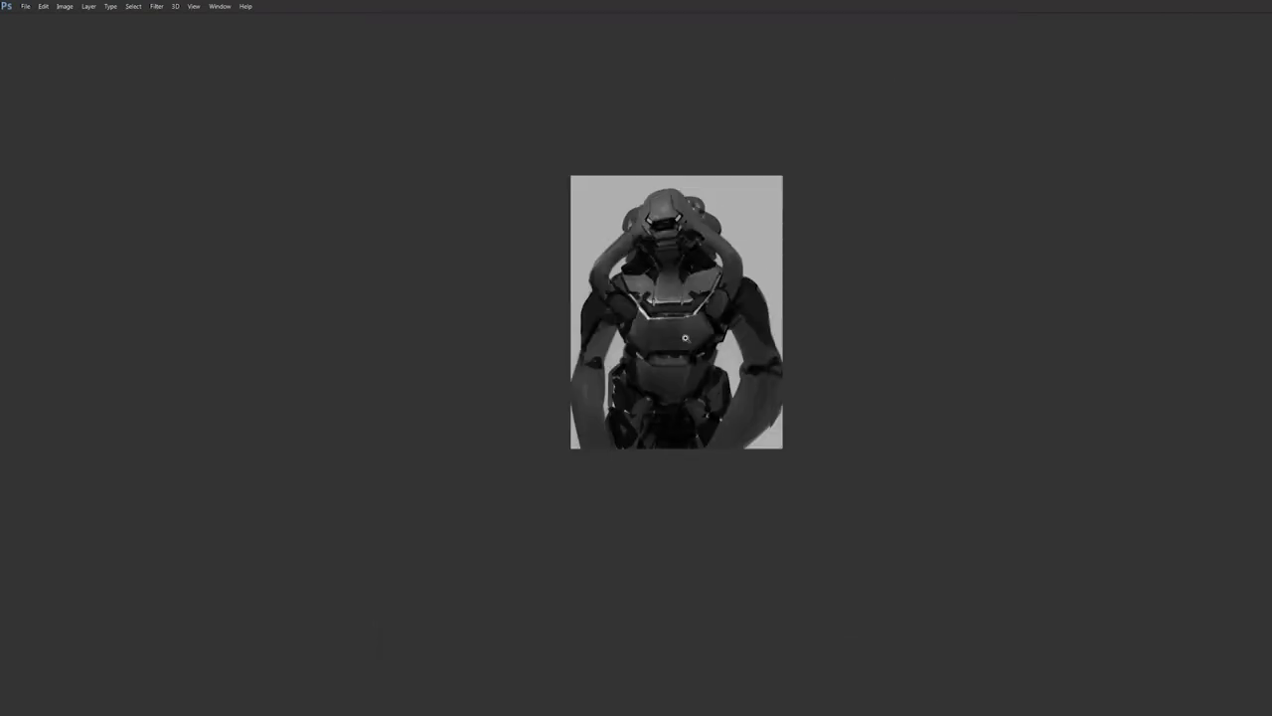
- Smooth the outer contour of the opposite bent tube above the shoulder and check the whole figure
{"action": "scroll", "coordinate": [685, 338], "scroll_direction": "up", "scroll_amount": 3}
{"action": "scroll", "coordinate": [544, 269], "scroll_direction": "up", "scroll_amount": 1}
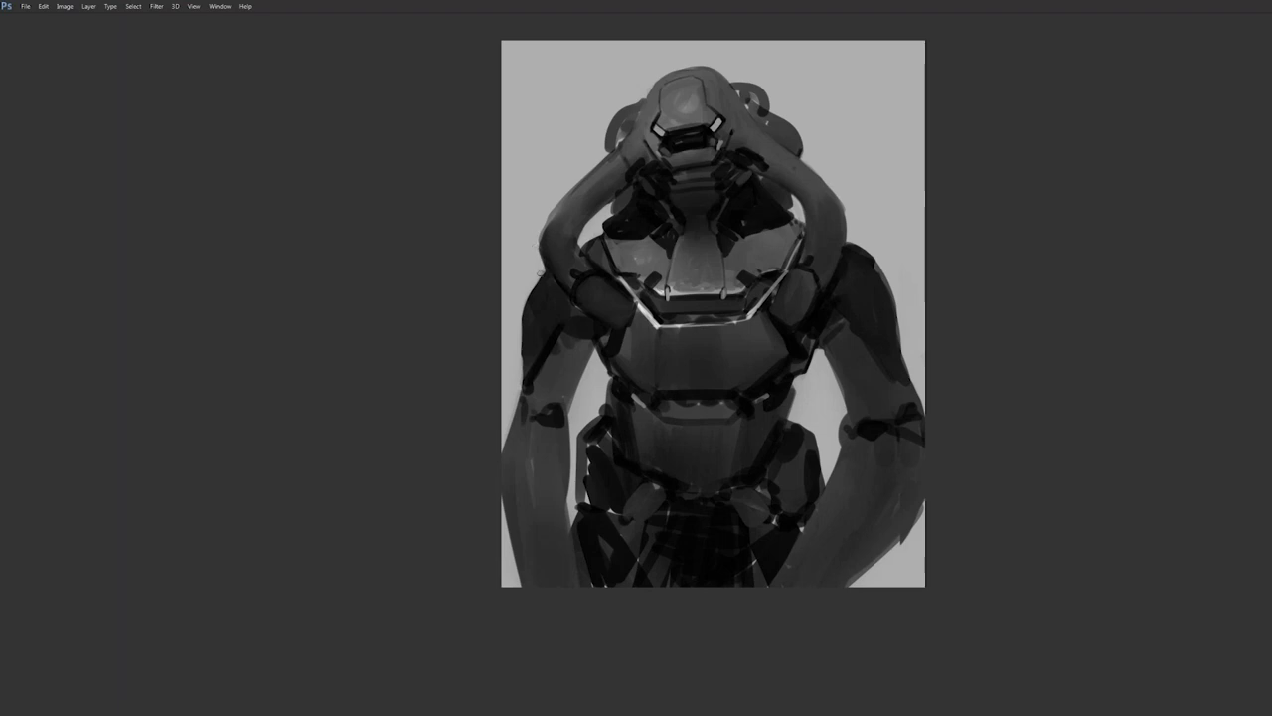
{"action": "left_click_drag", "start_coordinate": [540, 253], "coordinate": [557, 210]}
{"action": "scroll", "coordinate": [606, 279], "scroll_direction": "down", "scroll_amount": 3}
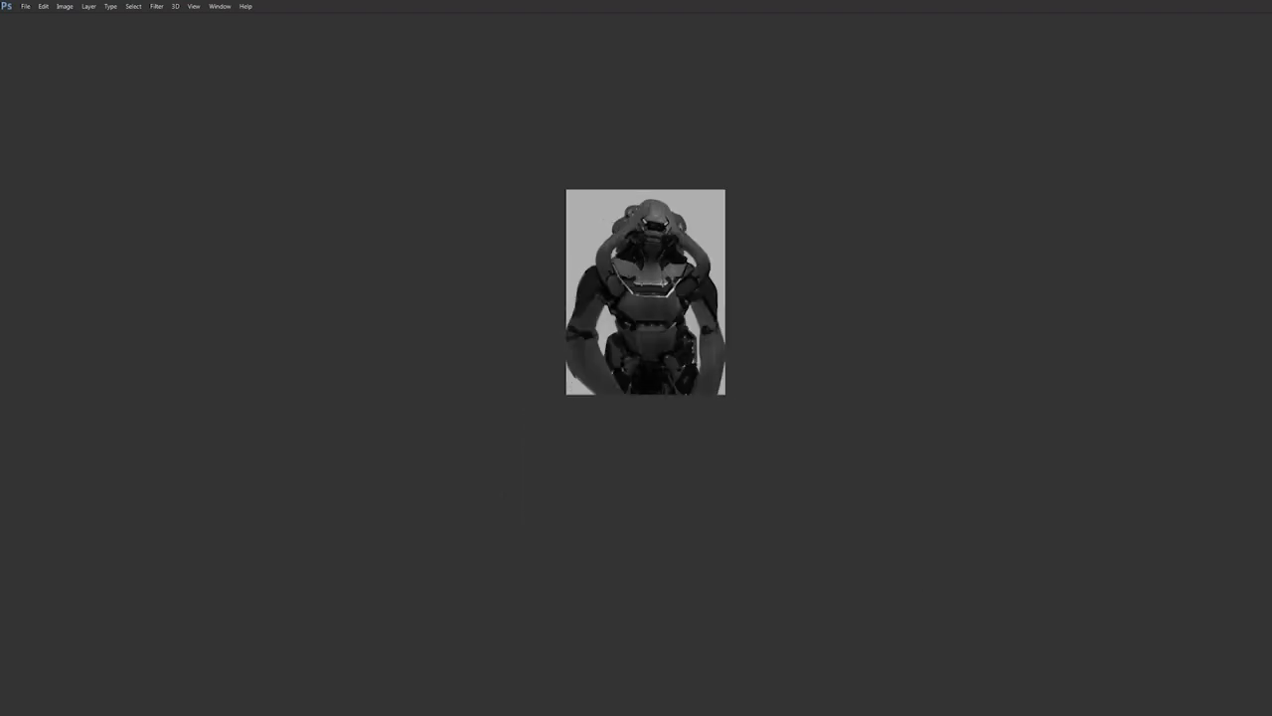
- Sharpen the bright rim and the side edge of the main chest plate with short strokes, undoing the last stroke near its lower corner
{"action": "scroll", "coordinate": [675, 295], "scroll_direction": "up", "scroll_amount": 3}
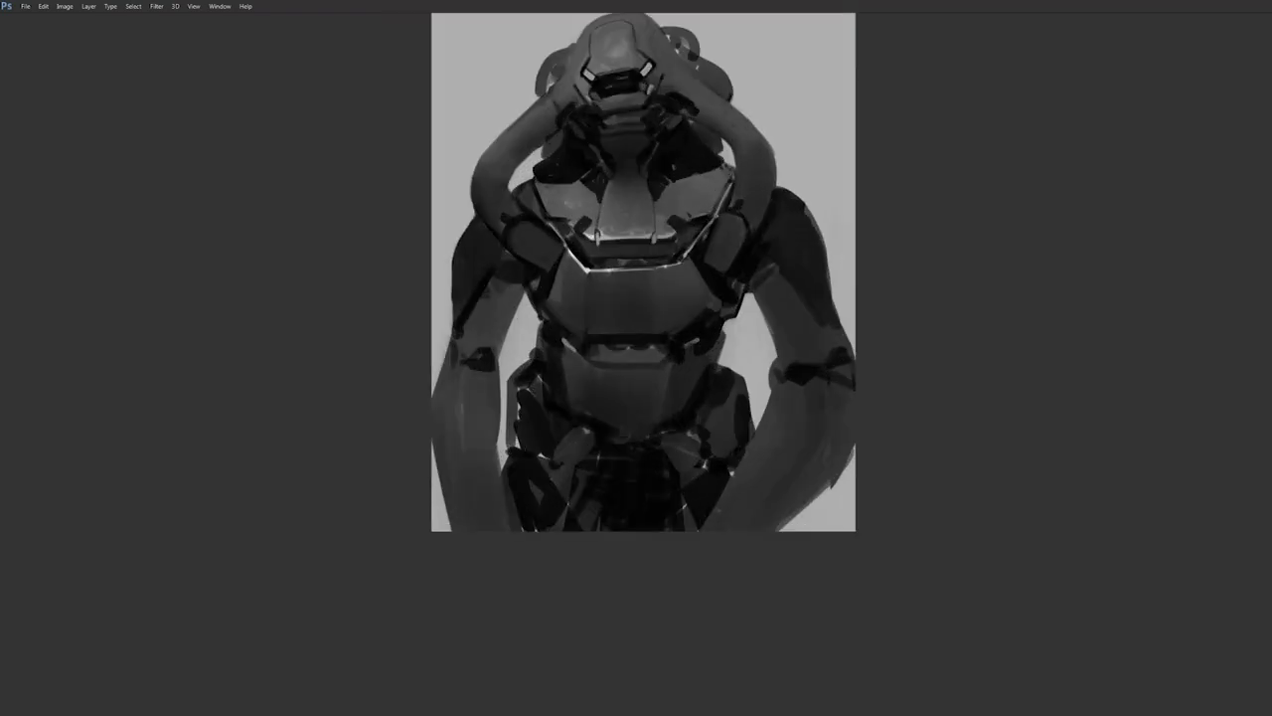
{"action": "left_click_drag", "start_coordinate": [698, 243], "coordinate": [676, 263]}
{"action": "left_click_drag", "start_coordinate": [696, 249], "coordinate": [708, 288]}
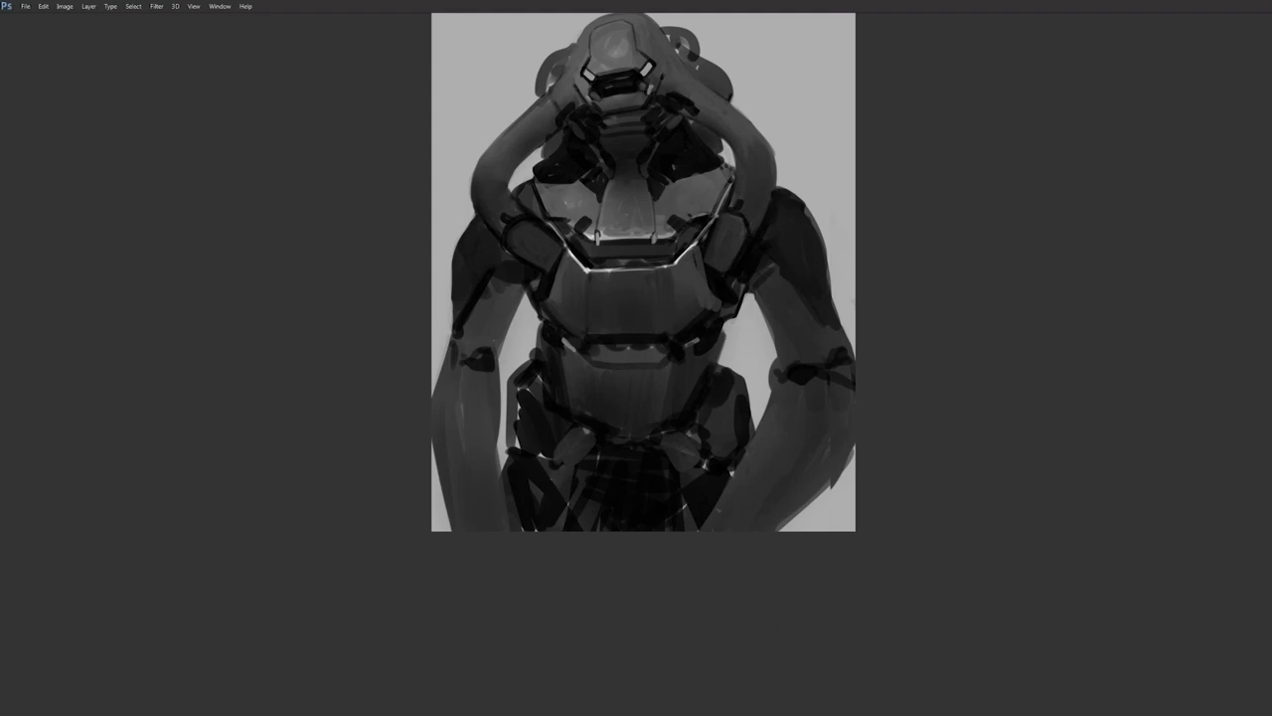
{"action": "left_click", "coordinate": [703, 319]}
{"action": "left_click_drag", "start_coordinate": [550, 308], "coordinate": [583, 340]}
{"action": "key", "text": "ctrl+z"}
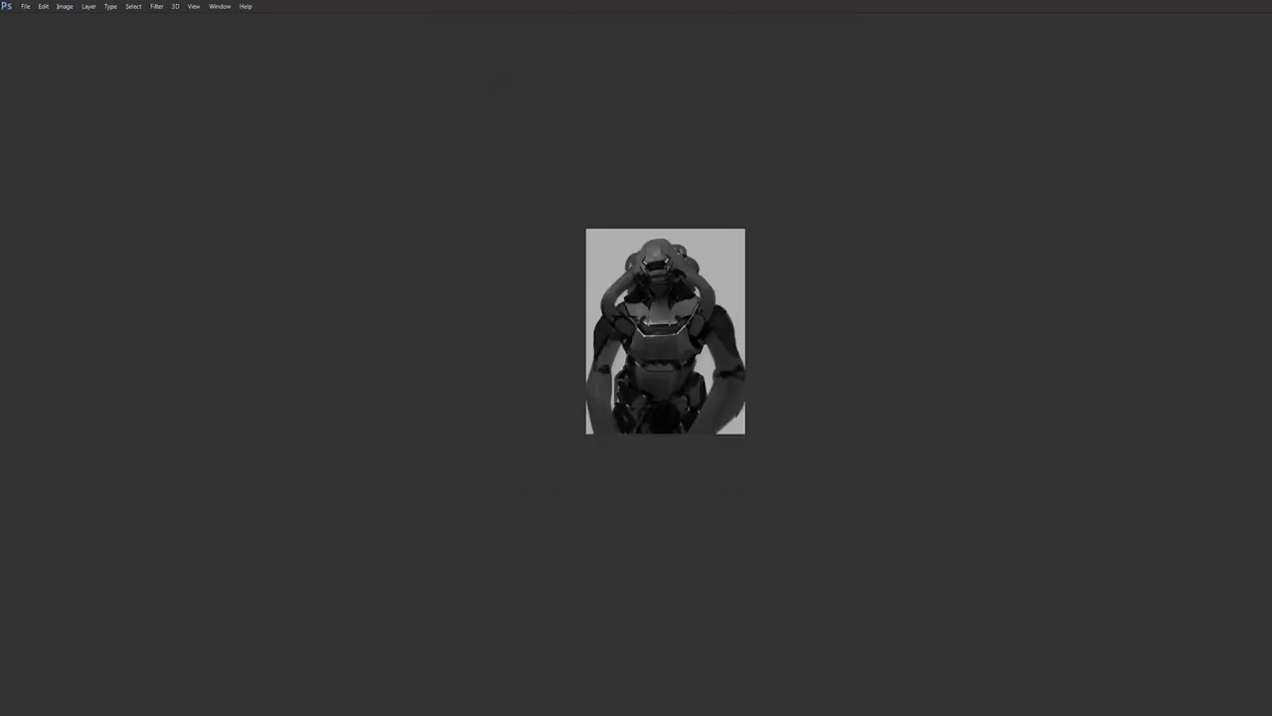
- Shade the centre panel between the two upper chest plates with short vertical strokes and check the whole figure
{"action": "scroll", "coordinate": [678, 370], "scroll_direction": "up", "scroll_amount": 3}
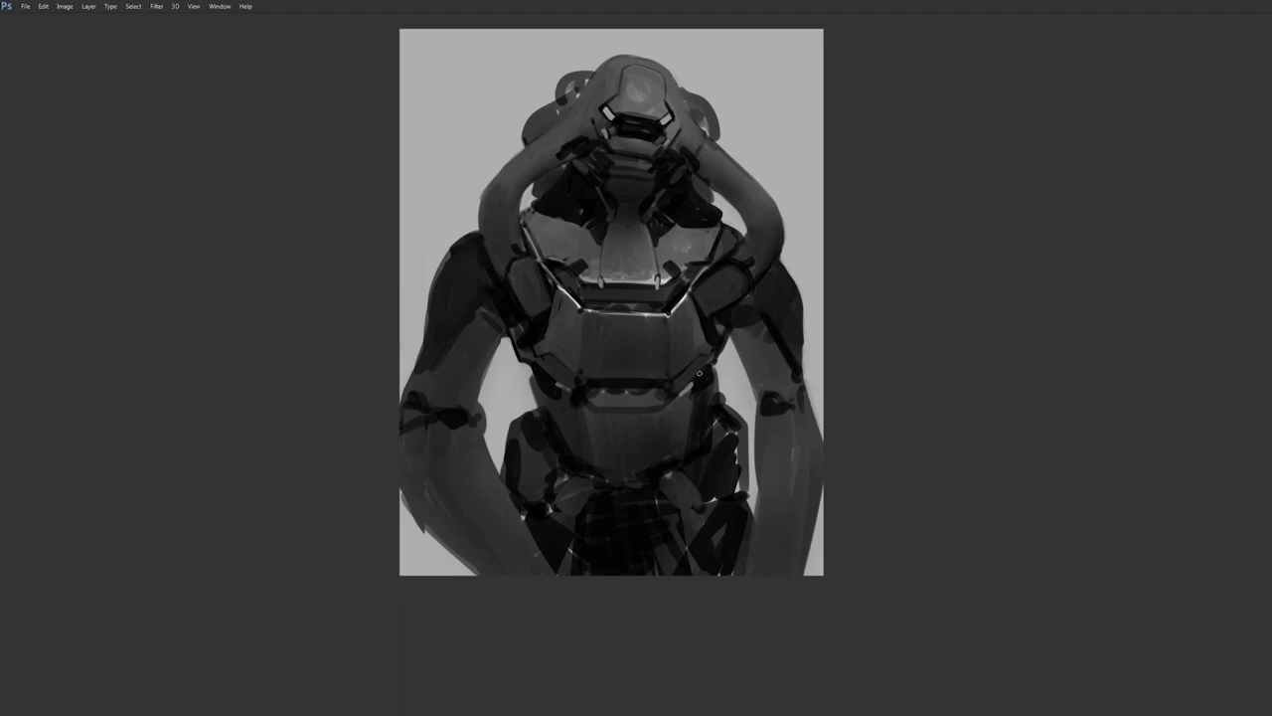
{"action": "left_click_drag", "start_coordinate": [638, 346], "coordinate": [668, 419]}
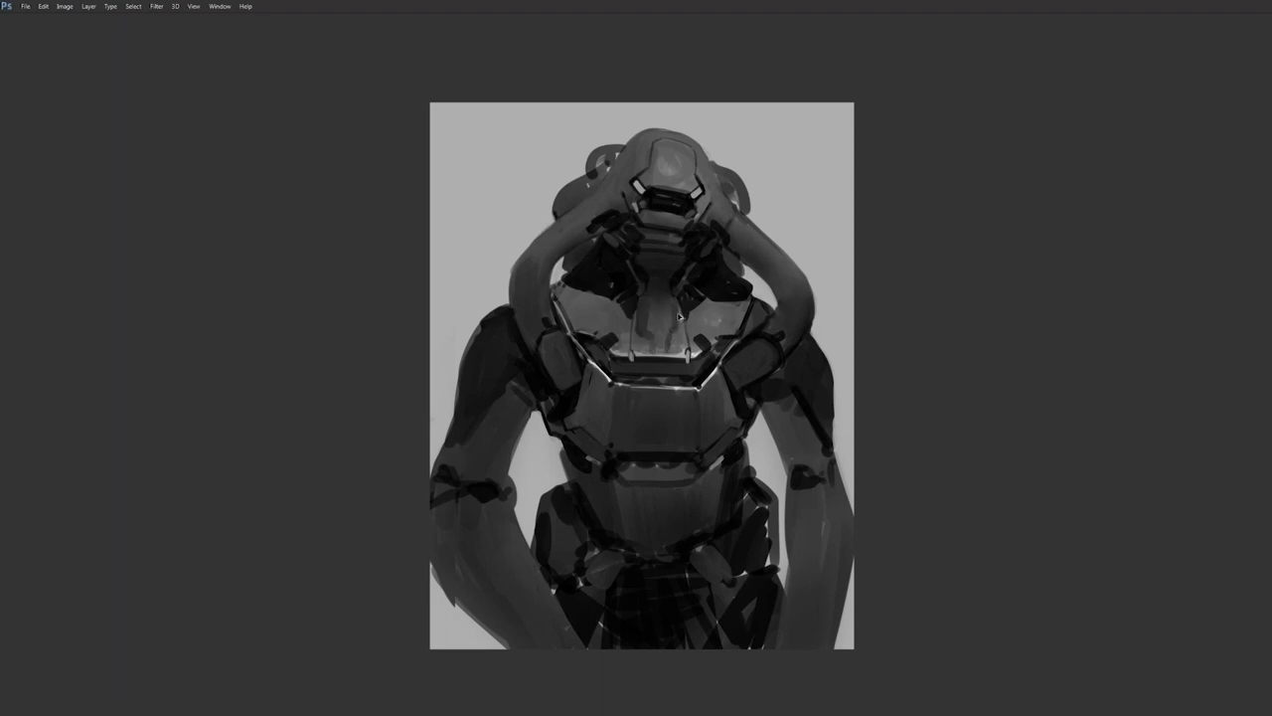
{"action": "mouse_move", "coordinate": [675, 301]}
{"action": "left_mouse_down"}
{"action": "mouse_move", "coordinate": [674, 338]}
{"action": "mouse_move", "coordinate": [661, 340]}
{"action": "left_mouse_up"}
{"action": "key", "text": "ctrl+minus"}
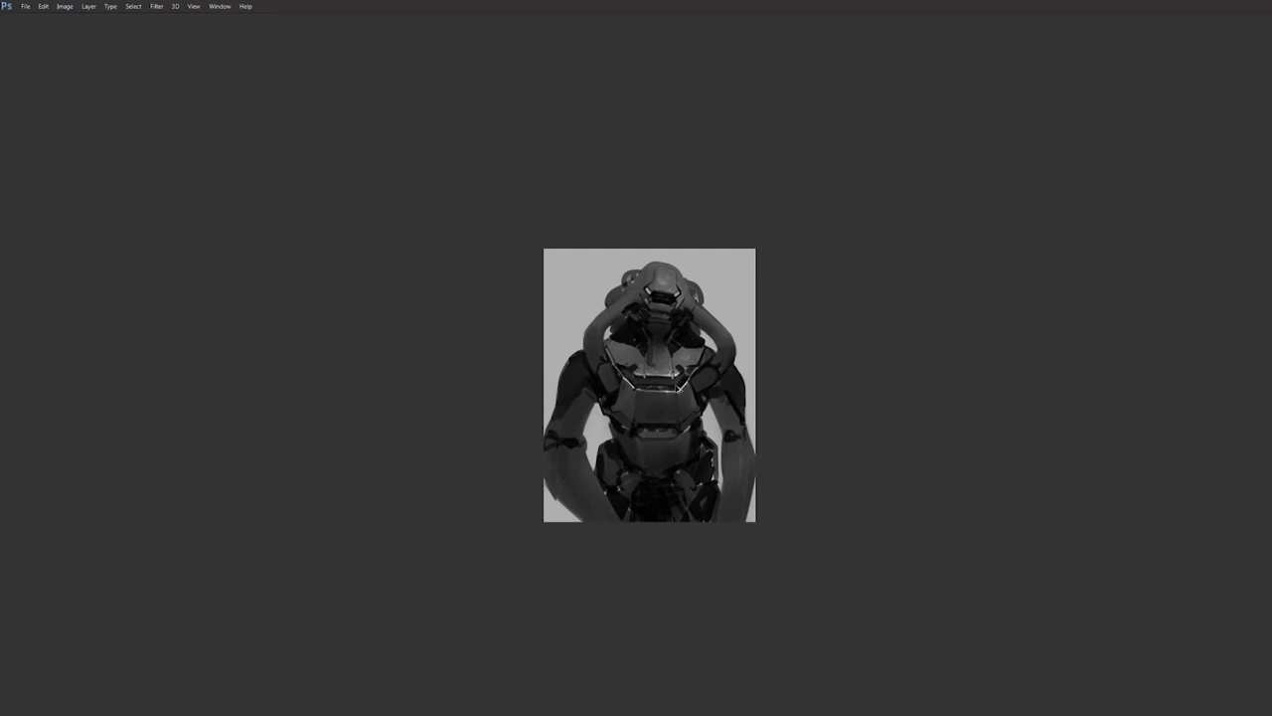
{"action": "scroll", "coordinate": [656, 353], "scroll_direction": "up", "scroll_amount": 2}
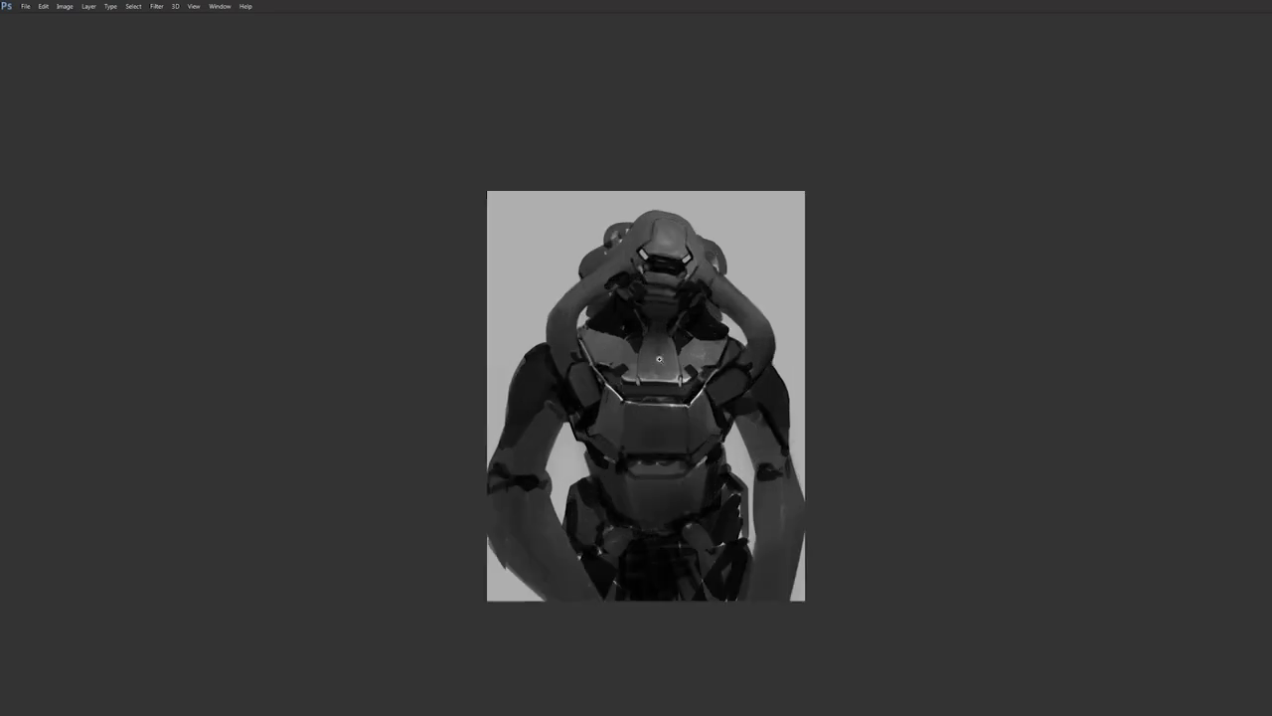
{"action": "scroll", "coordinate": [661, 348], "scroll_direction": "down", "scroll_amount": 2}
- Round the outer contours of both dark shoulder pads and fill the light gaps in the pods behind the helmet
{"action": "mouse_move", "coordinate": [501, 258]}
{"action": "left_mouse_down"}
{"action": "mouse_move", "coordinate": [478, 262]}
{"action": "mouse_move", "coordinate": [463, 322]}
{"action": "mouse_move", "coordinate": [474, 276]}
{"action": "mouse_move", "coordinate": [468, 285]}
{"action": "mouse_move", "coordinate": [500, 252]}
{"action": "mouse_move", "coordinate": [465, 288]}
{"action": "left_mouse_up"}
{"action": "mouse_move", "coordinate": [458, 356]}
{"action": "left_mouse_down"}
{"action": "mouse_move", "coordinate": [491, 281]}
{"action": "mouse_move", "coordinate": [482, 329]}
{"action": "left_mouse_up"}
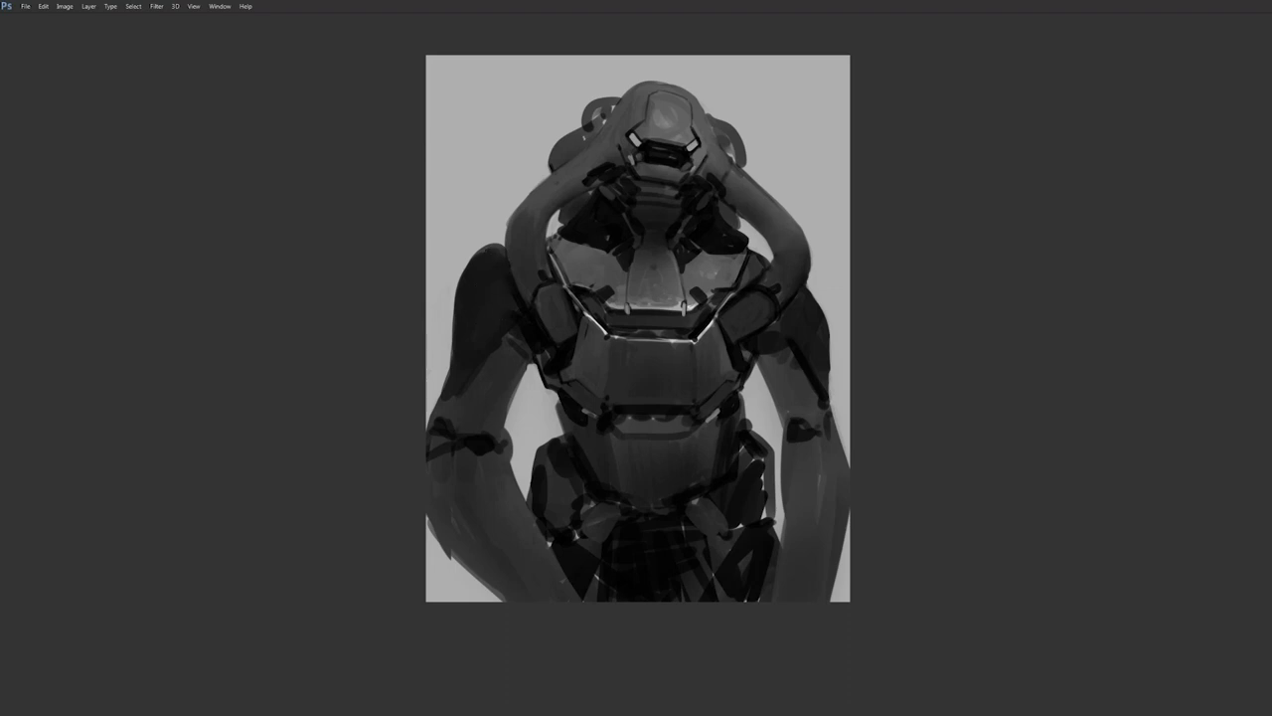
{"action": "left_click_drag", "start_coordinate": [807, 276], "coordinate": [823, 332]}
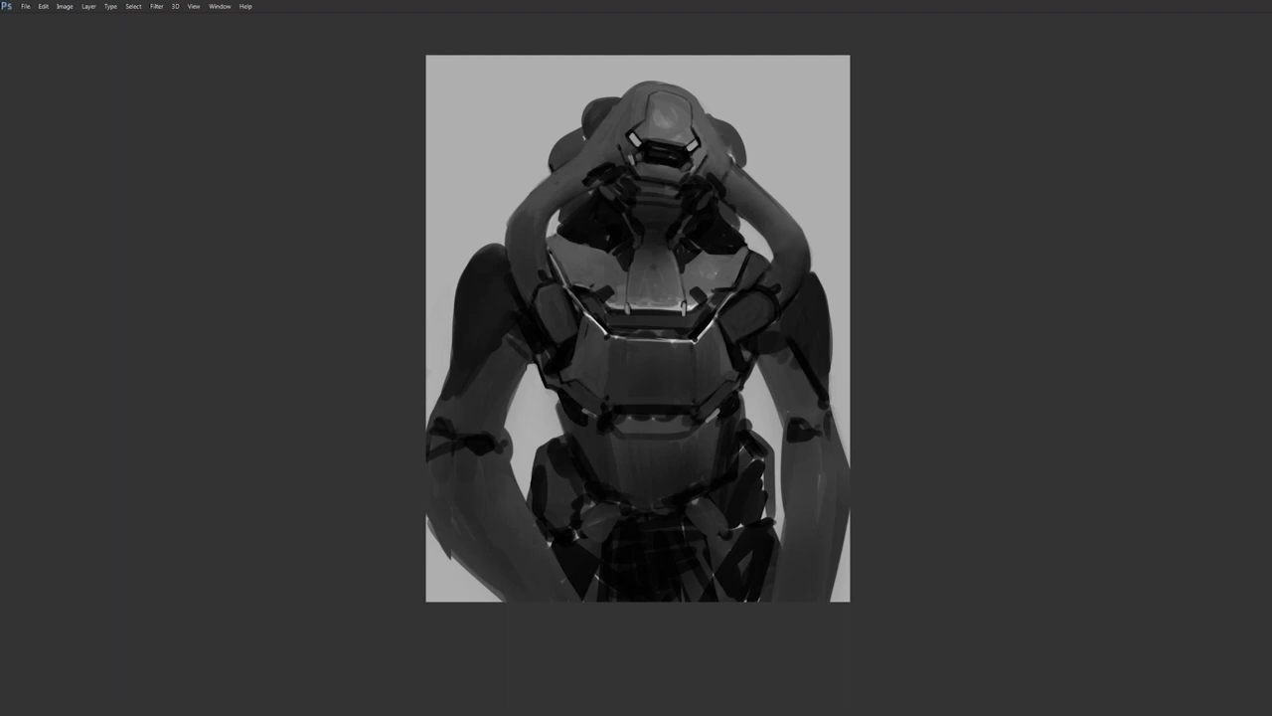
{"action": "left_click_drag", "start_coordinate": [728, 147], "coordinate": [733, 159]}
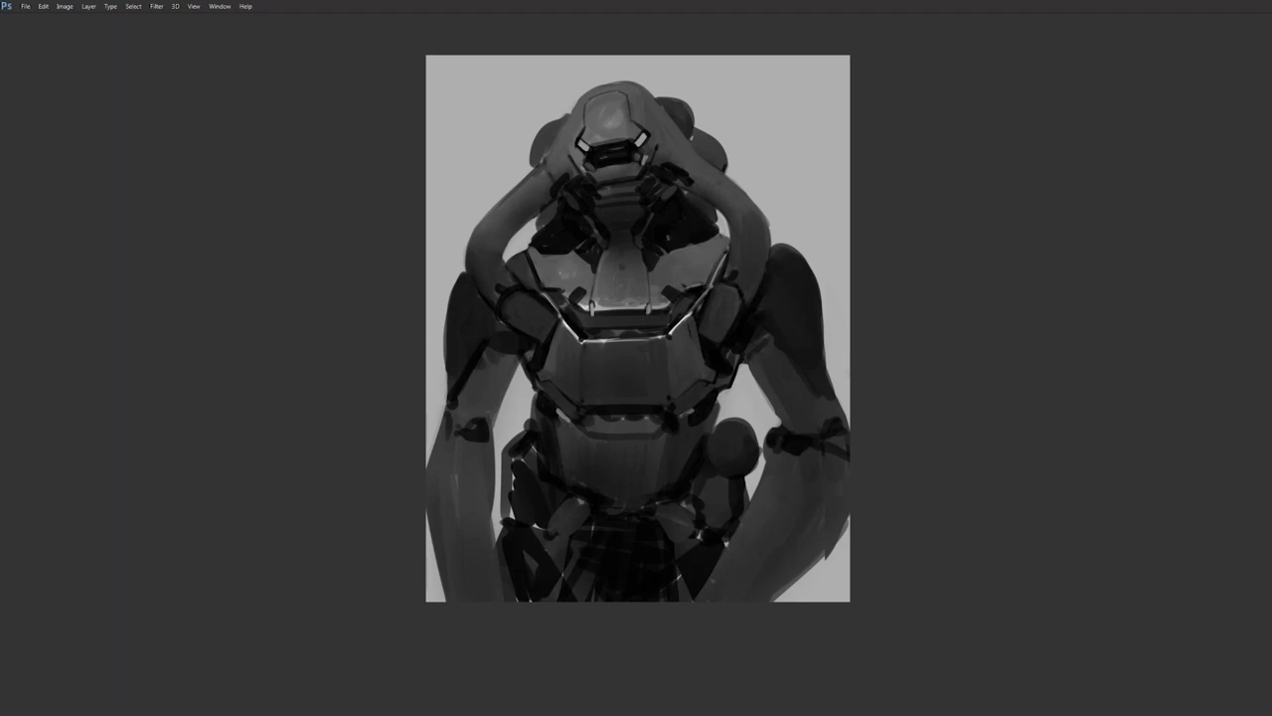
- Broaden and round the side of the abdomen plate with a larger brush, and check the whole figure in mirrored view
{"action": "key", "text": "ctrl+shift+h"}
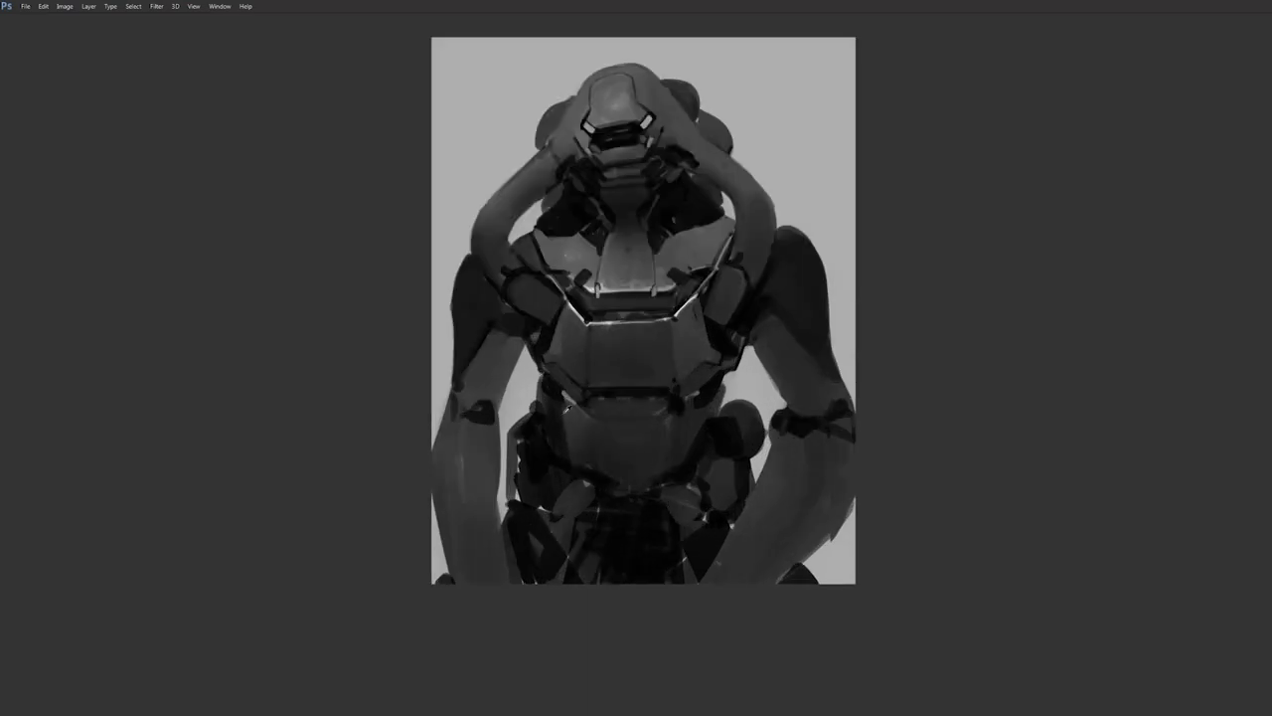
{"action": "key", "text": "bracketright"}
{"action": "key", "text": "bracketright"}
{"action": "left_click_drag", "start_coordinate": [560, 395], "coordinate": [564, 439]}
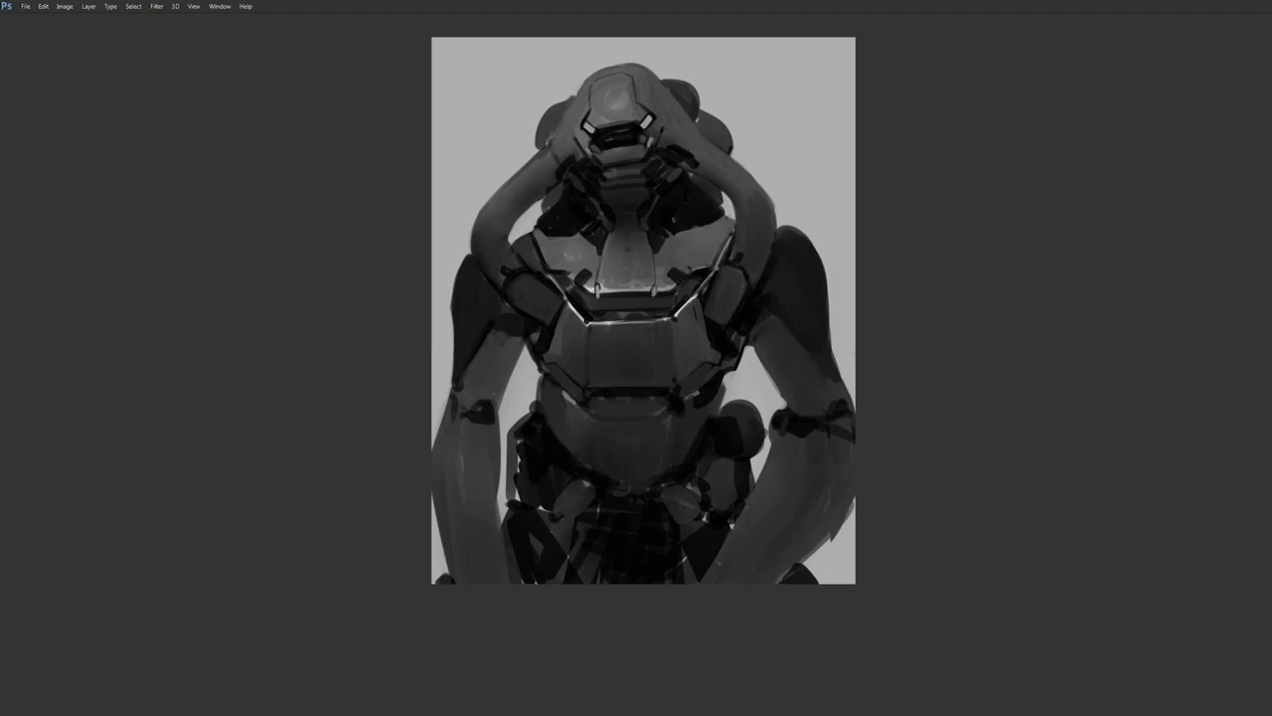
{"action": "scroll", "coordinate": [696, 472], "scroll_direction": "down", "scroll_amount": 3}
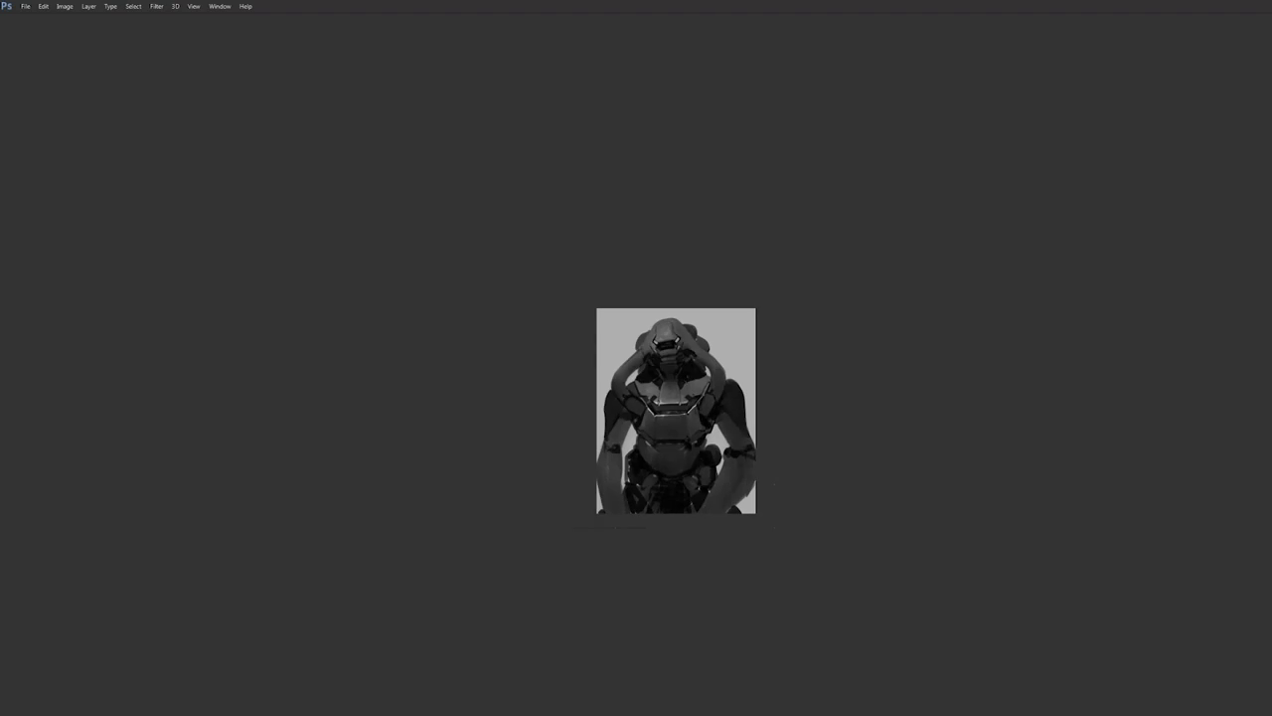
{"action": "scroll", "coordinate": [694, 483], "scroll_direction": "up", "scroll_amount": 2}
{"action": "scroll", "coordinate": [694, 483], "scroll_direction": "up", "scroll_amount": 2}
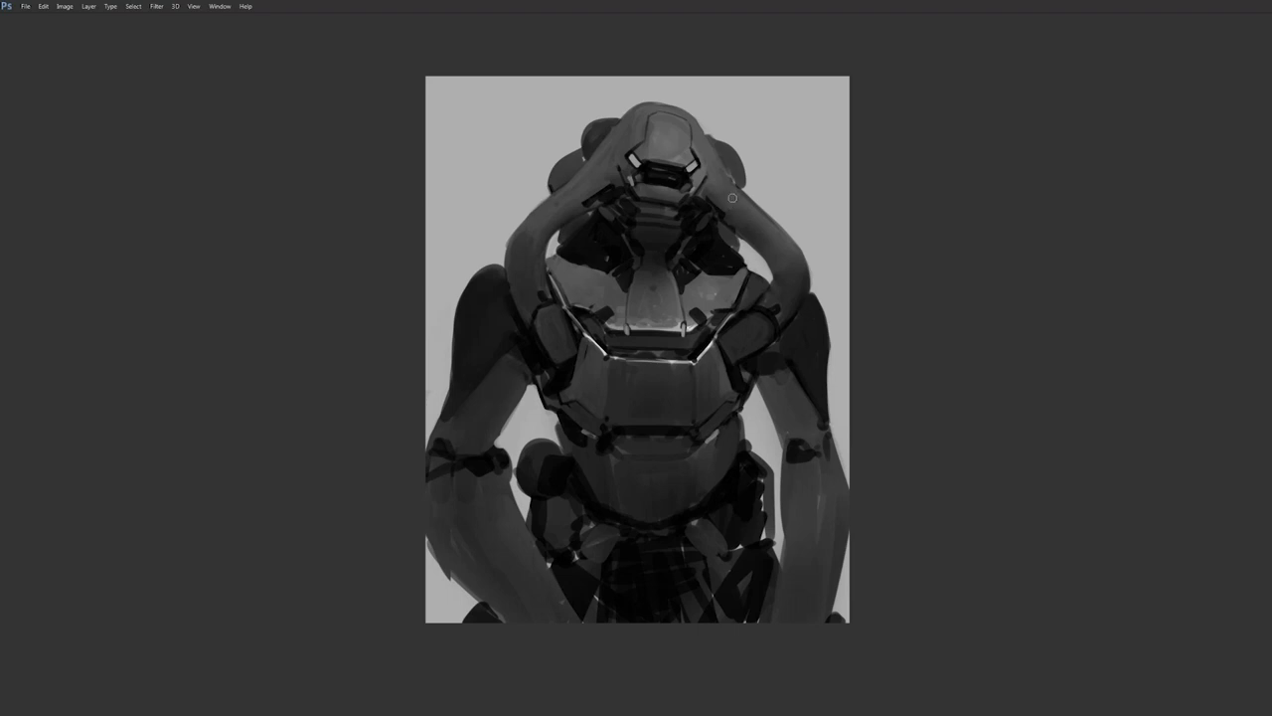
{"action": "key", "text": "ctrl+shift+h"}
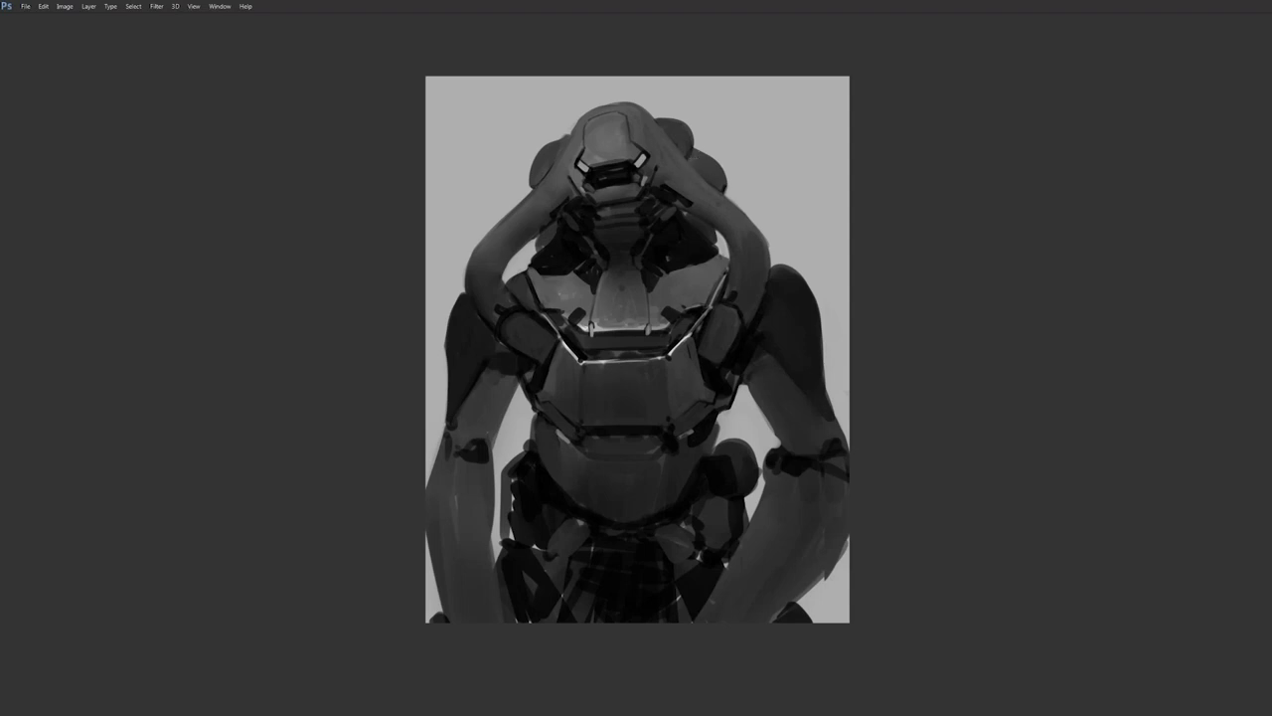
{"action": "key", "text": "ctrl+shift+h"}
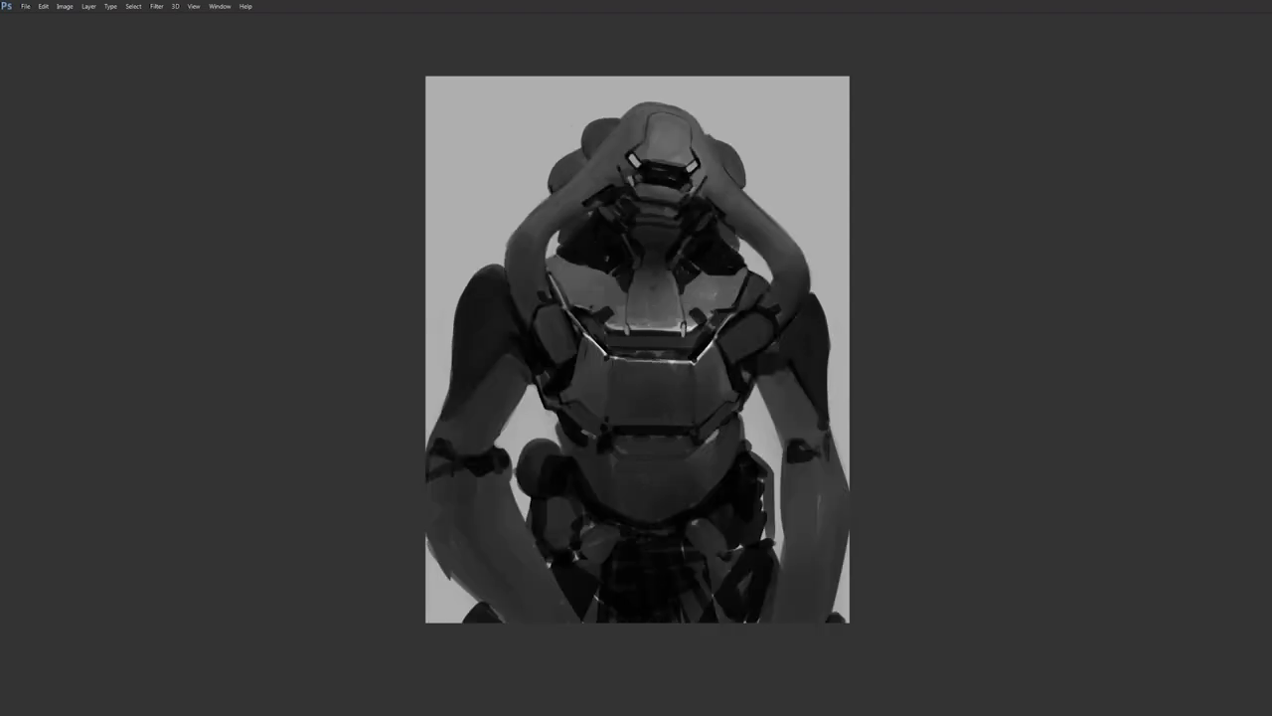
- Step back through the last few strokes and darken the bright lights at both ends of the visor
{"action": "scroll", "coordinate": [671, 171], "scroll_direction": "up", "scroll_amount": 2}
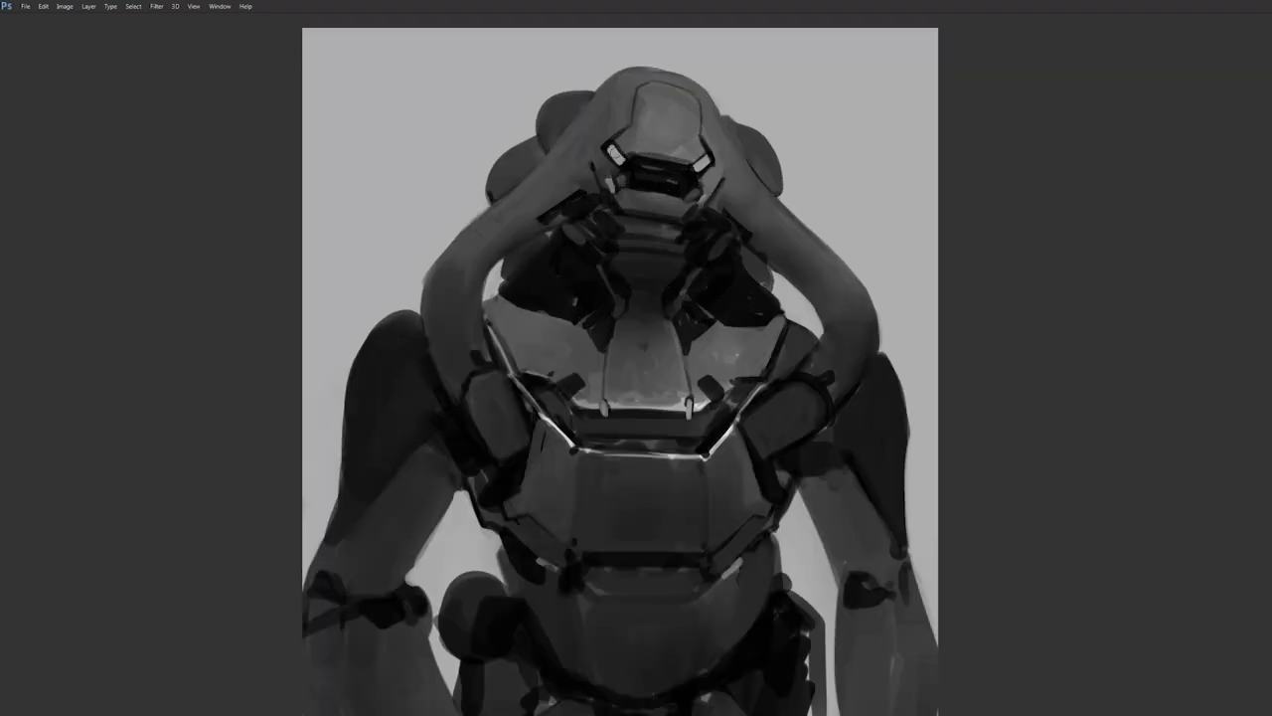
{"action": "key", "text": "ctrl+alt+z"}
{"action": "key", "text": "ctrl+alt+z"}
{"action": "key", "text": "ctrl+alt+z"}
{"action": "key", "text": "ctrl+alt+z"}
{"action": "left_click_drag", "start_coordinate": [705, 157], "coordinate": [700, 171]}
{"action": "scroll", "coordinate": [679, 253], "scroll_direction": "down", "scroll_amount": 2}
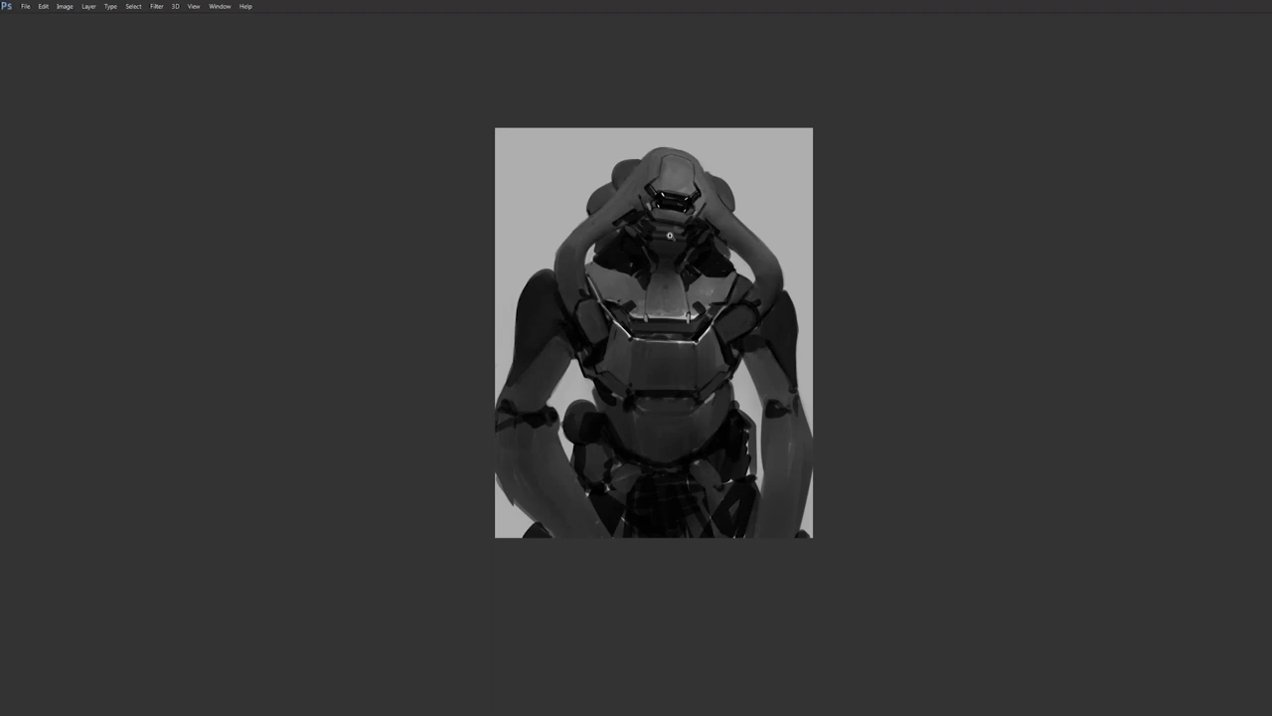
- Mirror the canvas and add small white highlights to the mechanical parts beside the helmet's jaw
{"action": "scroll", "coordinate": [682, 165], "scroll_direction": "up", "scroll_amount": 2}
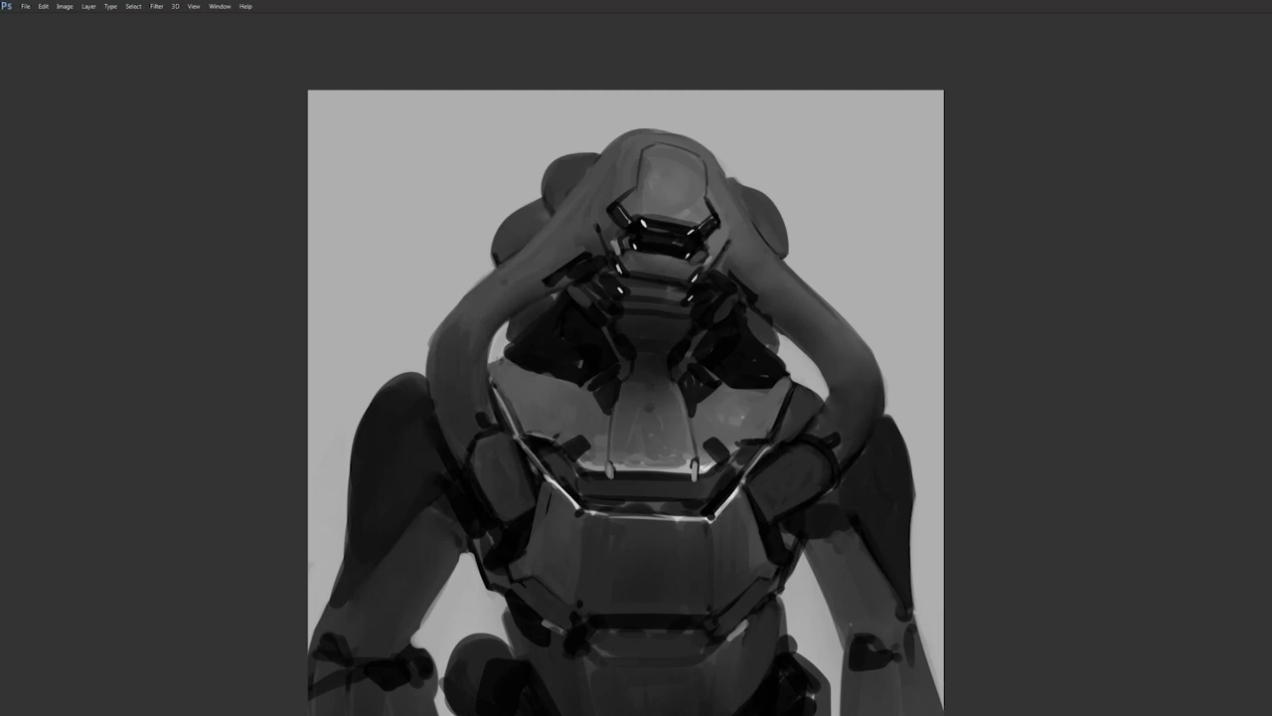
{"action": "left_click_drag", "start_coordinate": [650, 408], "coordinate": [629, 366]}
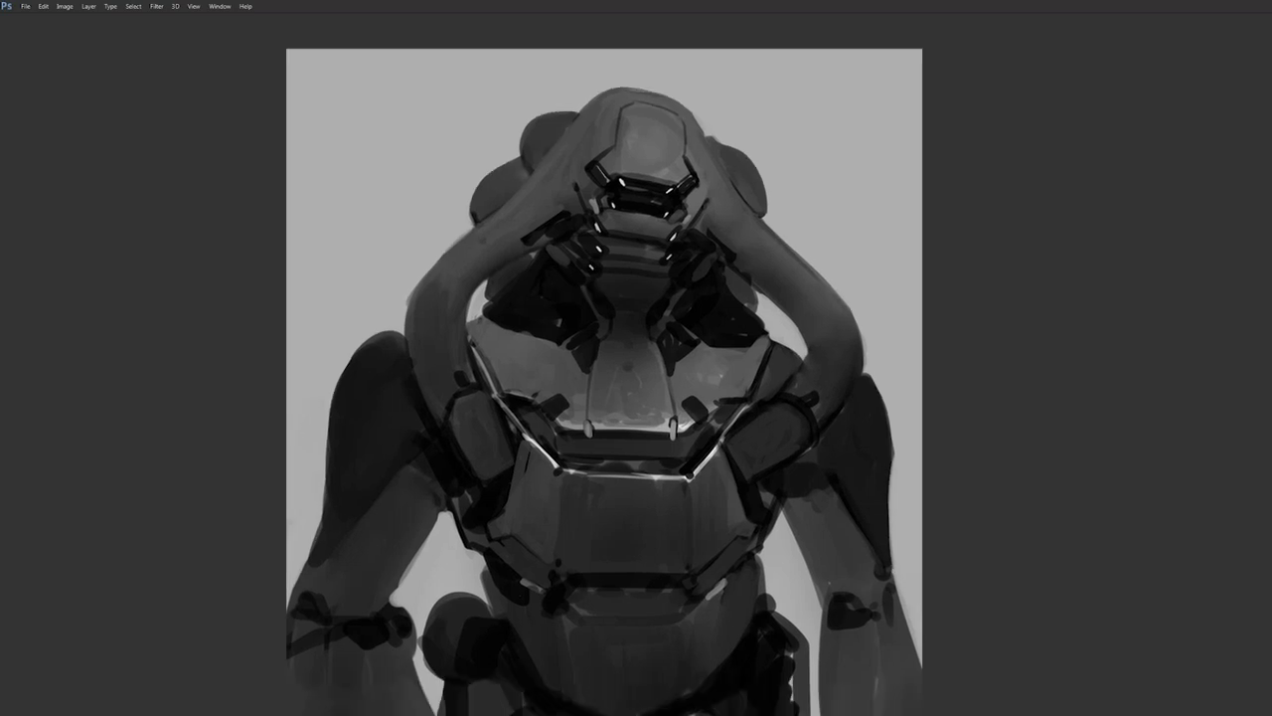
{"action": "scroll", "coordinate": [688, 346], "scroll_direction": "down", "scroll_amount": 4}
{"action": "key", "text": "ctrl+shift+h"}
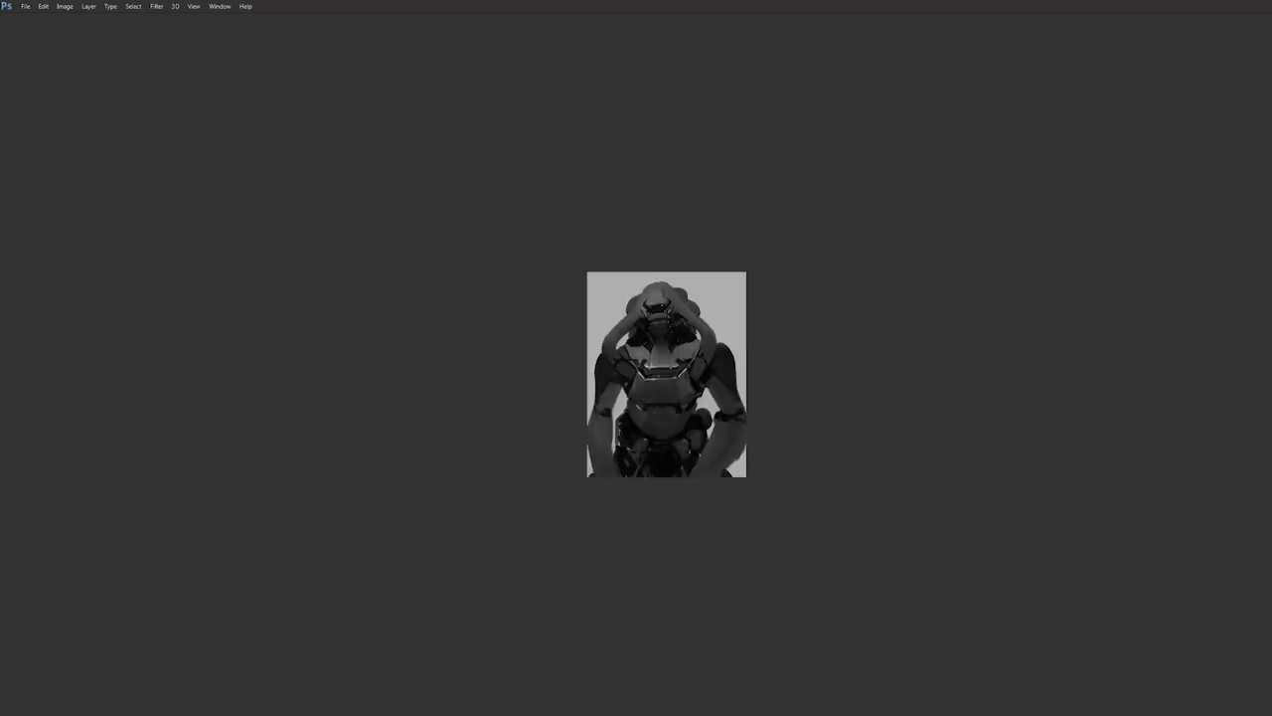
{"action": "scroll", "coordinate": [678, 333], "scroll_direction": "up", "scroll_amount": 3}
{"action": "key", "text": "ctrl+plus"}
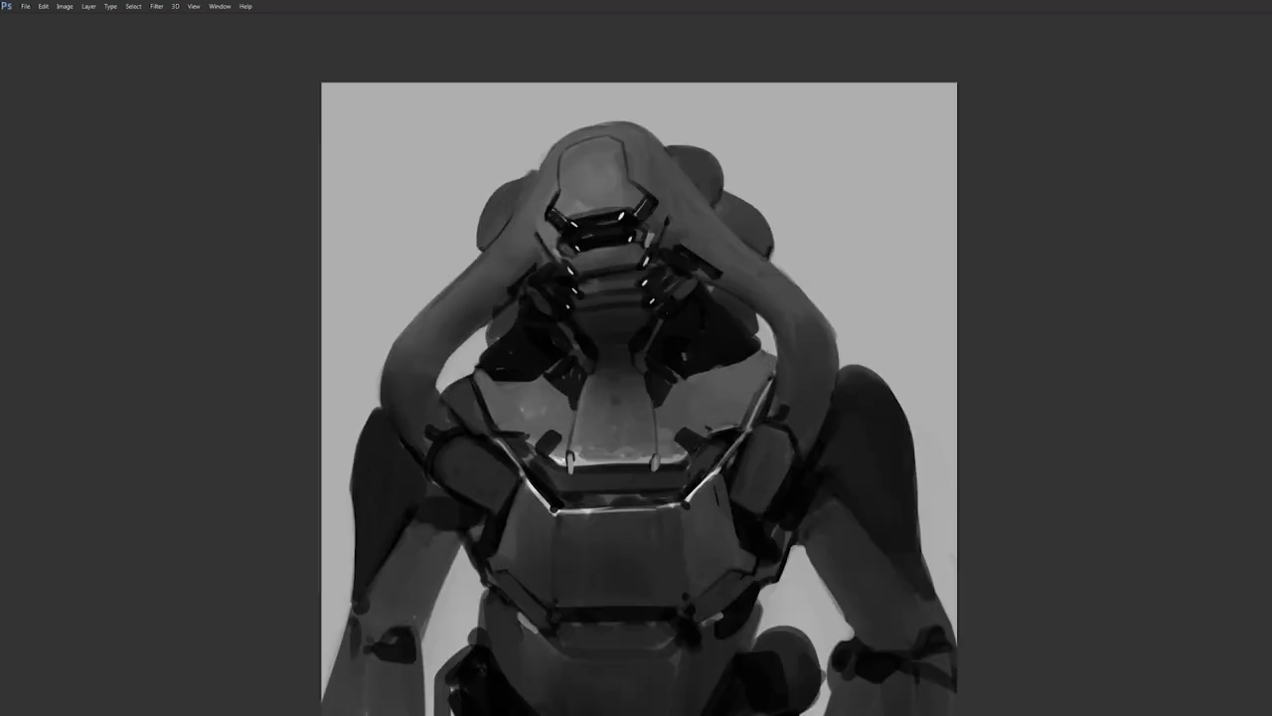
{"action": "key", "text": "ctrl+plus"}
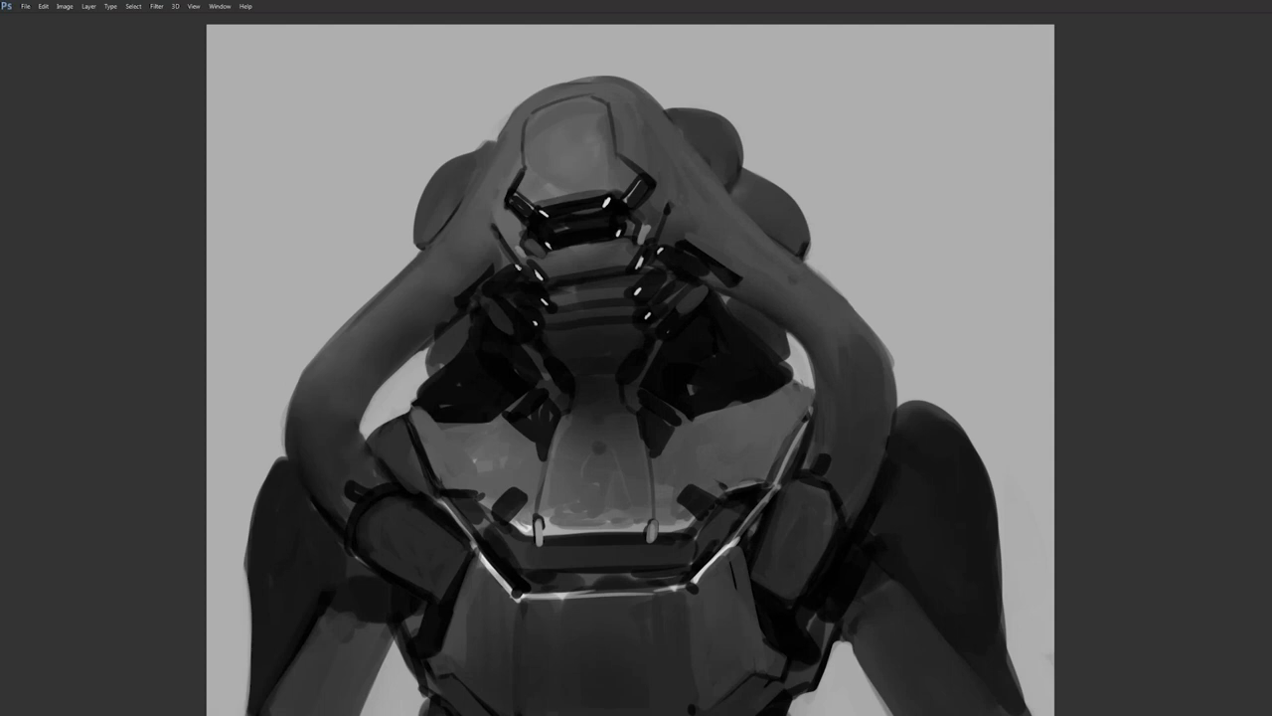
{"action": "left_click_drag", "start_coordinate": [663, 359], "coordinate": [658, 311]}
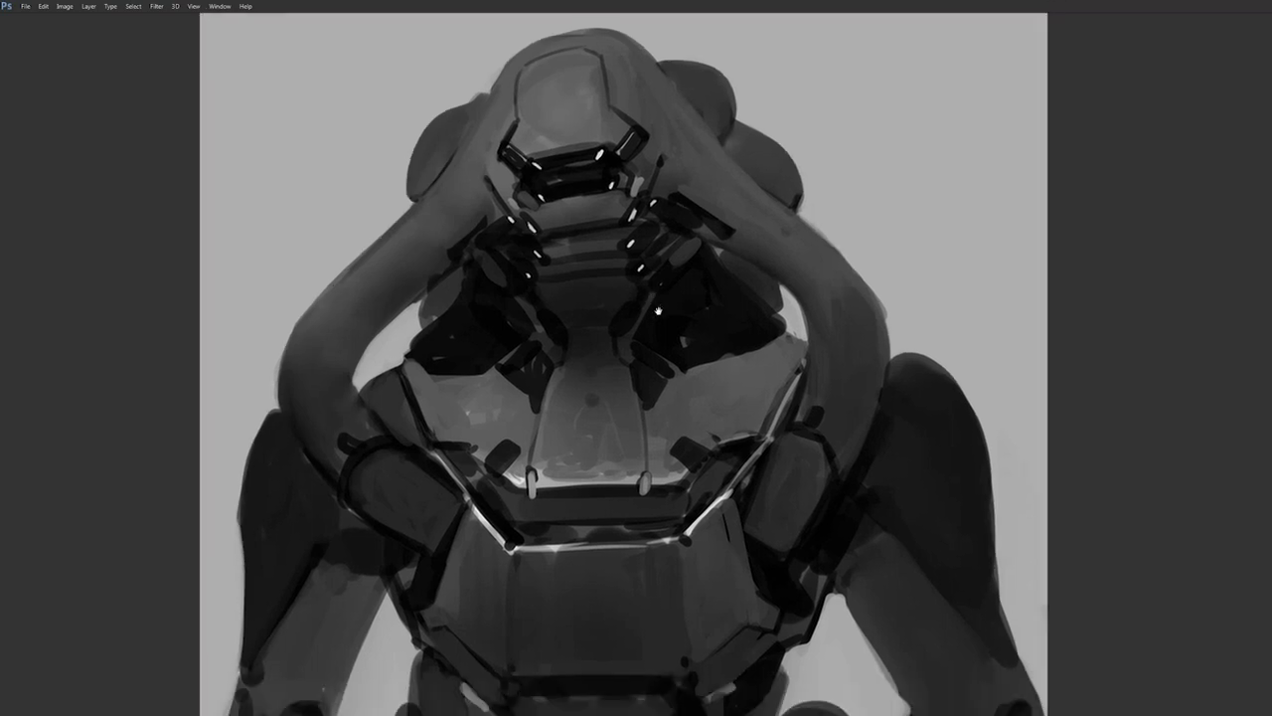
{"action": "left_click_drag", "start_coordinate": [491, 240], "coordinate": [509, 262]}
{"action": "key", "text": "ctrl+minus"}
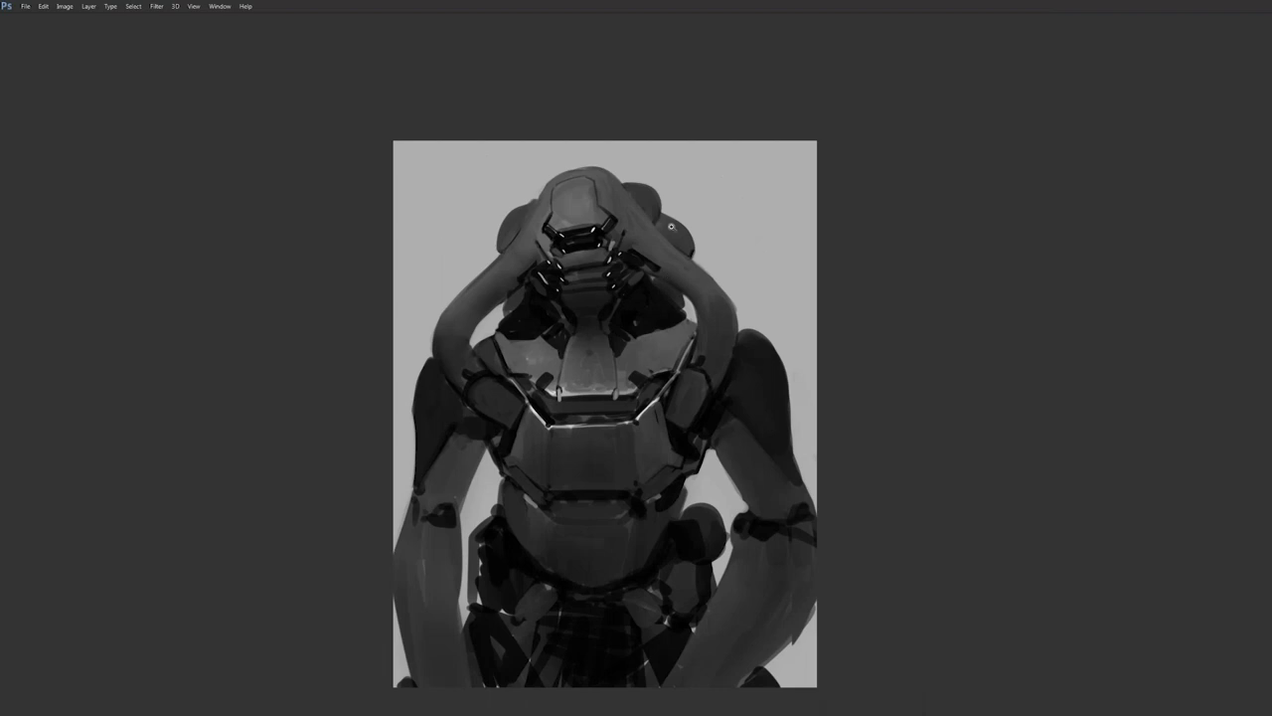
- Flip the canvas back and paint thin elongated highlights on the jaw joints and neck struts on both sides
{"action": "key", "text": "ctrl+shift+h"}
{"action": "scroll", "coordinate": [613, 302], "scroll_direction": "up", "scroll_amount": 3}
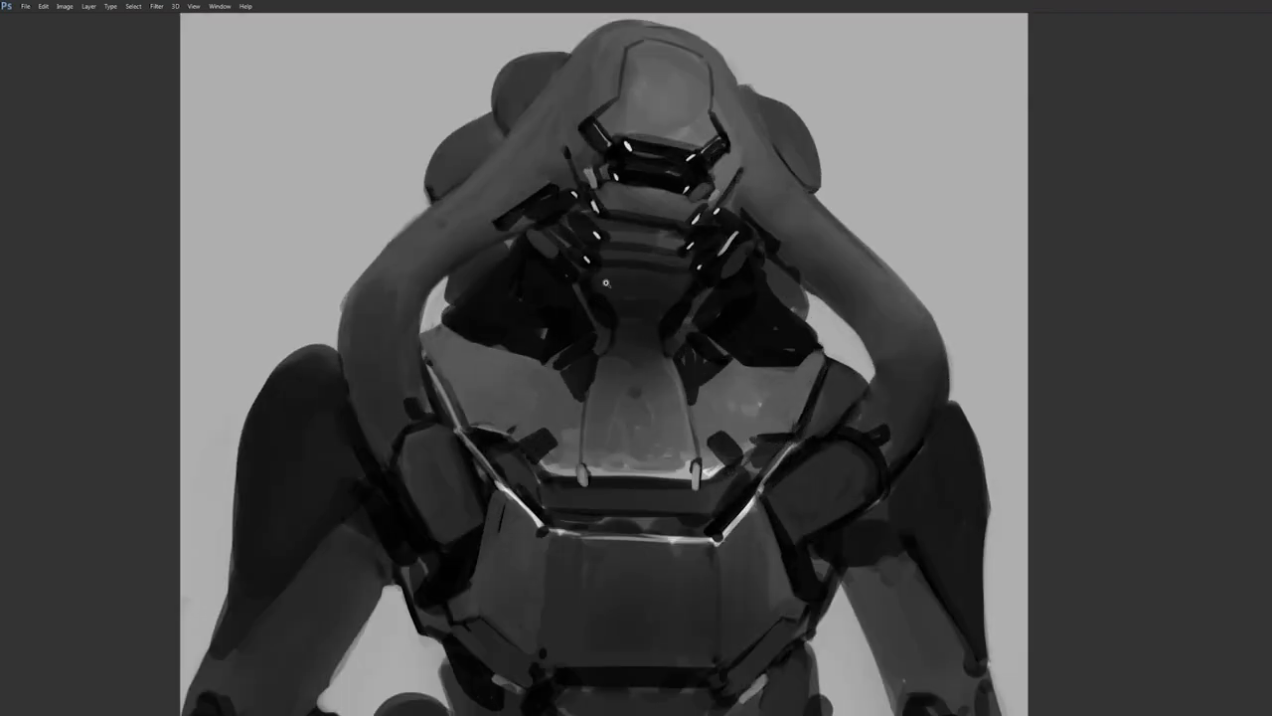
{"action": "left_click_drag", "start_coordinate": [550, 212], "coordinate": [564, 244]}
{"action": "left_click_drag", "start_coordinate": [733, 232], "coordinate": [719, 252]}
{"action": "left_click_drag", "start_coordinate": [559, 278], "coordinate": [586, 307]}
{"action": "left_click_drag", "start_coordinate": [724, 289], "coordinate": [713, 308]}
{"action": "scroll", "coordinate": [710, 318], "scroll_direction": "down", "scroll_amount": 3}
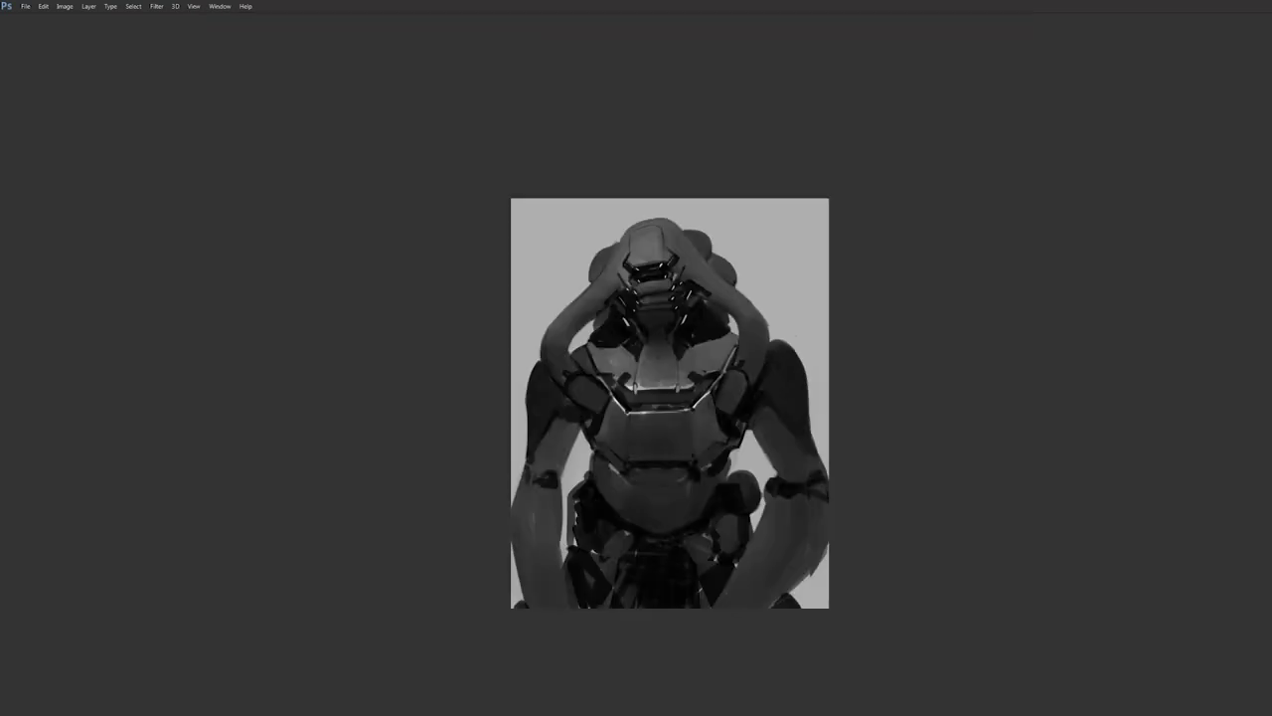
- Add short white highlights along the lower edges of the dark recesses above both upper chest plates
{"action": "scroll", "coordinate": [706, 348], "scroll_direction": "up", "scroll_amount": 2}
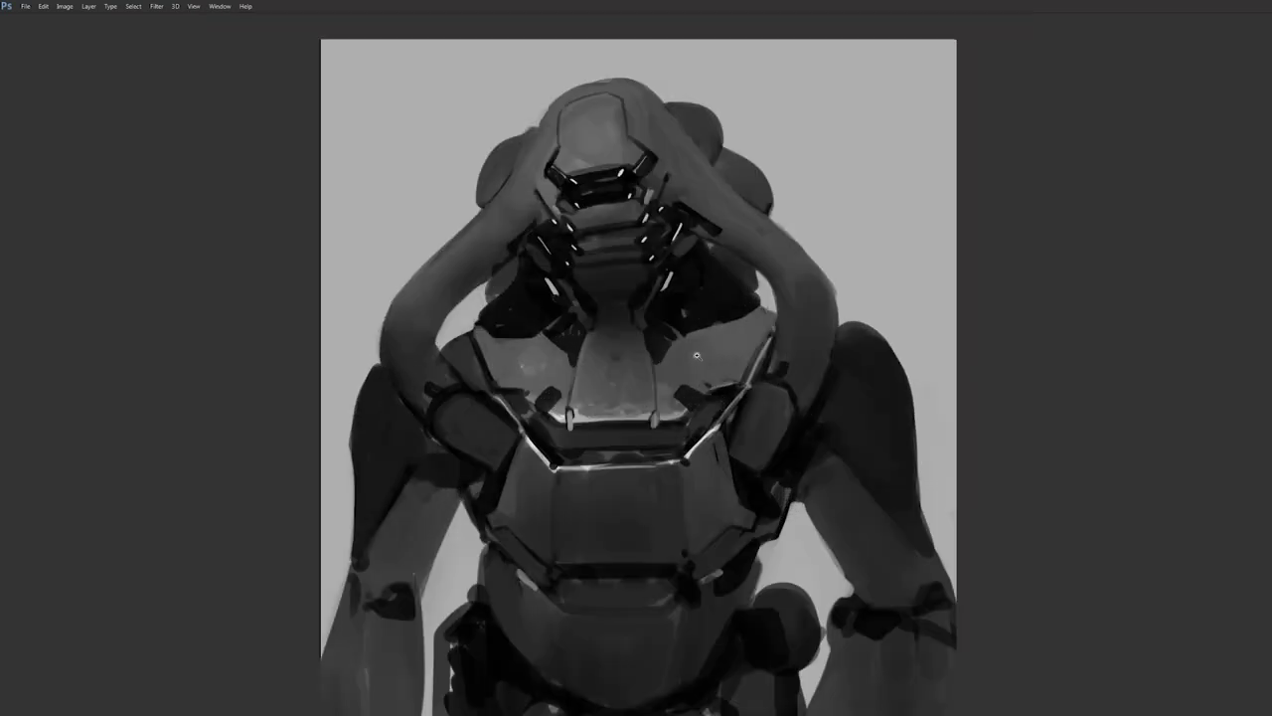
{"action": "scroll", "coordinate": [697, 355], "scroll_direction": "up", "scroll_amount": 1}
{"action": "left_click_drag", "start_coordinate": [451, 344], "coordinate": [471, 340]}
{"action": "left_click_drag", "start_coordinate": [686, 331], "coordinate": [711, 324]}
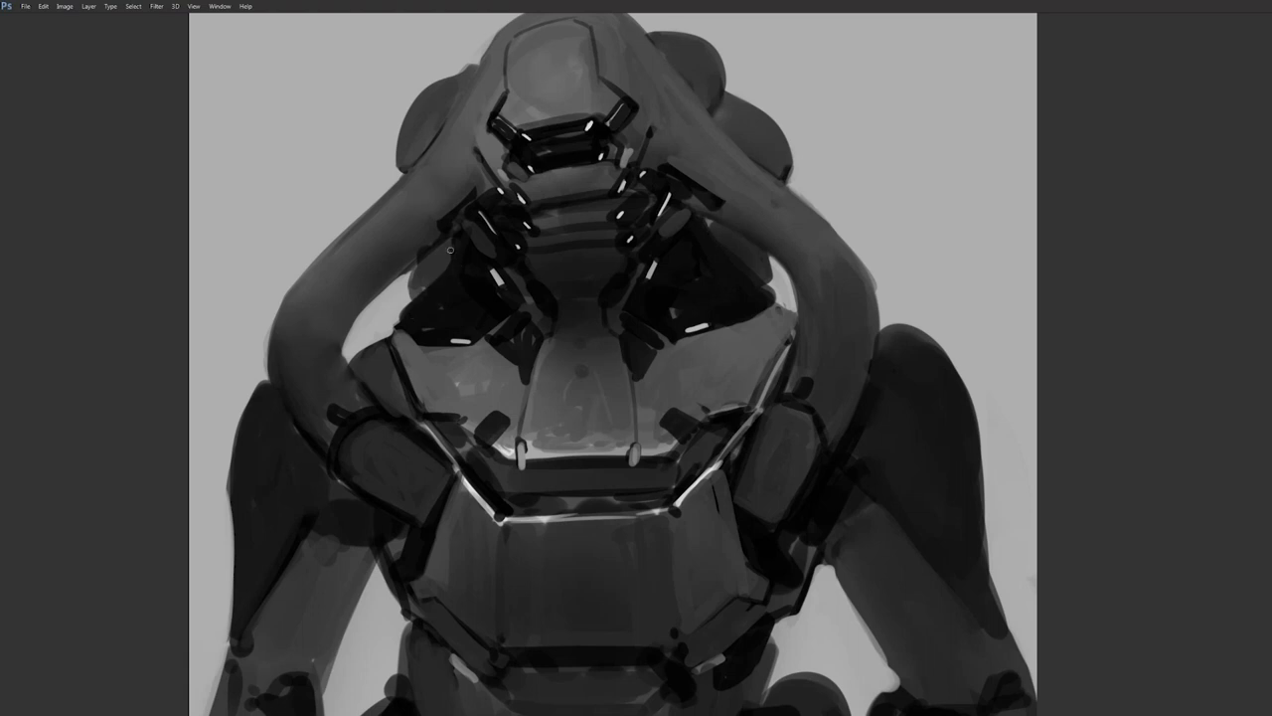
{"action": "key", "text": "ctrl+minus"}
{"action": "key", "text": "ctrl+minus"}
{"action": "key", "text": "ctrl+minus"}
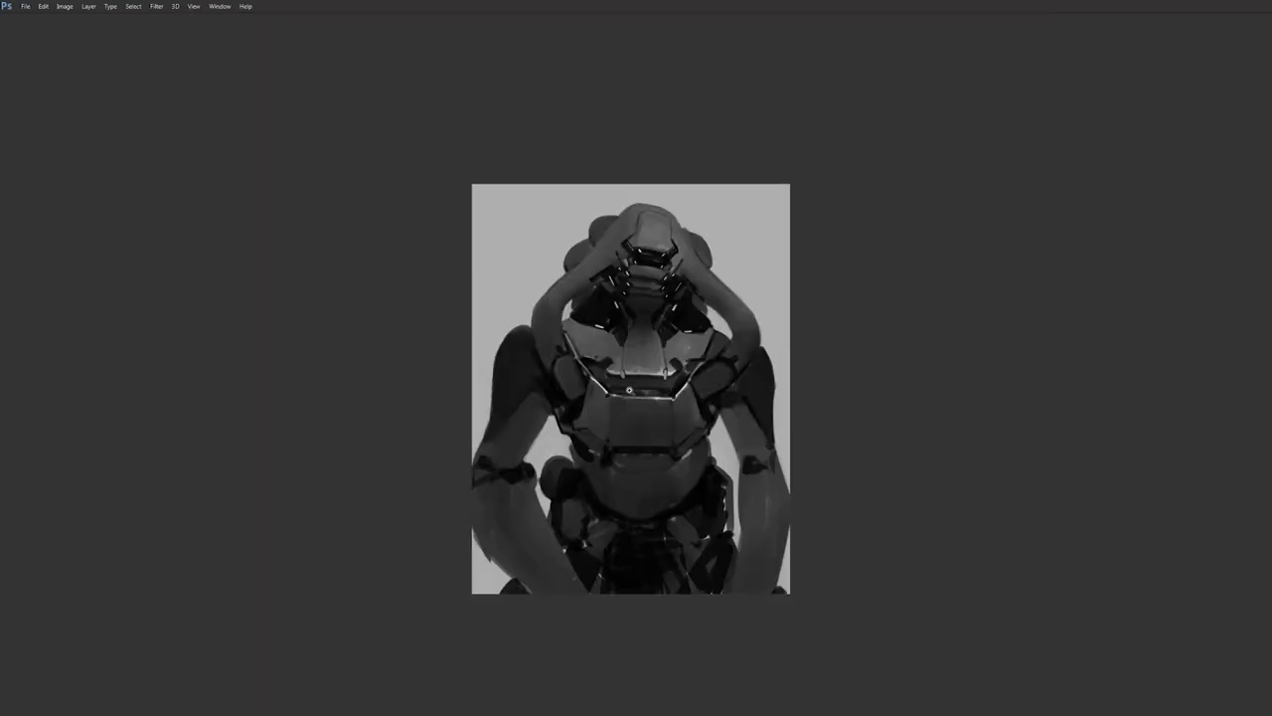
- Draw thin dark panel lines across both upper chest plates
{"action": "key", "text": "ctrl+plus"}
{"action": "key", "text": "ctrl+plus"}
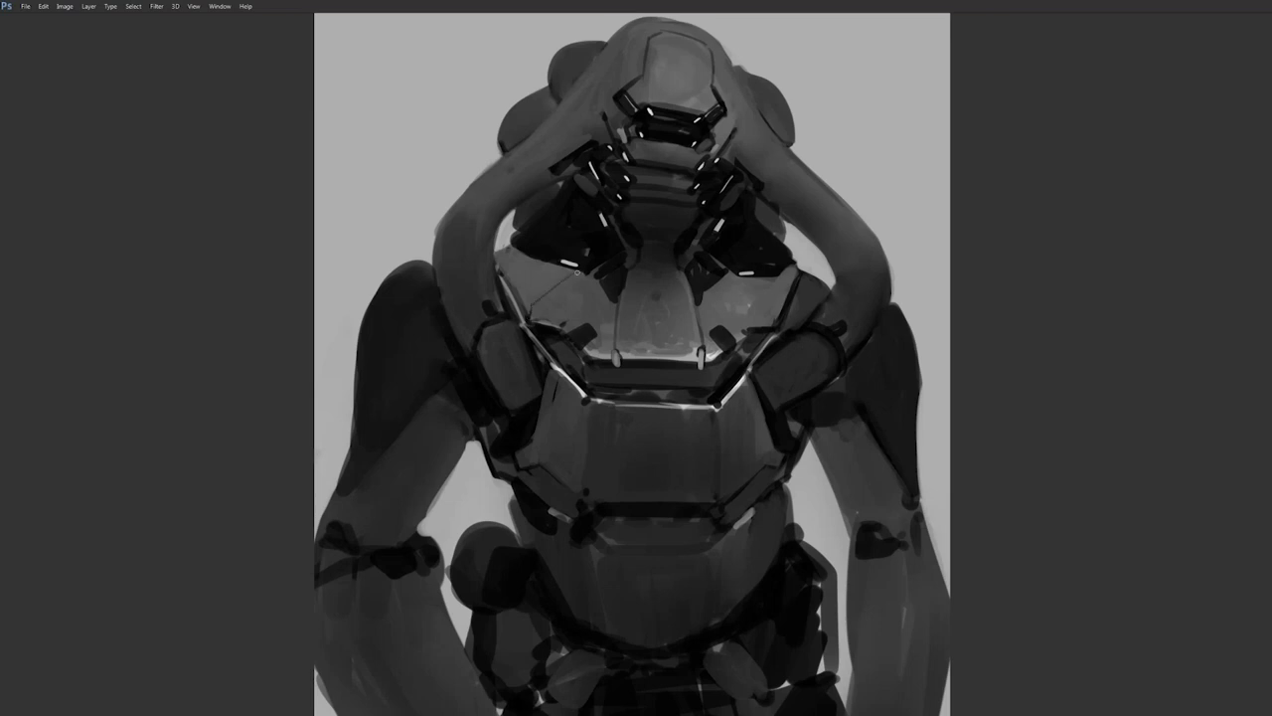
{"action": "left_click_drag", "start_coordinate": [542, 297], "coordinate": [575, 276]}
{"action": "left_click", "coordinate": [764, 288]}
{"action": "scroll", "coordinate": [762, 328], "scroll_direction": "down", "scroll_amount": 2}
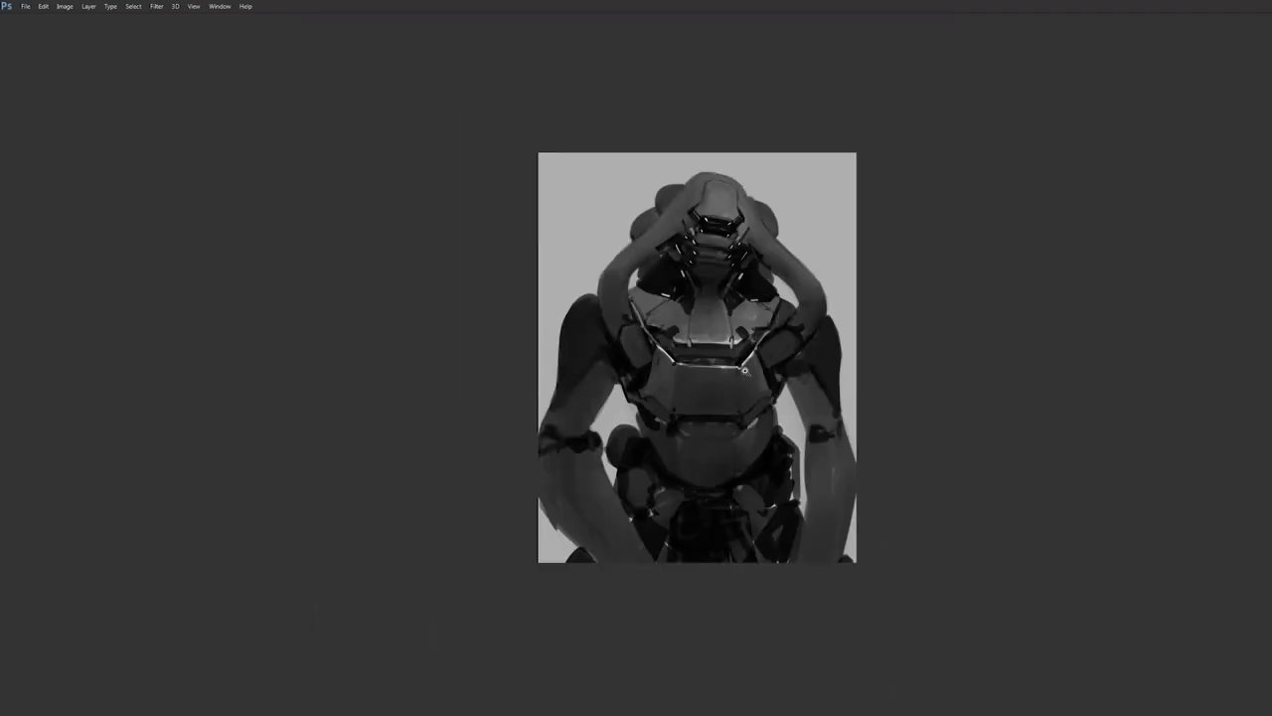
- Mirror the canvas and refine the panel seams and edges of the two upper chest plates
{"action": "key", "text": "ctrl+shift+h"}
{"action": "scroll", "coordinate": [616, 304], "scroll_direction": "up", "scroll_amount": 2}
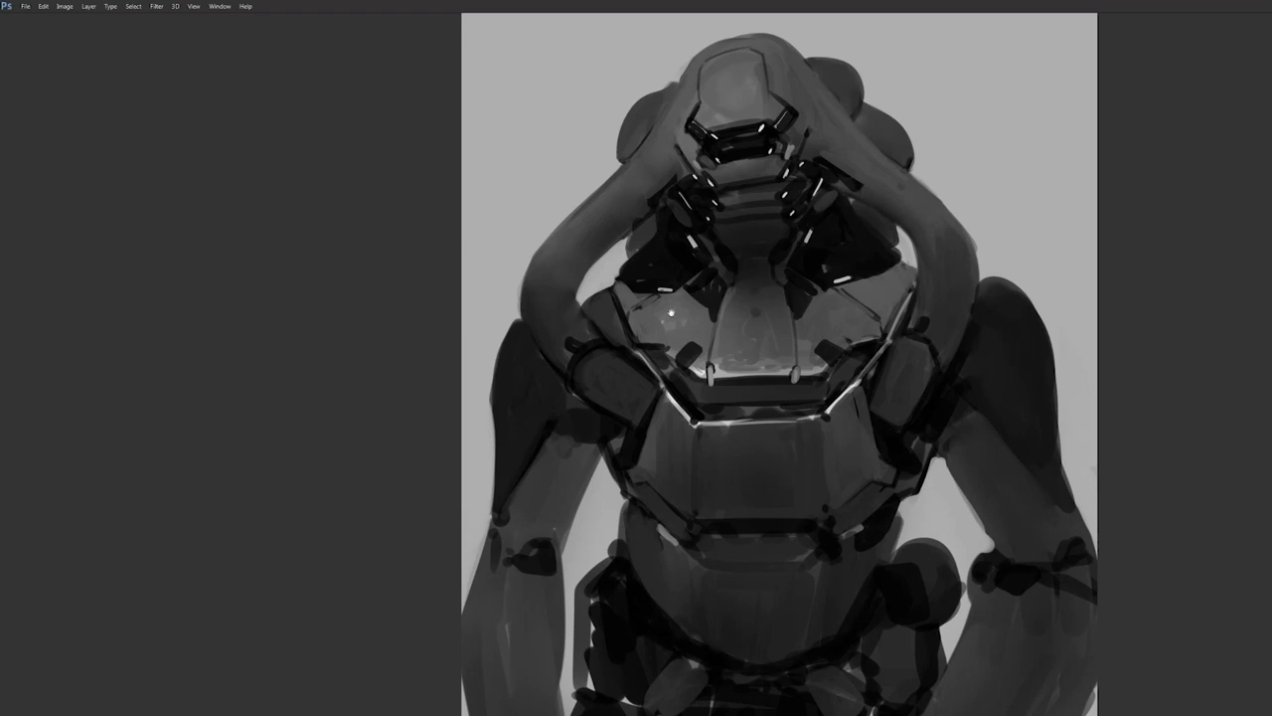
{"action": "left_click_drag", "start_coordinate": [670, 312], "coordinate": [584, 302]}
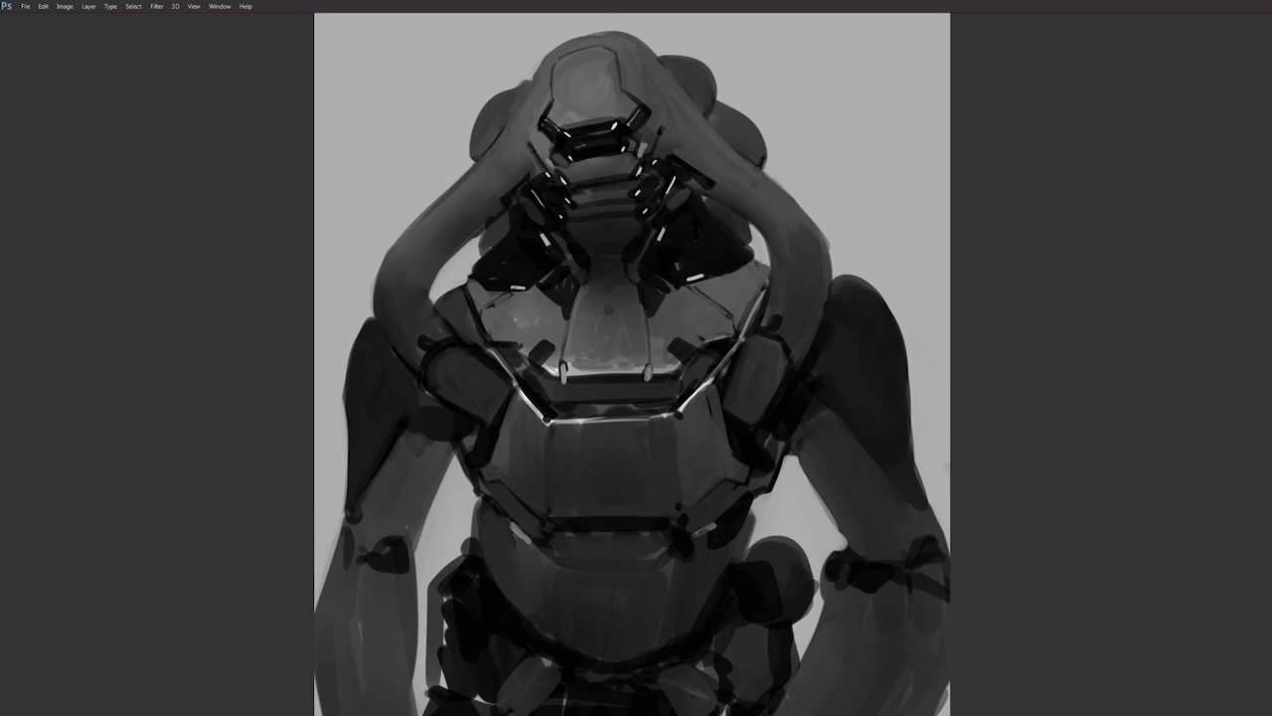
{"action": "left_click_drag", "start_coordinate": [589, 337], "coordinate": [592, 317]}
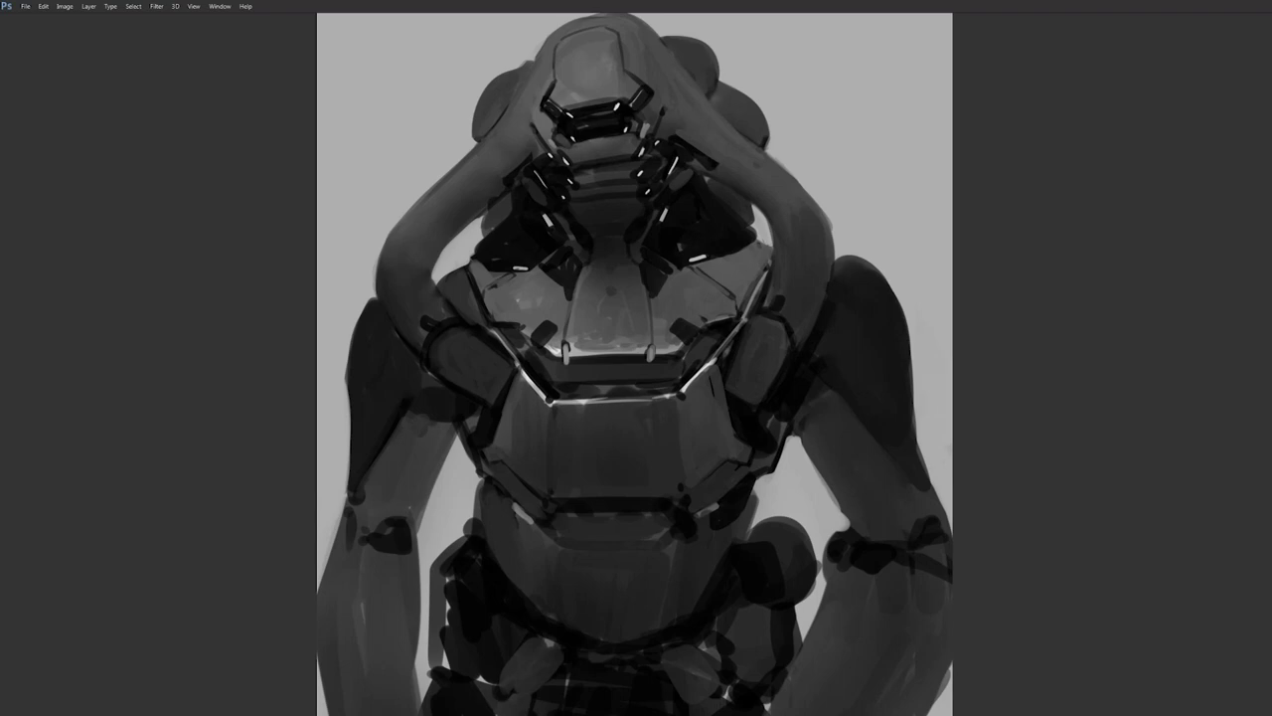
- Mirror the canvas and paint small dark rounded pieces along the inner edges of both hood arms, beside the dark recesses
{"action": "key", "text": "ctrl+minus"}
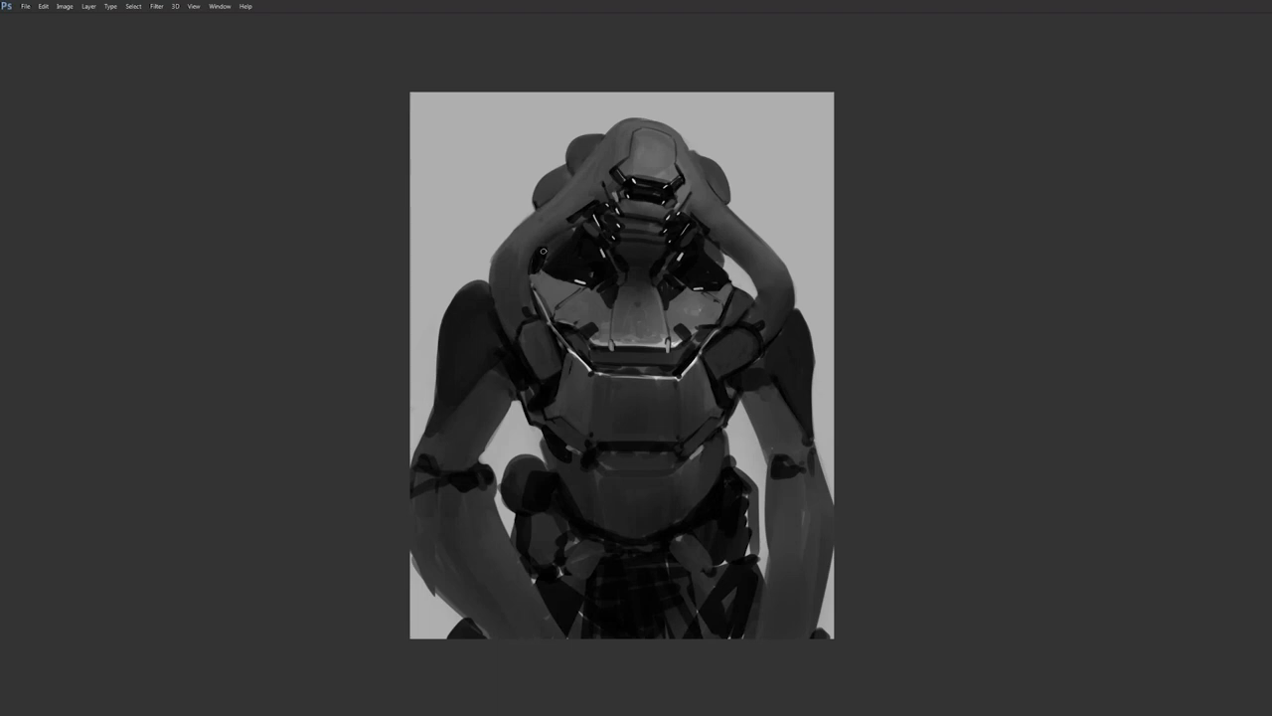
{"action": "mouse_move", "coordinate": [725, 255]}
{"action": "left_mouse_down"}
{"action": "mouse_move", "coordinate": [744, 287]}
{"action": "mouse_move", "coordinate": [726, 263]}
{"action": "left_mouse_up"}
{"action": "left_click_drag", "start_coordinate": [575, 228], "coordinate": [562, 231]}
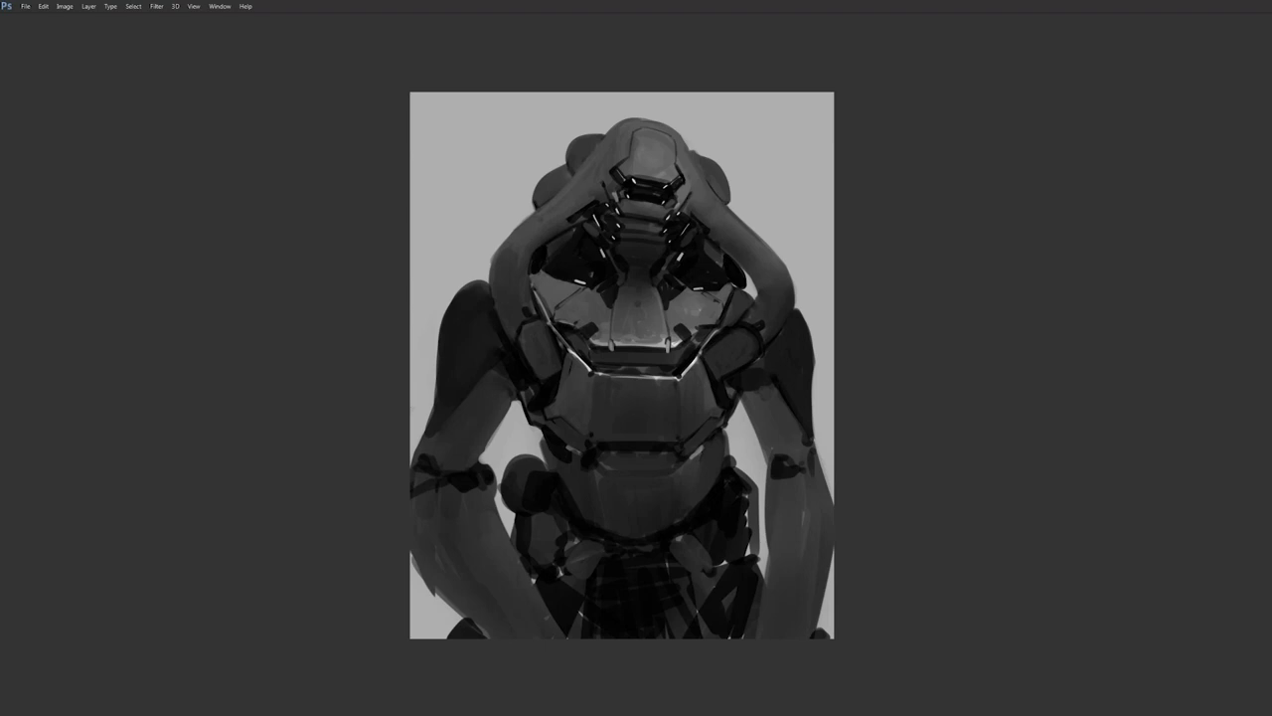
{"action": "scroll", "coordinate": [685, 301], "scroll_direction": "down", "scroll_amount": 3}
{"action": "scroll", "coordinate": [685, 330], "scroll_direction": "up", "scroll_amount": 3}
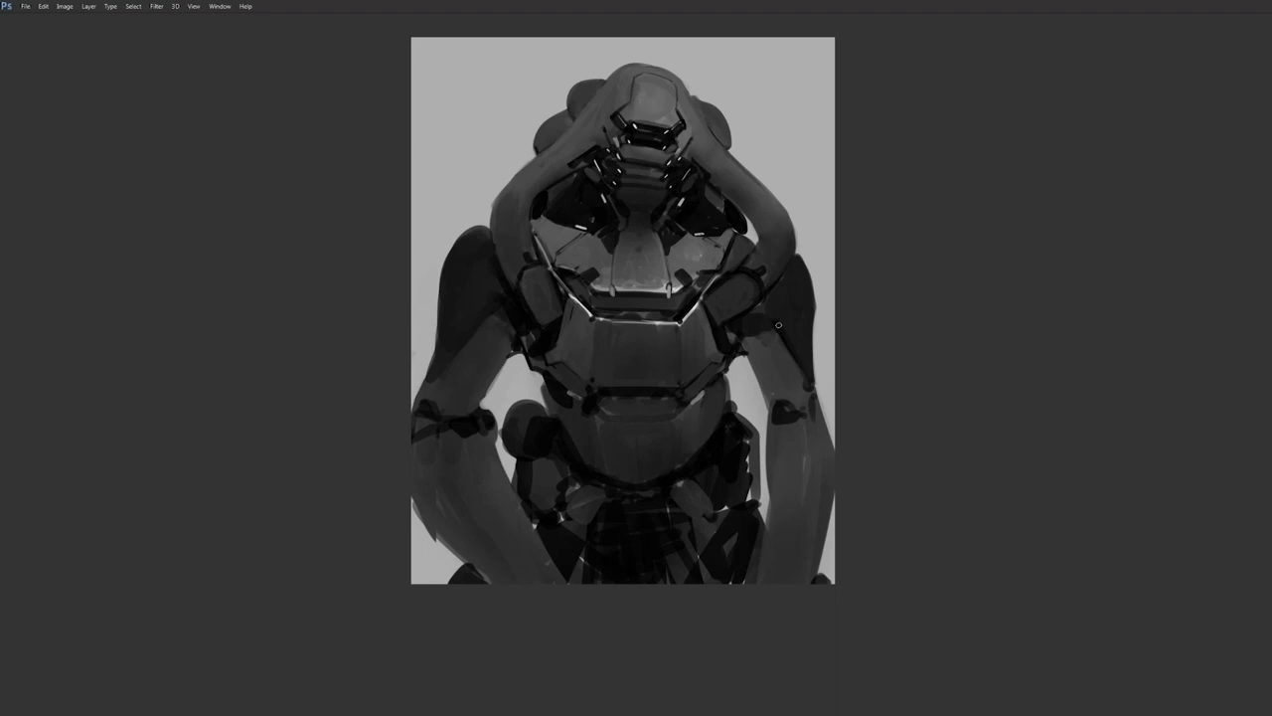
- Smooth the tone of the central chest plate and touch up the upper outer corner of the adjoining plate
{"action": "left_click_drag", "start_coordinate": [720, 326], "coordinate": [747, 281]}
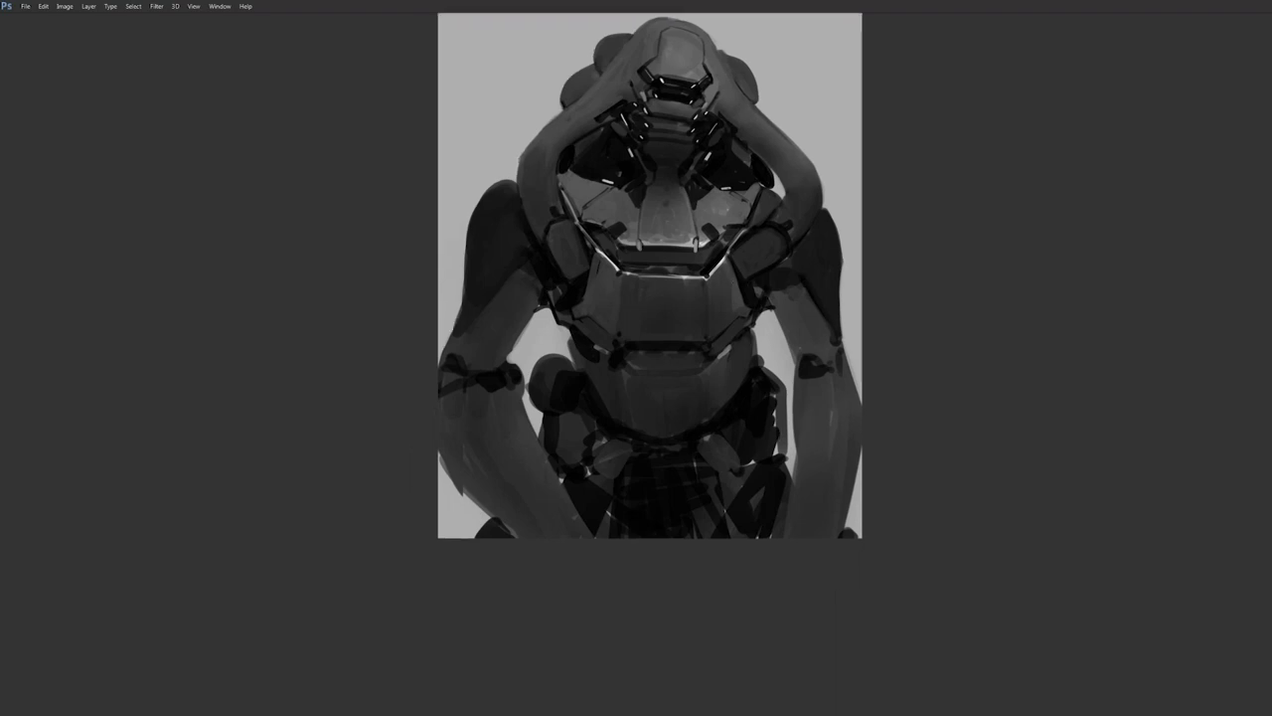
{"action": "scroll", "coordinate": [628, 242], "scroll_direction": "up", "scroll_amount": 1}
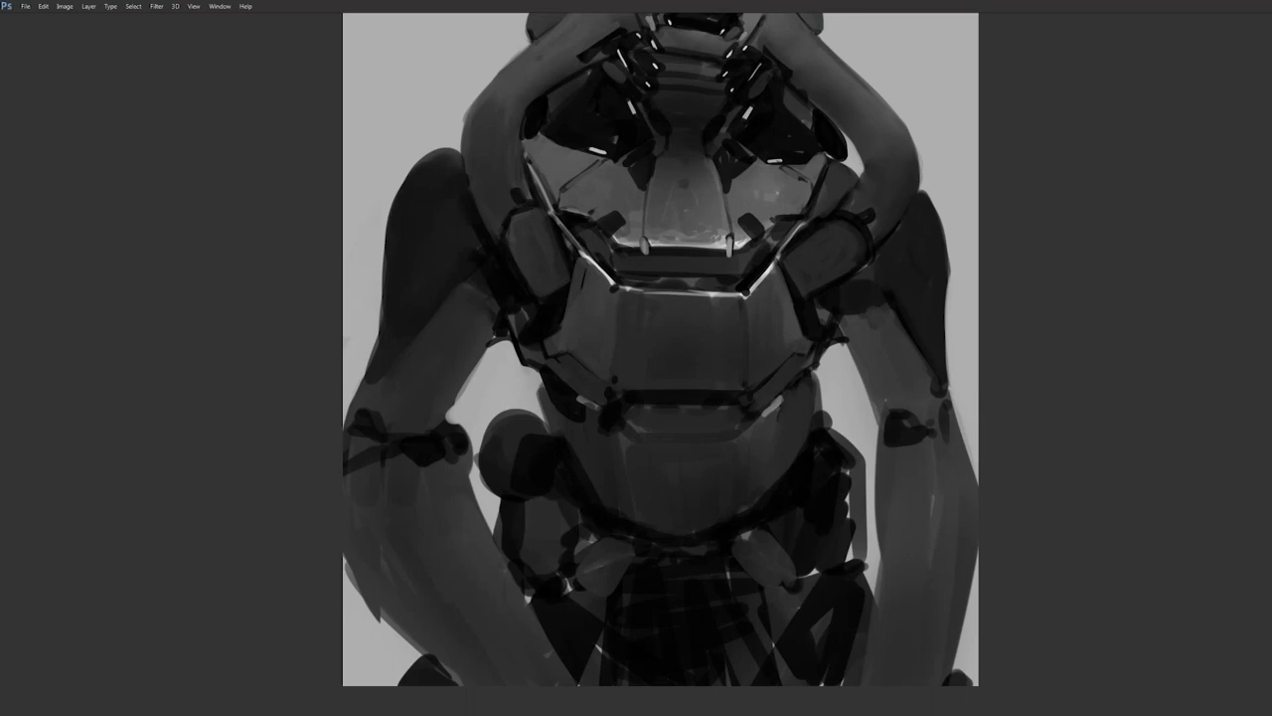
{"action": "left_click_drag", "start_coordinate": [687, 227], "coordinate": [701, 224]}
{"action": "left_click_drag", "start_coordinate": [654, 231], "coordinate": [688, 285]}
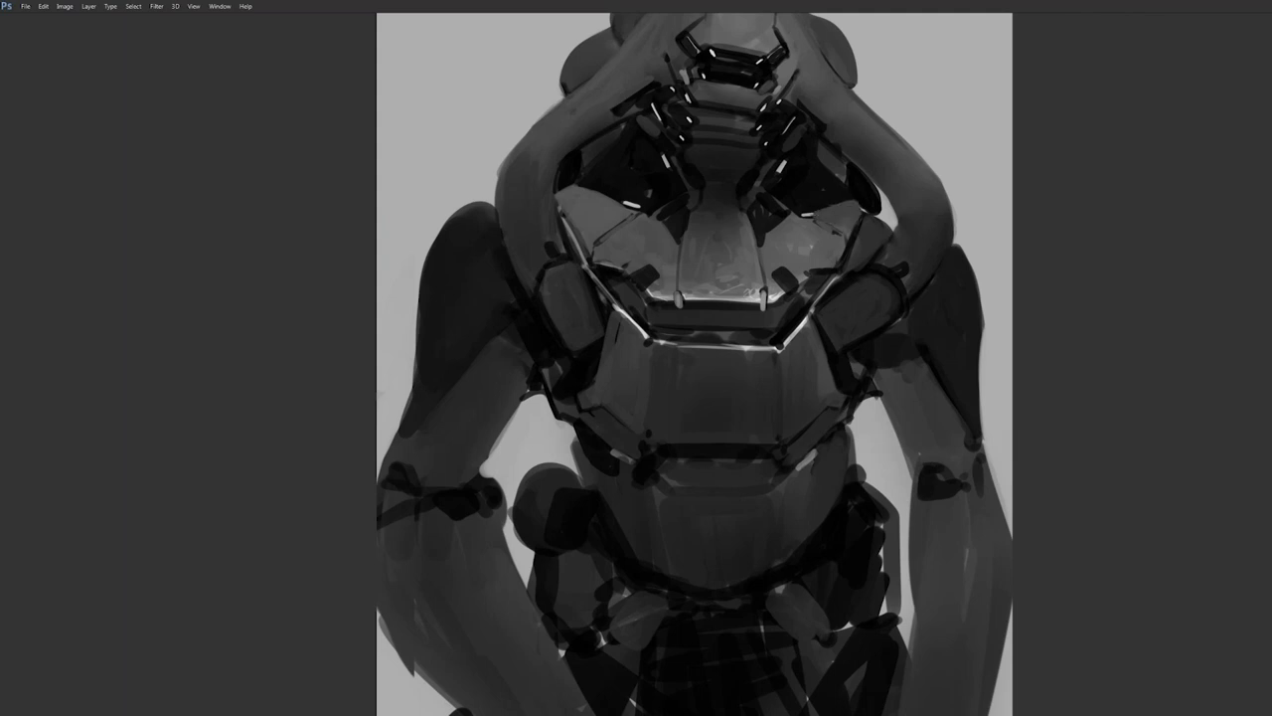
{"action": "left_click_drag", "start_coordinate": [555, 192], "coordinate": [575, 185]}
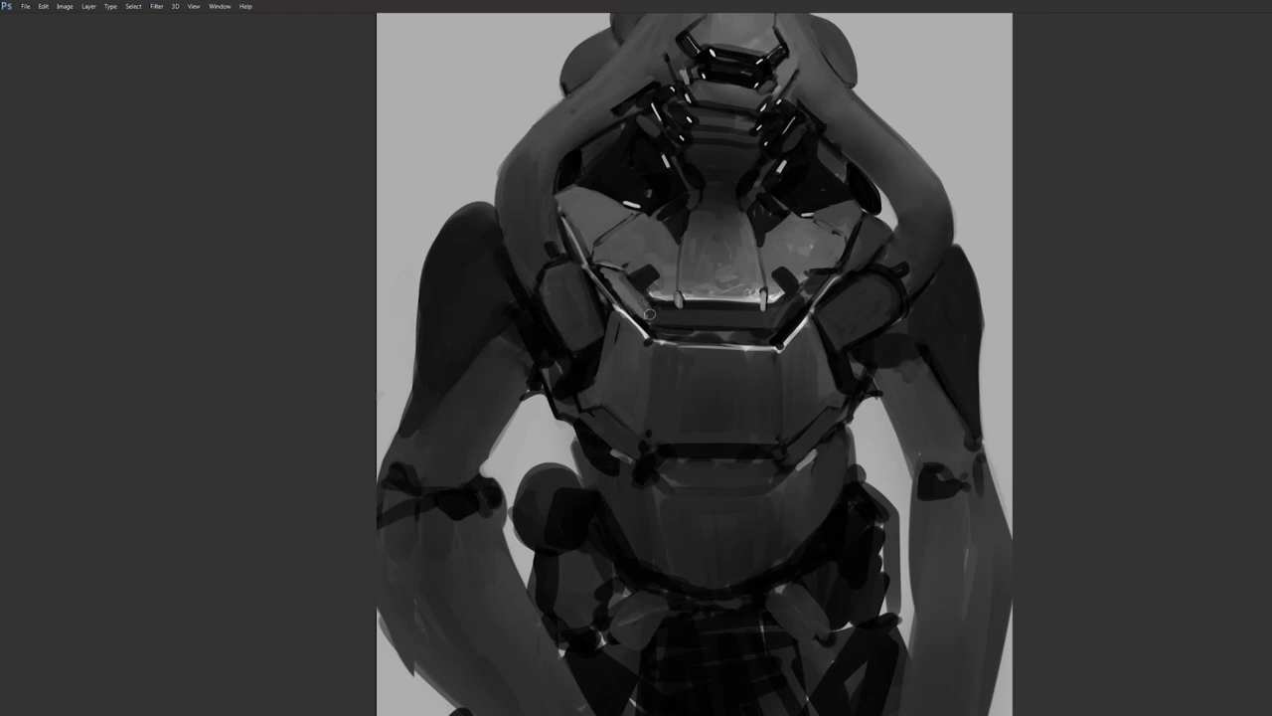
- Cover the dark recess beneath the upper chest plates with mid-grey from end to end, forming a lighter collar band
{"action": "left_click_drag", "start_coordinate": [606, 280], "coordinate": [640, 314]}
{"action": "key", "text": "ctrl+z"}
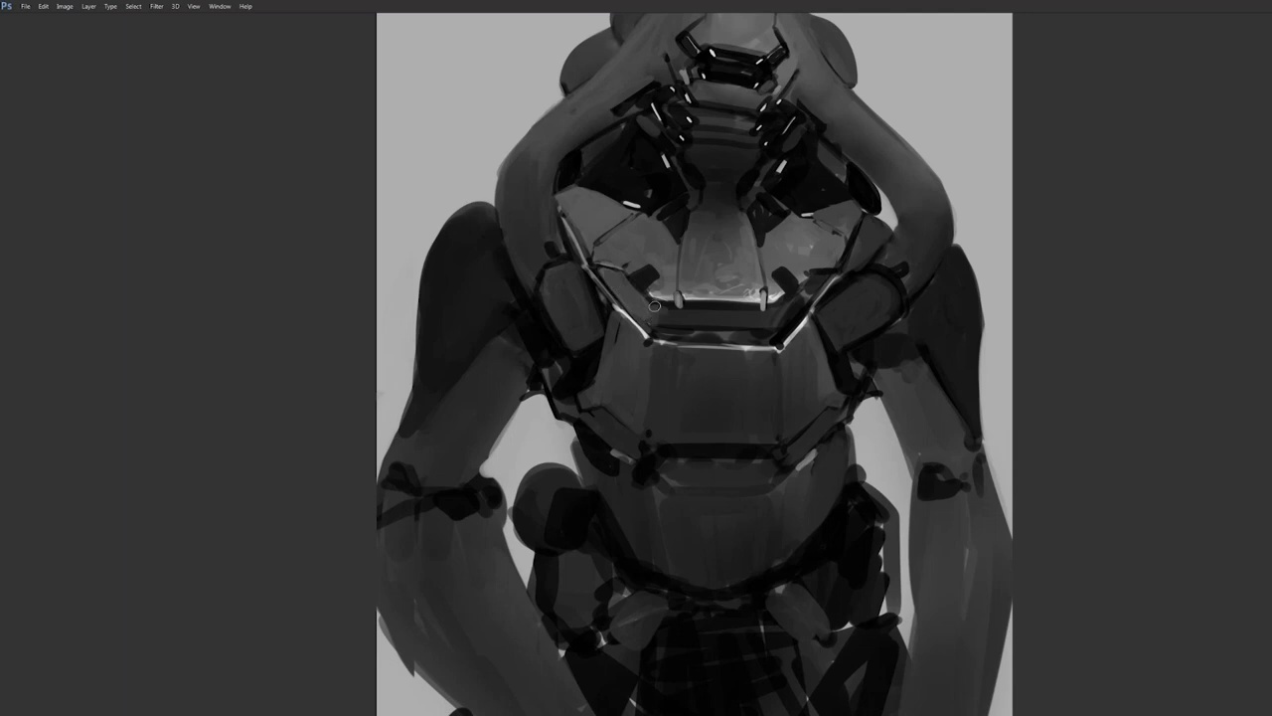
{"action": "left_click_drag", "start_coordinate": [663, 314], "coordinate": [669, 329]}
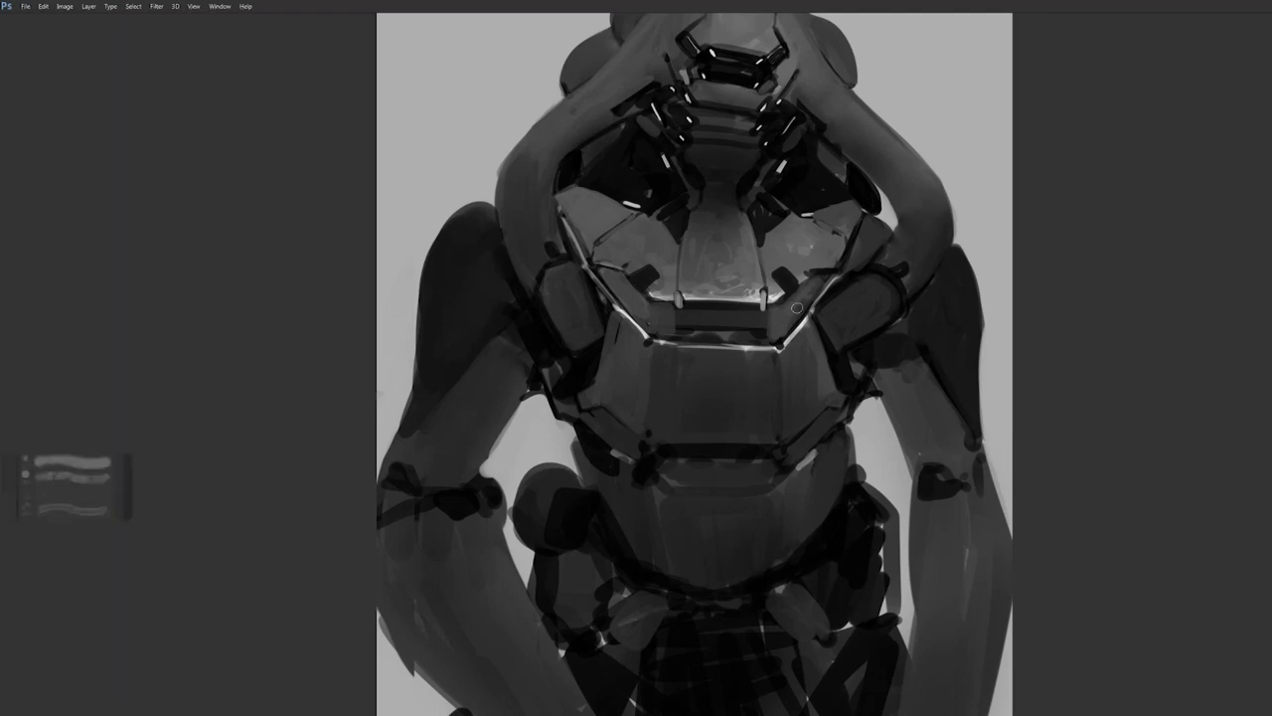
{"action": "key", "text": "ctrl+minus"}
{"action": "key", "text": "ctrl+minus"}
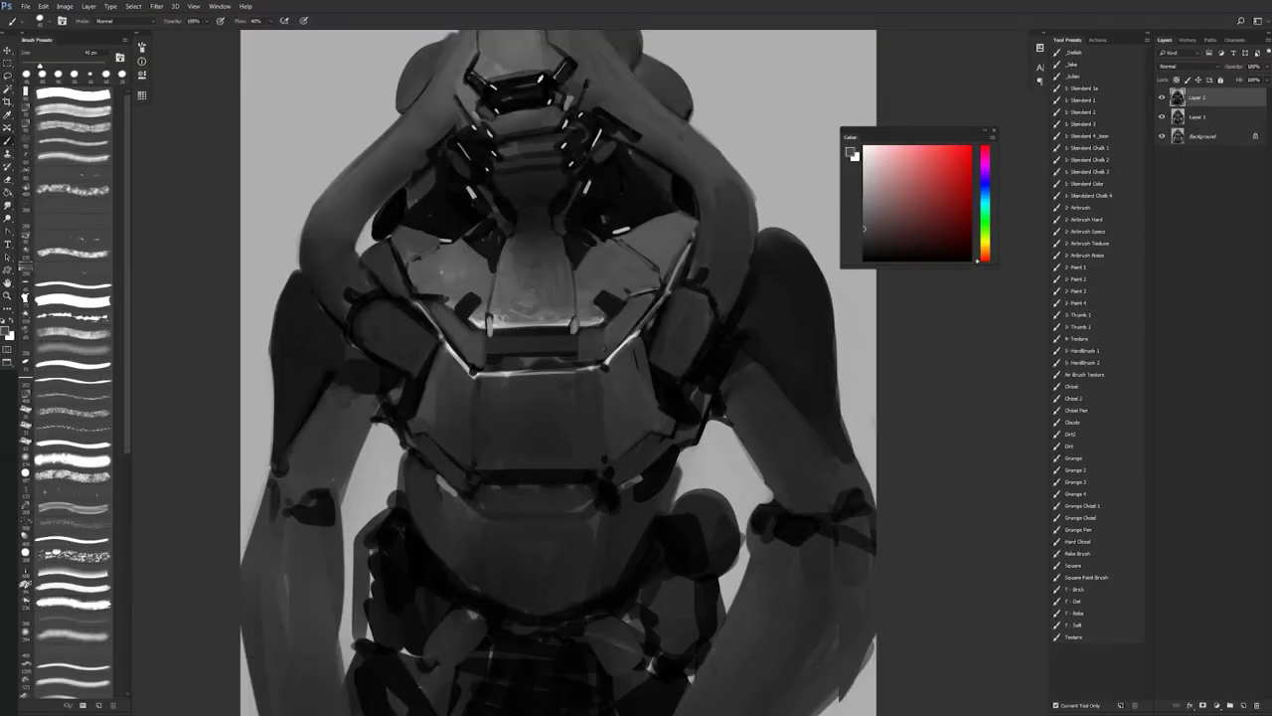
{"action": "left_click_drag", "start_coordinate": [539, 338], "coordinate": [744, 329]}
{"action": "left_click_drag", "start_coordinate": [651, 330], "coordinate": [736, 339]}
{"action": "left_click_drag", "start_coordinate": [650, 343], "coordinate": [746, 348]}
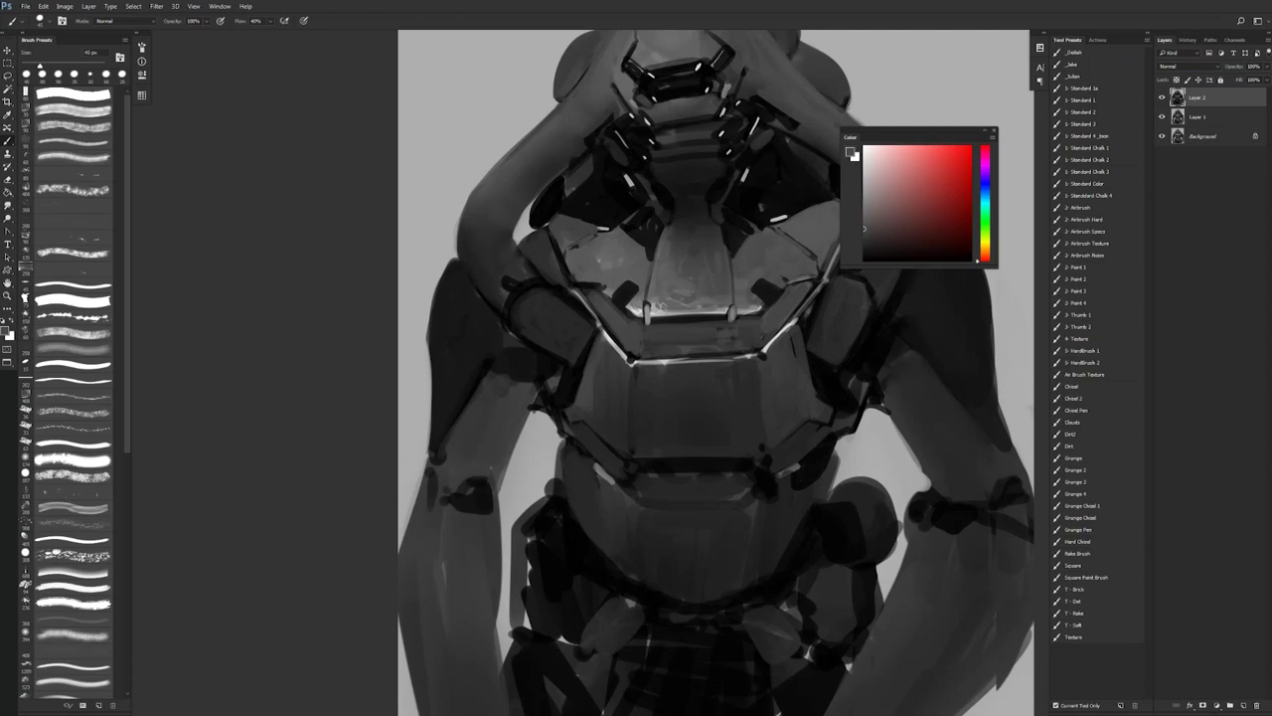
- Add small dark notches at both lower corners of the collar band and a dark slot in the hood beside the jaw
{"action": "left_click_drag", "start_coordinate": [687, 393], "coordinate": [596, 392]}
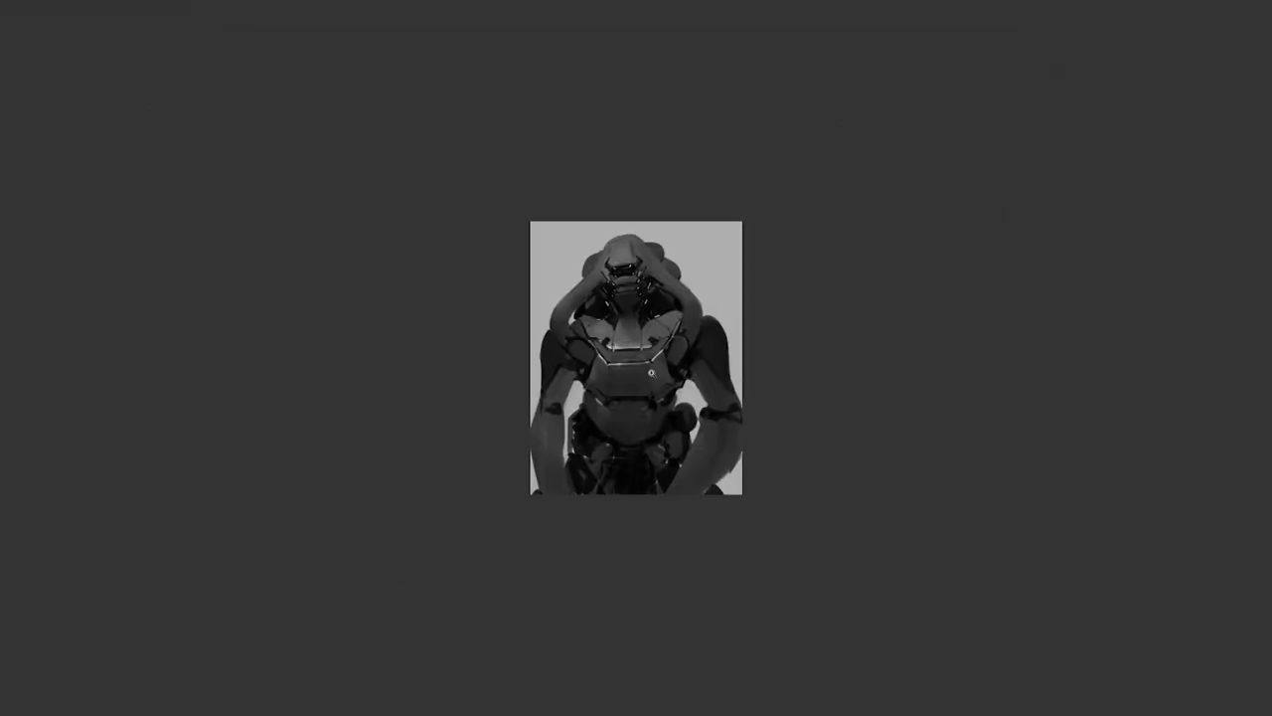
{"action": "scroll", "coordinate": [648, 370], "scroll_direction": "up", "scroll_amount": 2}
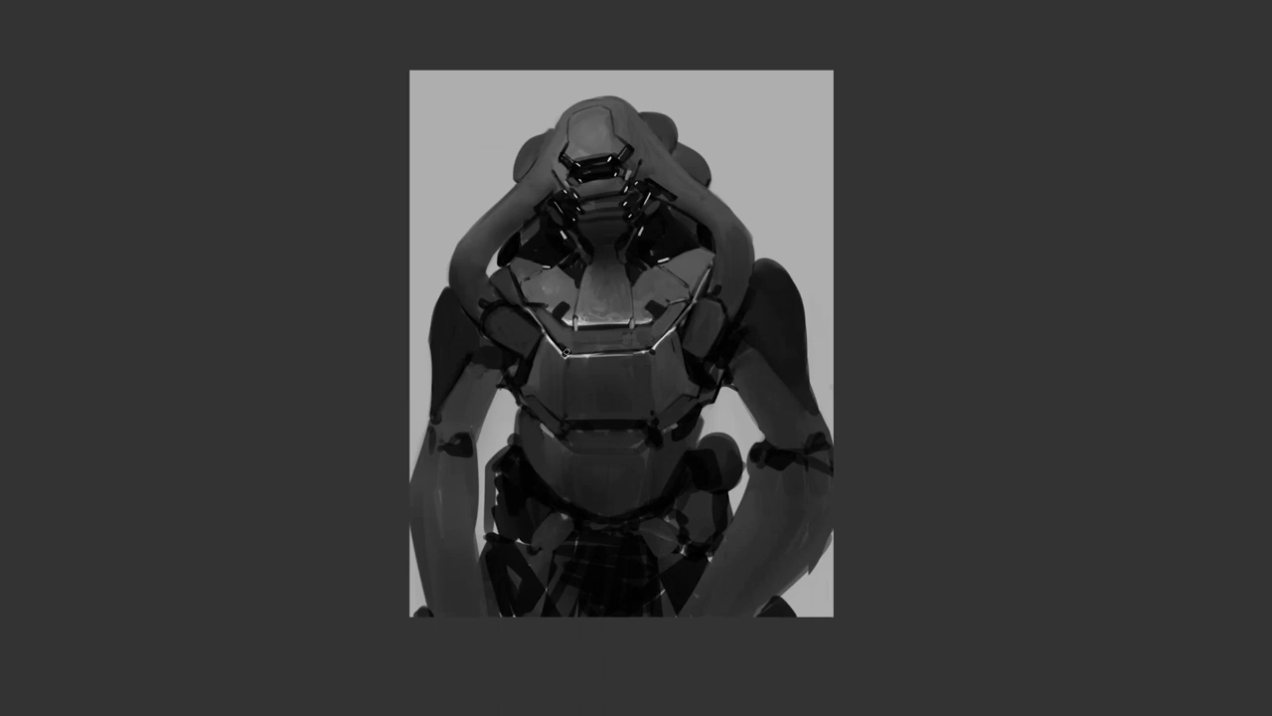
{"action": "left_click_drag", "start_coordinate": [656, 340], "coordinate": [648, 349]}
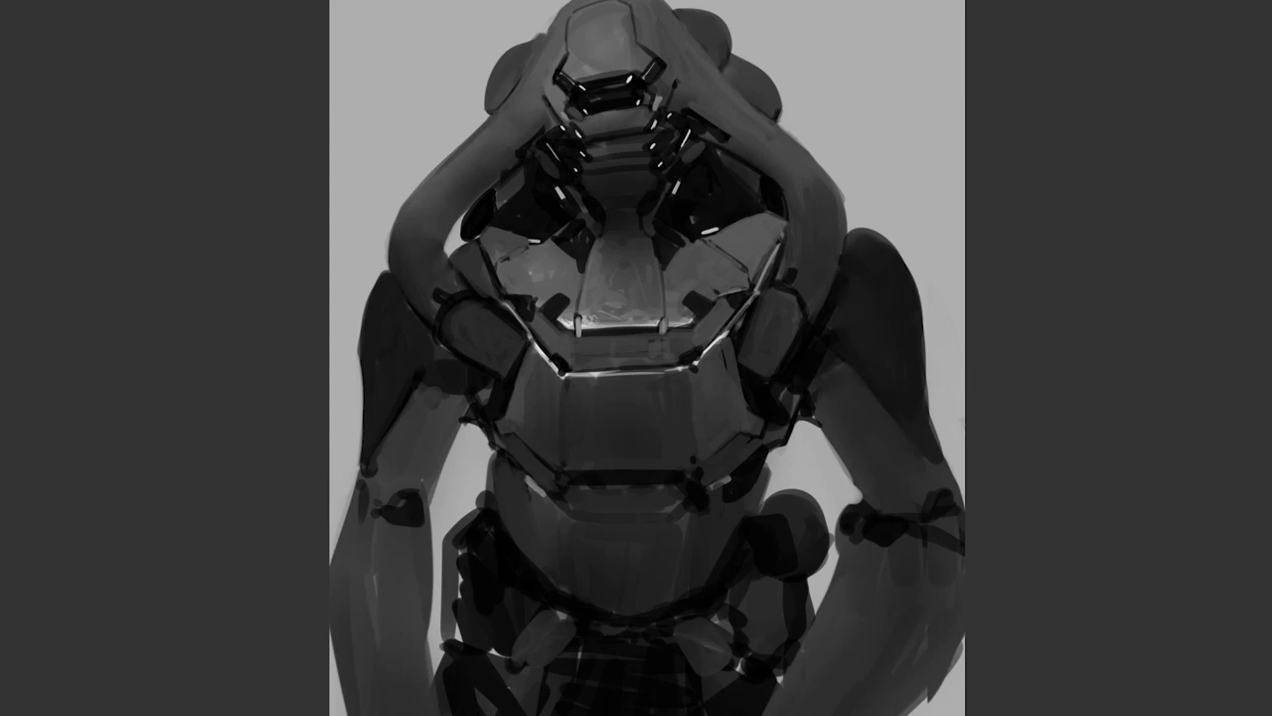
{"action": "left_click_drag", "start_coordinate": [579, 344], "coordinate": [604, 370]}
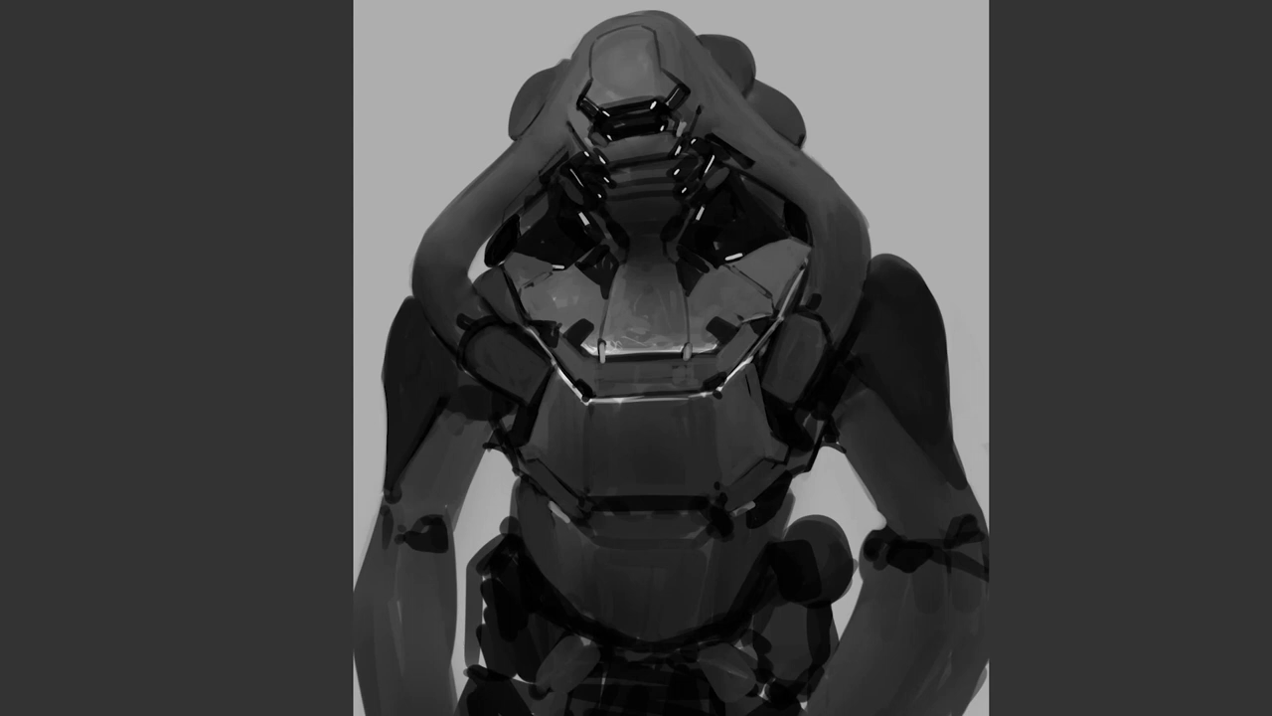
{"action": "left_click_drag", "start_coordinate": [542, 169], "coordinate": [562, 147]}
- Paint dark angular recesses on both sides of the neck plate, mirroring the canvas to check the shapes
{"action": "scroll", "coordinate": [538, 239], "scroll_direction": "down", "scroll_amount": 2}
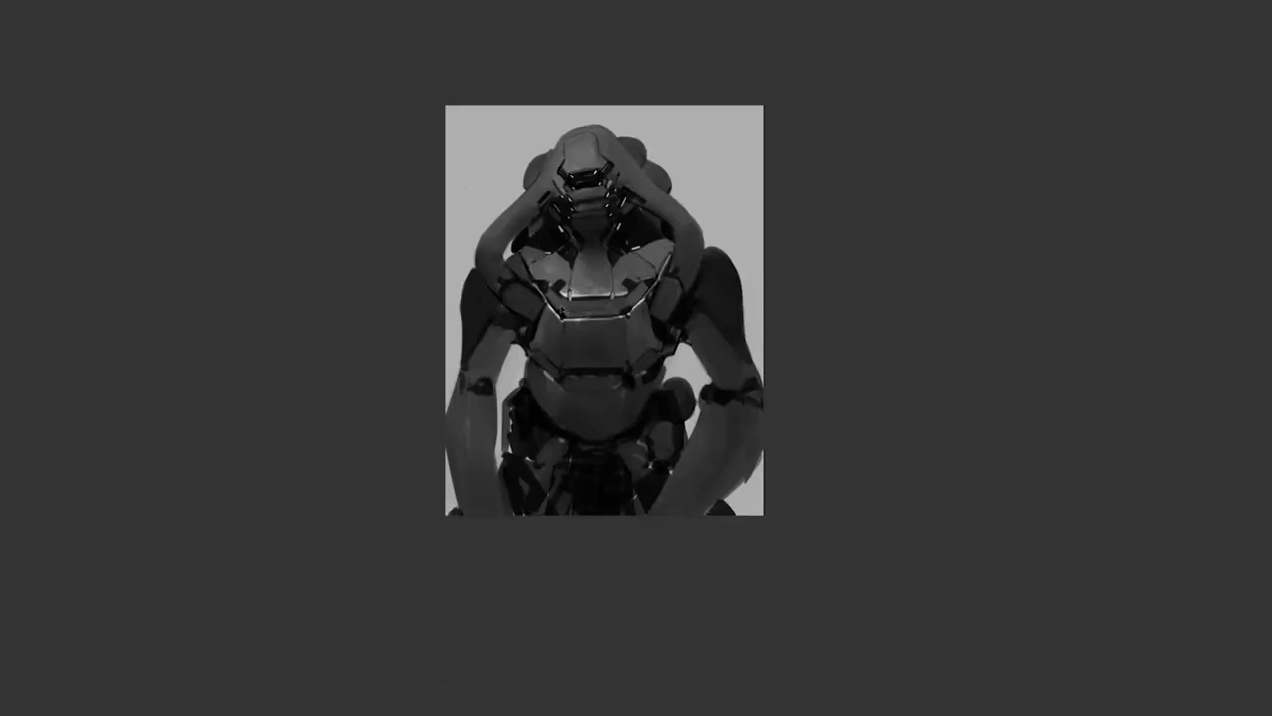
{"action": "scroll", "coordinate": [603, 310], "scroll_direction": "up", "scroll_amount": 2}
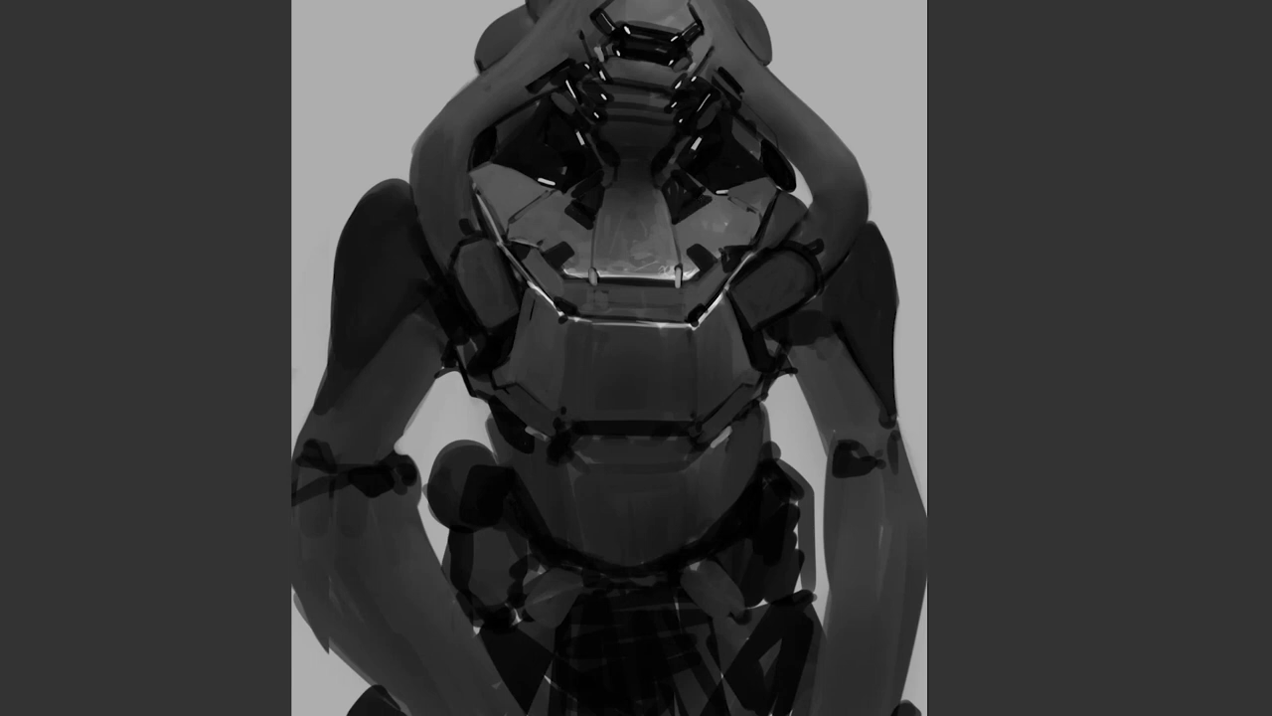
{"action": "scroll", "coordinate": [696, 194], "scroll_direction": "down", "scroll_amount": 2}
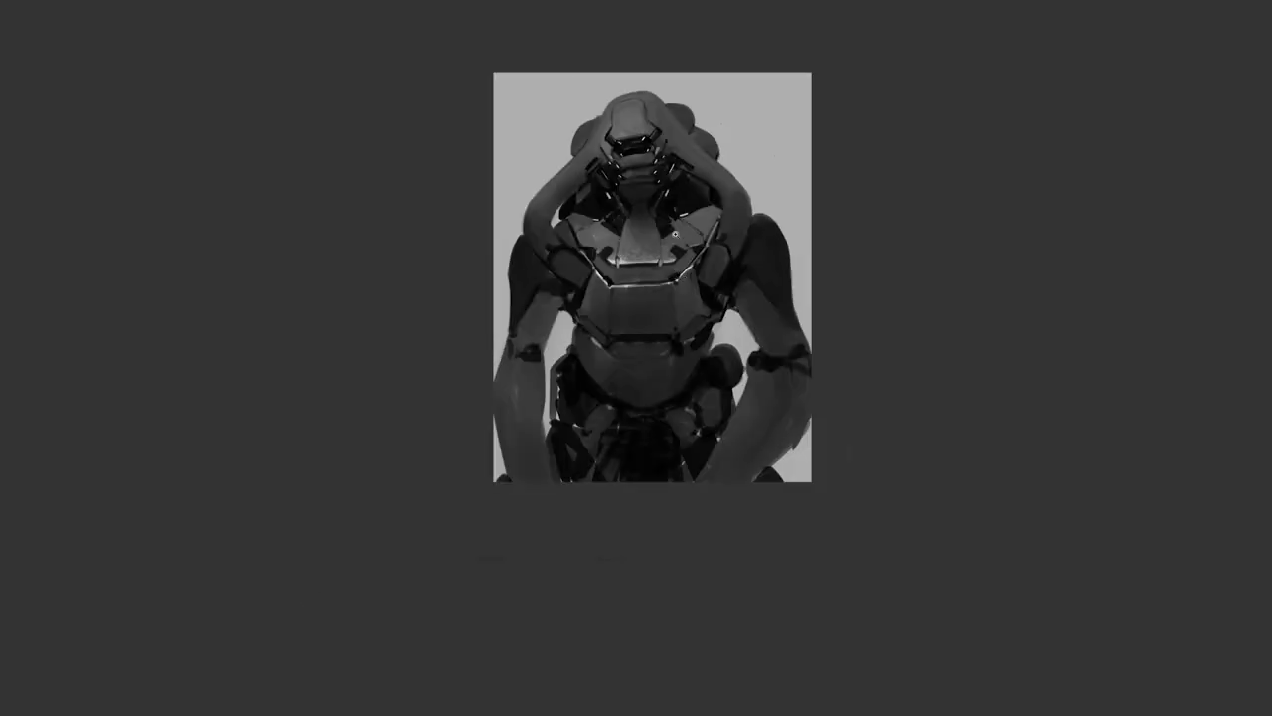
{"action": "scroll", "coordinate": [676, 223], "scroll_direction": "up", "scroll_amount": 2}
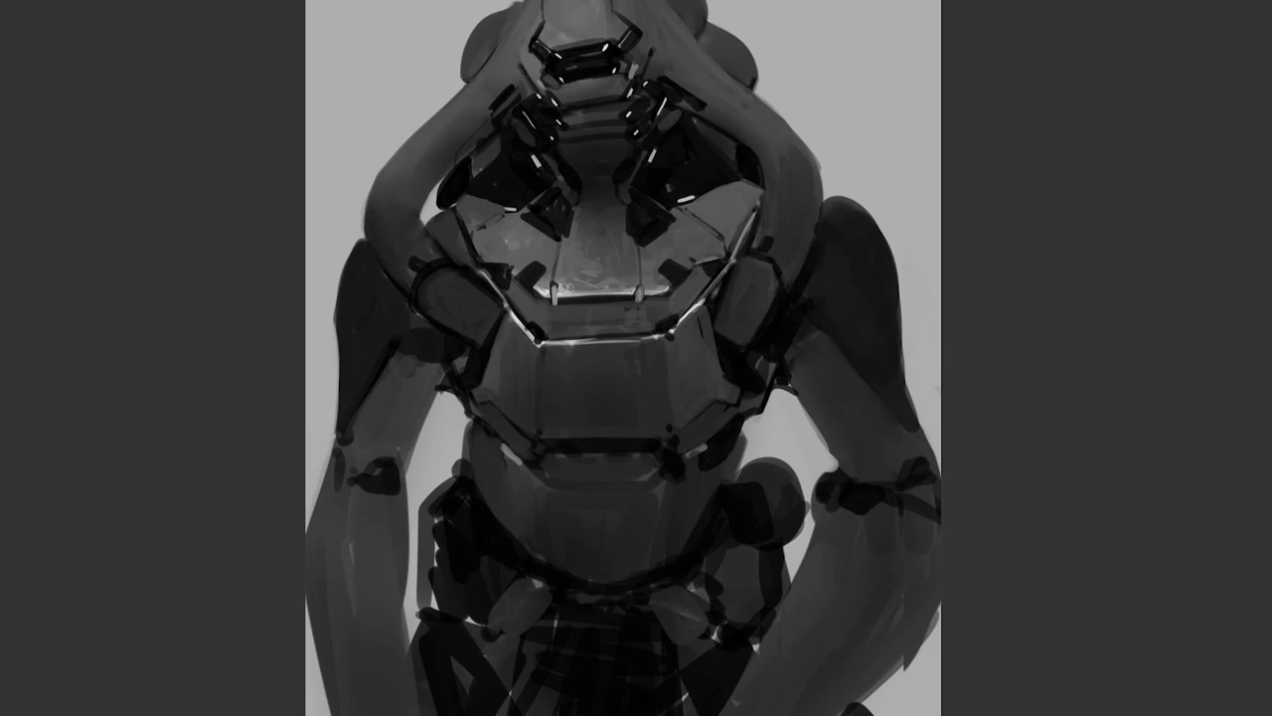
{"action": "mouse_move", "coordinate": [559, 149]}
{"action": "left_mouse_down"}
{"action": "mouse_move", "coordinate": [581, 173]}
{"action": "mouse_move", "coordinate": [626, 158]}
{"action": "mouse_move", "coordinate": [651, 226]}
{"action": "left_mouse_up"}
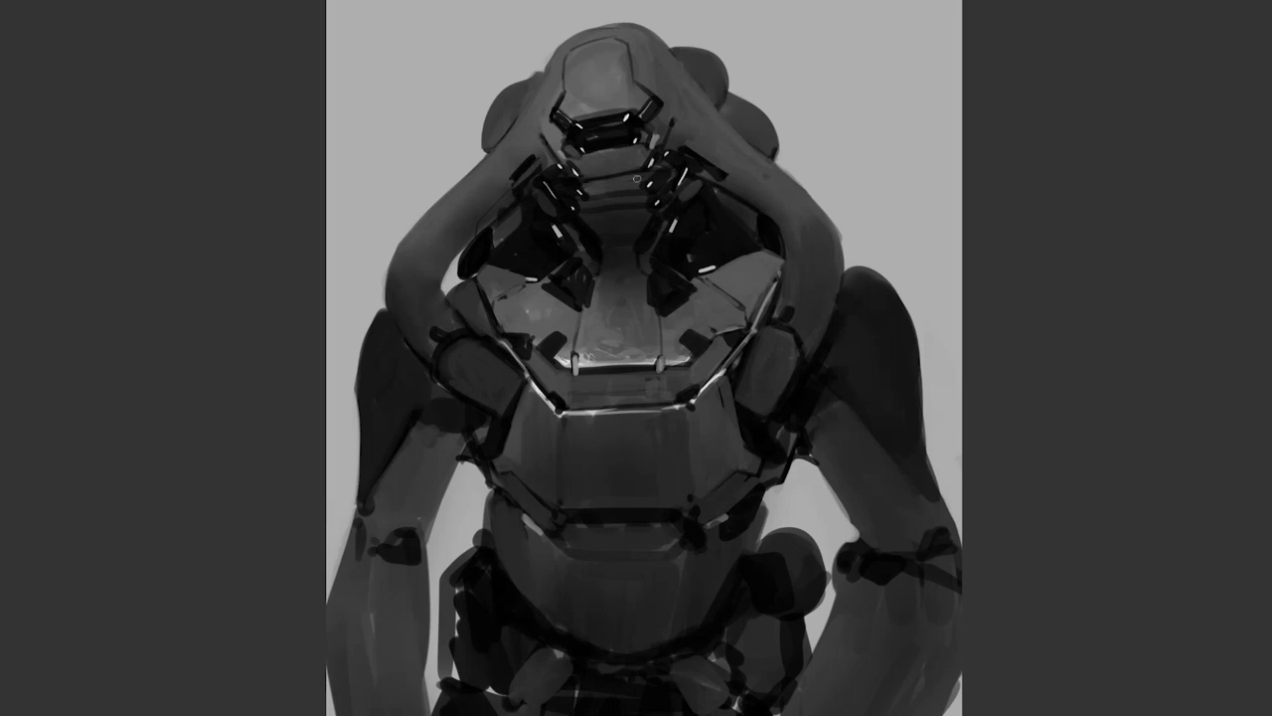
{"action": "left_click", "coordinate": [621, 270], "text": "alt"}
{"action": "left_click", "coordinate": [622, 271], "text": "alt"}
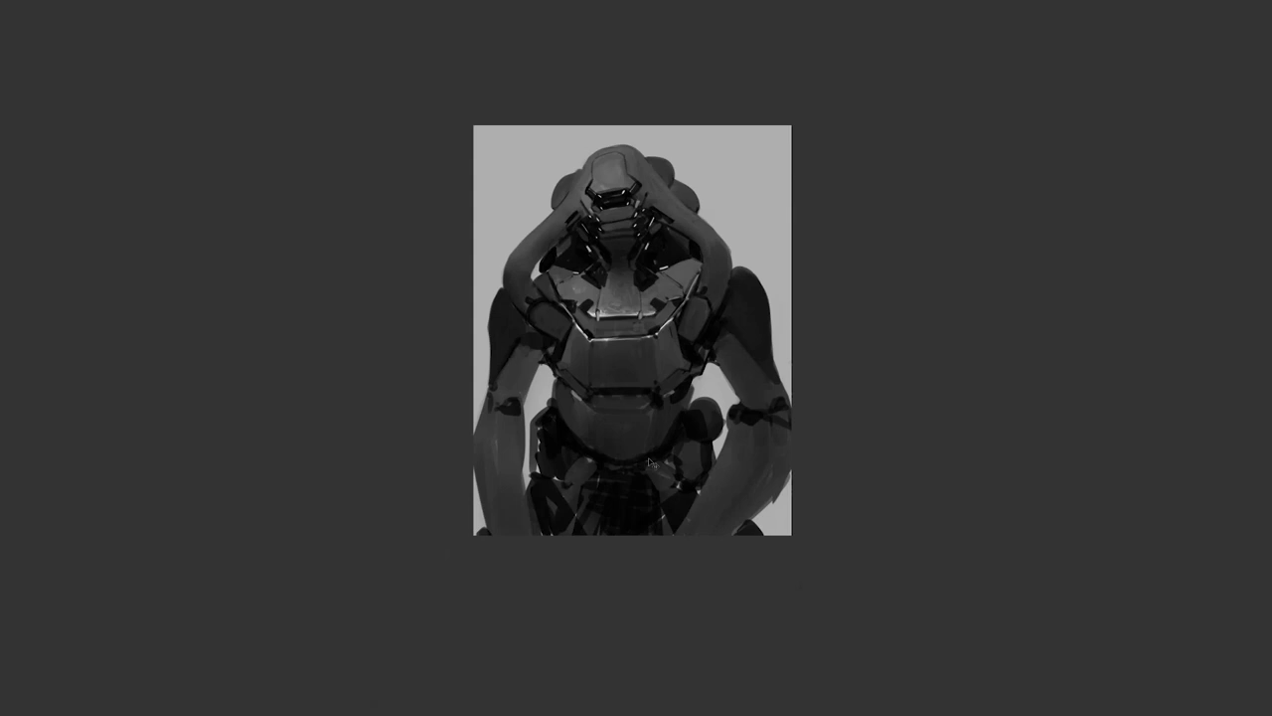
- Draw short dark angled panel lines on the hood beside the jaw on both sides, mirroring the canvas between sides
{"action": "key", "text": "F2"}
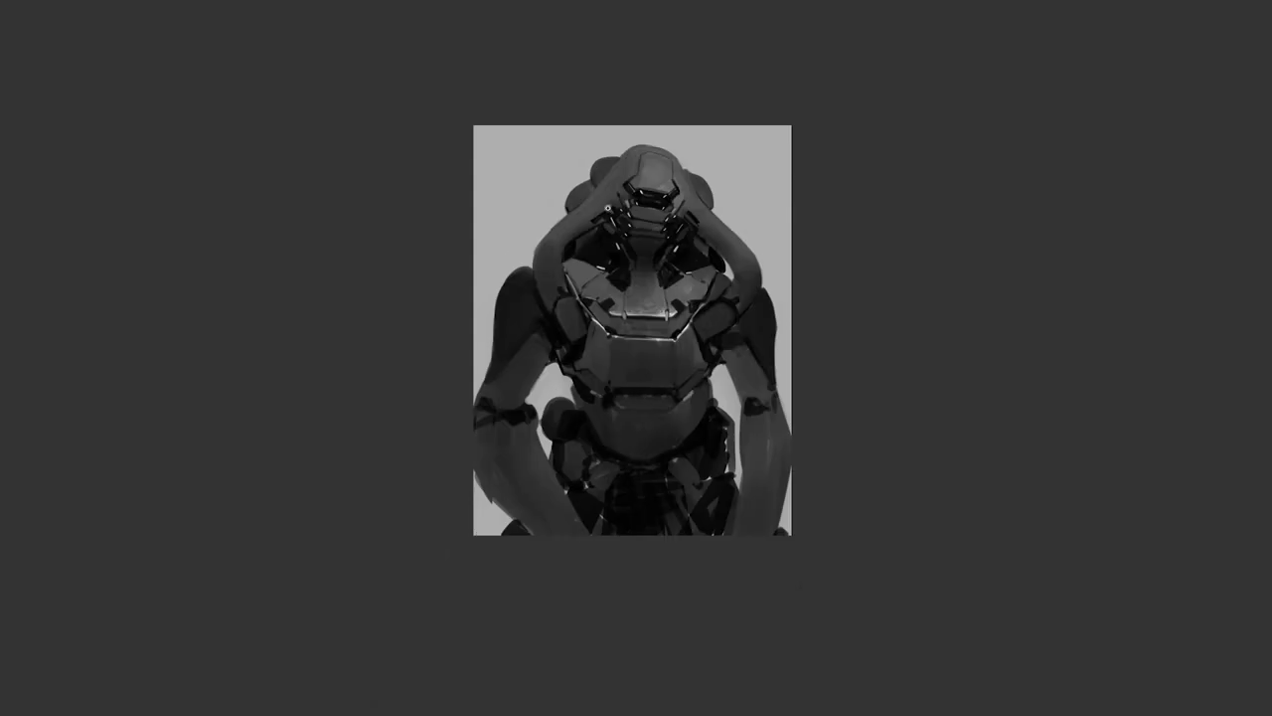
{"action": "scroll", "coordinate": [607, 208], "scroll_direction": "up", "scroll_amount": 2}
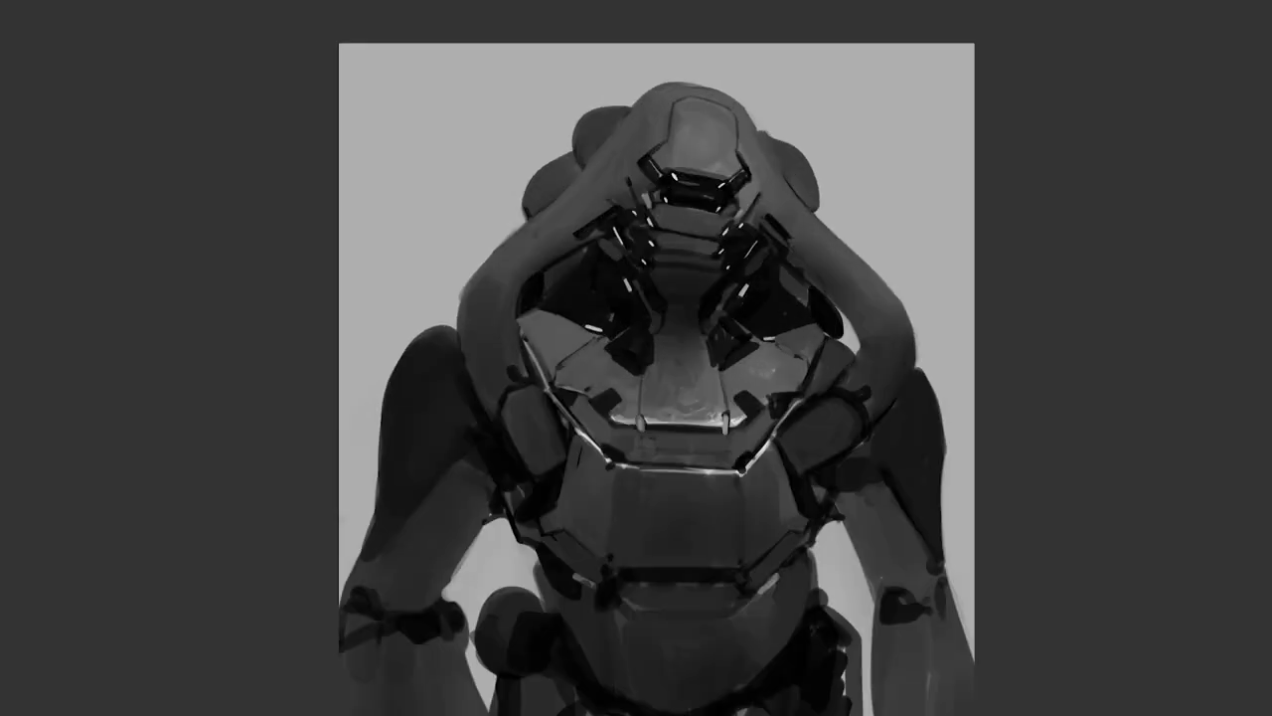
{"action": "mouse_move", "coordinate": [607, 191]}
{"action": "left_mouse_down"}
{"action": "mouse_move", "coordinate": [630, 209]}
{"action": "mouse_move", "coordinate": [610, 196]}
{"action": "mouse_move", "coordinate": [617, 206]}
{"action": "left_mouse_up"}
{"action": "left_click_drag", "start_coordinate": [605, 198], "coordinate": [624, 218]}
{"action": "left_click", "coordinate": [753, 289], "text": "alt"}
{"action": "left_click", "coordinate": [752, 289], "text": "alt"}
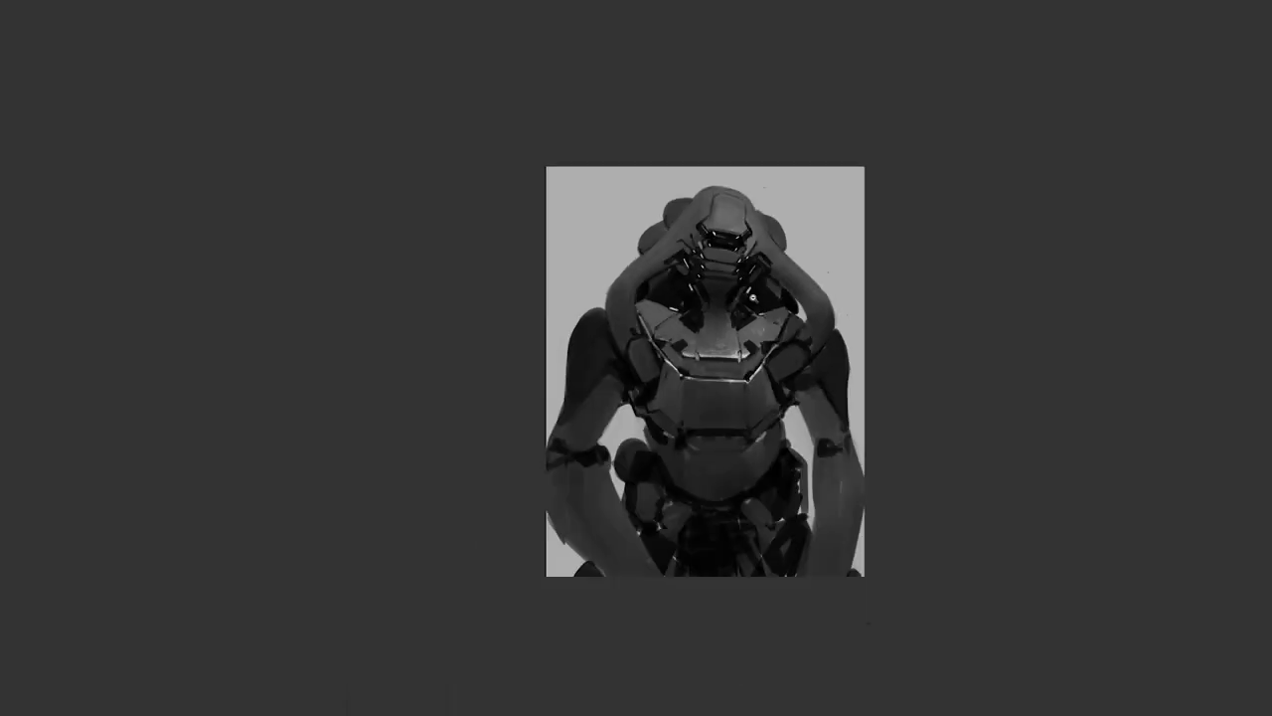
{"action": "key", "text": "F2"}
{"action": "scroll", "coordinate": [694, 282], "scroll_direction": "up", "scroll_amount": 3}
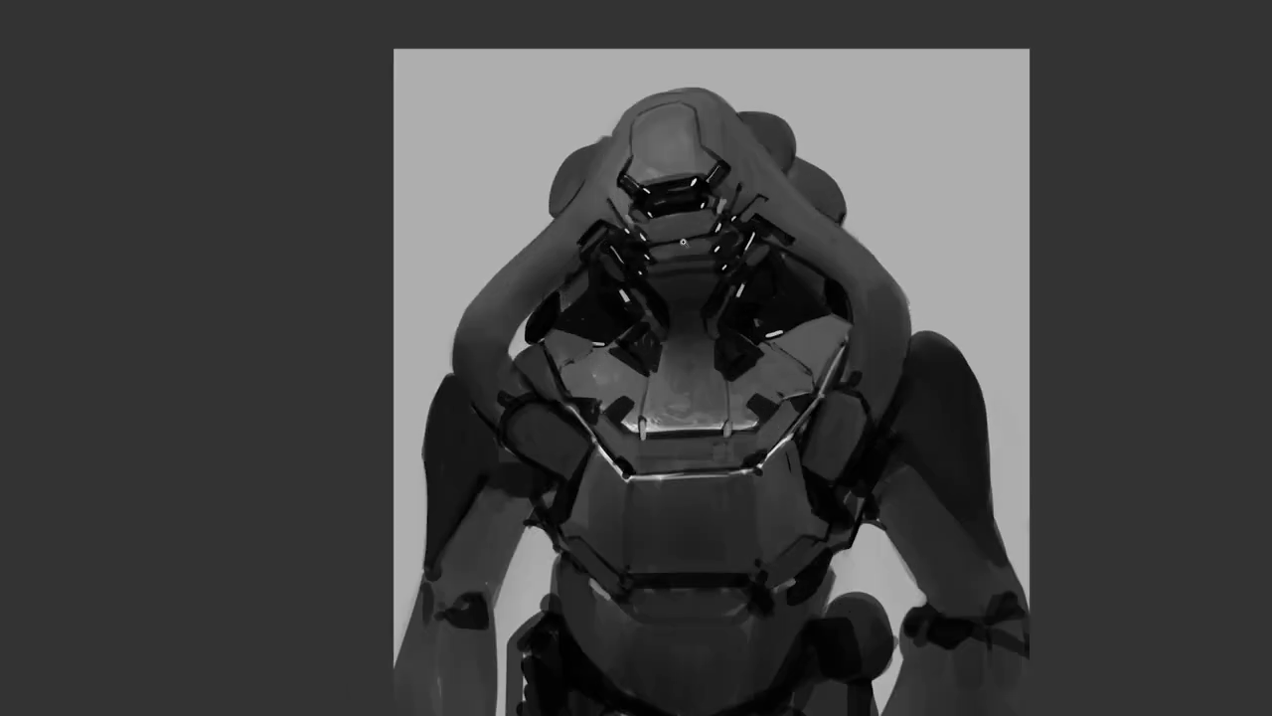
{"action": "left_click_drag", "start_coordinate": [603, 224], "coordinate": [619, 239]}
- Draw thin dark seams across both arms of the hood and check them on the mirrored canvas
{"action": "left_click_drag", "start_coordinate": [494, 279], "coordinate": [541, 265]}
{"action": "key", "text": "ctrl+z"}
{"action": "left_click_drag", "start_coordinate": [845, 237], "coordinate": [830, 249]}
{"action": "key", "text": "ctrl+minus"}
{"action": "key", "text": "ctrl+minus"}
{"action": "key", "text": "ctrl+minus"}
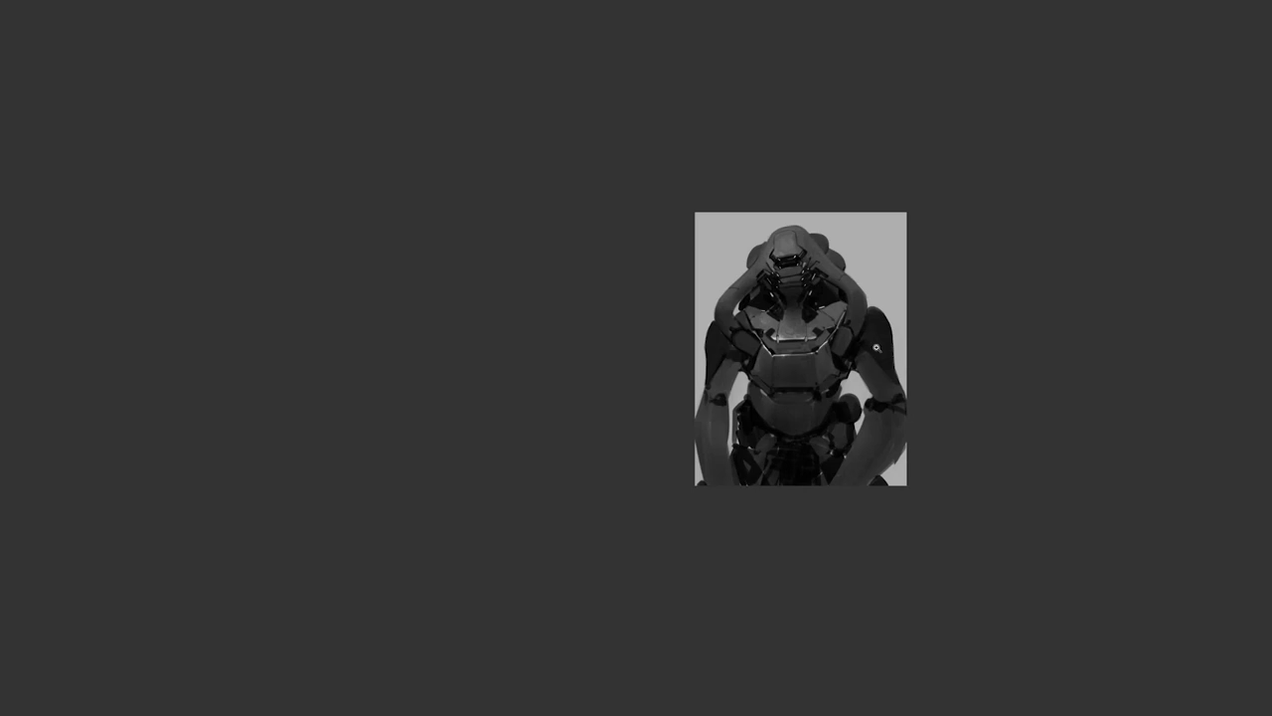
{"action": "key", "text": "ctrl+plus"}
{"action": "key", "text": "Tab"}
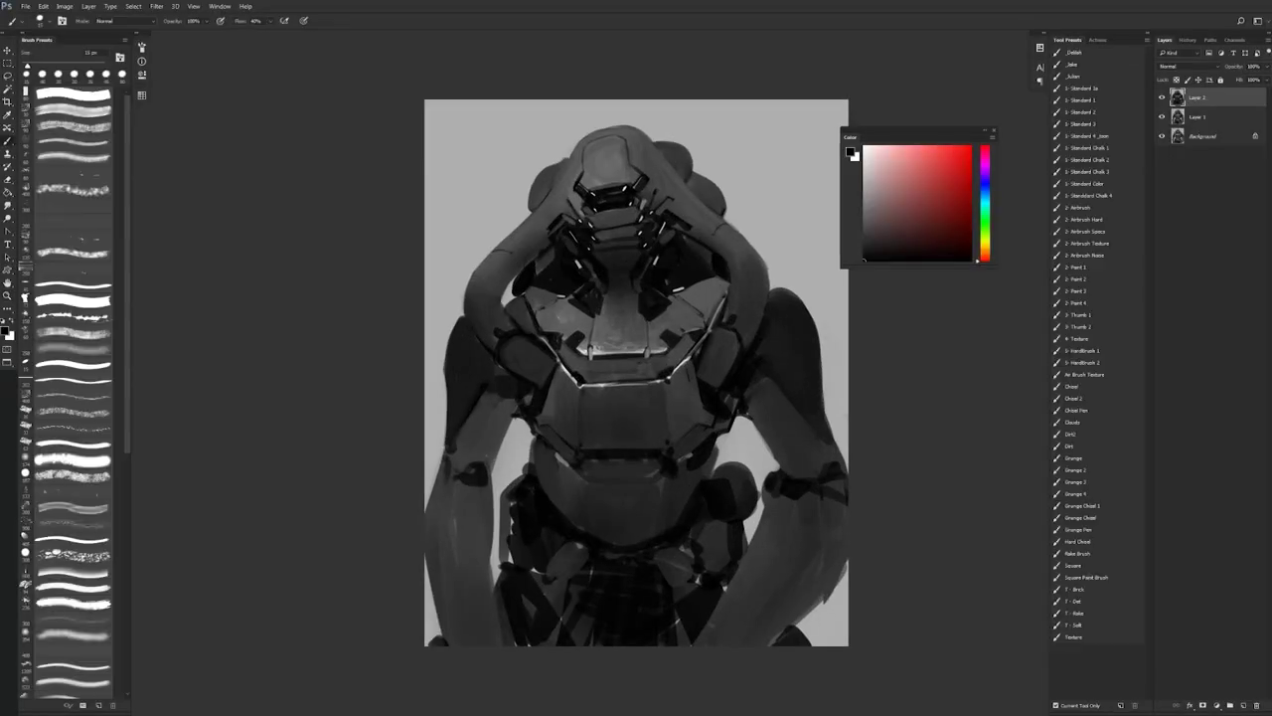
{"action": "key", "text": "Tab"}
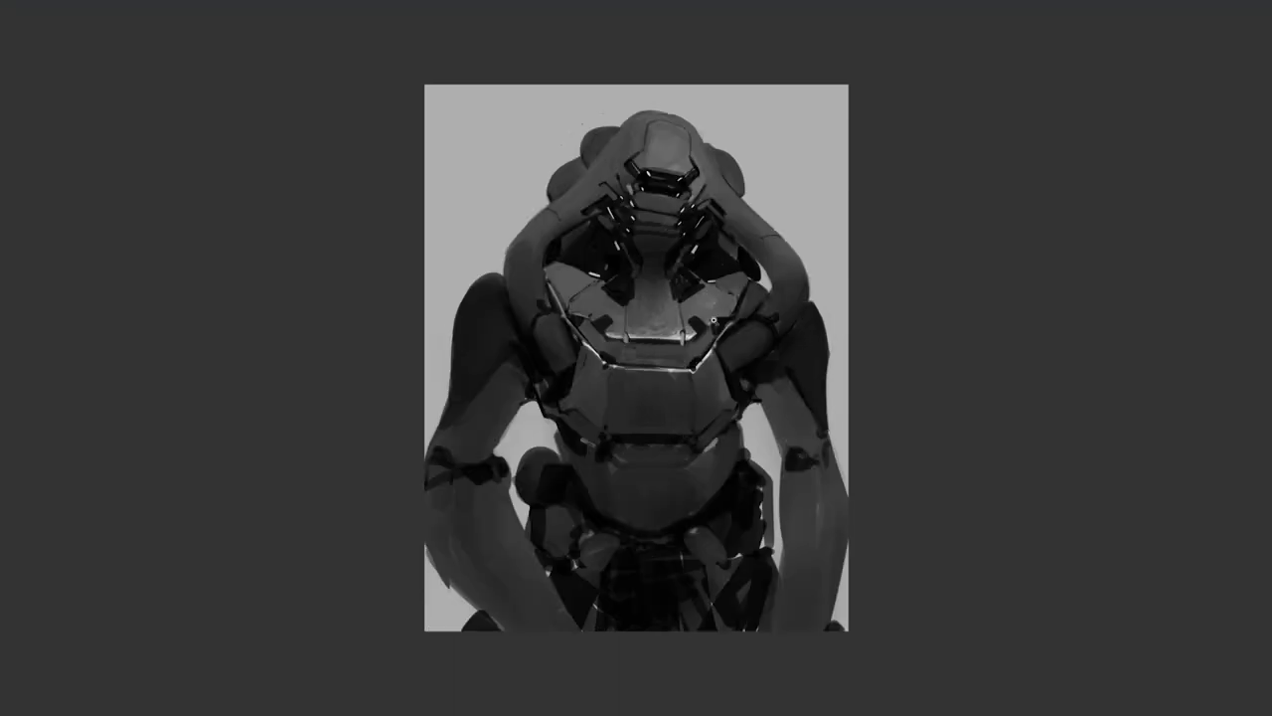
{"action": "scroll", "coordinate": [693, 311], "scroll_direction": "up", "scroll_amount": 1}
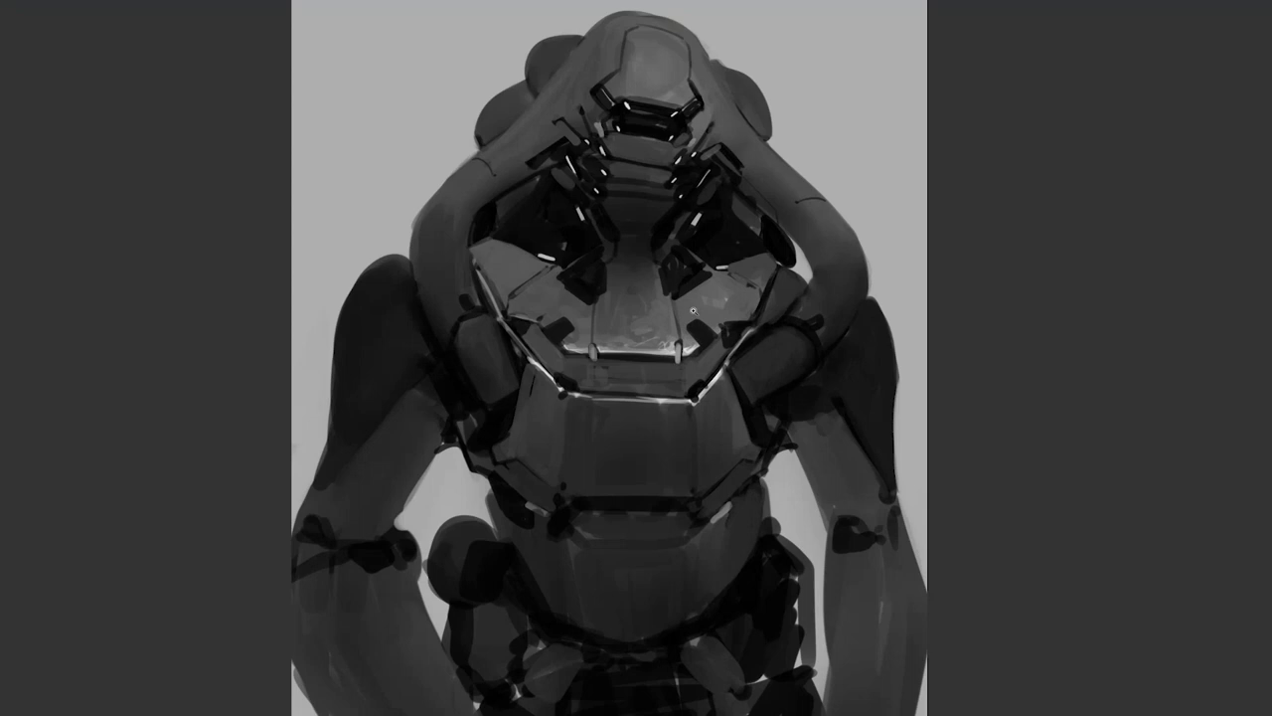
- Stamp all visible layers into a single new layer at the top of the layer stack
{"action": "left_click", "coordinate": [592, 337], "text": "alt"}
{"action": "left_click", "coordinate": [591, 337], "text": "alt"}
{"action": "key", "text": "f"}
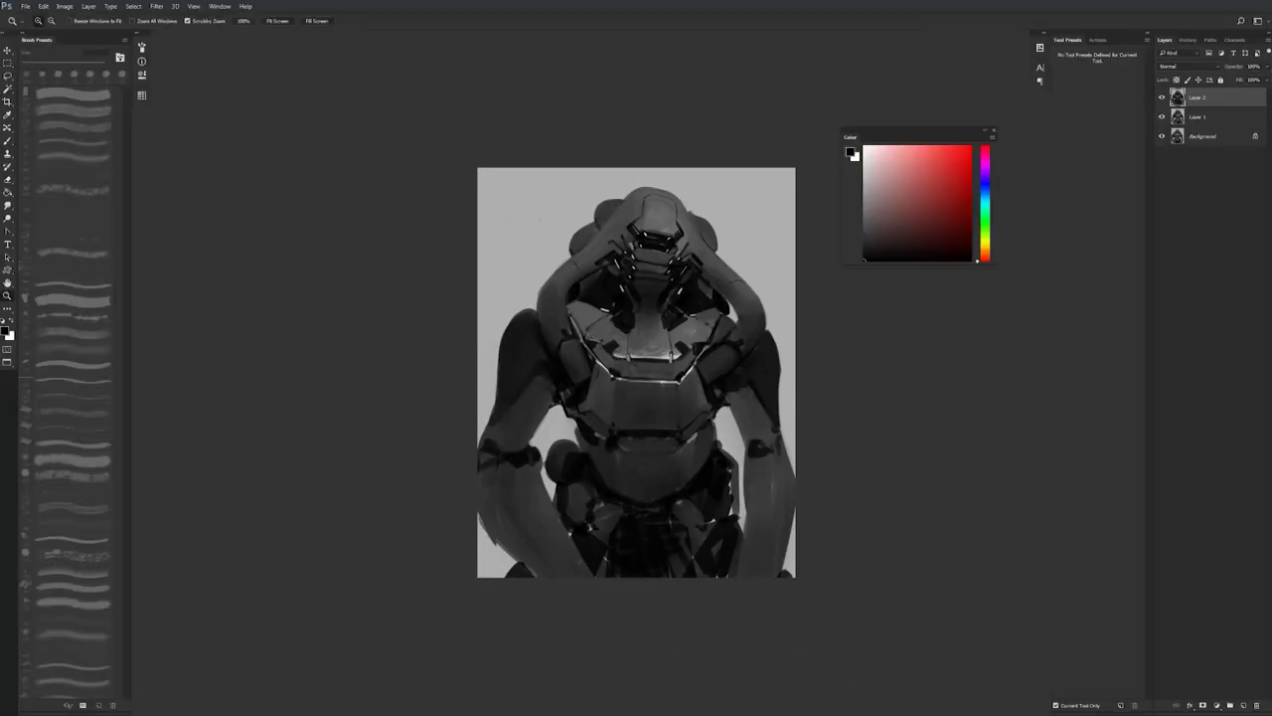
{"action": "key", "text": "ctrl+shift+alt+e"}
{"action": "key", "text": "ctrl+shift+alt+e"}
{"action": "key", "text": "ctrl+e"}
{"action": "key", "text": "f"}
{"action": "key", "text": "f"}
{"action": "key", "text": "f"}
- Darken the stamped layer to near black and add a white layer mask to it
{"action": "key", "text": "ctrl+u"}
{"action": "left_click_drag", "start_coordinate": [765, 377], "coordinate": [744, 379]}
{"action": "left_click", "coordinate": [905, 285]}
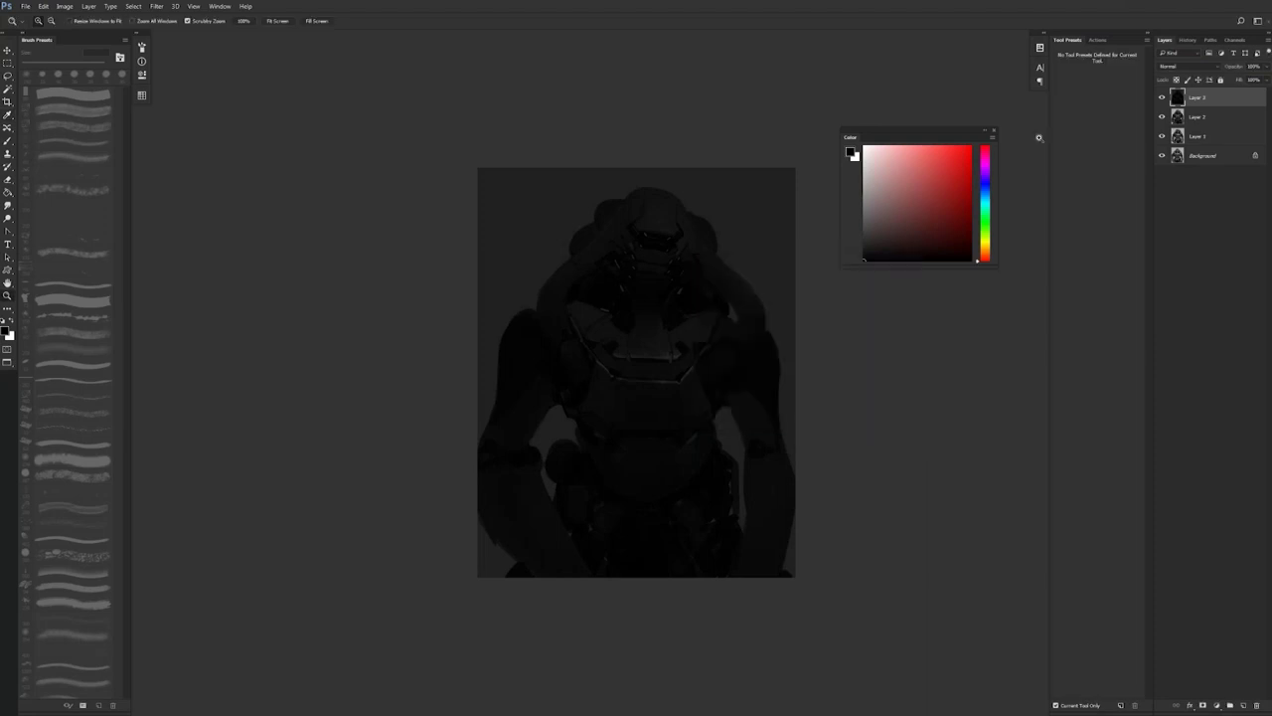
{"action": "left_click", "coordinate": [1203, 705]}
- Dab black on the layer mask over the helmet's front plate with a large soft brush from the 2- Airbrush preset
{"action": "key", "text": "b"}
{"action": "left_click", "coordinate": [1091, 212]}
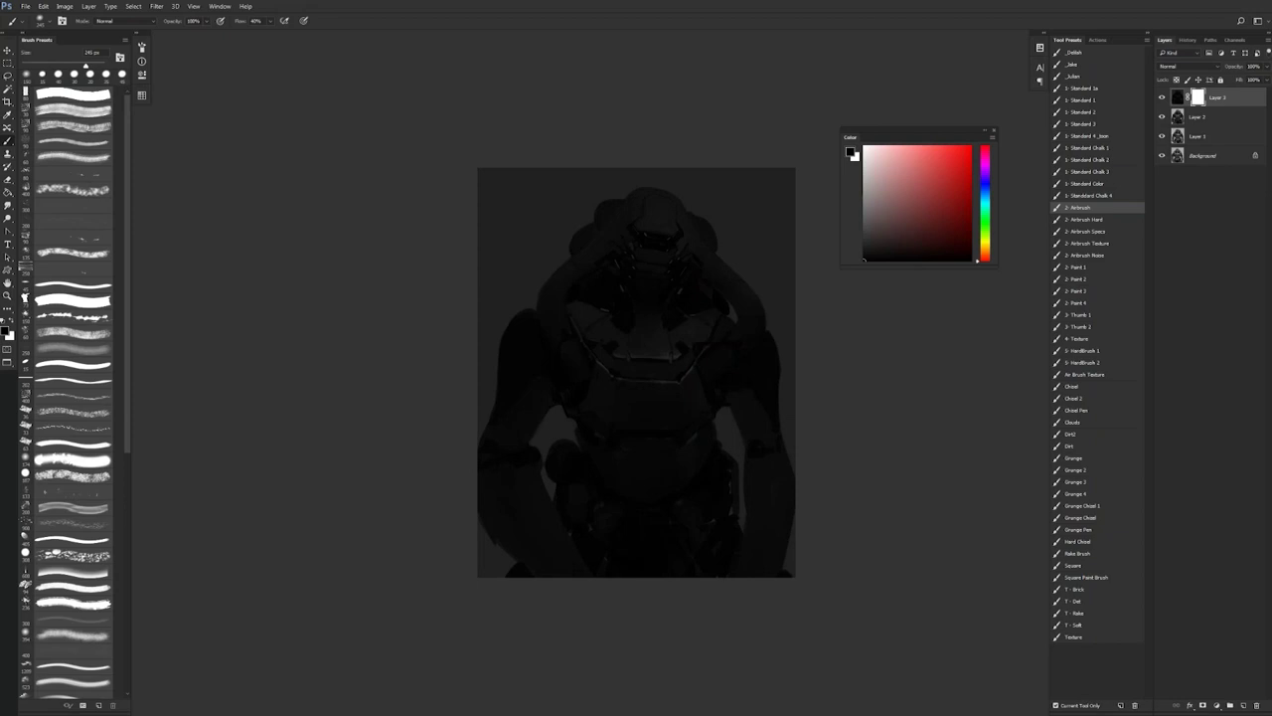
{"action": "key", "text": "z"}
{"action": "left_click", "coordinate": [690, 258]}
{"action": "key", "text": "b"}
{"action": "key", "text": "x"}
{"action": "key", "text": "x"}
{"action": "key", "text": "bracketright"}
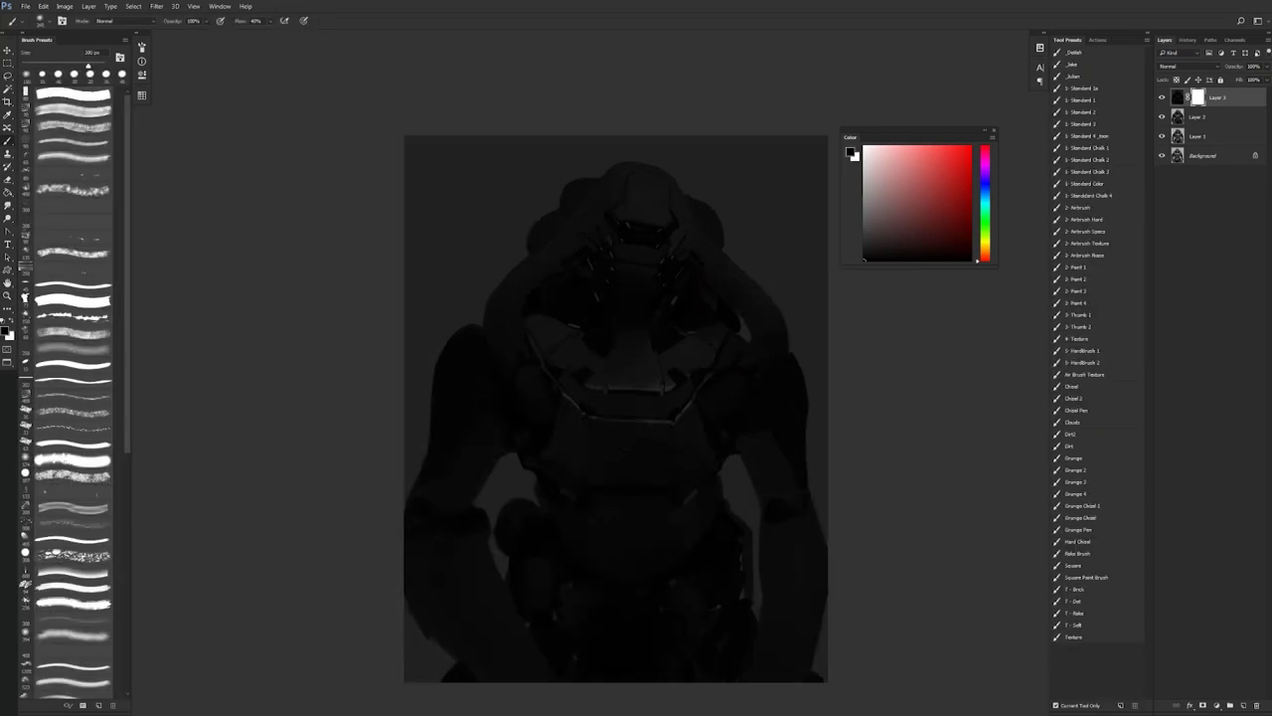
{"action": "left_click", "coordinate": [638, 210]}
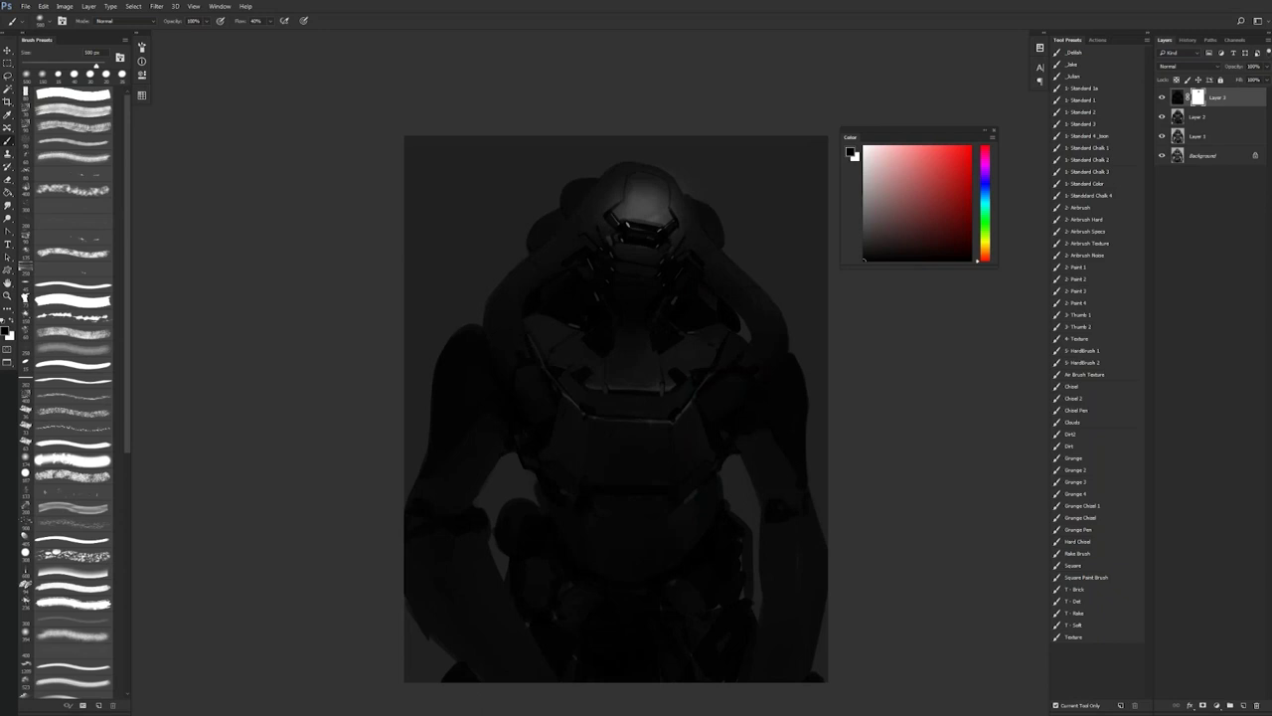
- Reduce the brush size and paint more black on the mask to brighten the centre of the helmet's forehead plate
{"action": "key", "text": "bracketleft"}
{"action": "key", "text": "bracketleft"}
{"action": "key", "text": "bracketleft"}
{"action": "left_click", "coordinate": [637, 186]}
{"action": "left_click_drag", "start_coordinate": [645, 183], "coordinate": [661, 187]}
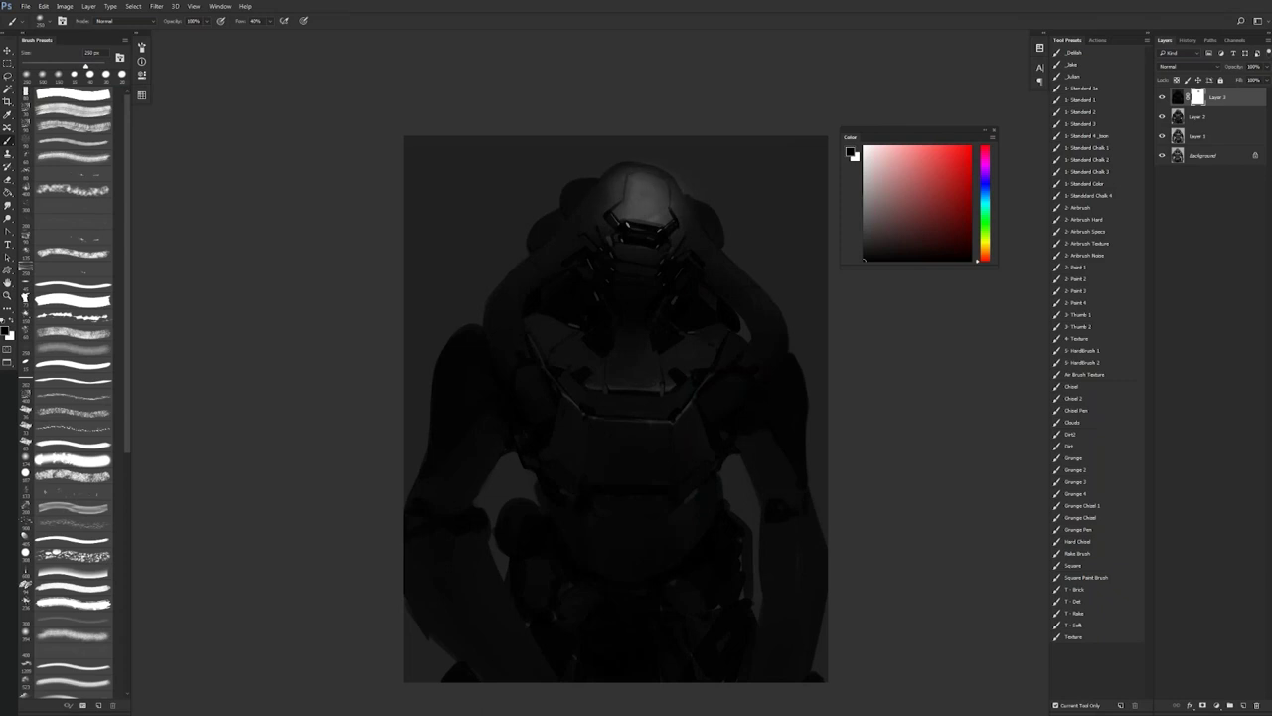
{"action": "key", "text": "["}
{"action": "mouse_move", "coordinate": [601, 189]}
{"action": "left_mouse_down"}
{"action": "mouse_move", "coordinate": [576, 185]}
{"action": "mouse_move", "coordinate": [606, 190]}
{"action": "mouse_move", "coordinate": [633, 173]}
{"action": "mouse_move", "coordinate": [666, 199]}
{"action": "left_mouse_up"}
{"action": "key", "text": "]"}
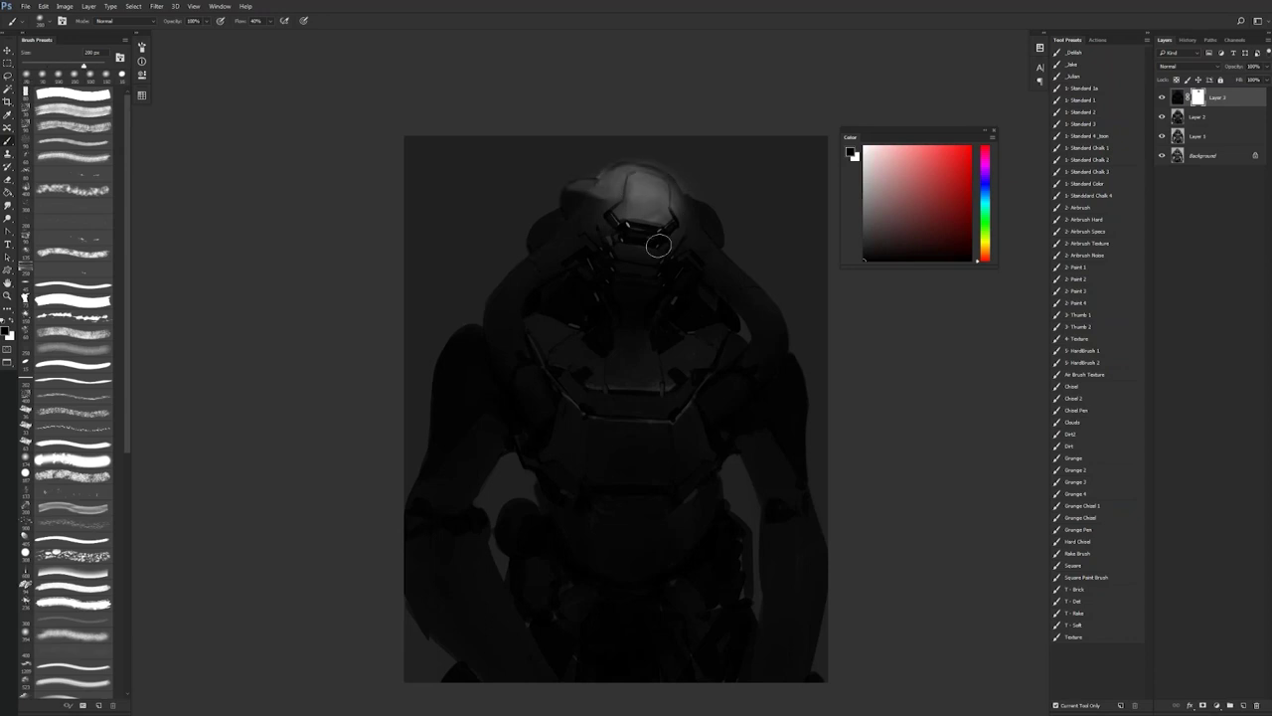
{"action": "key", "text": "ctrl+alt+z"}
{"action": "key", "text": "ctrl+alt+z"}
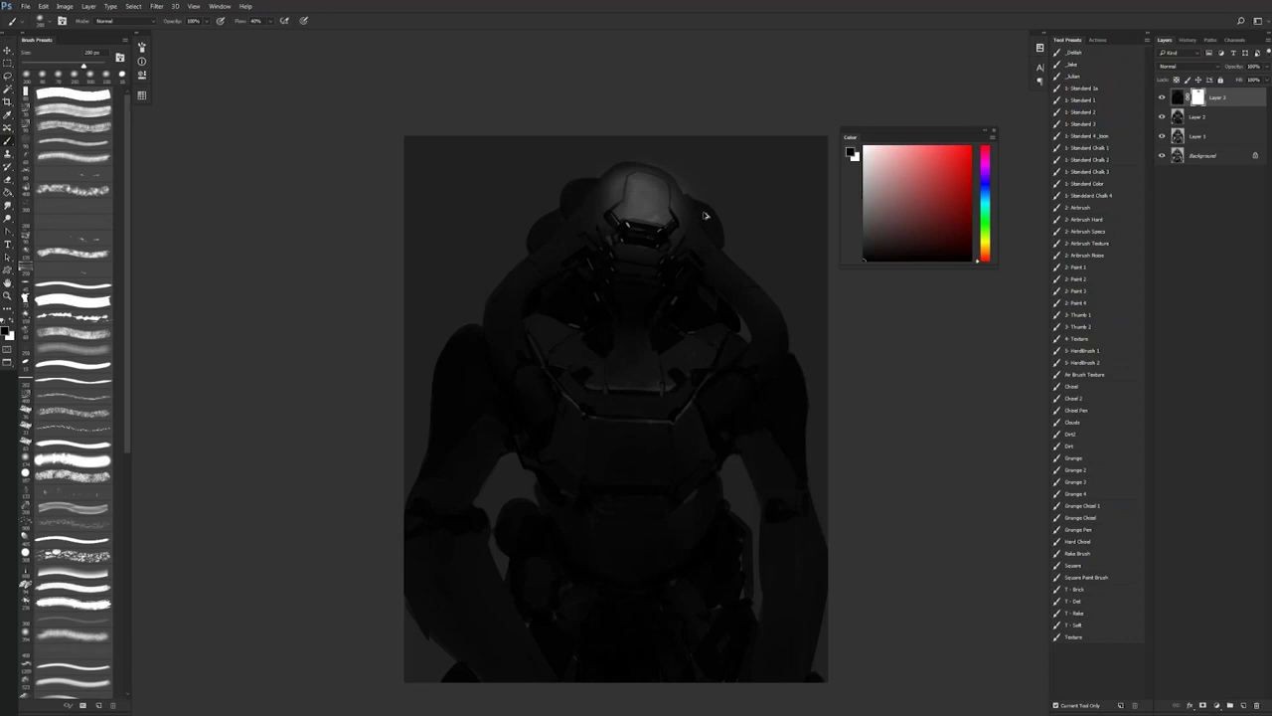
- Paint black on the layer mask with a smaller brush to brighten the tubes running down both sides of the helmet
{"action": "key", "text": "bracketleft"}
{"action": "mouse_move", "coordinate": [575, 187]}
{"action": "left_mouse_down"}
{"action": "mouse_move", "coordinate": [581, 199]}
{"action": "mouse_move", "coordinate": [513, 289]}
{"action": "left_mouse_up"}
{"action": "mouse_move", "coordinate": [583, 217]}
{"action": "left_mouse_down"}
{"action": "mouse_move", "coordinate": [528, 264]}
{"action": "mouse_move", "coordinate": [590, 214]}
{"action": "mouse_move", "coordinate": [575, 230]}
{"action": "left_mouse_up"}
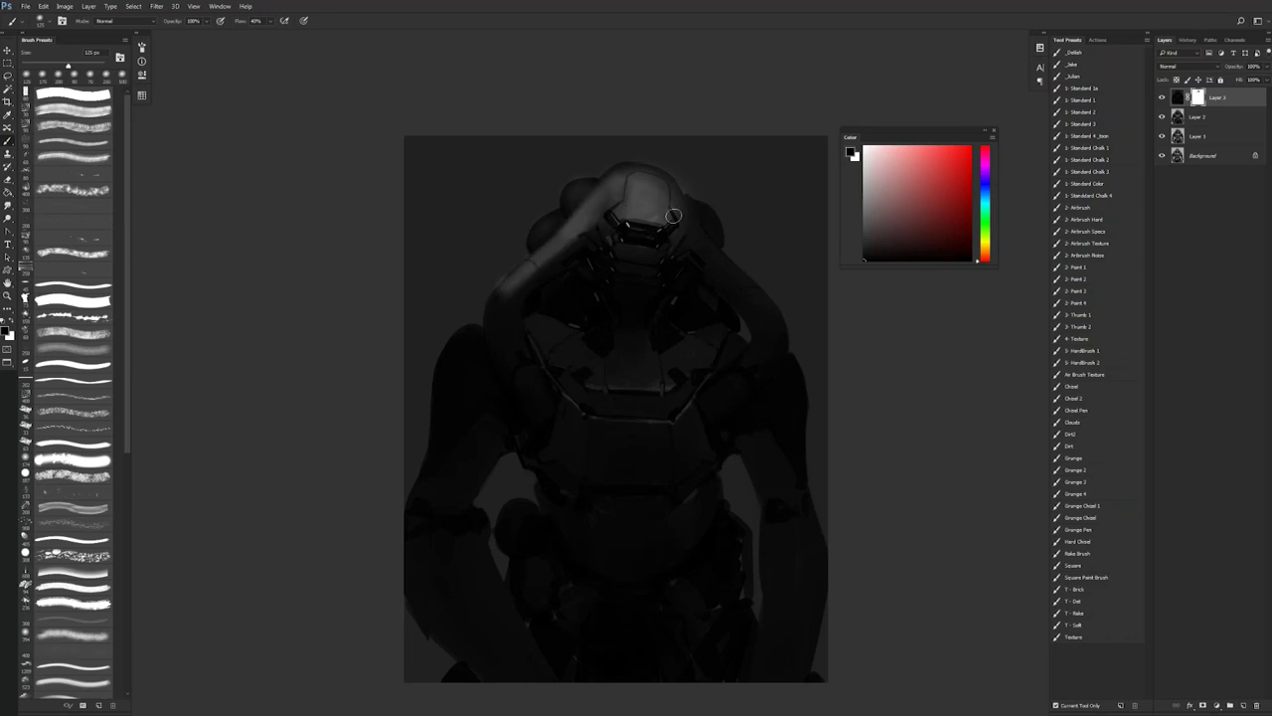
{"action": "left_click_drag", "start_coordinate": [678, 202], "coordinate": [739, 279]}
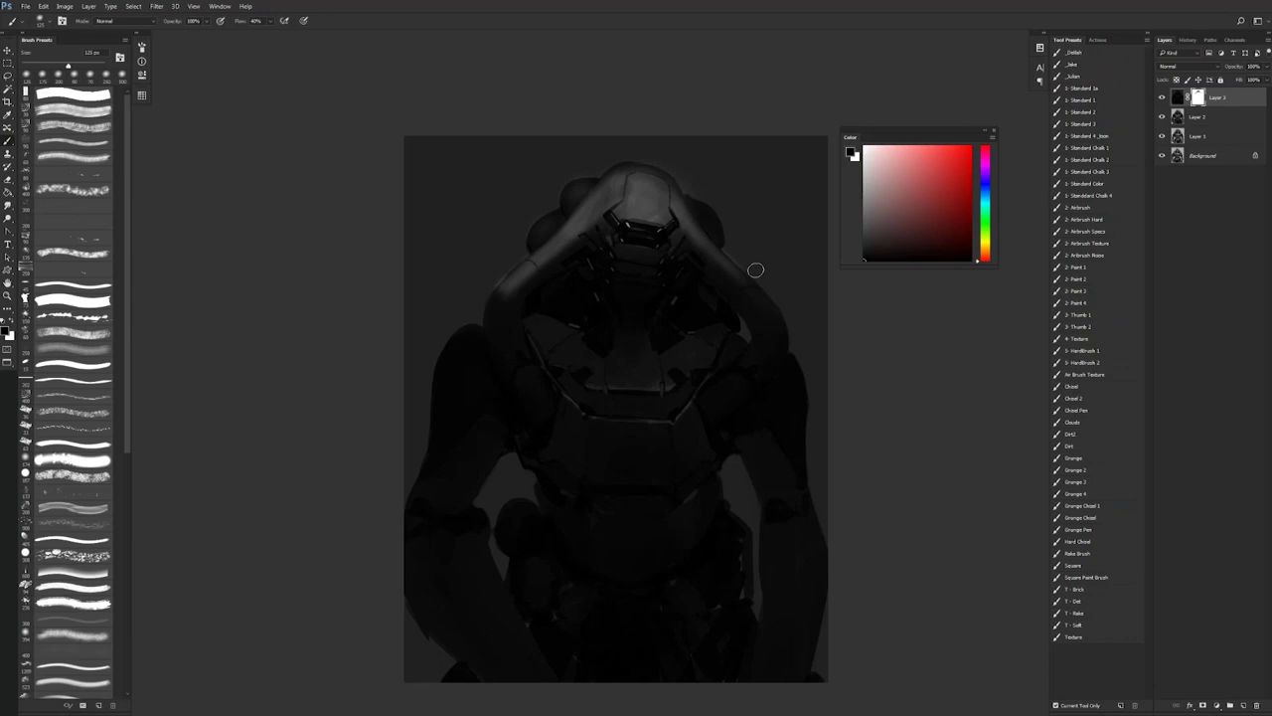
- Choose the 1- Standard 2 brush preset and paint black on the mask to brighten the helmet's upper rim
{"action": "left_click", "coordinate": [1110, 115]}
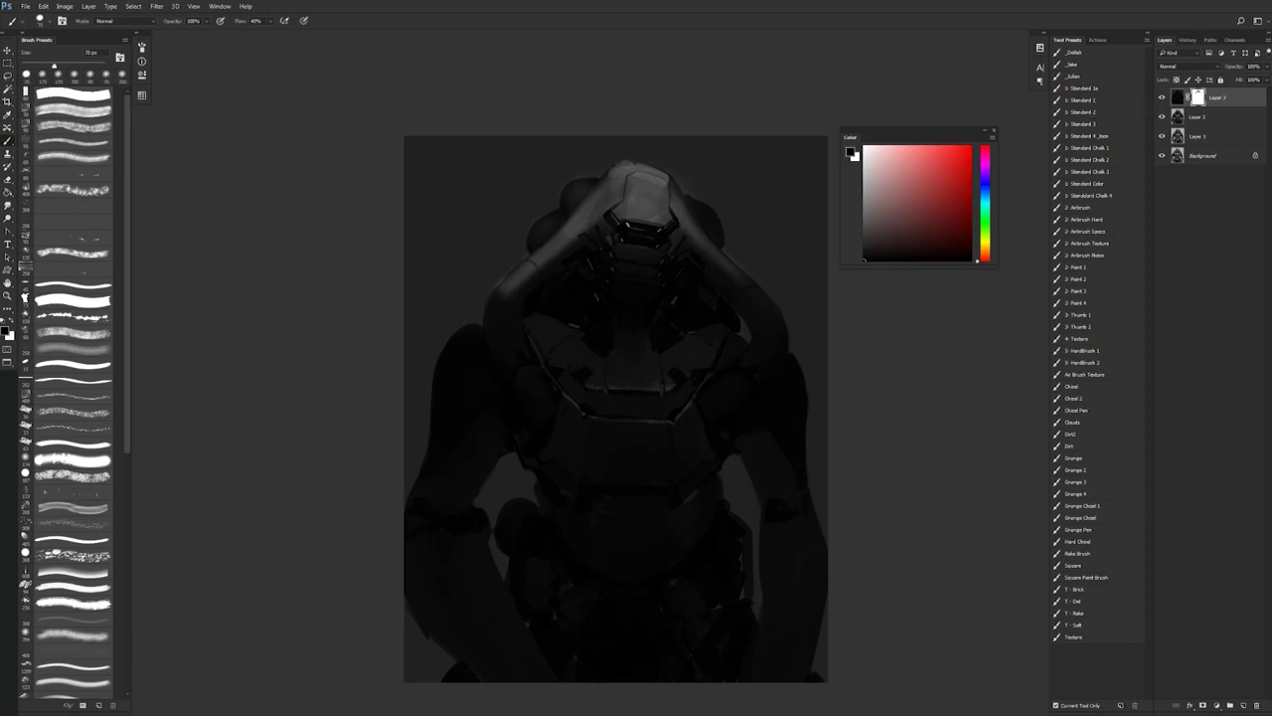
{"action": "key", "text": "z"}
{"action": "left_click", "coordinate": [657, 196]}
{"action": "key", "text": "b"}
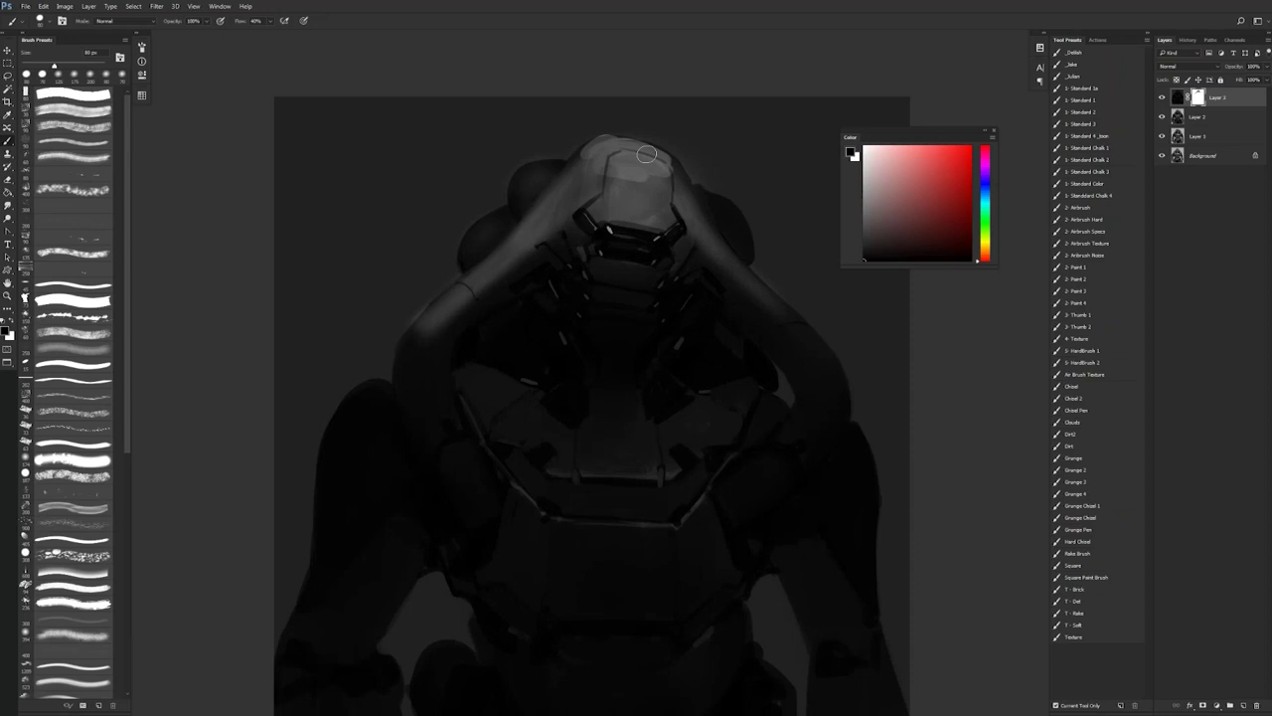
{"action": "left_click_drag", "start_coordinate": [651, 147], "coordinate": [680, 173]}
{"action": "mouse_move", "coordinate": [593, 147]}
{"action": "left_mouse_down"}
{"action": "mouse_move", "coordinate": [645, 145]}
{"action": "mouse_move", "coordinate": [677, 177]}
{"action": "left_mouse_up"}
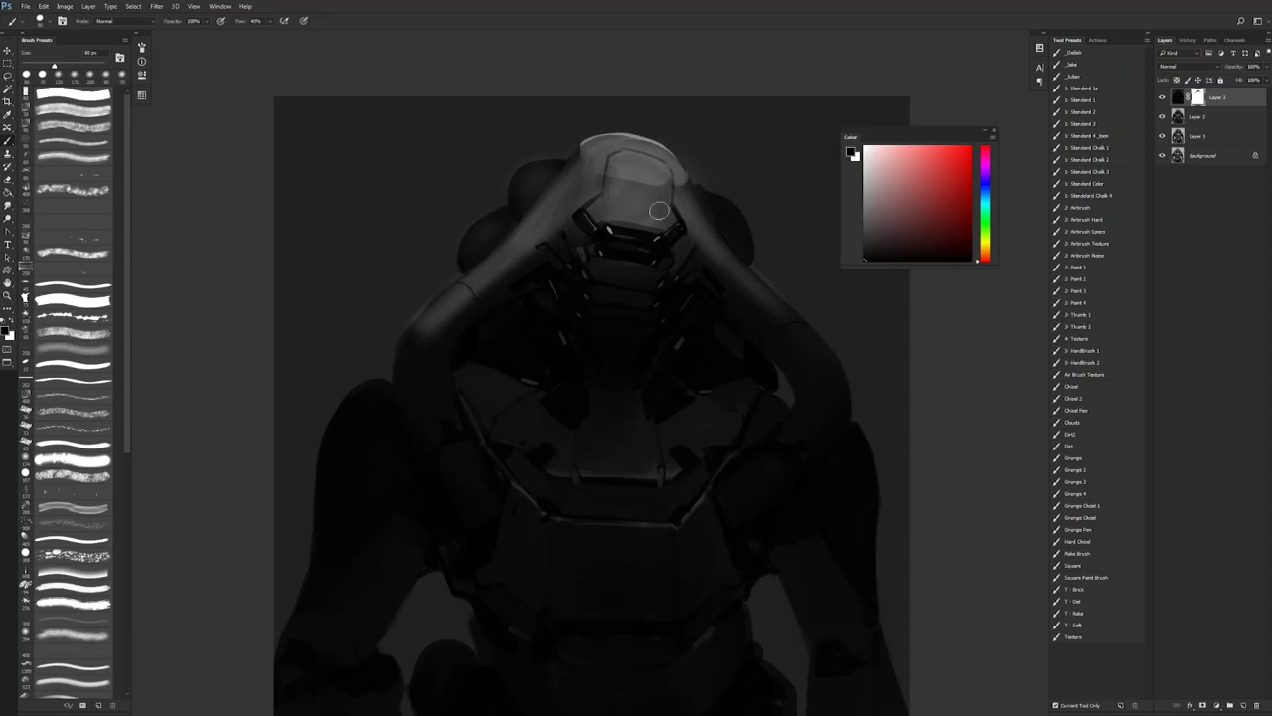
{"action": "left_click_drag", "start_coordinate": [587, 141], "coordinate": [567, 165]}
- Brighten the left tube's upper surface and the helmet's side plates by painting black on the layer mask
{"action": "mouse_move", "coordinate": [429, 312]}
{"action": "left_mouse_down"}
{"action": "mouse_move", "coordinate": [407, 332]}
{"action": "mouse_move", "coordinate": [511, 253]}
{"action": "mouse_move", "coordinate": [576, 169]}
{"action": "left_mouse_up"}
{"action": "left_click_drag", "start_coordinate": [582, 250], "coordinate": [592, 261]}
{"action": "mouse_move", "coordinate": [669, 259]}
{"action": "left_mouse_down"}
{"action": "mouse_move", "coordinate": [661, 267]}
{"action": "mouse_move", "coordinate": [656, 213]}
{"action": "mouse_move", "coordinate": [618, 203]}
{"action": "mouse_move", "coordinate": [652, 189]}
{"action": "mouse_move", "coordinate": [664, 220]}
{"action": "mouse_move", "coordinate": [666, 184]}
{"action": "left_mouse_up"}
{"action": "mouse_move", "coordinate": [562, 173]}
{"action": "left_mouse_down"}
{"action": "mouse_move", "coordinate": [567, 202]}
{"action": "mouse_move", "coordinate": [575, 181]}
{"action": "left_mouse_up"}
{"action": "left_click_drag", "start_coordinate": [684, 181], "coordinate": [704, 233]}
{"action": "mouse_move", "coordinate": [401, 340]}
{"action": "left_mouse_down"}
{"action": "mouse_move", "coordinate": [440, 340]}
{"action": "mouse_move", "coordinate": [396, 350]}
{"action": "mouse_move", "coordinate": [443, 340]}
{"action": "mouse_move", "coordinate": [453, 261]}
{"action": "left_mouse_up"}
- Paint white on the mask to trim the highlights along the left tube's underside and the right helmet plate's tip
{"action": "key", "text": "x"}
{"action": "key", "text": "x"}
{"action": "key", "text": "x"}
{"action": "left_click_drag", "start_coordinate": [451, 327], "coordinate": [511, 268]}
{"action": "mouse_move", "coordinate": [557, 221]}
{"action": "left_mouse_down"}
{"action": "mouse_move", "coordinate": [545, 243]}
{"action": "mouse_move", "coordinate": [553, 231]}
{"action": "left_mouse_up"}
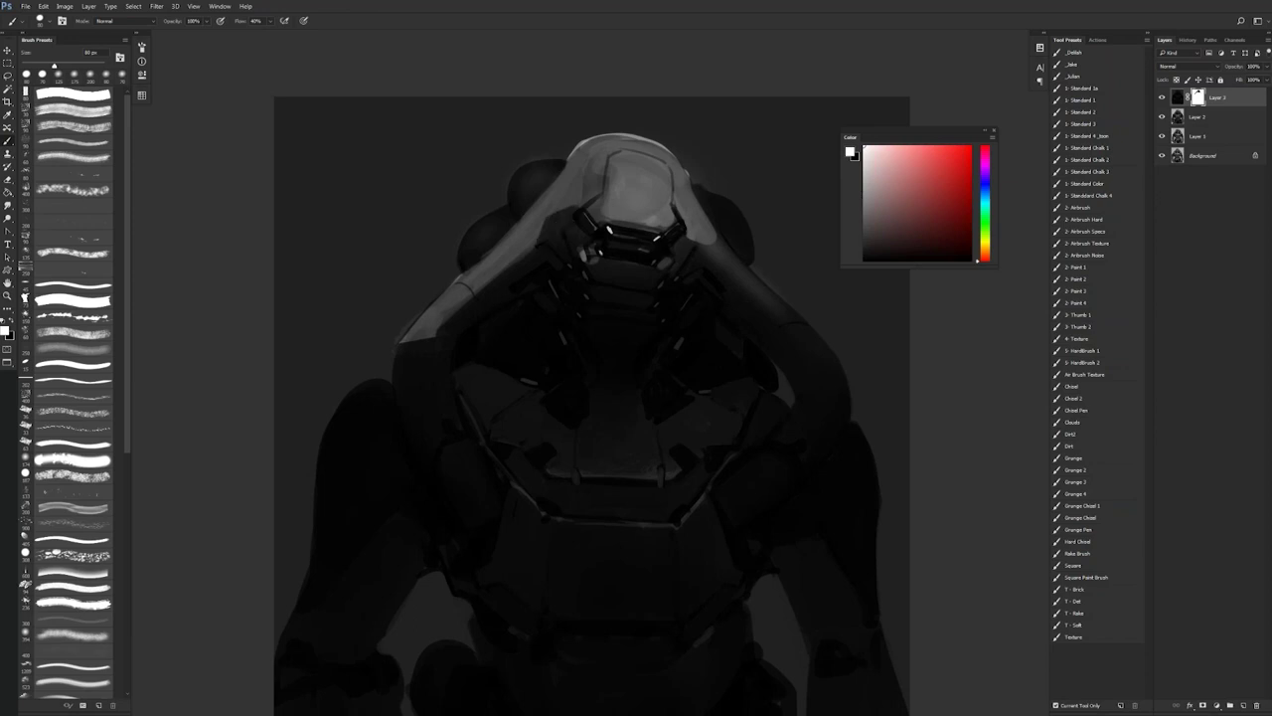
{"action": "left_click_drag", "start_coordinate": [692, 231], "coordinate": [701, 250]}
{"action": "left_click", "coordinate": [715, 259]}
- Paint black on the mask along the right tube's upper edge to extend its highlight down towards the shoulder
{"action": "key", "text": "x"}
{"action": "left_click_drag", "start_coordinate": [709, 244], "coordinate": [818, 360]}
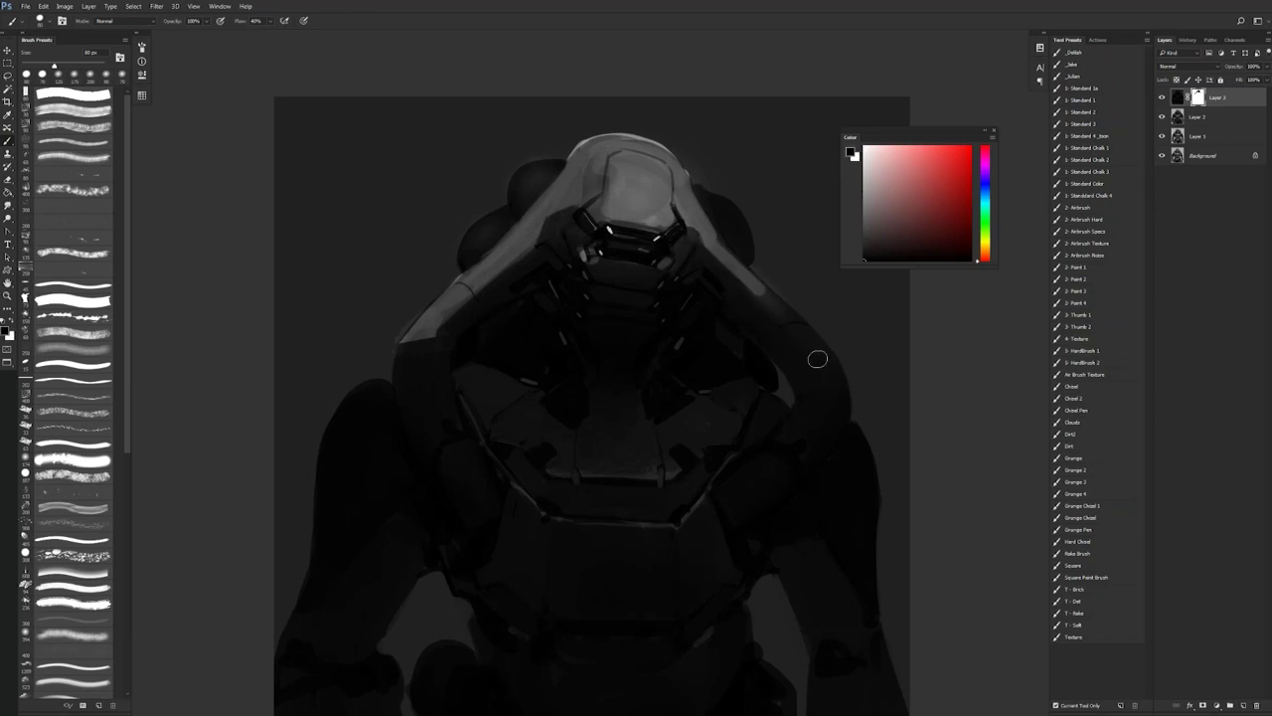
{"action": "left_click_drag", "start_coordinate": [783, 305], "coordinate": [835, 368]}
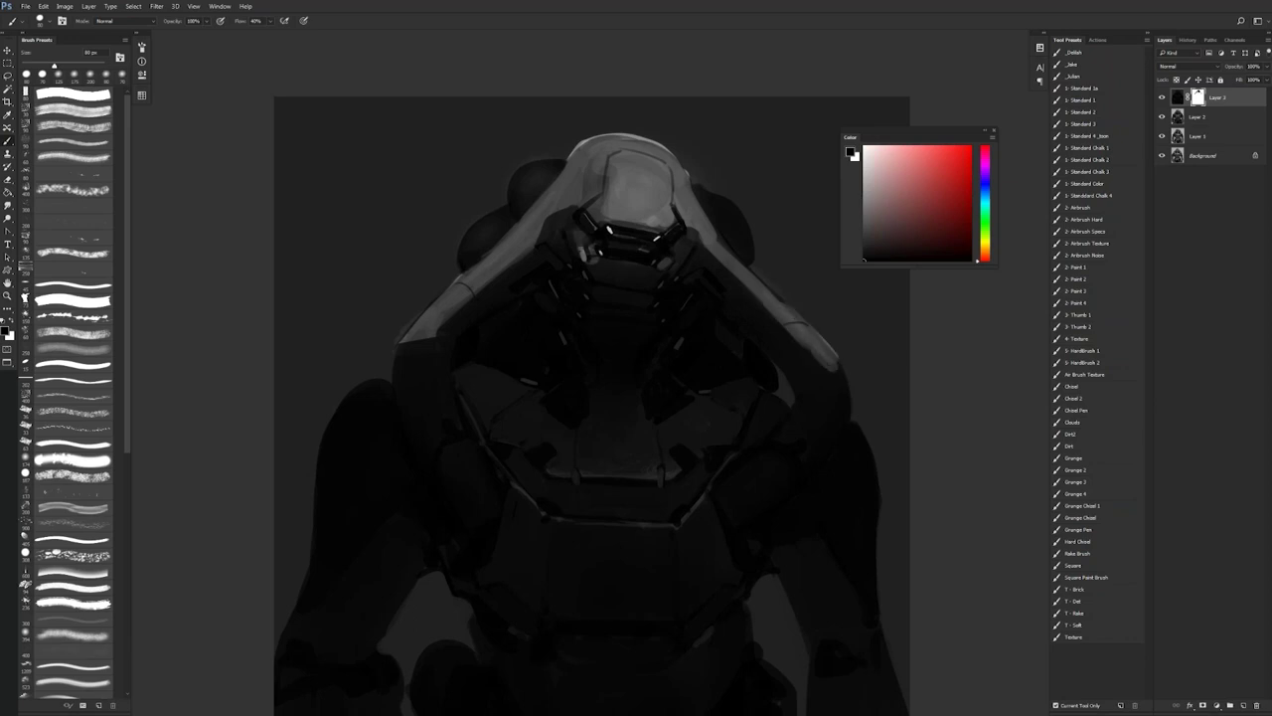
- Reduce the brush size and brighten the helmet's lower face plates on the layer mask
{"action": "key", "text": "bracketleft"}
{"action": "key", "text": "bracketleft"}
{"action": "mouse_move", "coordinate": [592, 288]}
{"action": "left_mouse_down"}
{"action": "mouse_move", "coordinate": [652, 297]}
{"action": "mouse_move", "coordinate": [646, 266]}
{"action": "mouse_move", "coordinate": [656, 269]}
{"action": "left_mouse_up"}
{"action": "key", "text": "ctrl+z"}
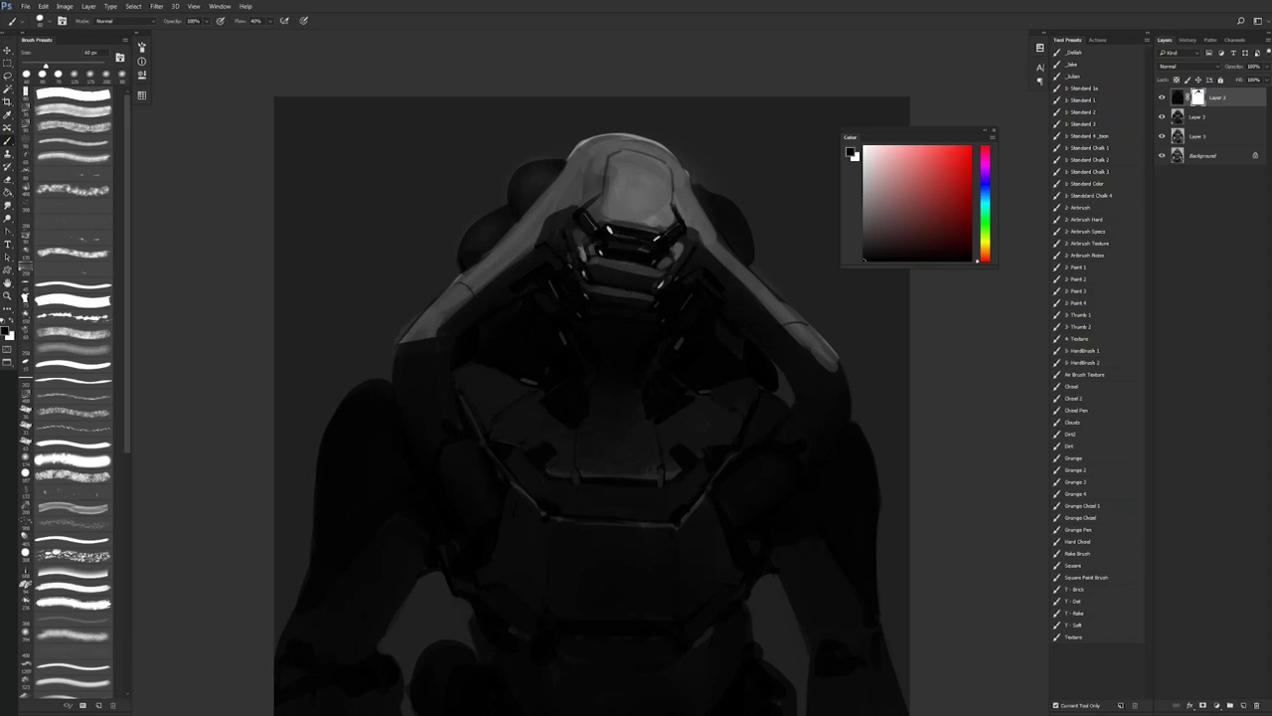
- Enlarge the brush and paint black on the mask across the chest collar plates and the inner shoulder parts to light them
{"action": "key", "text": "bracketright"}
{"action": "key", "text": "bracketright"}
{"action": "key", "text": "bracketright"}
{"action": "key", "text": "bracketright"}
{"action": "left_click_drag", "start_coordinate": [557, 369], "coordinate": [577, 294]}
{"action": "mouse_move", "coordinate": [505, 362]}
{"action": "left_mouse_down"}
{"action": "mouse_move", "coordinate": [552, 333]}
{"action": "mouse_move", "coordinate": [571, 337]}
{"action": "mouse_move", "coordinate": [567, 369]}
{"action": "mouse_move", "coordinate": [601, 397]}
{"action": "mouse_move", "coordinate": [718, 361]}
{"action": "mouse_move", "coordinate": [766, 304]}
{"action": "mouse_move", "coordinate": [717, 379]}
{"action": "mouse_move", "coordinate": [755, 366]}
{"action": "left_mouse_up"}
{"action": "left_click_drag", "start_coordinate": [636, 405], "coordinate": [691, 403]}
{"action": "mouse_move", "coordinate": [503, 348]}
{"action": "left_mouse_down"}
{"action": "mouse_move", "coordinate": [483, 352]}
{"action": "mouse_move", "coordinate": [523, 398]}
{"action": "mouse_move", "coordinate": [500, 404]}
{"action": "mouse_move", "coordinate": [462, 368]}
{"action": "left_mouse_up"}
{"action": "mouse_move", "coordinate": [759, 395]}
{"action": "left_mouse_down"}
{"action": "mouse_move", "coordinate": [753, 382]}
{"action": "mouse_move", "coordinate": [775, 372]}
{"action": "mouse_move", "coordinate": [746, 398]}
{"action": "left_mouse_up"}
{"action": "left_click_drag", "start_coordinate": [648, 410], "coordinate": [622, 413]}
{"action": "left_click_drag", "start_coordinate": [541, 414], "coordinate": [590, 416]}
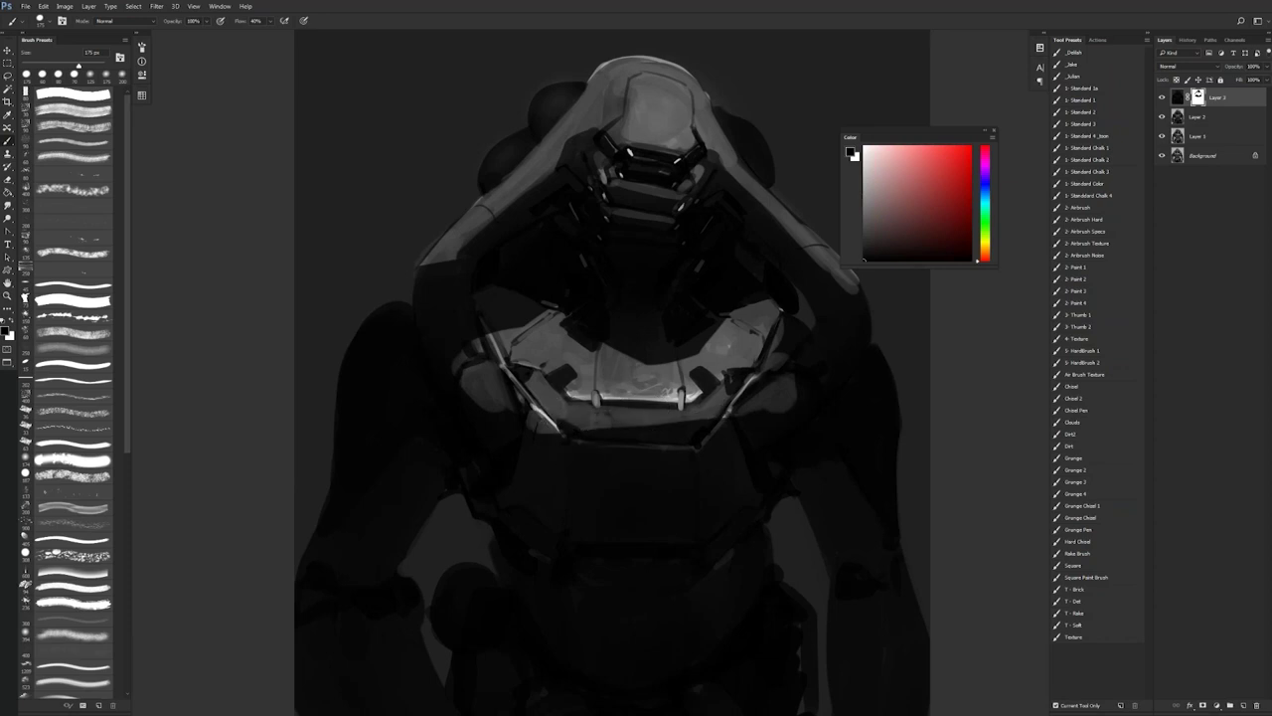
- Undo the last broad stroke and brighten the edge trim below the chest collar with a smaller brush on the mask
{"action": "key", "text": "ctrl+z"}
{"action": "key", "text": "bracketleft"}
{"action": "key", "text": "bracketleft"}
{"action": "key", "text": "bracketleft"}
{"action": "key", "text": "bracketleft"}
{"action": "key", "text": "bracketleft"}
{"action": "mouse_move", "coordinate": [596, 416]}
{"action": "left_mouse_down"}
{"action": "mouse_move", "coordinate": [692, 419]}
{"action": "mouse_move", "coordinate": [729, 396]}
{"action": "left_mouse_up"}
{"action": "left_click_drag", "start_coordinate": [533, 407], "coordinate": [552, 427]}
{"action": "key", "text": "ctrl+shift+z"}
{"action": "key", "text": "ctrl+shift+z"}
{"action": "key", "text": "ctrl+shift+z"}
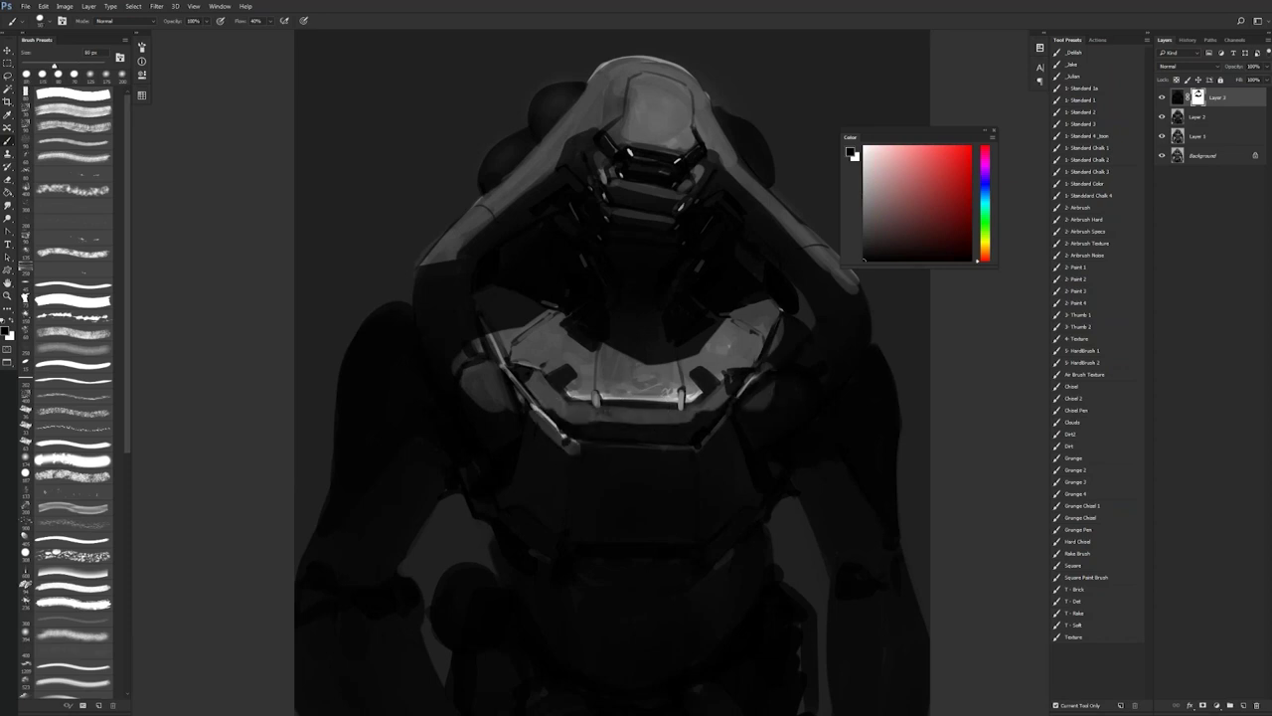
- Paint a soft highlight on the left shoulder plate by brushing black on the layer mask
{"action": "key", "text": "z"}
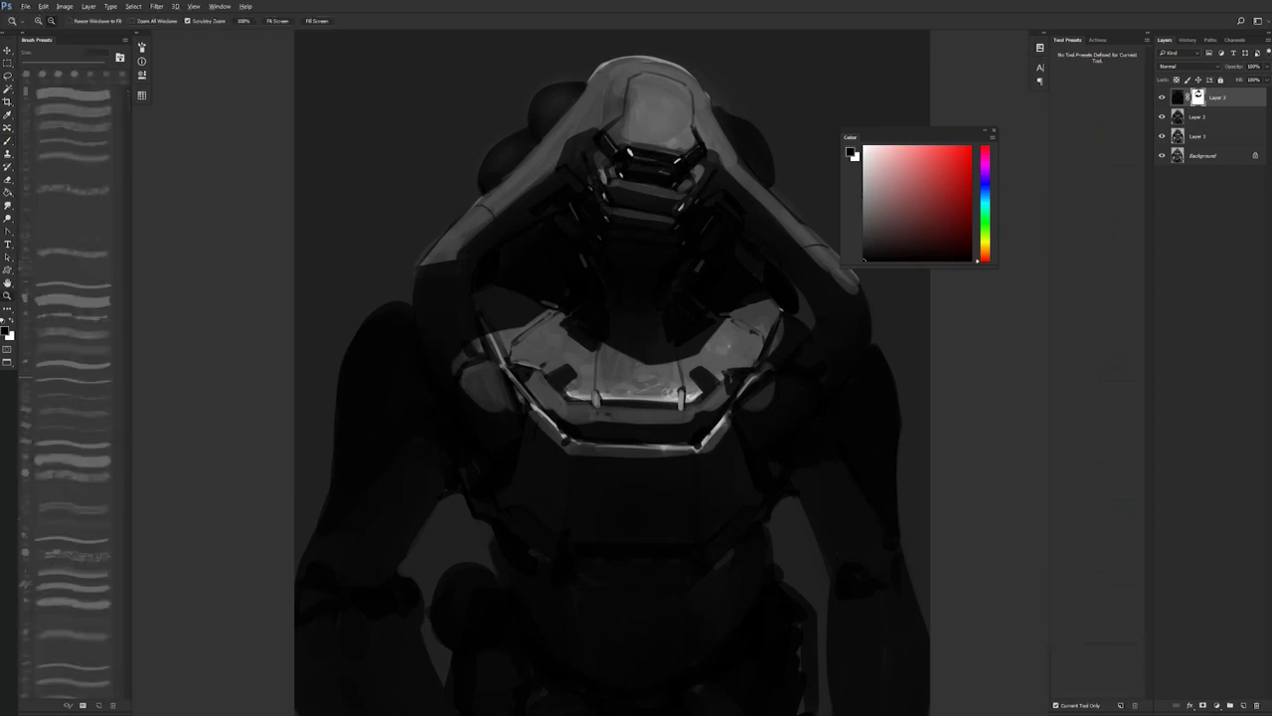
{"action": "left_click_drag", "start_coordinate": [695, 498], "coordinate": [596, 498]}
{"action": "left_click_drag", "start_coordinate": [640, 461], "coordinate": [614, 335]}
{"action": "left_click", "coordinate": [614, 335]}
{"action": "key", "text": "b"}
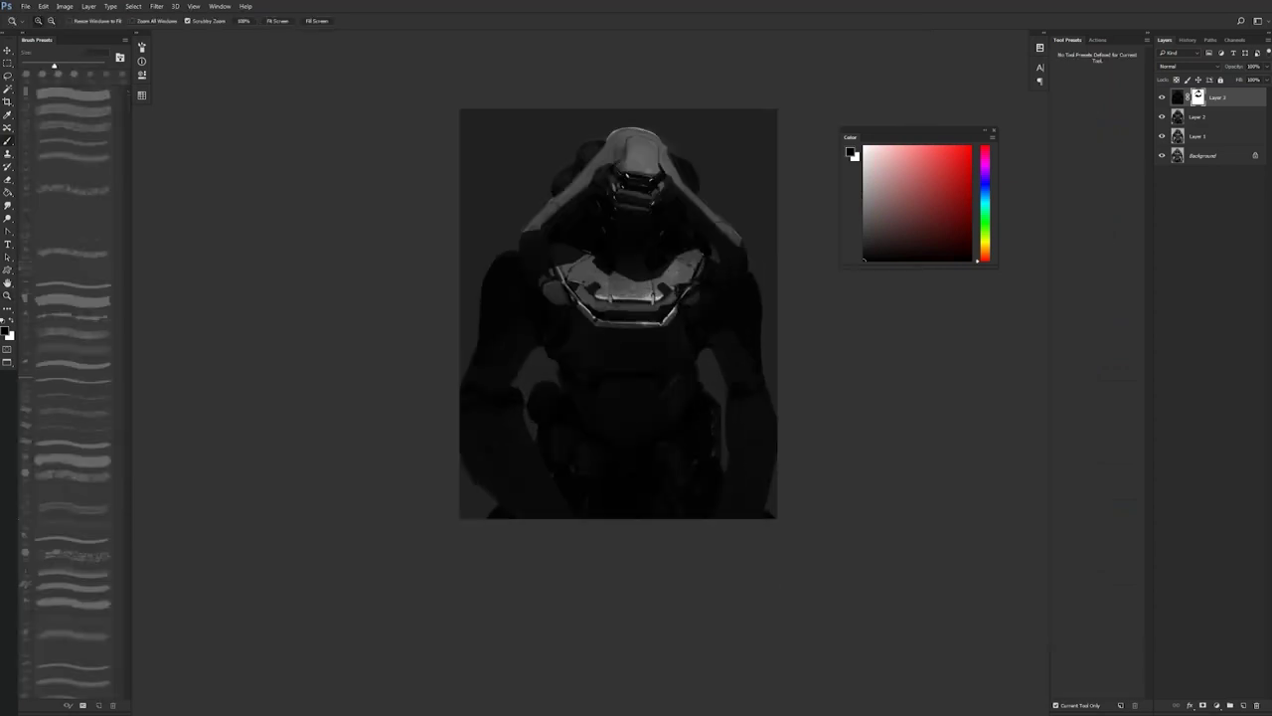
{"action": "left_click_drag", "start_coordinate": [509, 272], "coordinate": [508, 293]}
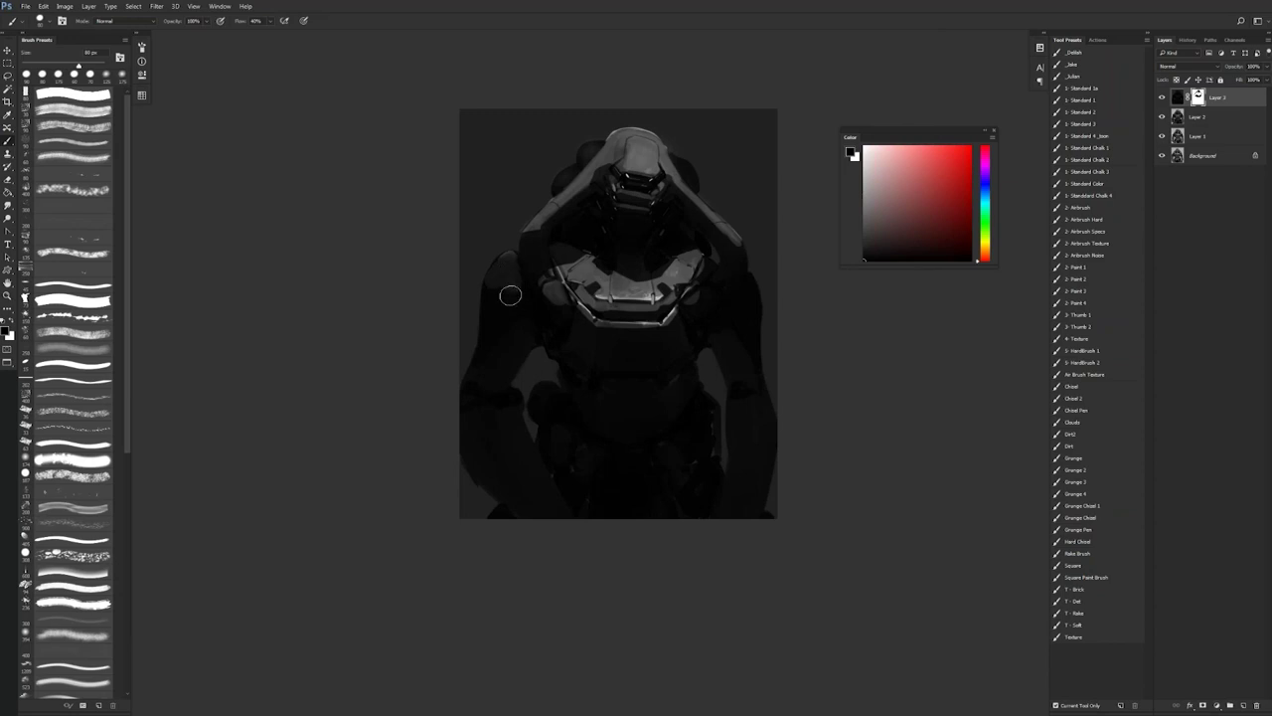
{"action": "key", "text": "bracketright"}
{"action": "key", "text": "bracketright"}
{"action": "key", "text": "bracketright"}
{"action": "key", "text": "bracketright"}
{"action": "left_click_drag", "start_coordinate": [507, 323], "coordinate": [475, 407]}
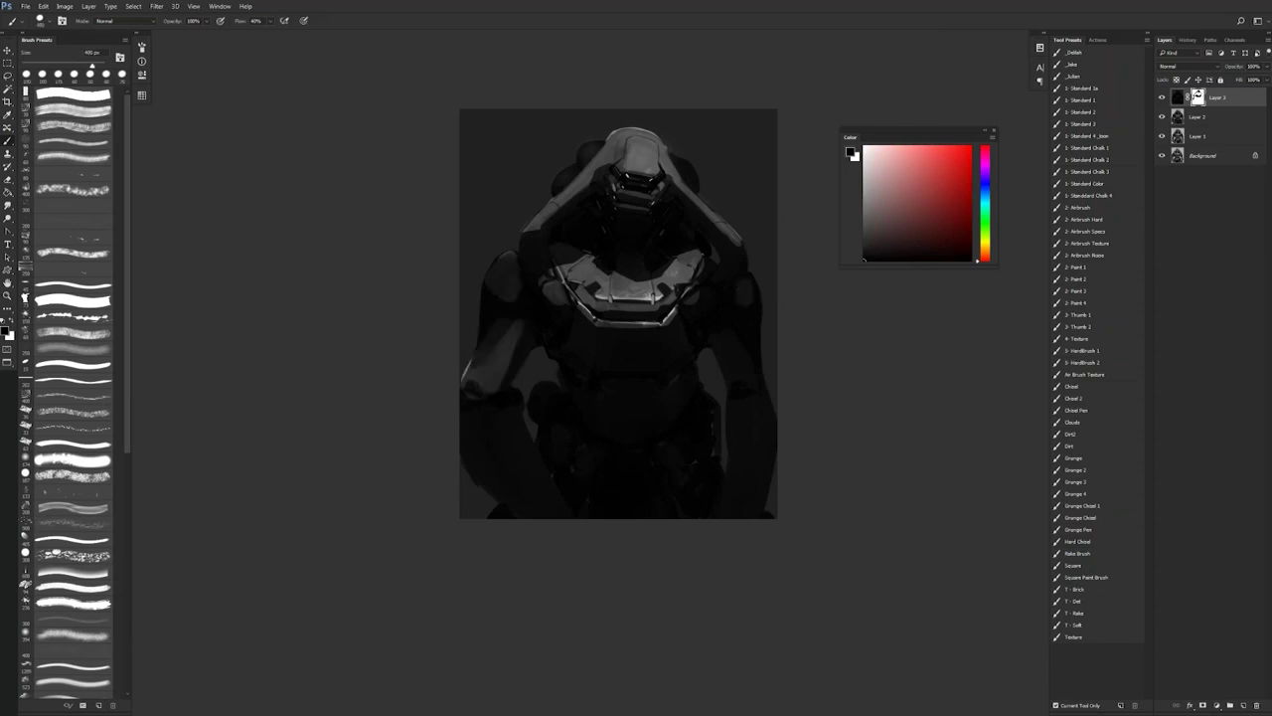
{"action": "key", "text": "ctrl+z"}
- Brighten the outer sides of both upper arms by painting black on the layer mask
{"action": "mouse_move", "coordinate": [744, 332]}
{"action": "left_mouse_down"}
{"action": "mouse_move", "coordinate": [764, 408]}
{"action": "mouse_move", "coordinate": [767, 393]}
{"action": "left_mouse_up"}
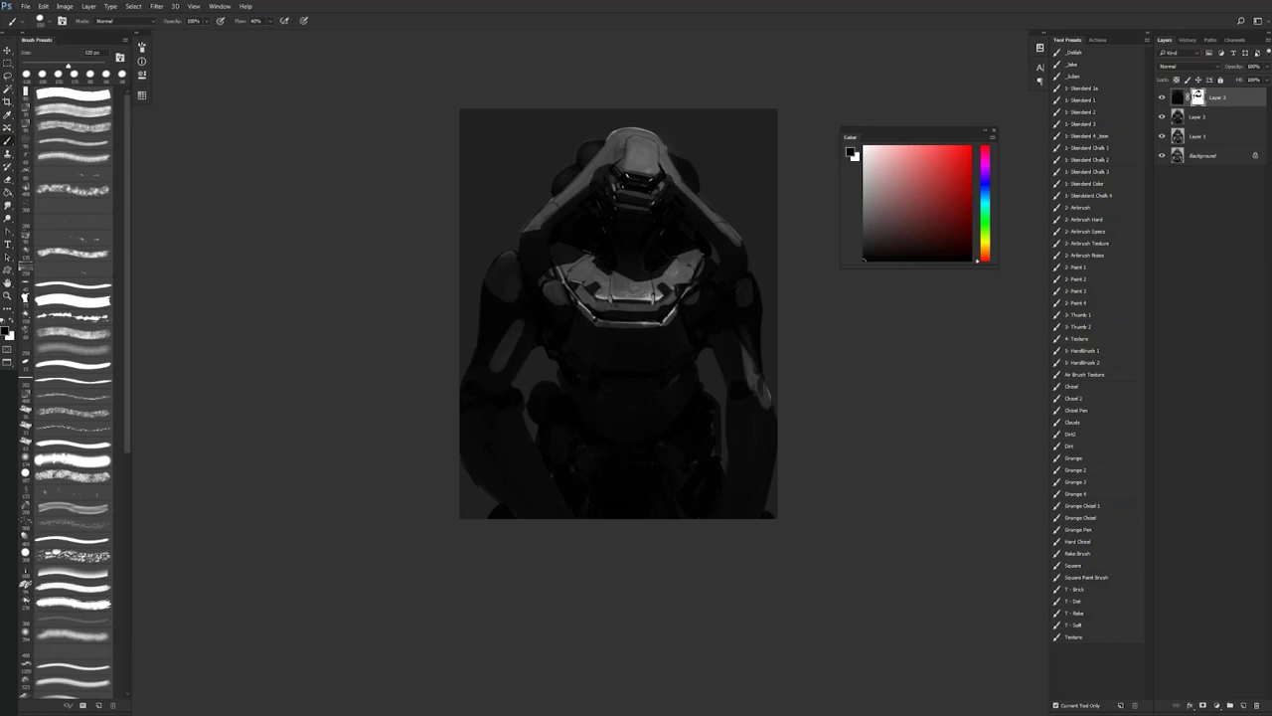
{"action": "left_click_drag", "start_coordinate": [479, 338], "coordinate": [467, 409]}
{"action": "key", "text": "x"}
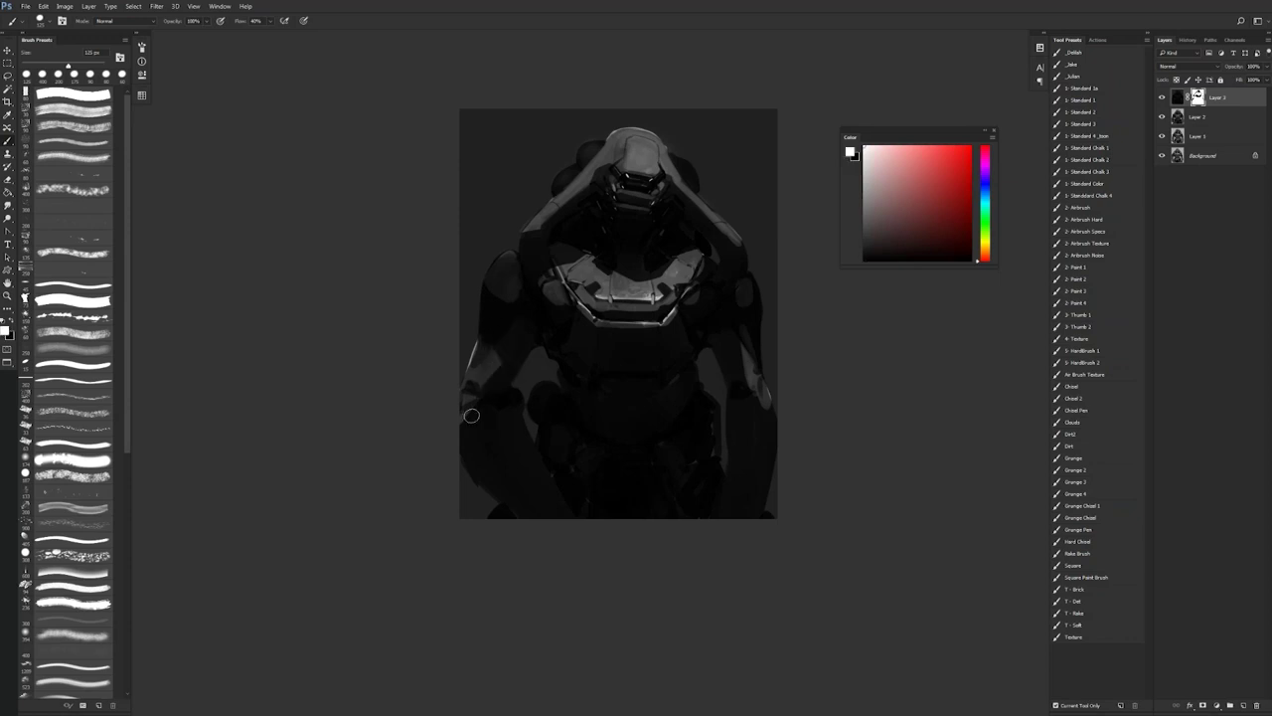
{"action": "key", "text": "x"}
- Paint black on the mask to light the left forearm and the trim across the waist plate
{"action": "mouse_move", "coordinate": [500, 421]}
{"action": "left_mouse_down"}
{"action": "mouse_move", "coordinate": [467, 425]}
{"action": "mouse_move", "coordinate": [485, 477]}
{"action": "mouse_move", "coordinate": [496, 471]}
{"action": "left_mouse_up"}
{"action": "key", "text": "x"}
{"action": "key", "text": "x"}
{"action": "mouse_move", "coordinate": [596, 391]}
{"action": "left_mouse_down"}
{"action": "mouse_move", "coordinate": [666, 391]}
{"action": "mouse_move", "coordinate": [692, 370]}
{"action": "left_mouse_up"}
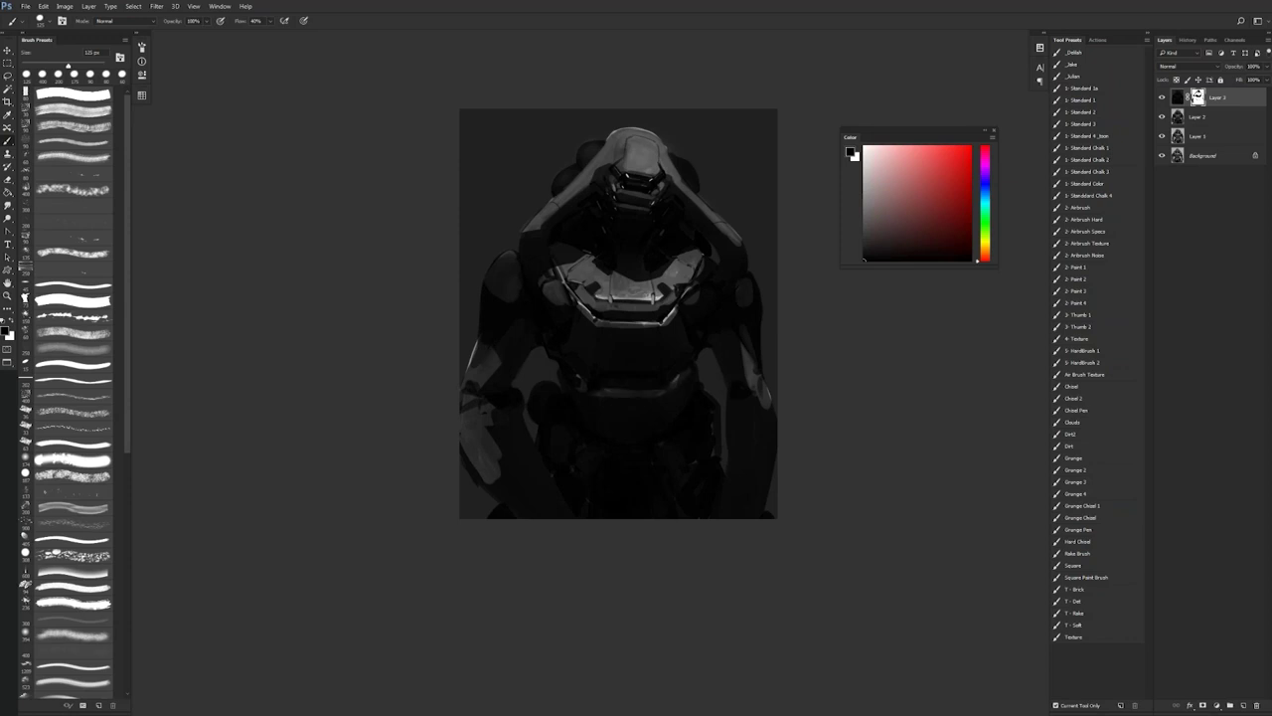
{"action": "key", "text": "x"}
- Smudge the mask to soften the edges of the highlights on the helmet tubes, enlarging the smudge brush
{"action": "key", "text": "z"}
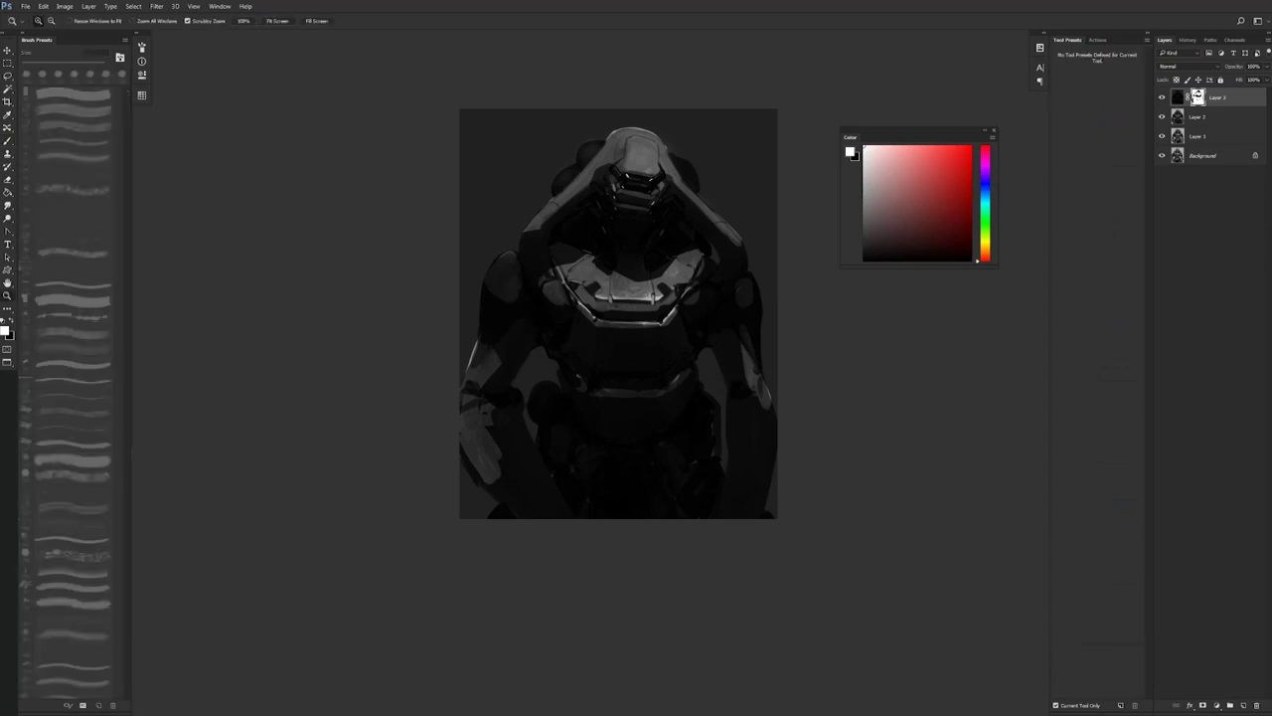
{"action": "left_click", "coordinate": [488, 269]}
{"action": "key", "text": "r"}
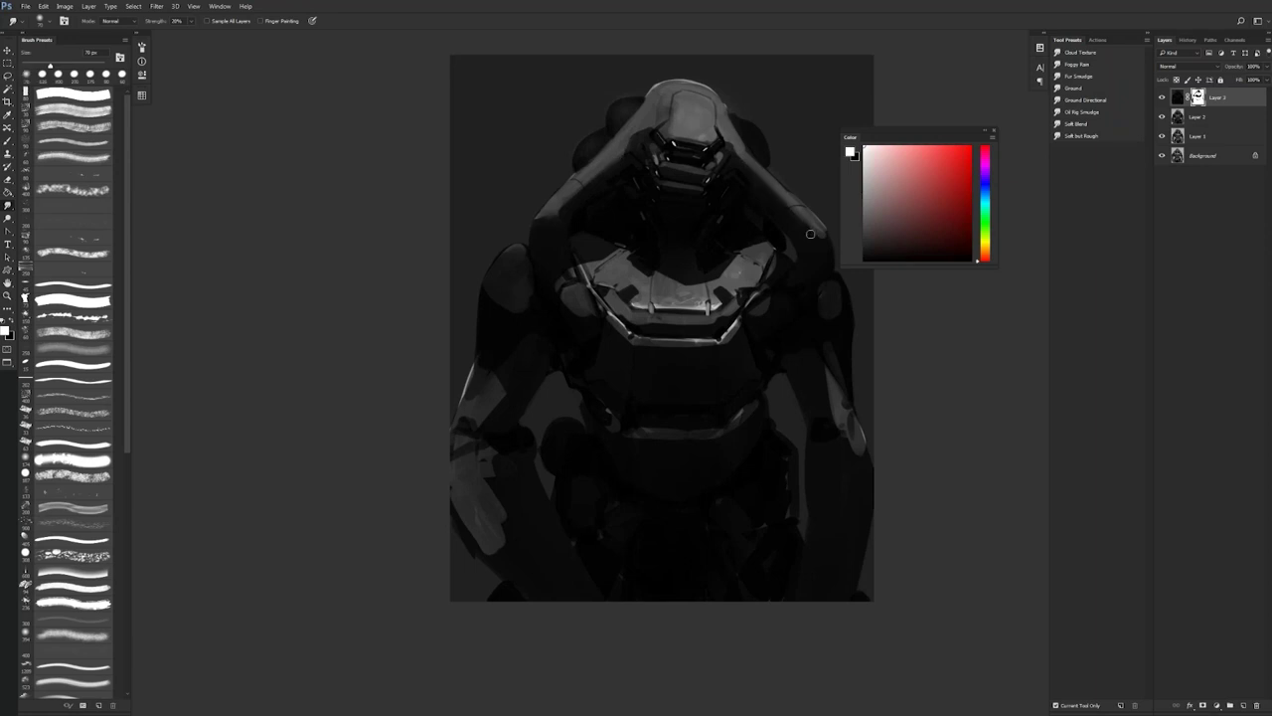
{"action": "left_click_drag", "start_coordinate": [746, 97], "coordinate": [669, 70]}
{"action": "key", "text": "bracketright"}
{"action": "key", "text": "bracketright"}
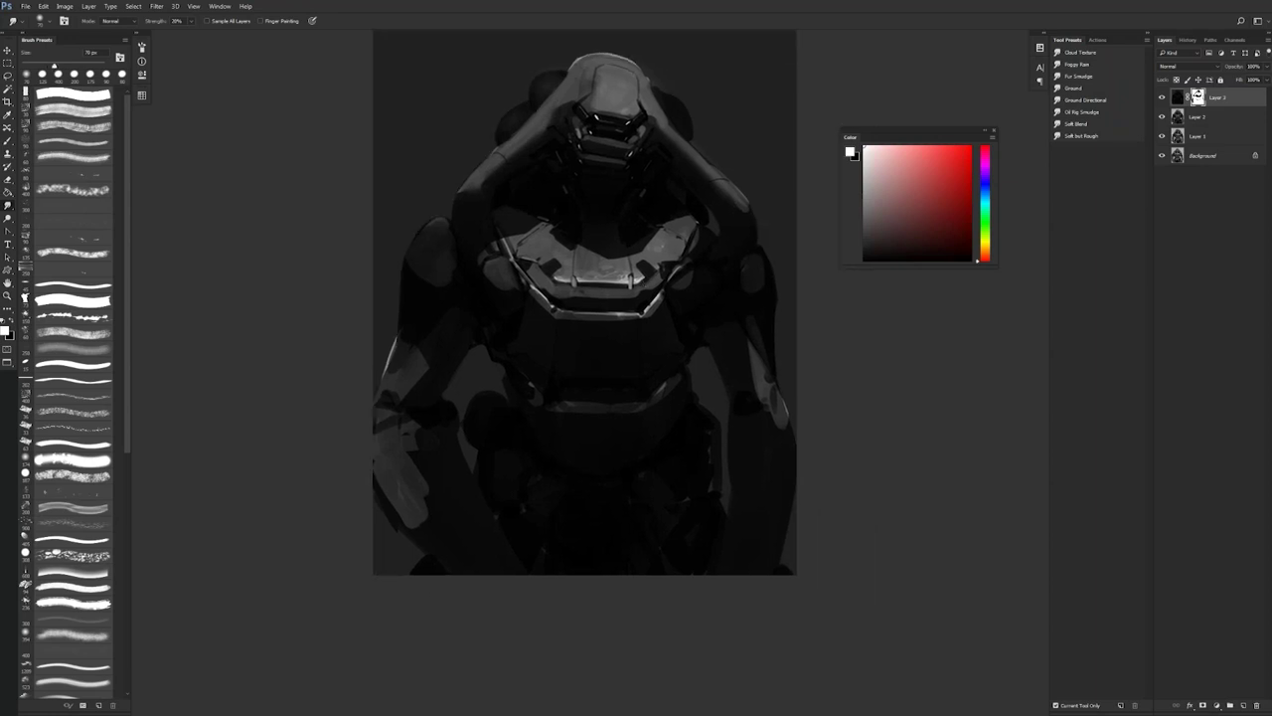
{"action": "key", "text": "bracketright"}
- Lower the fill of the masked dark layer
{"action": "left_click_drag", "start_coordinate": [1242, 80], "coordinate": [1235, 86]}
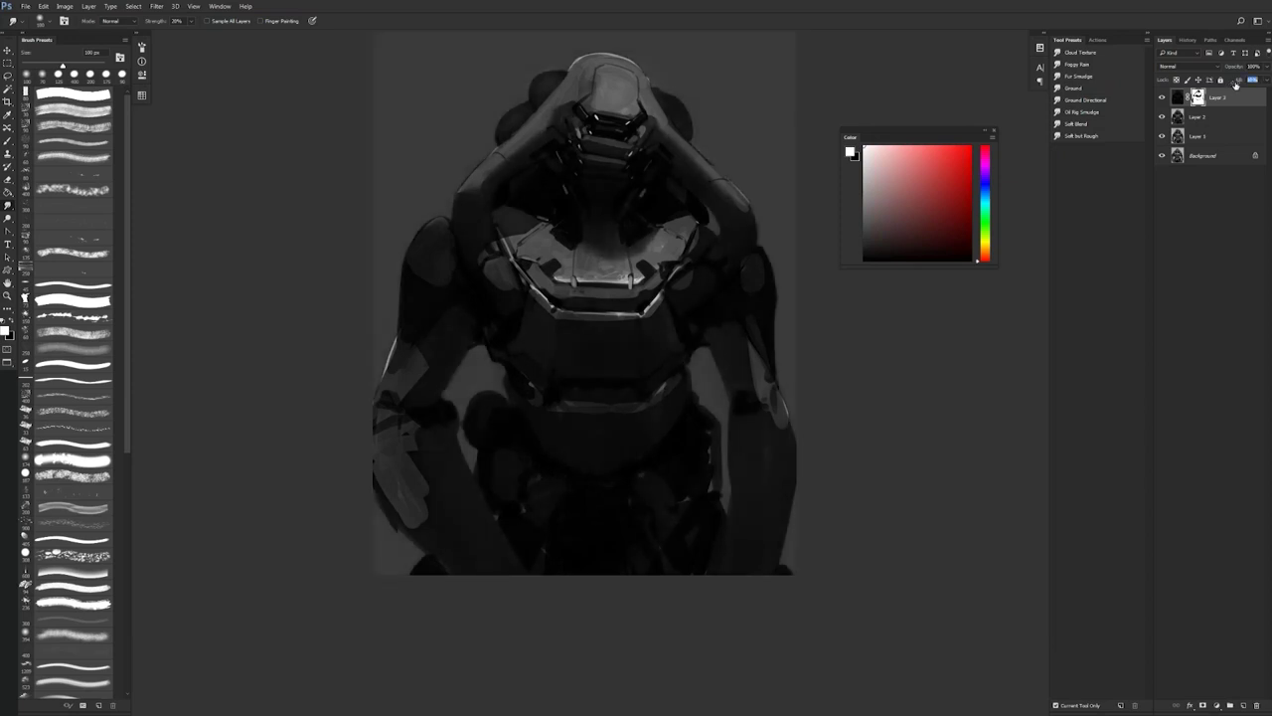
{"action": "left_click_drag", "start_coordinate": [1236, 85], "coordinate": [1240, 85]}
- Paint black on the mask with a smaller brush to add rim highlights to the round pods behind the helmet
{"action": "key", "text": "b"}
{"action": "key", "text": "x"}
{"action": "left_click_drag", "start_coordinate": [587, 249], "coordinate": [585, 295]}
{"action": "left_click_drag", "start_coordinate": [547, 120], "coordinate": [560, 129]}
{"action": "key", "text": "bracketleft"}
{"action": "key", "text": "bracketleft"}
{"action": "key", "text": "bracketleft"}
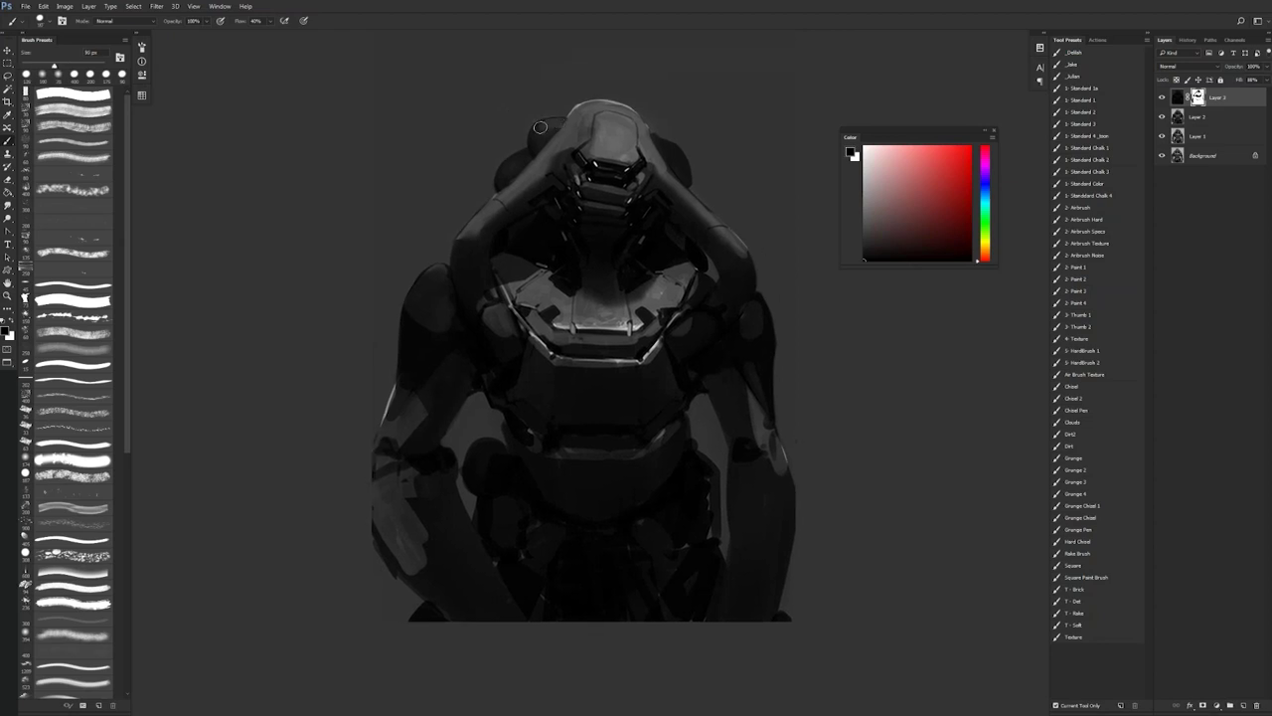
{"action": "left_click_drag", "start_coordinate": [654, 138], "coordinate": [677, 161]}
{"action": "mouse_move", "coordinate": [504, 167]}
{"action": "left_mouse_down"}
{"action": "mouse_move", "coordinate": [520, 168]}
{"action": "mouse_move", "coordinate": [506, 165]}
{"action": "left_mouse_up"}
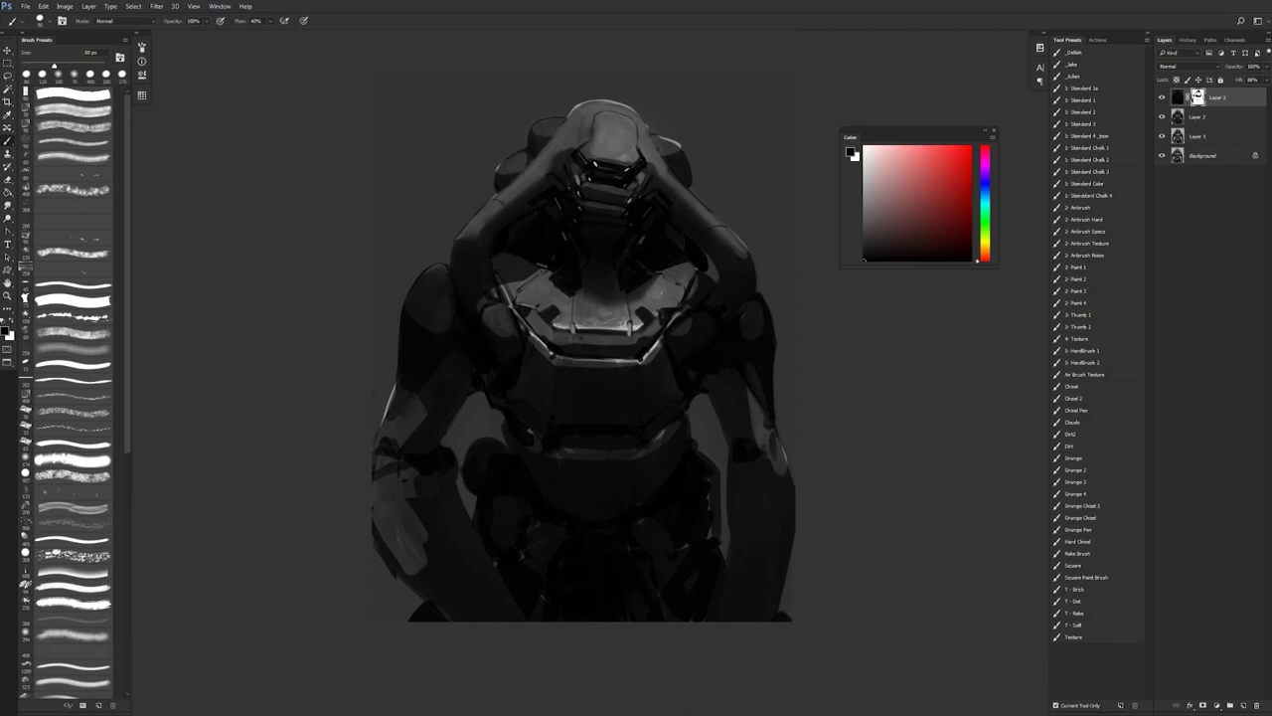
- Paint white on the mask over the left shoulder plate to darken its highlight
{"action": "key", "text": "x"}
{"action": "left_click_drag", "start_coordinate": [449, 288], "coordinate": [450, 323]}
{"action": "left_click_drag", "start_coordinate": [650, 414], "coordinate": [671, 344]}
{"action": "key", "text": "x"}
{"action": "left_click_drag", "start_coordinate": [440, 260], "coordinate": [465, 271]}
{"action": "key", "text": "ctrl+z"}
- Paint white on the mask with a large brush to remove the bright patch from the left forearm
{"action": "key", "text": "r"}
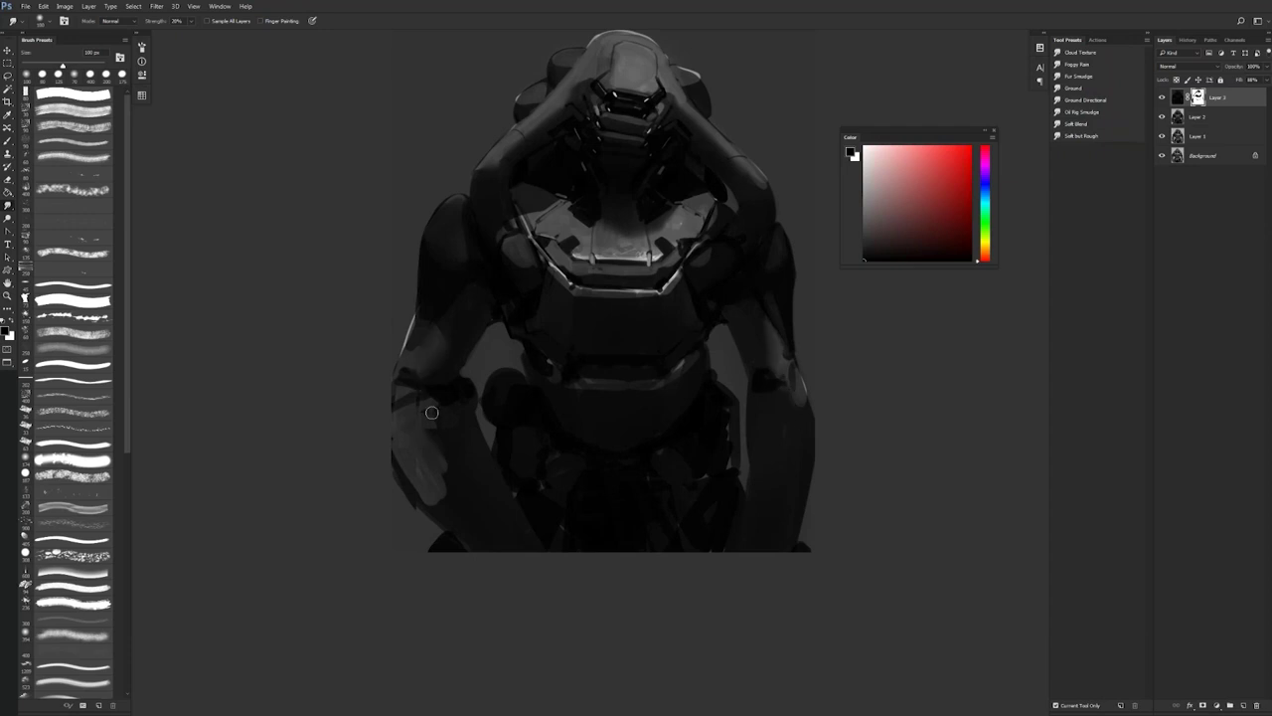
{"action": "key", "text": "b"}
{"action": "key", "text": "x"}
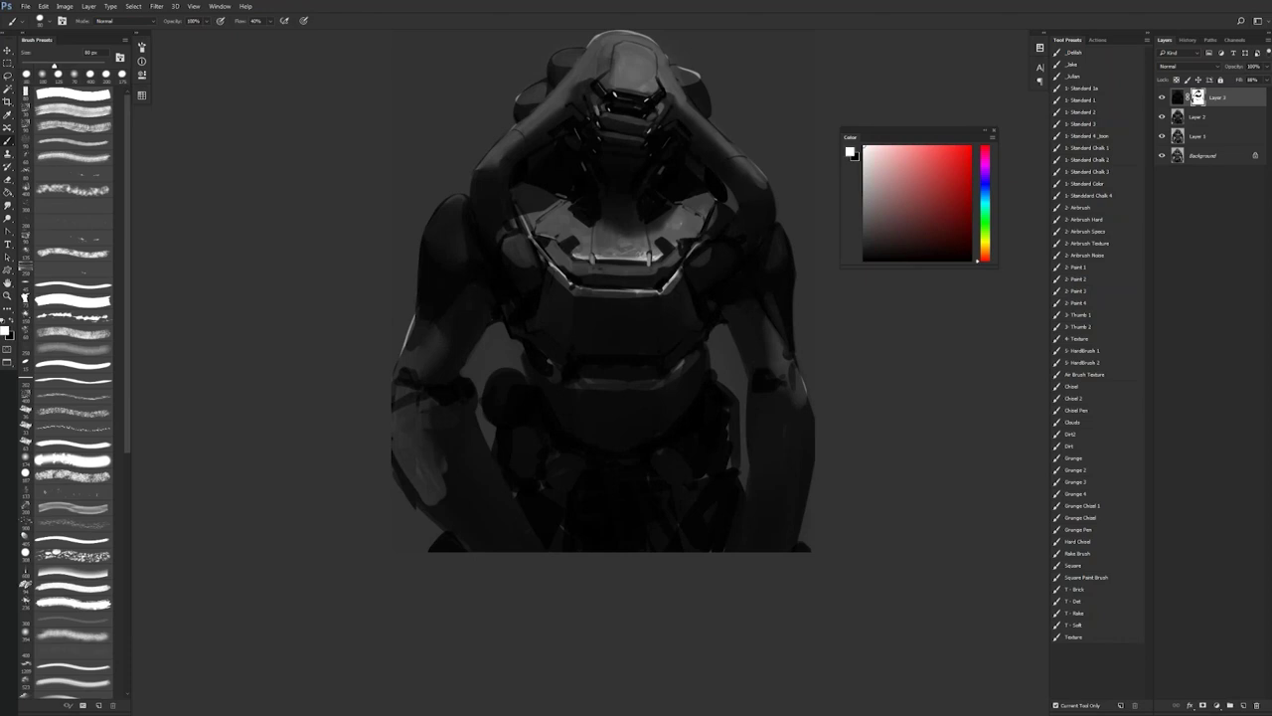
{"action": "mouse_move", "coordinate": [425, 450]}
{"action": "left_mouse_down"}
{"action": "mouse_move", "coordinate": [429, 487]}
{"action": "mouse_move", "coordinate": [447, 497]}
{"action": "left_mouse_up"}
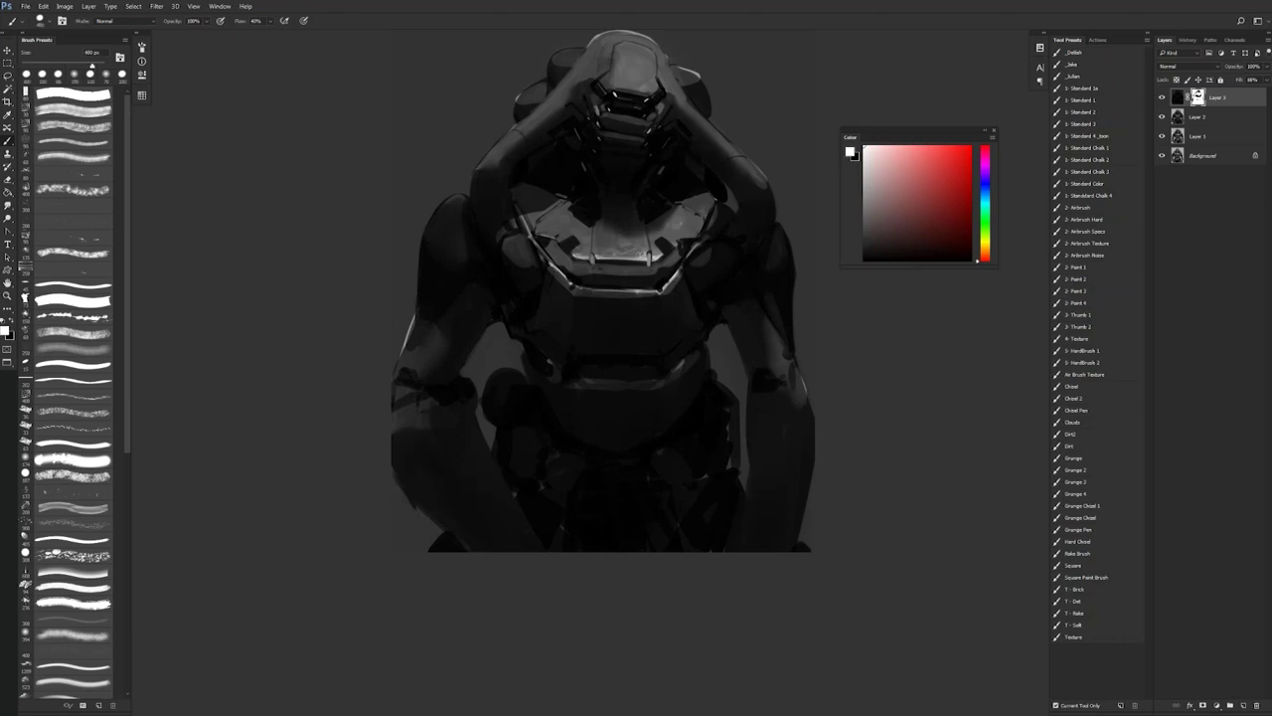
- Reduce the brush size and paint black on the mask to bring out the helmet's lower face plates
{"action": "key", "text": "["}
{"action": "key", "text": "["}
{"action": "left_click_drag", "start_coordinate": [644, 100], "coordinate": [644, 188]}
{"action": "key", "text": "["}
{"action": "key", "text": "bracketleft"}
{"action": "key", "text": "x"}
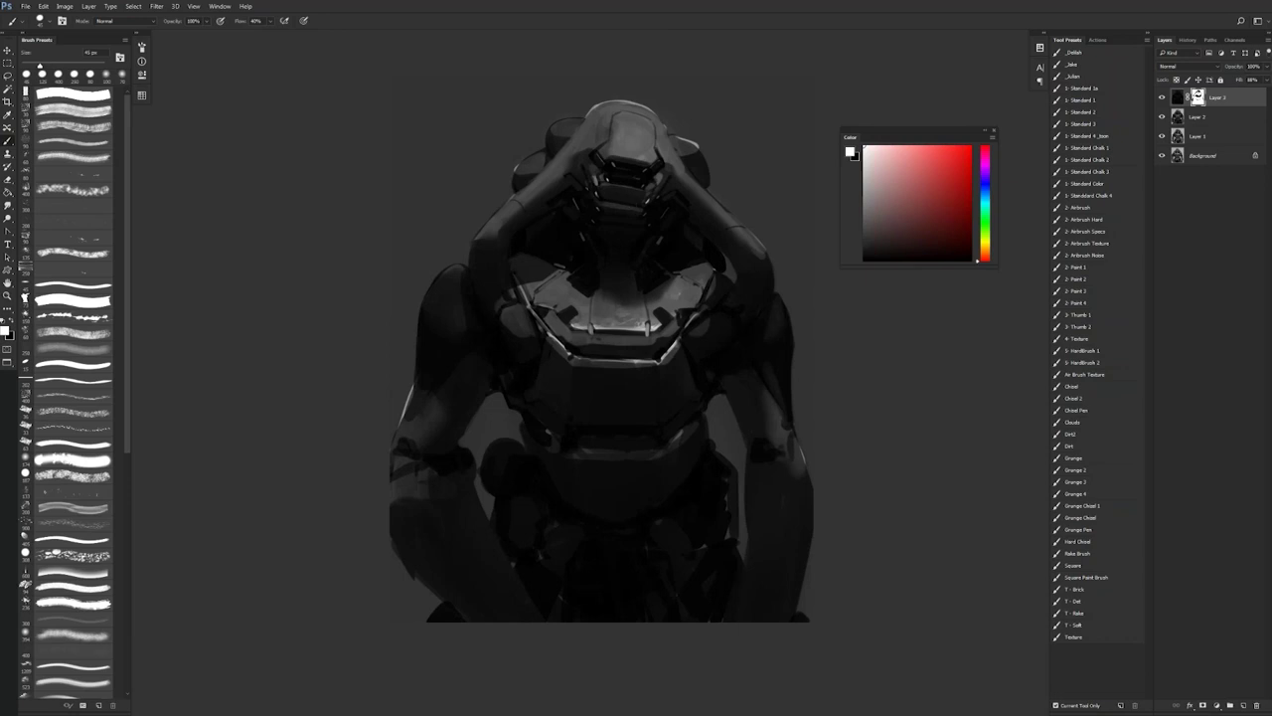
{"action": "key", "text": "x"}
{"action": "key", "text": "x"}
{"action": "key", "text": "x"}
{"action": "key", "text": "["}
{"action": "key", "text": "["}
{"action": "left_click_drag", "start_coordinate": [610, 204], "coordinate": [635, 206]}
{"action": "key", "text": "x"}
{"action": "key", "text": "x"}
- Enlarge the brush and paint white on the mask to darken the right end of the chest collar
{"action": "key", "text": "z"}
{"action": "left_click", "coordinate": [661, 300], "text": "alt"}
{"action": "left_click", "coordinate": [661, 301], "text": "alt"}
{"action": "left_click", "coordinate": [661, 301], "text": "alt"}
{"action": "left_click", "coordinate": [655, 337]}
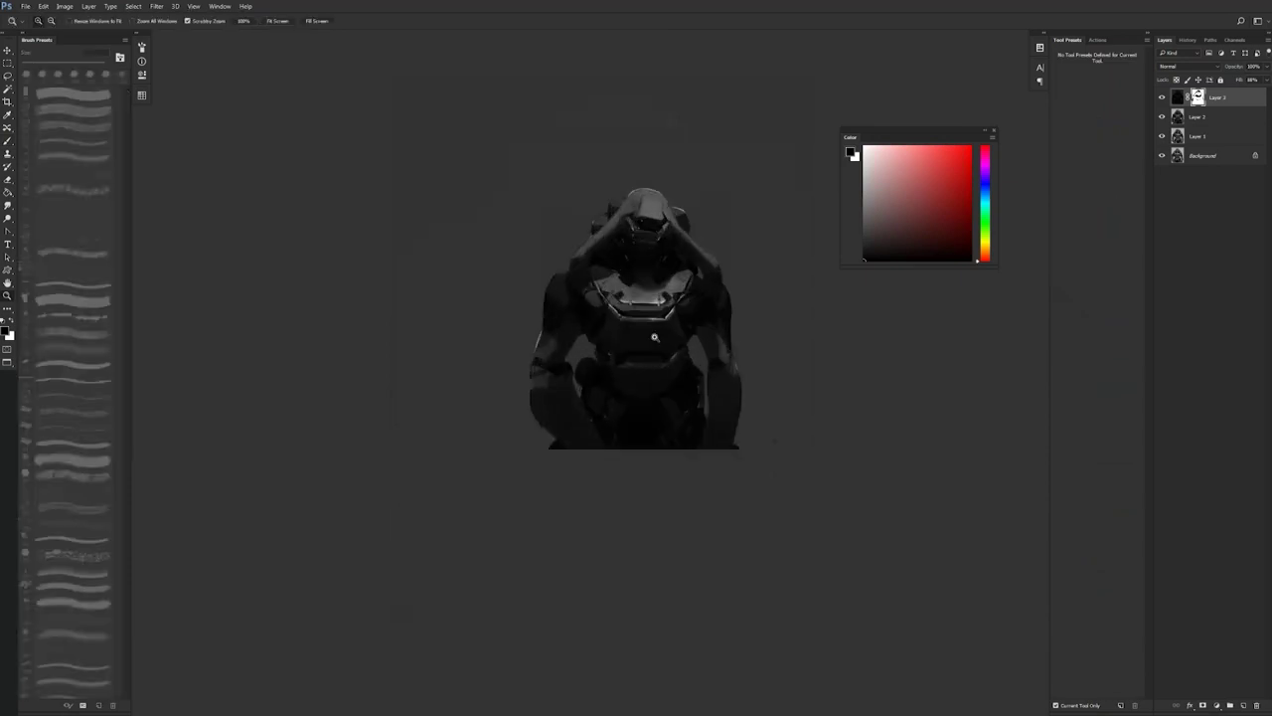
{"action": "left_click", "coordinate": [655, 338]}
{"action": "key", "text": "b"}
{"action": "key", "text": "x"}
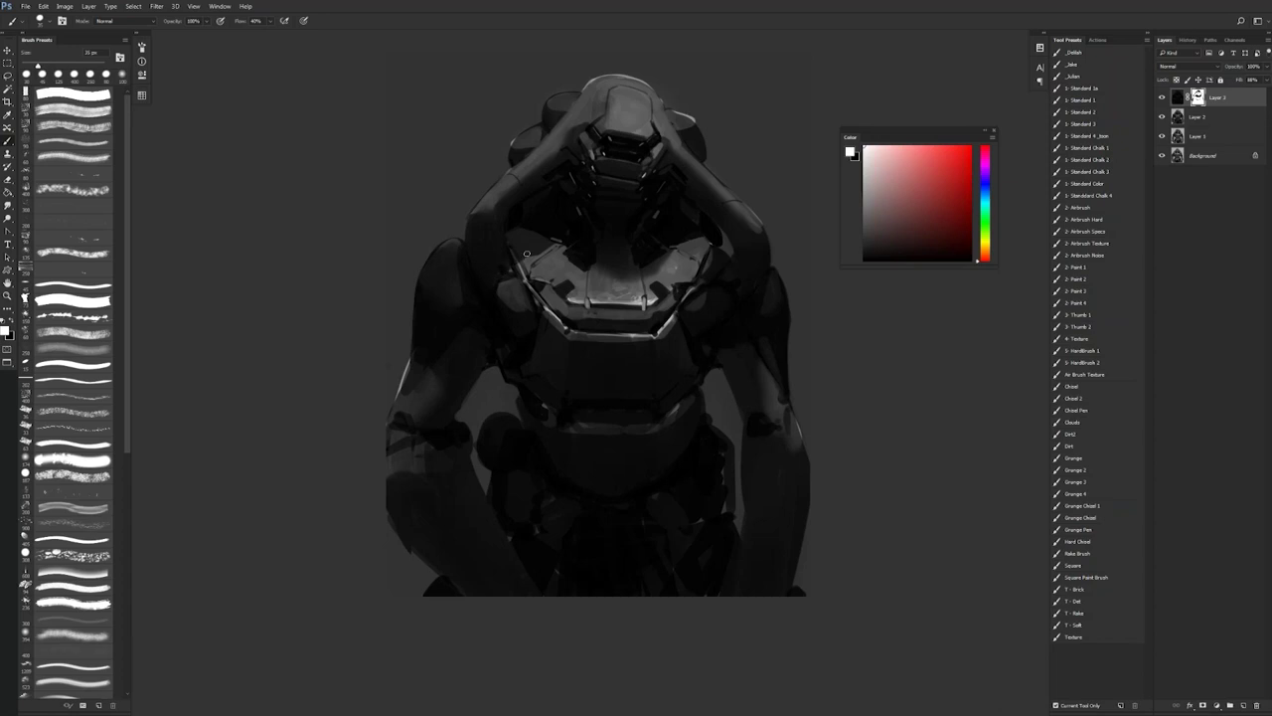
{"action": "key", "text": "bracketright"}
{"action": "key", "text": "bracketright"}
{"action": "key", "text": "bracketright"}
{"action": "key", "text": "bracketright"}
{"action": "key", "text": "bracketright"}
{"action": "key", "text": "bracketright"}
{"action": "mouse_move", "coordinate": [690, 244]}
{"action": "left_mouse_down"}
{"action": "mouse_move", "coordinate": [706, 250]}
{"action": "mouse_move", "coordinate": [696, 239]}
{"action": "mouse_move", "coordinate": [694, 251]}
{"action": "left_mouse_up"}
- Examine the whole figure at a reduced scale to judge the overall lighting
{"action": "key", "text": "z"}
{"action": "left_click_drag", "start_coordinate": [716, 321], "coordinate": [697, 388]}
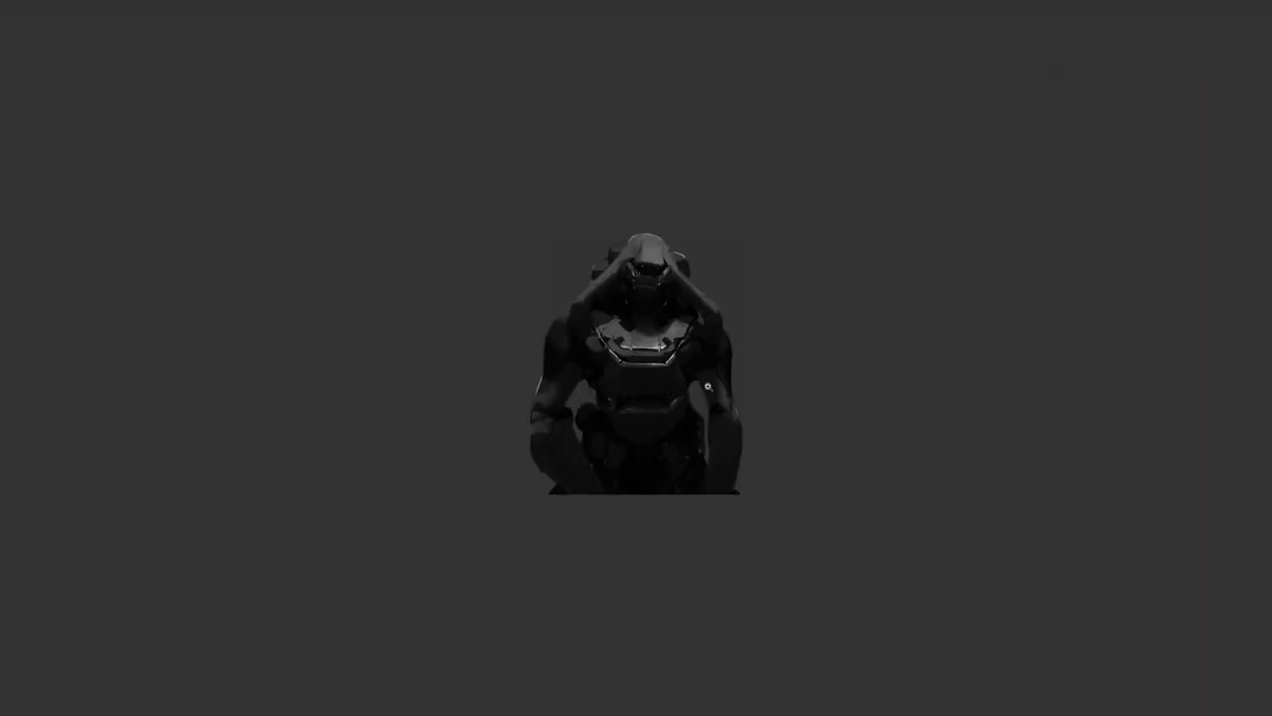
{"action": "left_click", "coordinate": [680, 411]}
{"action": "left_click", "coordinate": [680, 411]}
{"action": "key", "text": "b"}
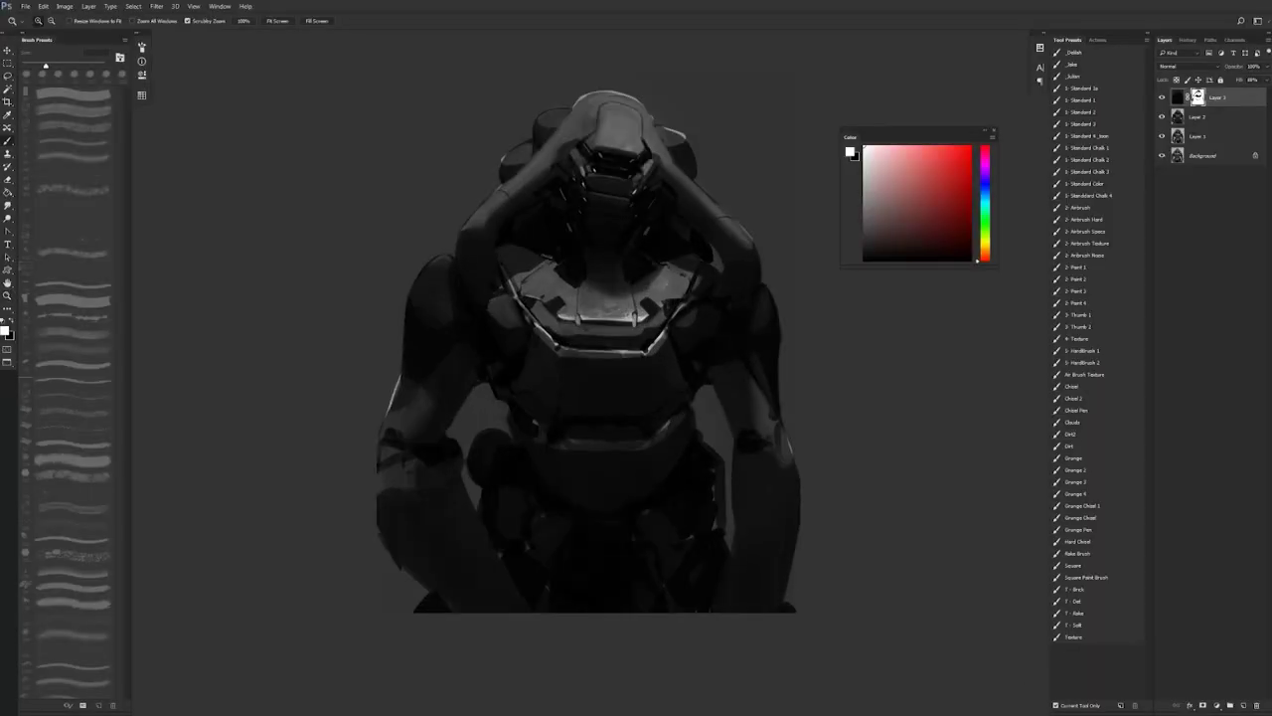
{"action": "key", "text": "x"}
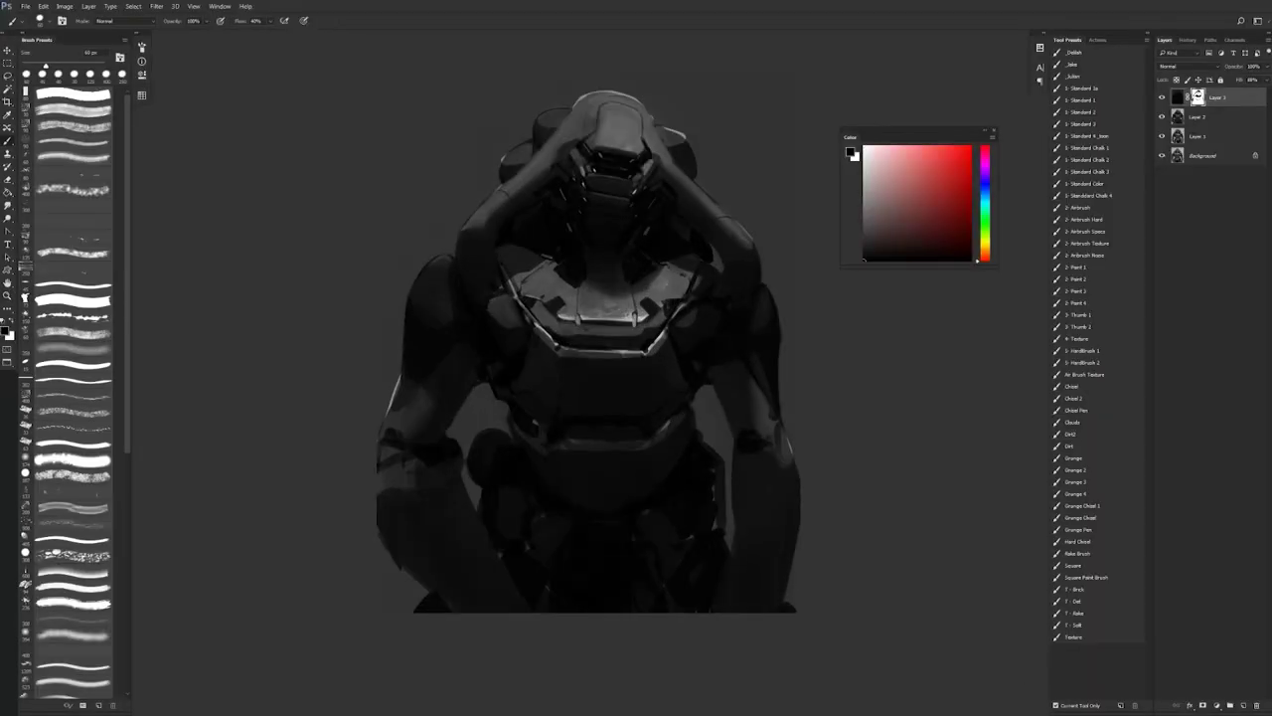
- Paint alternating white and black on the mask to shade the chest and bring out the machinery around the hips
{"action": "key", "text": "x"}
{"action": "key", "text": "x"}
{"action": "key", "text": "x"}
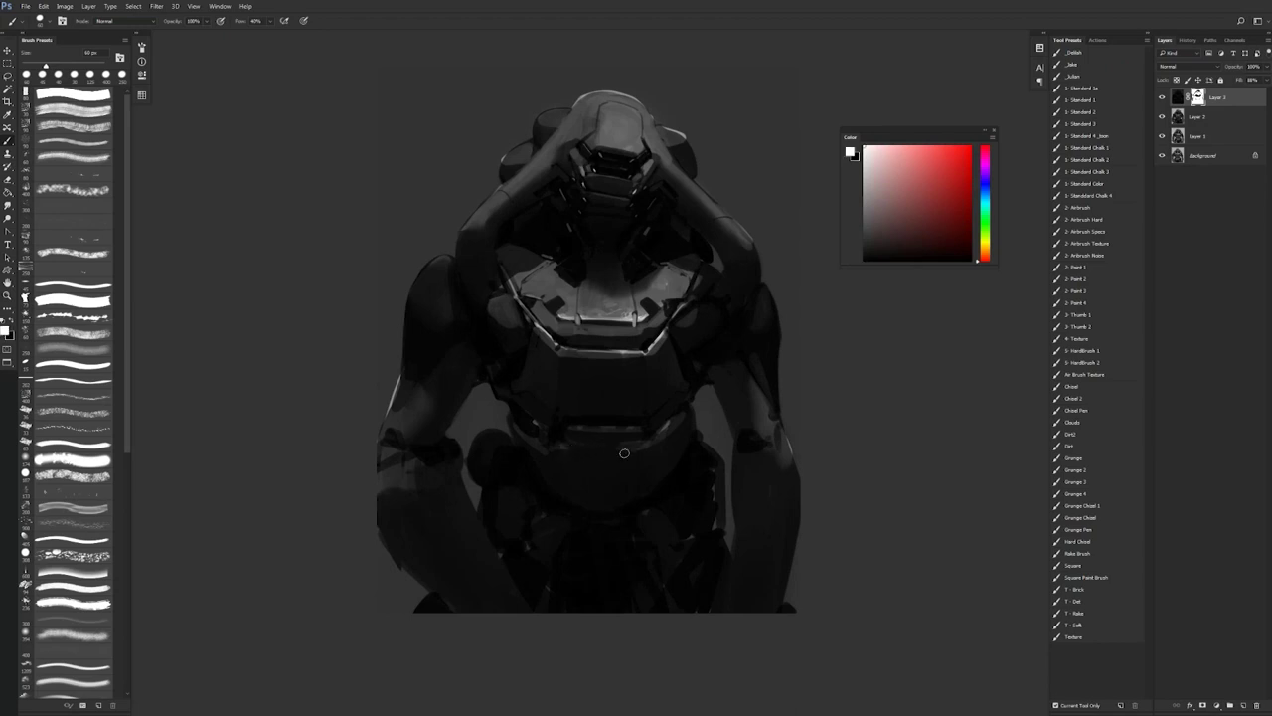
{"action": "key", "text": "x"}
{"action": "key", "text": "x"}
{"action": "key", "text": "x"}
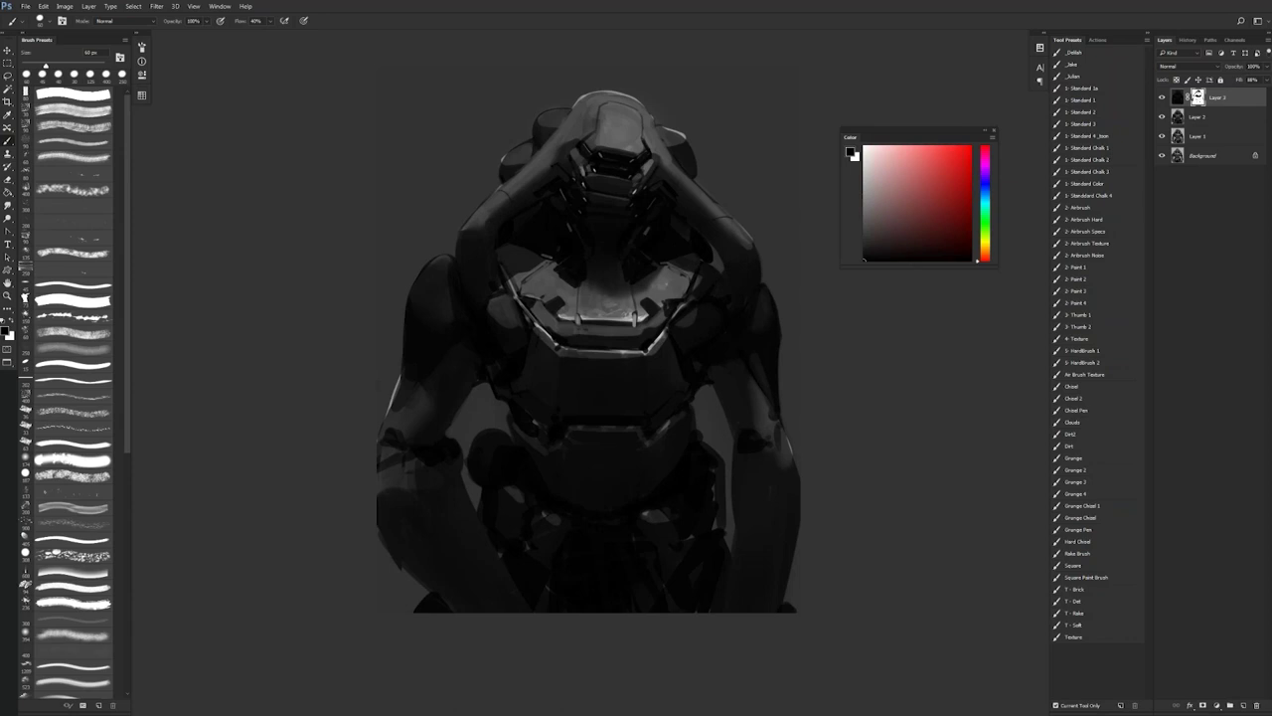
- Reduce the brush to 40 px and try a stroke along the helmet's rim on the mask, undoing it
{"action": "key", "text": "bracketleft"}
{"action": "key", "text": "bracketleft"}
{"action": "left_click_drag", "start_coordinate": [572, 100], "coordinate": [586, 88]}
{"action": "key", "text": "ctrl+z"}
{"action": "key", "text": "x"}
{"action": "left_click_drag", "start_coordinate": [524, 379], "coordinate": [530, 365]}
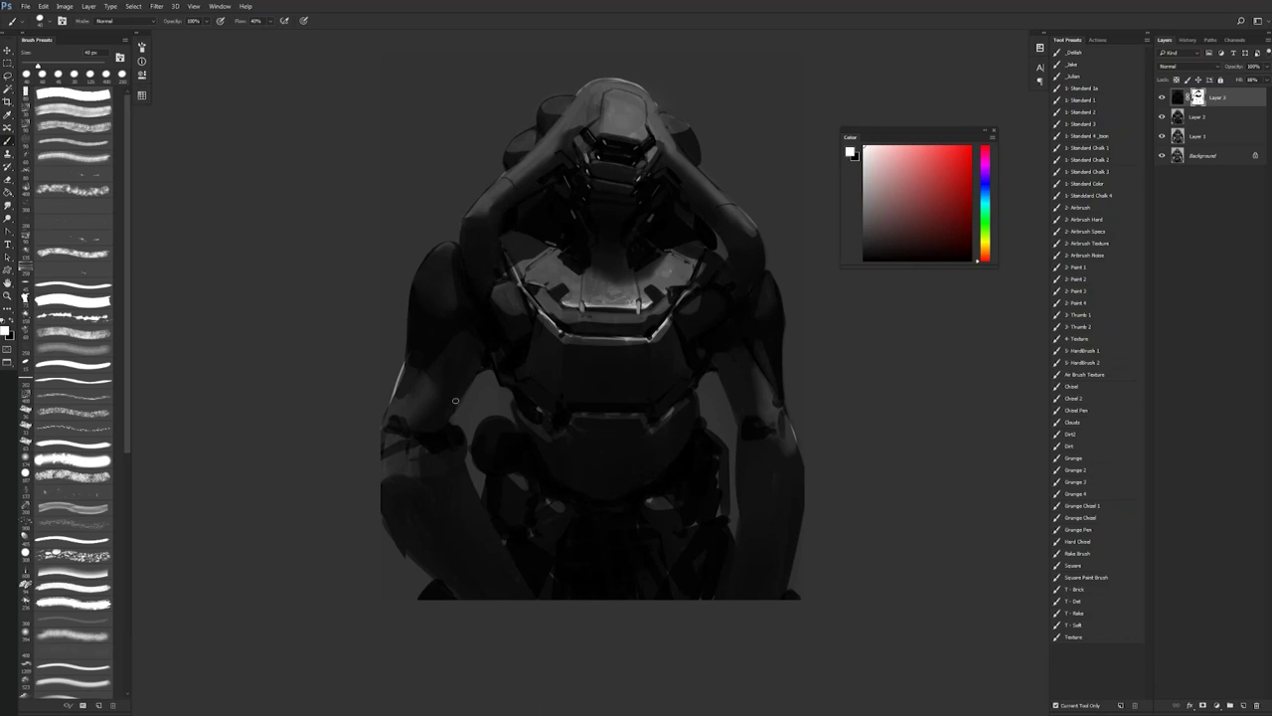
- Refine the outer edge of the left upper arm on the mask with alternating black and white strokes
{"action": "key", "text": "x"}
{"action": "left_click_drag", "start_coordinate": [402, 358], "coordinate": [386, 394]}
{"action": "key", "text": "ctrl+z"}
{"action": "key", "text": "x"}
{"action": "key", "text": "x"}
{"action": "key", "text": "x"}
{"action": "left_click_drag", "start_coordinate": [747, 471], "coordinate": [773, 513]}
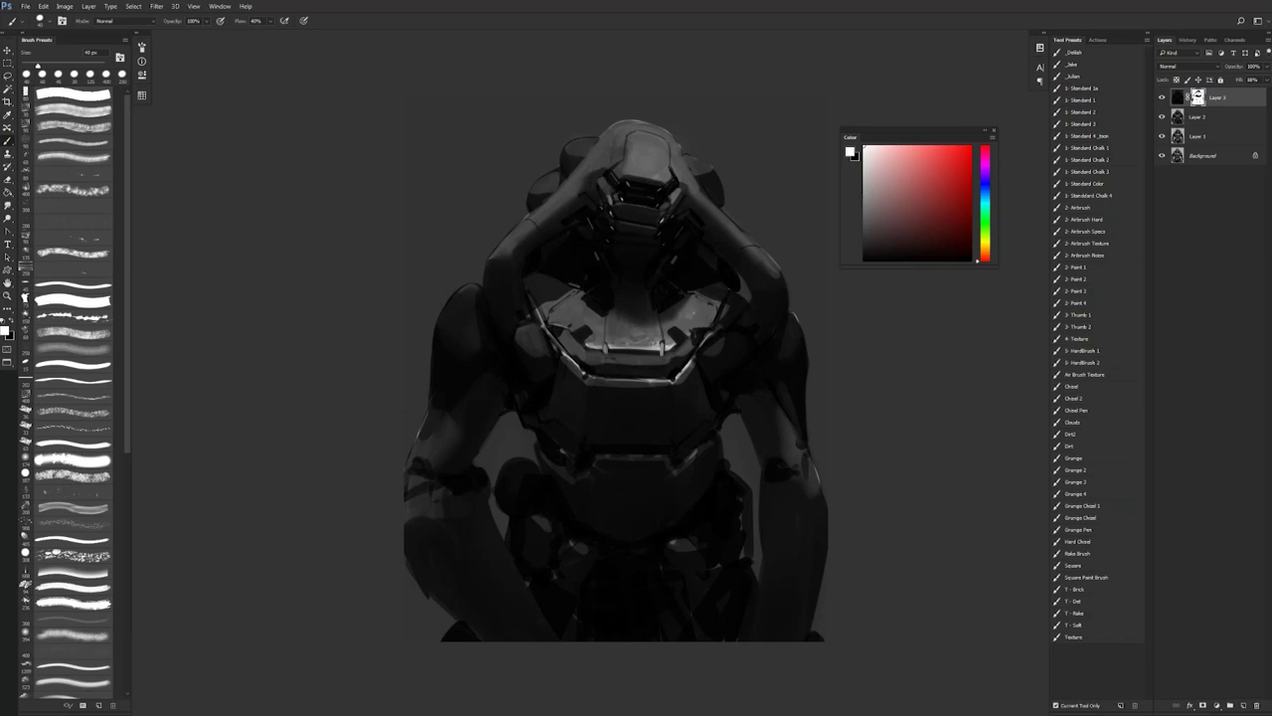
{"action": "key", "text": "x"}
{"action": "key", "text": "x"}
{"action": "key", "text": "x"}
- Lay a black gradient on the mask from above the head down to the chest to lighten the upper background
{"action": "key", "text": "g"}
{"action": "key", "text": "shift+g"}
{"action": "key", "text": "shift+g"}
{"action": "key", "text": "x"}
{"action": "key", "text": "x"}
{"action": "left_click_drag", "start_coordinate": [626, 81], "coordinate": [609, 286]}
{"action": "key", "text": "ctrl+z"}
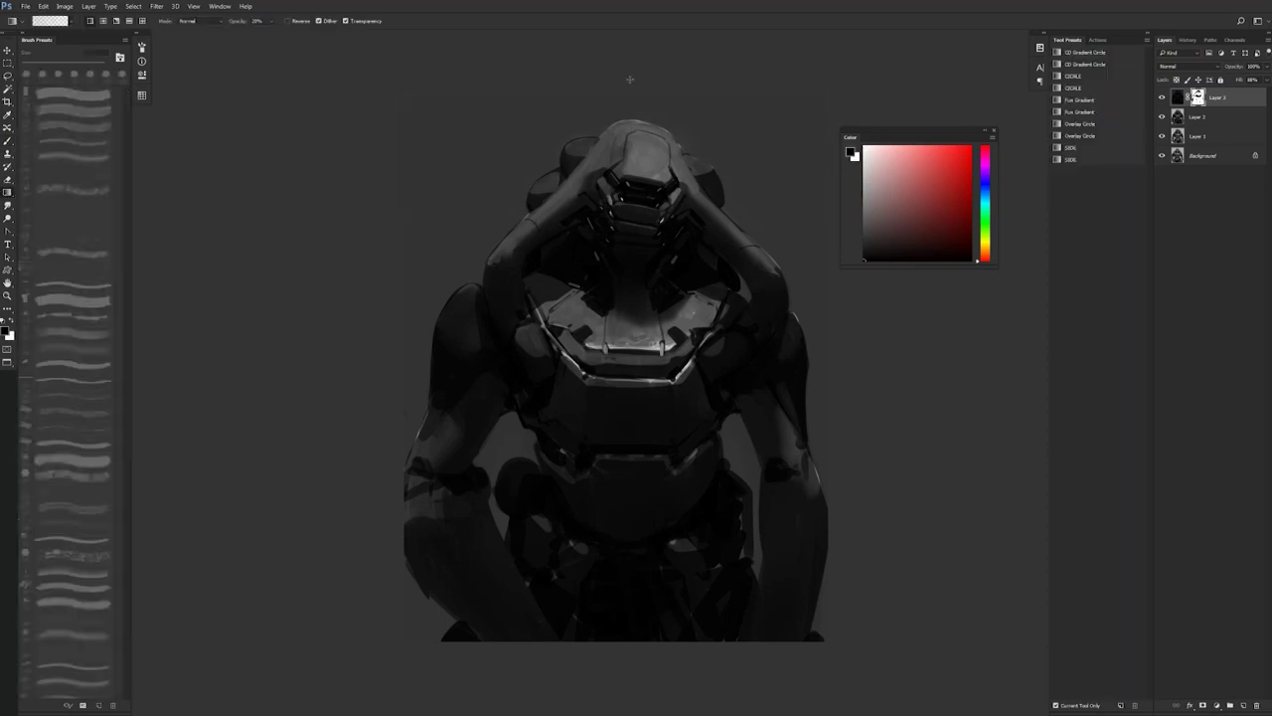
{"action": "key", "text": "ctrl+z"}
{"action": "left_click_drag", "start_coordinate": [618, 394], "coordinate": [603, 475]}
{"action": "key", "text": "ctrl+z"}
{"action": "left_click_drag", "start_coordinate": [614, 86], "coordinate": [616, 389]}
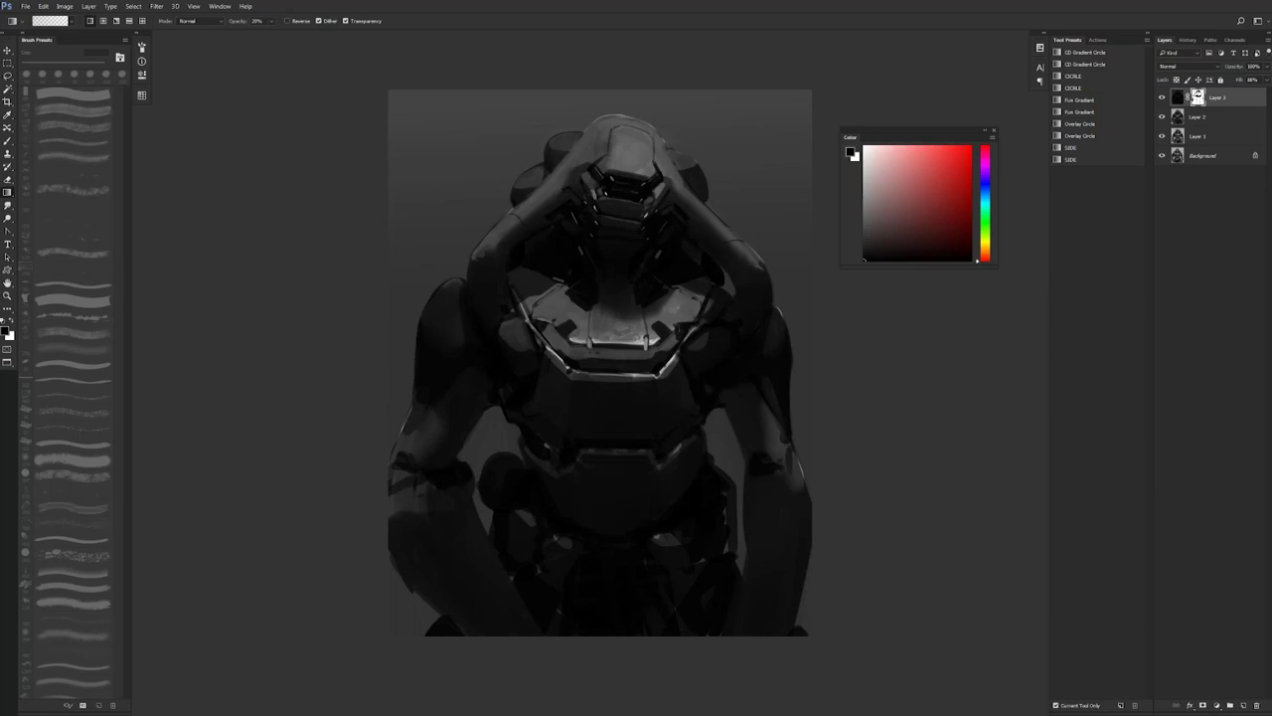
- Paint on the mask in full-screen view to sharpen the highlights along the chest collar's lower rim
{"action": "key", "text": "f"}
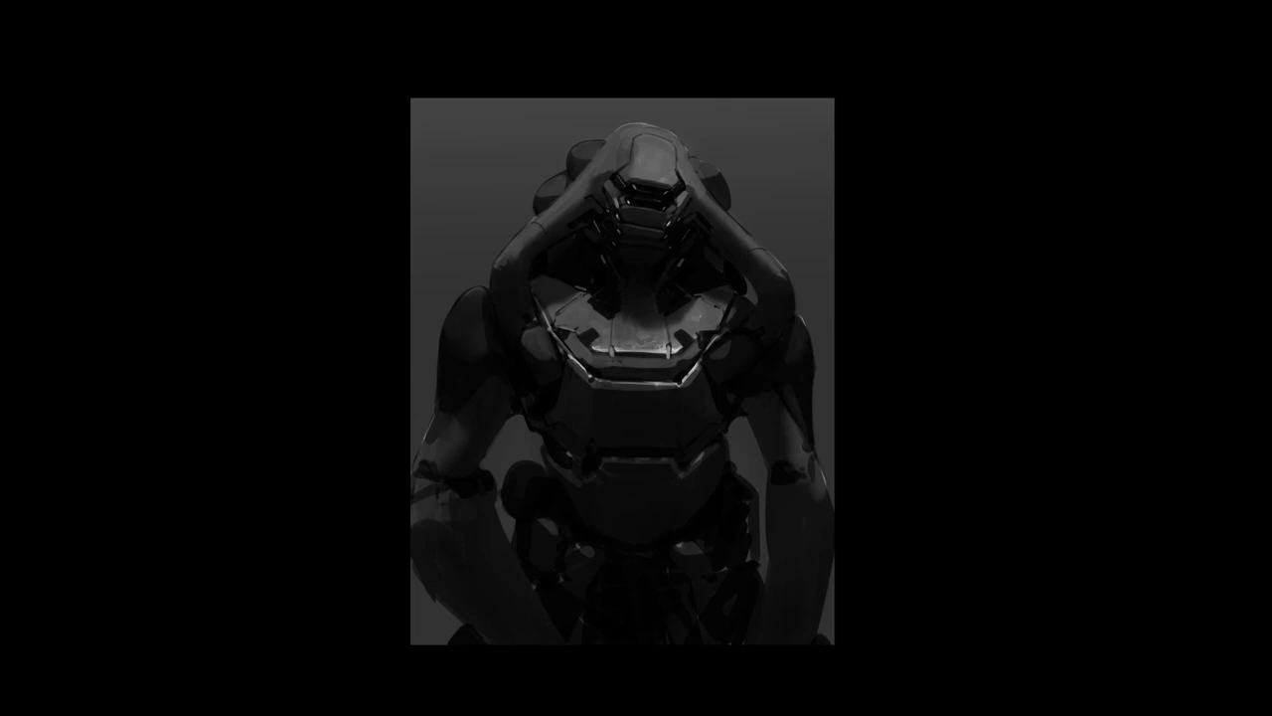
{"action": "left_click", "coordinate": [734, 342], "text": "ctrl"}
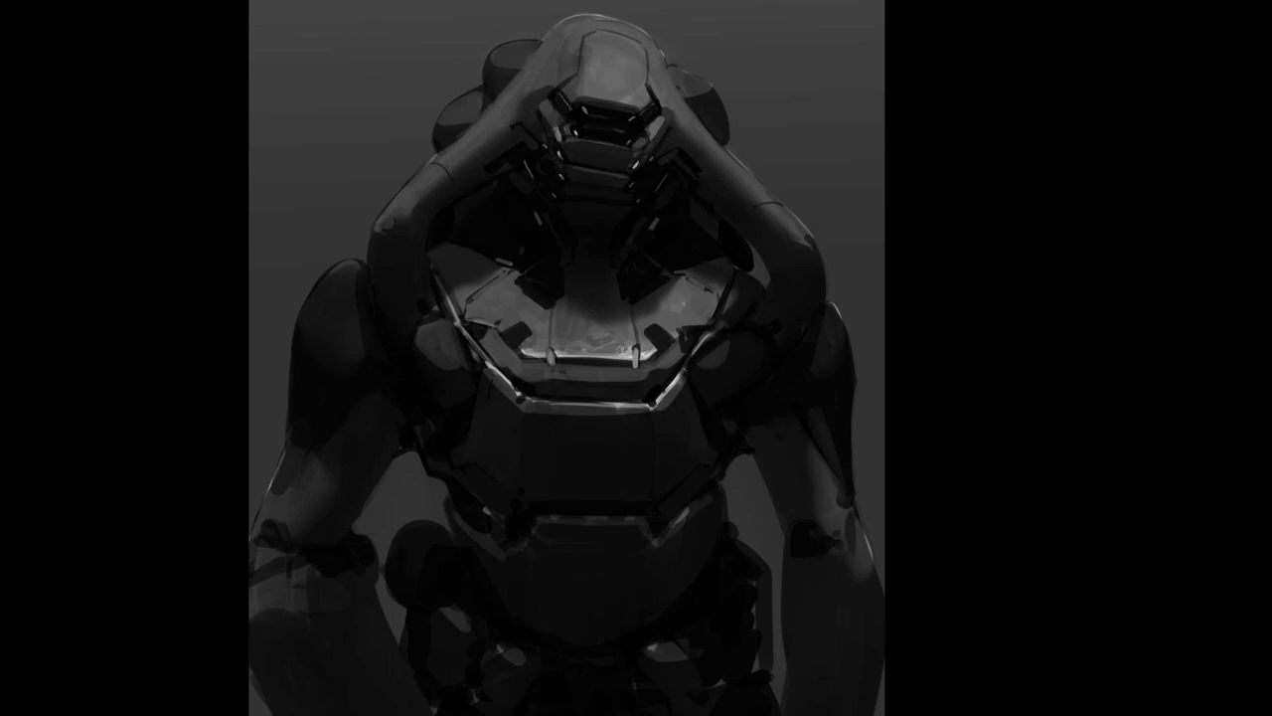
{"action": "left_click_drag", "start_coordinate": [597, 298], "coordinate": [592, 351]}
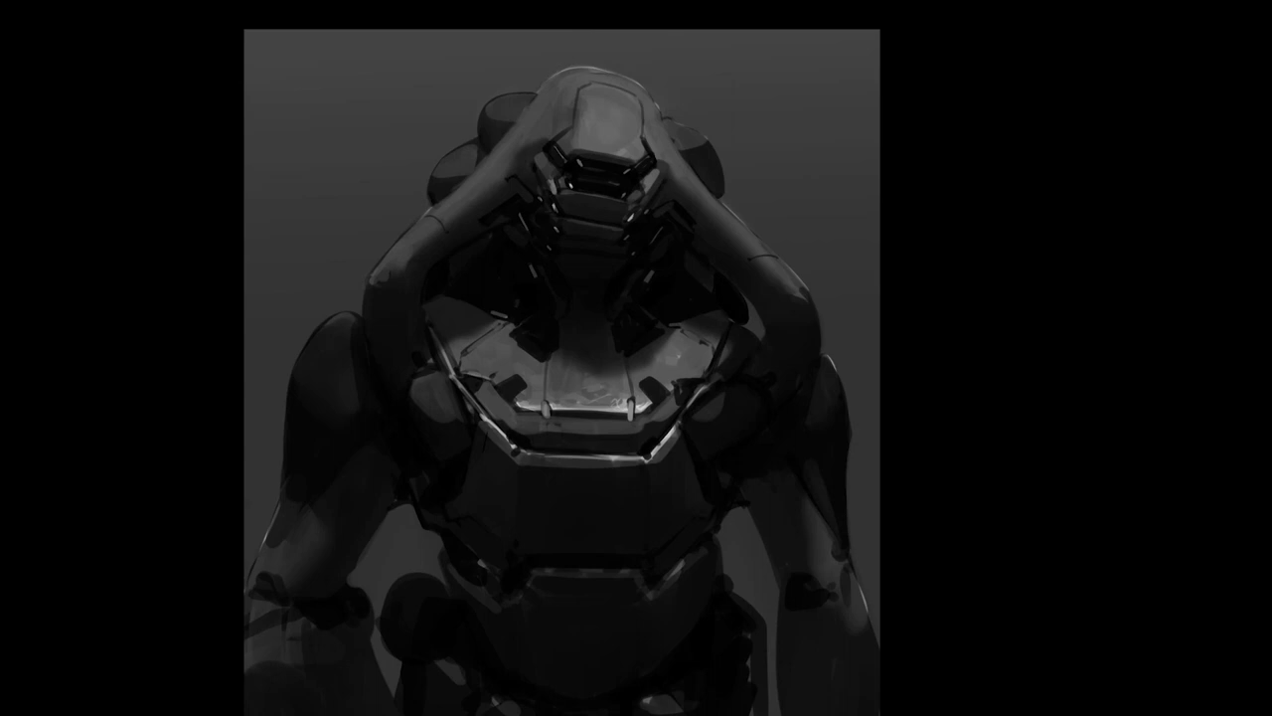
{"action": "left_click_drag", "start_coordinate": [668, 307], "coordinate": [682, 259]}
{"action": "left_click_drag", "start_coordinate": [392, 338], "coordinate": [403, 329]}
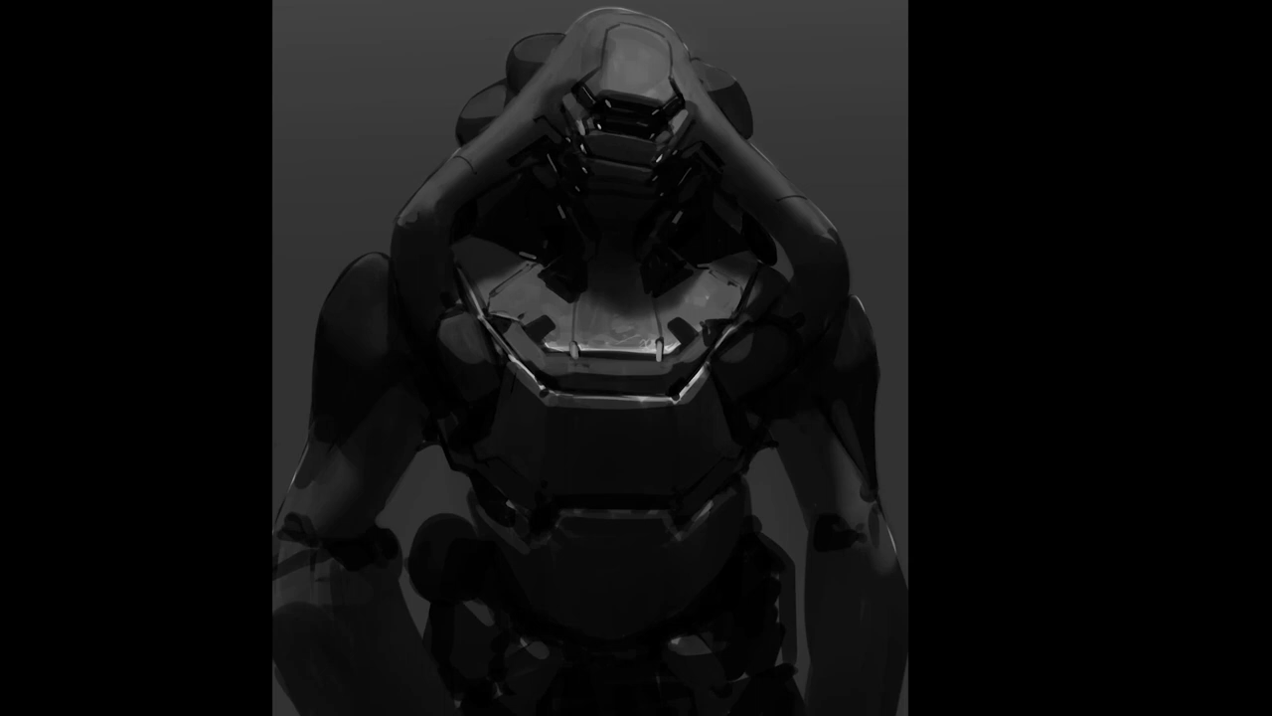
{"action": "left_click_drag", "start_coordinate": [834, 482], "coordinate": [823, 403]}
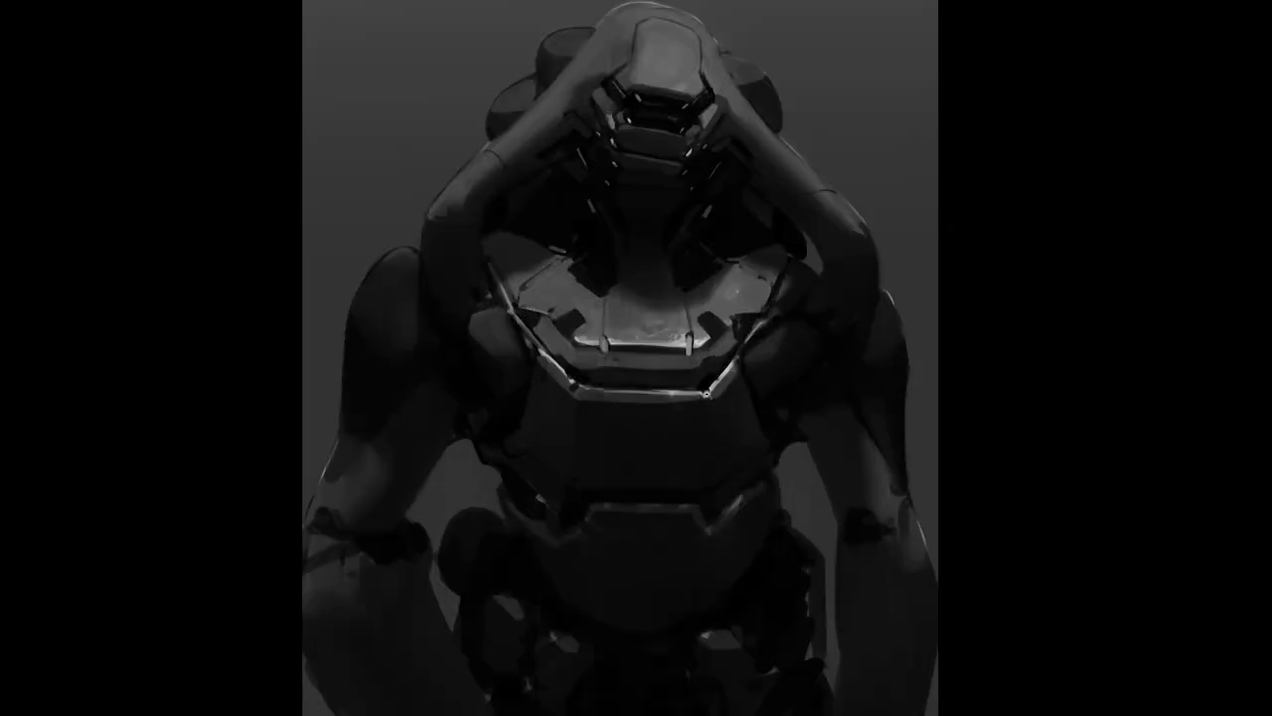
{"action": "mouse_move", "coordinate": [541, 330]}
{"action": "left_mouse_down"}
{"action": "mouse_move", "coordinate": [581, 375]}
{"action": "mouse_move", "coordinate": [541, 325]}
{"action": "mouse_move", "coordinate": [584, 370]}
{"action": "mouse_move", "coordinate": [699, 364]}
{"action": "mouse_move", "coordinate": [665, 367]}
{"action": "mouse_move", "coordinate": [742, 330]}
{"action": "mouse_move", "coordinate": [709, 357]}
{"action": "left_mouse_up"}
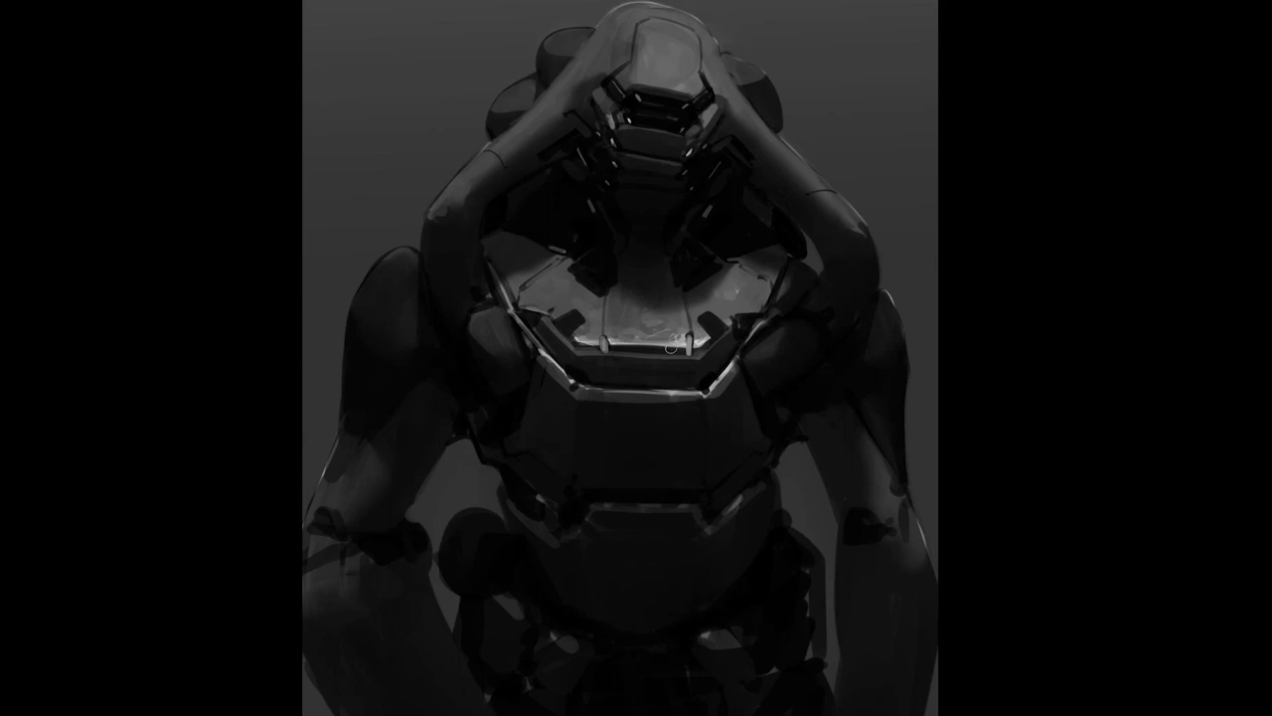
{"action": "mouse_move", "coordinate": [543, 363]}
{"action": "left_mouse_down"}
{"action": "mouse_move", "coordinate": [578, 395]}
{"action": "mouse_move", "coordinate": [680, 400]}
{"action": "left_mouse_up"}
{"action": "left_click_drag", "start_coordinate": [742, 370], "coordinate": [715, 403]}
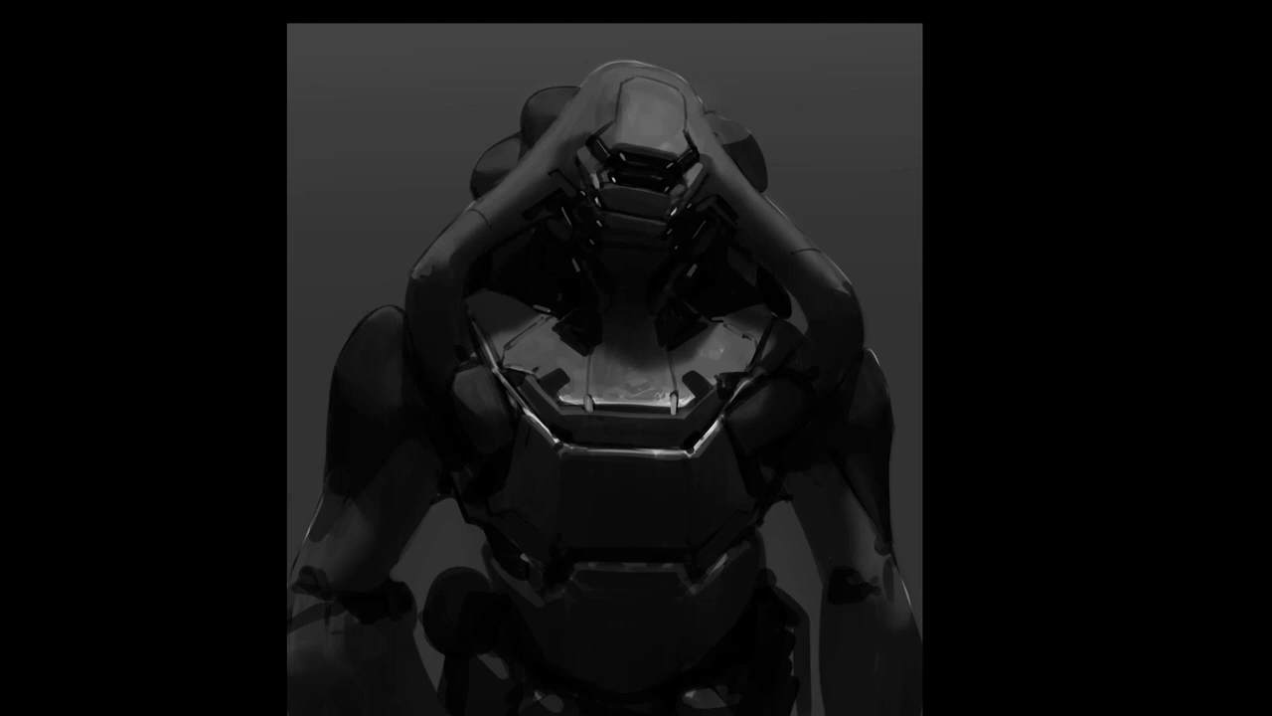
{"action": "left_click", "coordinate": [751, 216], "text": "alt"}
{"action": "left_click", "coordinate": [751, 220], "text": "alt"}
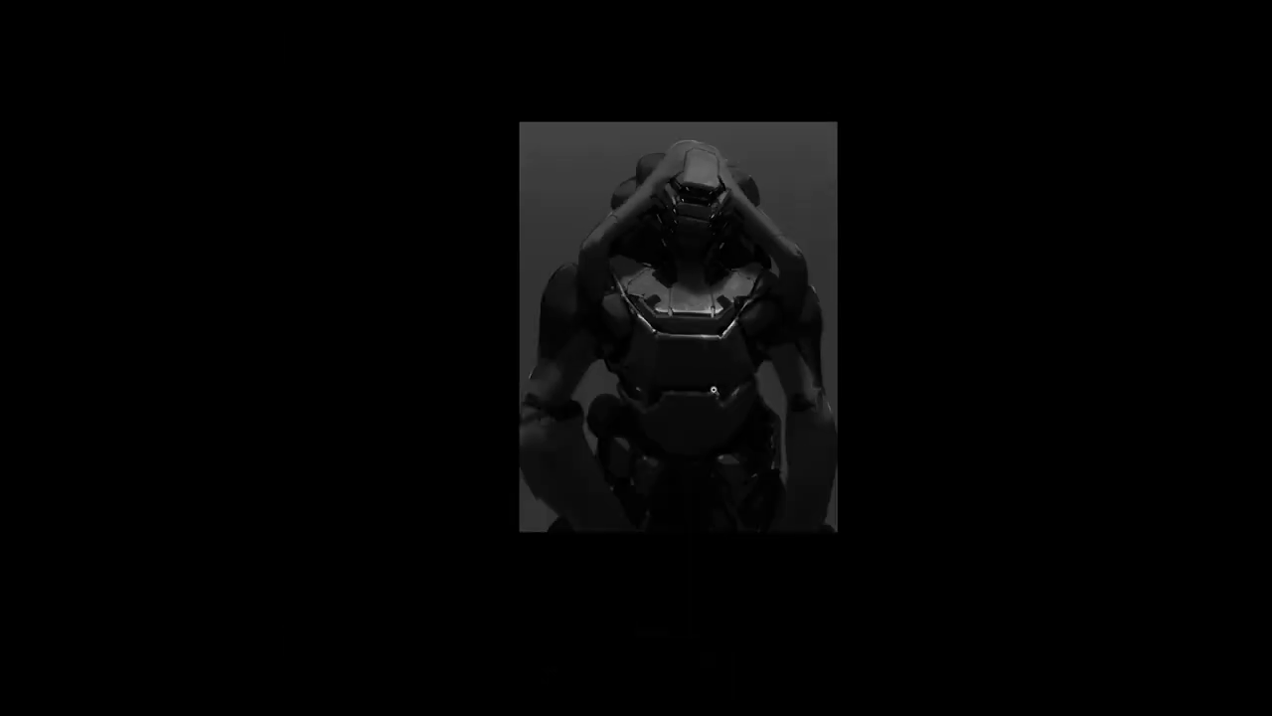
{"action": "scroll", "coordinate": [715, 398], "scroll_direction": "up", "scroll_amount": 1}
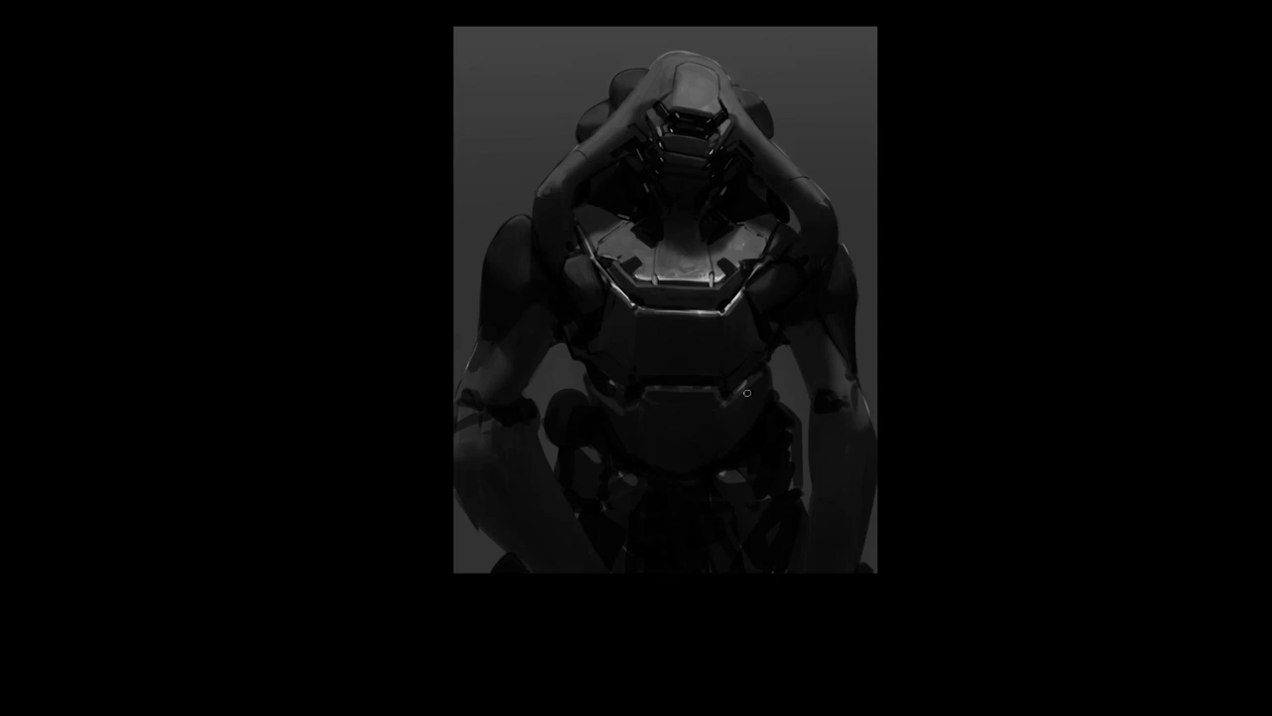
- Load the 2- Airbrush preset, enlarge it and softly paint black on the mask to lighten the chest plate
{"action": "key", "text": "f"}
{"action": "key", "text": "f"}
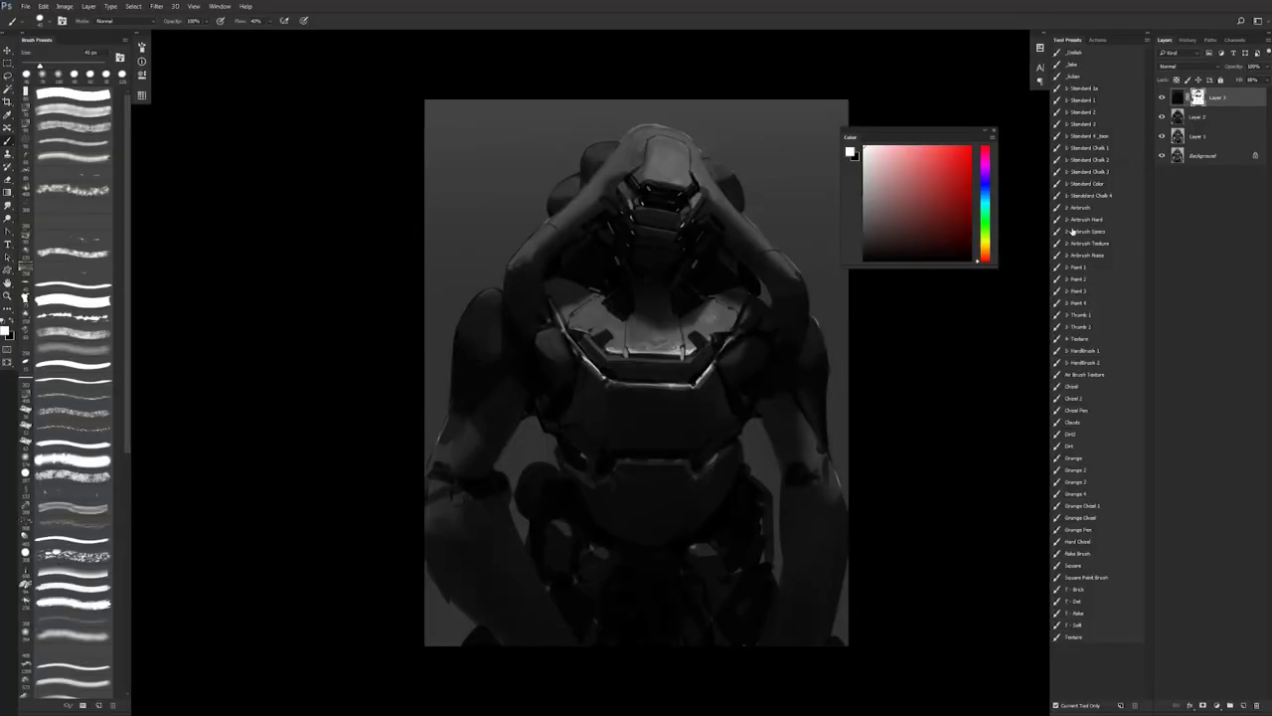
{"action": "left_click", "coordinate": [1078, 207]}
{"action": "left_click_drag", "start_coordinate": [636, 343], "coordinate": [581, 289]}
{"action": "key", "text": "x"}
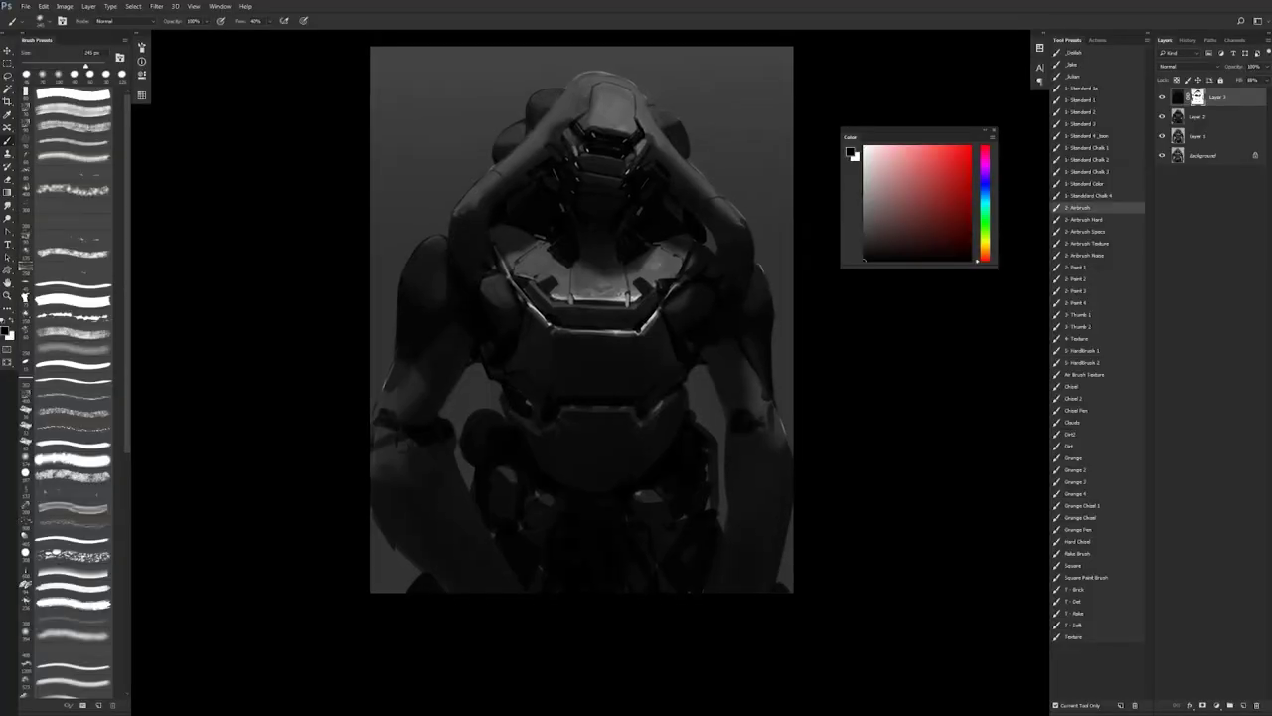
{"action": "key", "text": "bracketright"}
{"action": "key", "text": "bracketright"}
{"action": "key", "text": "bracketright"}
{"action": "key", "text": "bracketright"}
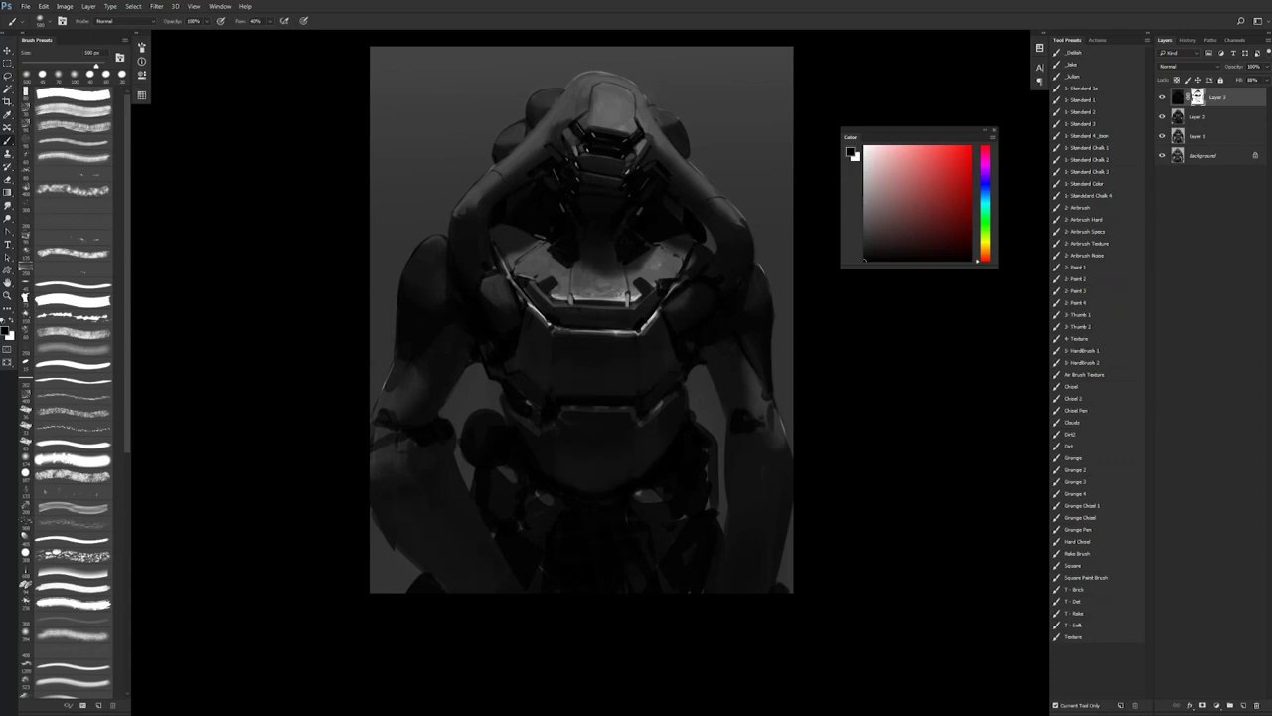
- Shrink the airbrush and softly paint black on the mask over the neck and chest collar
{"action": "key", "text": "bracketleft"}
{"action": "key", "text": "bracketleft"}
{"action": "key", "text": "bracketleft"}
{"action": "key", "text": "bracketleft"}
{"action": "key", "text": "bracketleft"}
{"action": "key", "text": "period"}
{"action": "key", "text": "bracketright"}
{"action": "mouse_move", "coordinate": [569, 261]}
{"action": "left_mouse_down"}
{"action": "mouse_move", "coordinate": [567, 251]}
{"action": "mouse_move", "coordinate": [594, 271]}
{"action": "mouse_move", "coordinate": [611, 262]}
{"action": "left_mouse_up"}
{"action": "key", "text": "x"}
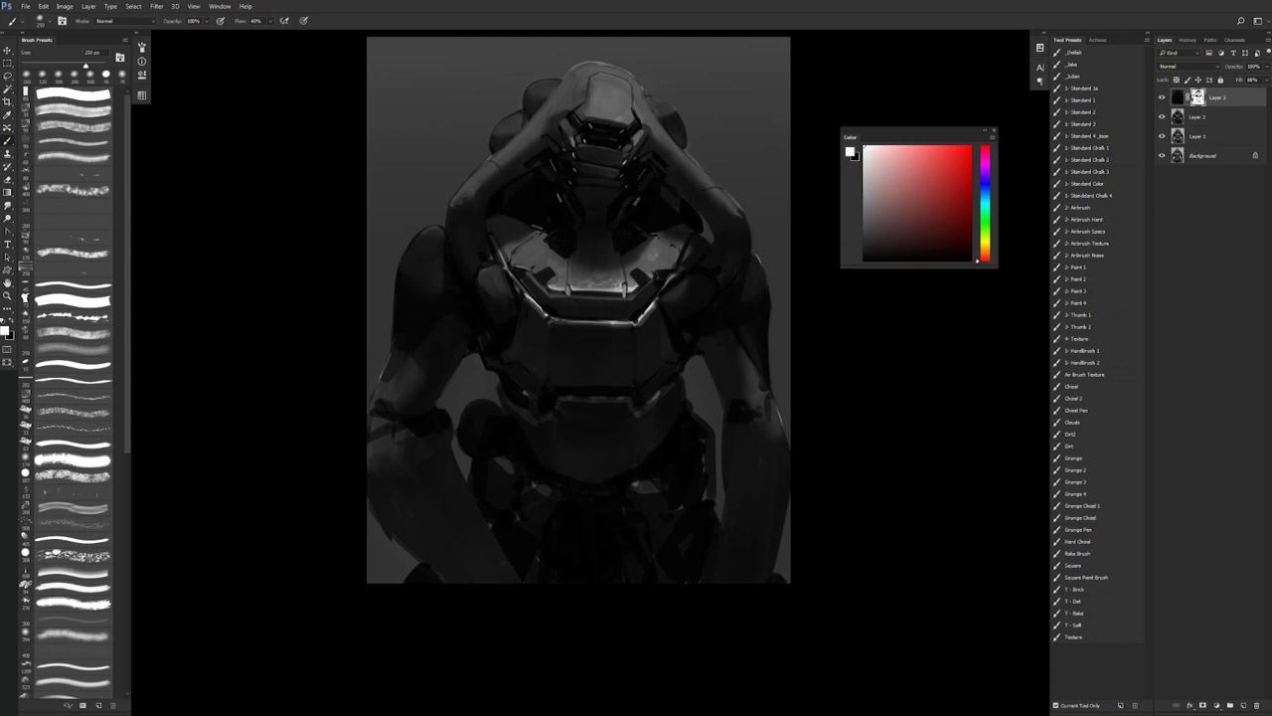
{"action": "left_click_drag", "start_coordinate": [564, 400], "coordinate": [583, 414]}
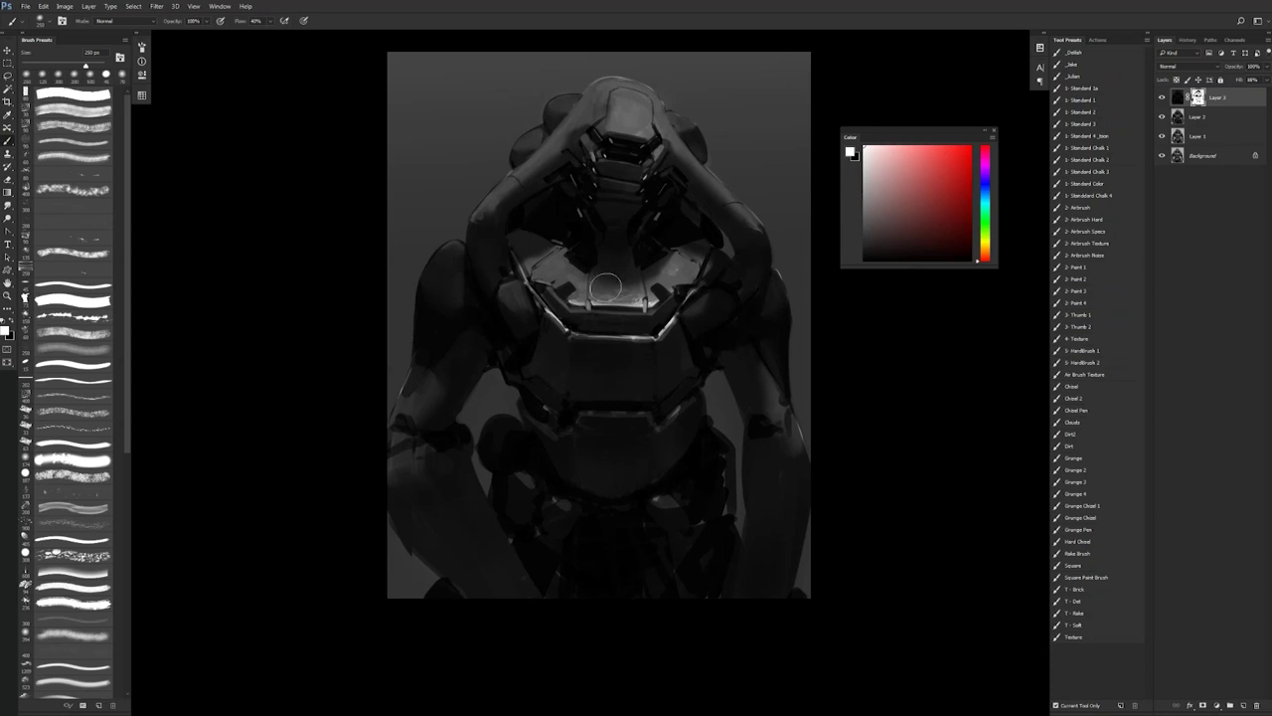
- Load the 1- Standard 2 brush preset for detail work on the torso
{"action": "scroll", "coordinate": [605, 287], "scroll_direction": "up", "scroll_amount": 1}
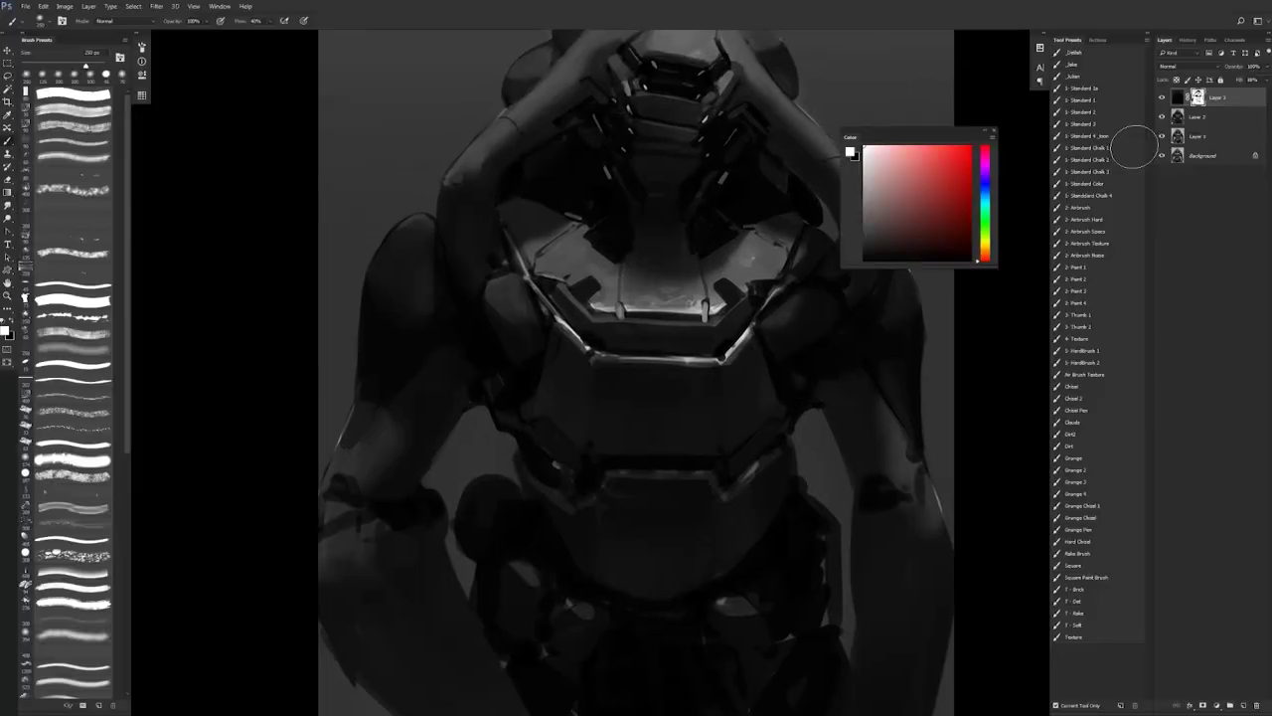
{"action": "left_click", "coordinate": [1107, 102]}
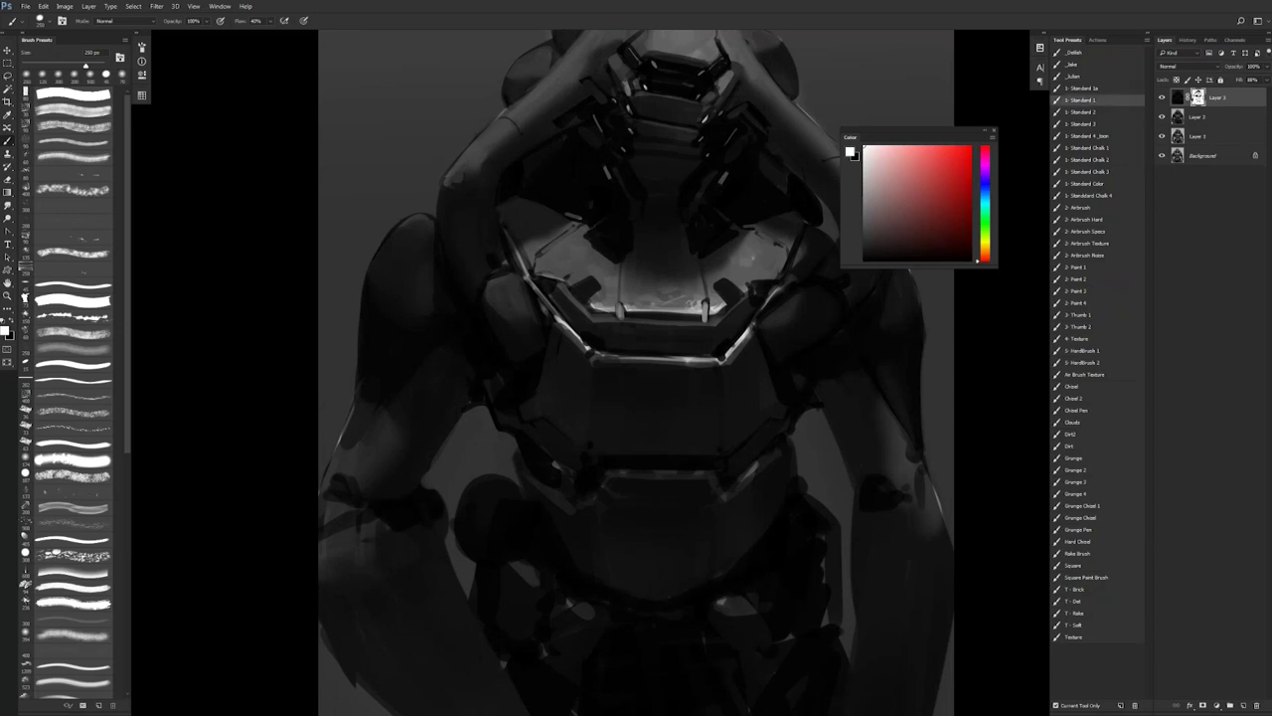
{"action": "left_click", "coordinate": [1107, 112]}
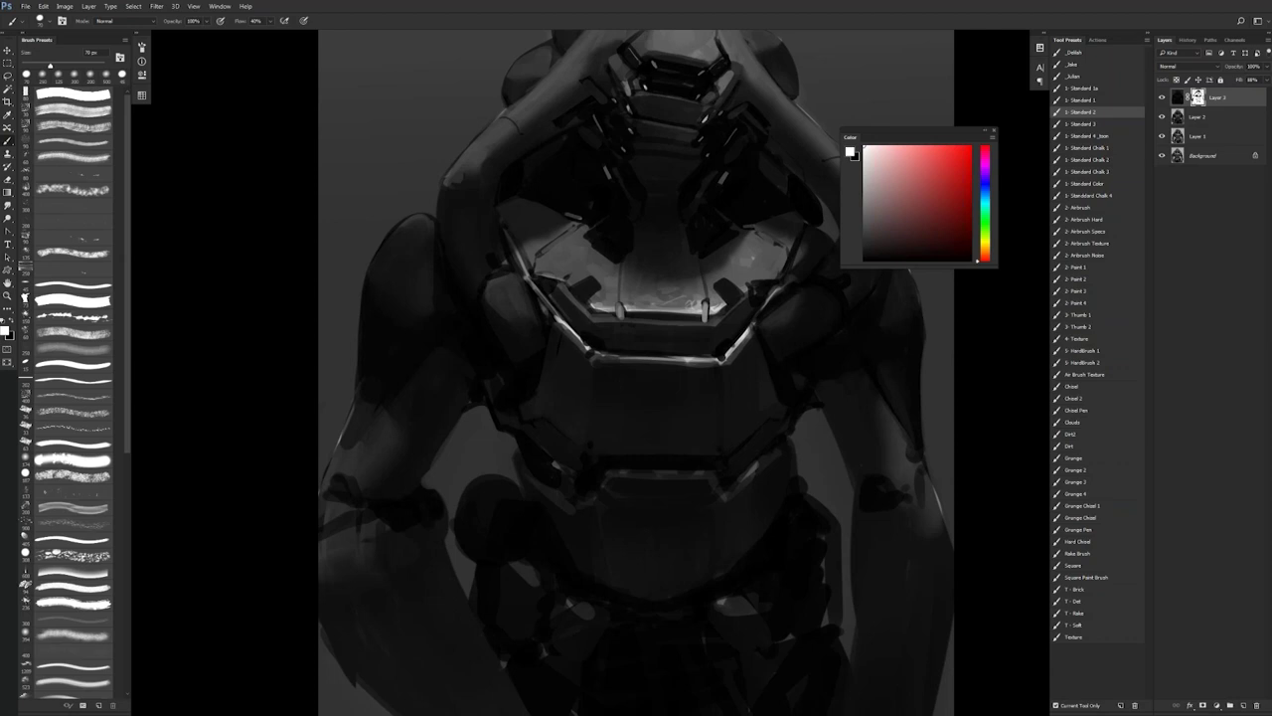
- Check the whole figure in full-screen view and stamp all visible layers into a new layer
{"action": "key", "text": "z"}
{"action": "left_click", "coordinate": [738, 340], "text": "alt"}
{"action": "key", "text": "b"}
{"action": "key", "text": "f"}
{"action": "key", "text": "f"}
{"action": "key", "text": "f"}
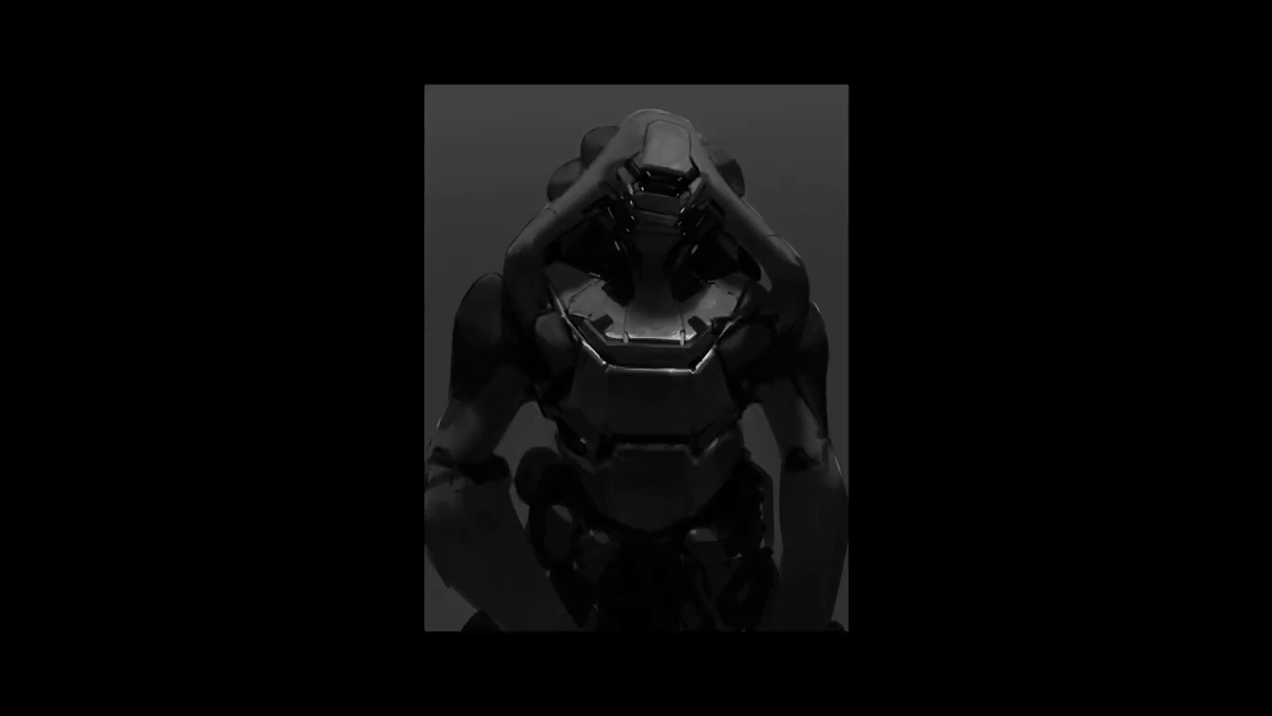
{"action": "key", "text": "ctrl+alt+shift+e"}
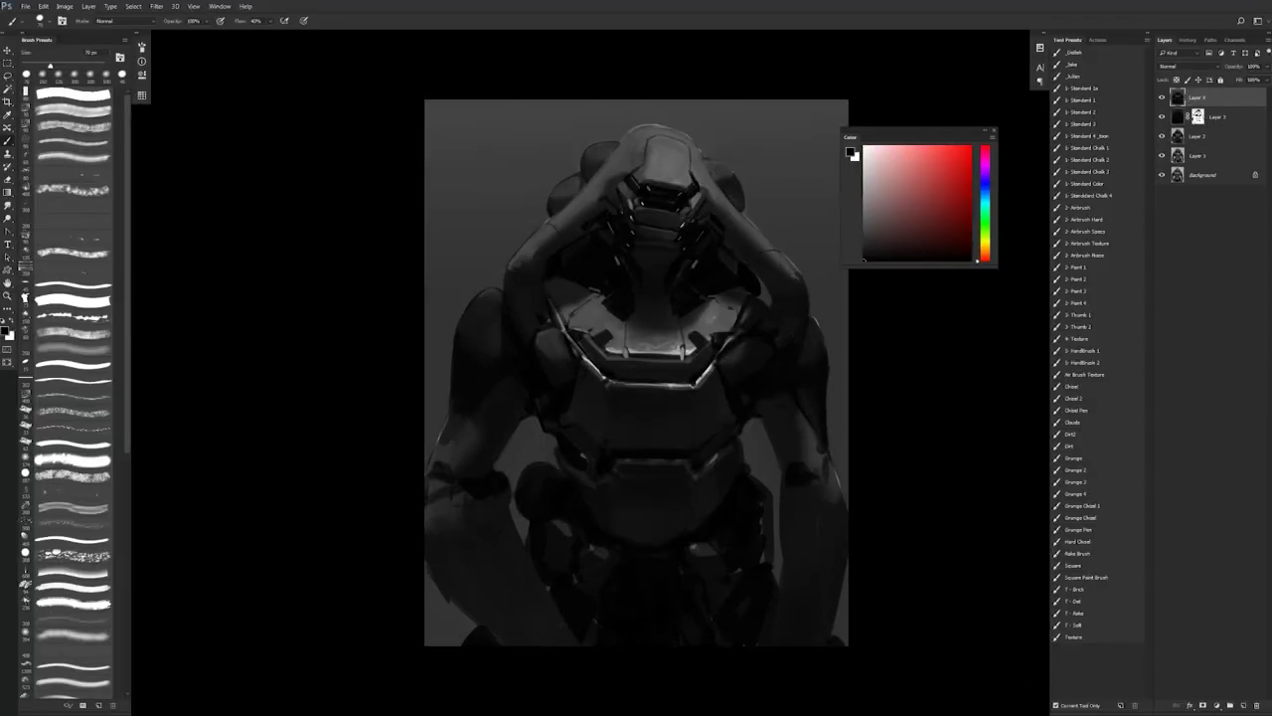
- Sample the dark grey of the raised hand beside the helmet and reduce the brush size
{"action": "scroll", "coordinate": [623, 145], "scroll_direction": "up", "scroll_amount": 1}
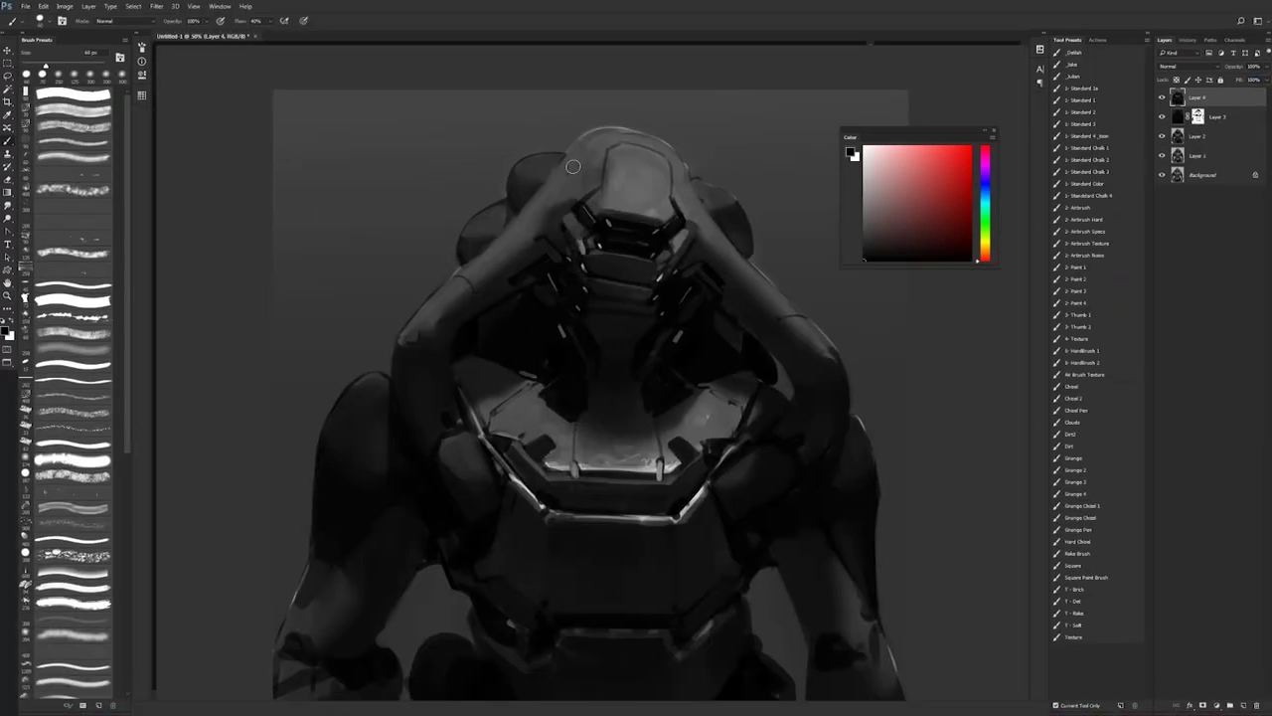
{"action": "key", "text": "f"}
{"action": "key", "text": "f"}
{"action": "key", "text": "Tab"}
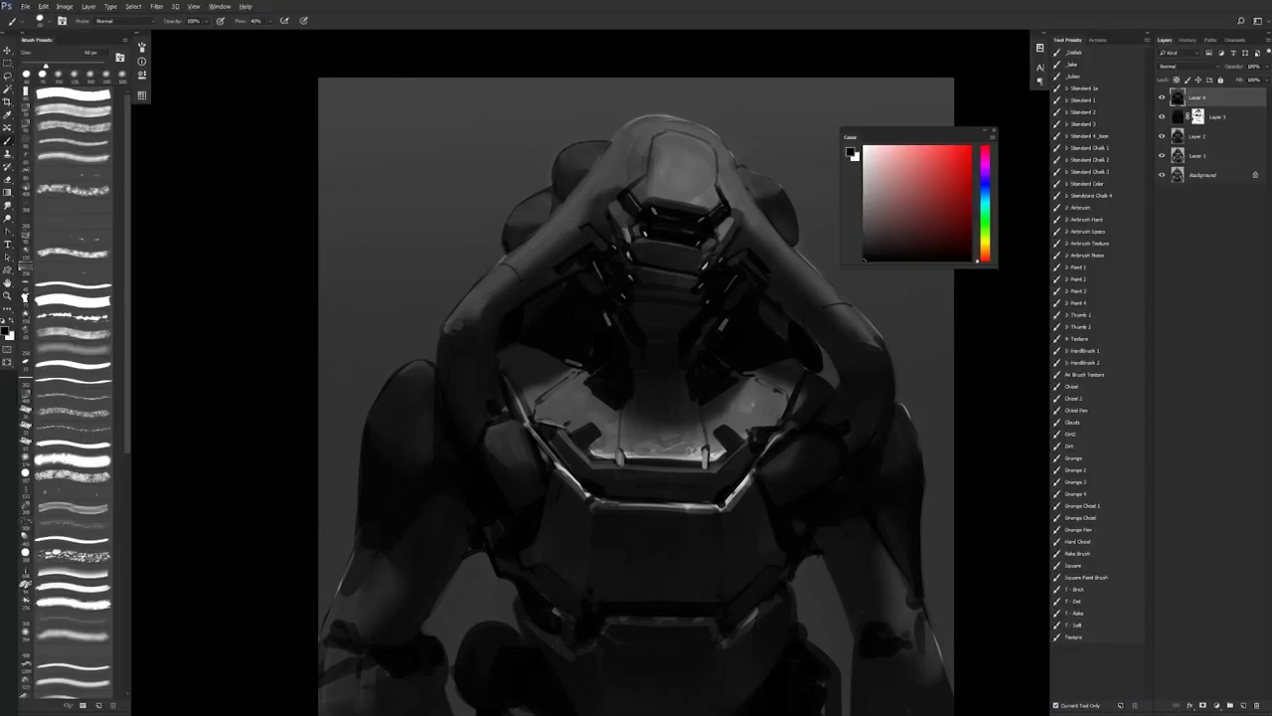
{"action": "left_click", "coordinate": [609, 156], "text": "alt"}
{"action": "key", "text": "bracketleft"}
{"action": "key", "text": "bracketleft"}
- Flip the canvas horizontally and check the mirrored figure in full-screen view
{"action": "key", "text": "z"}
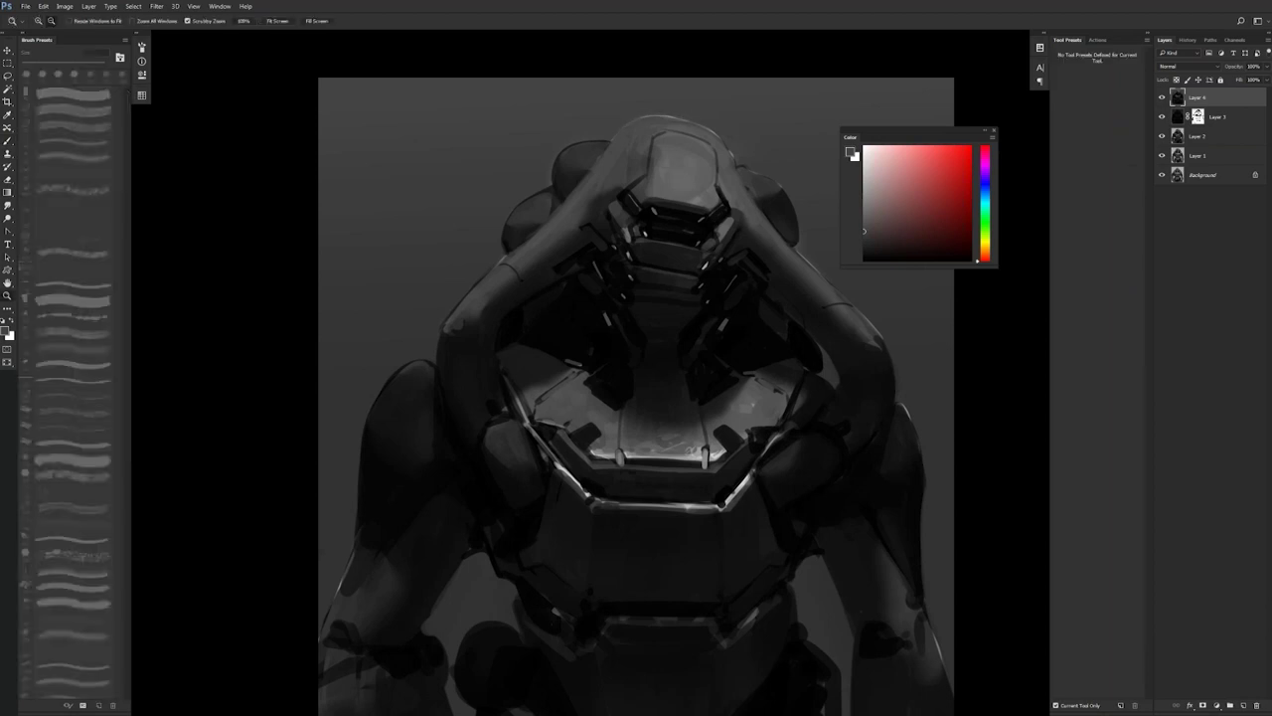
{"action": "left_click", "coordinate": [729, 193], "text": "alt"}
{"action": "left_click", "coordinate": [714, 243], "text": "alt"}
{"action": "key", "text": "f"}
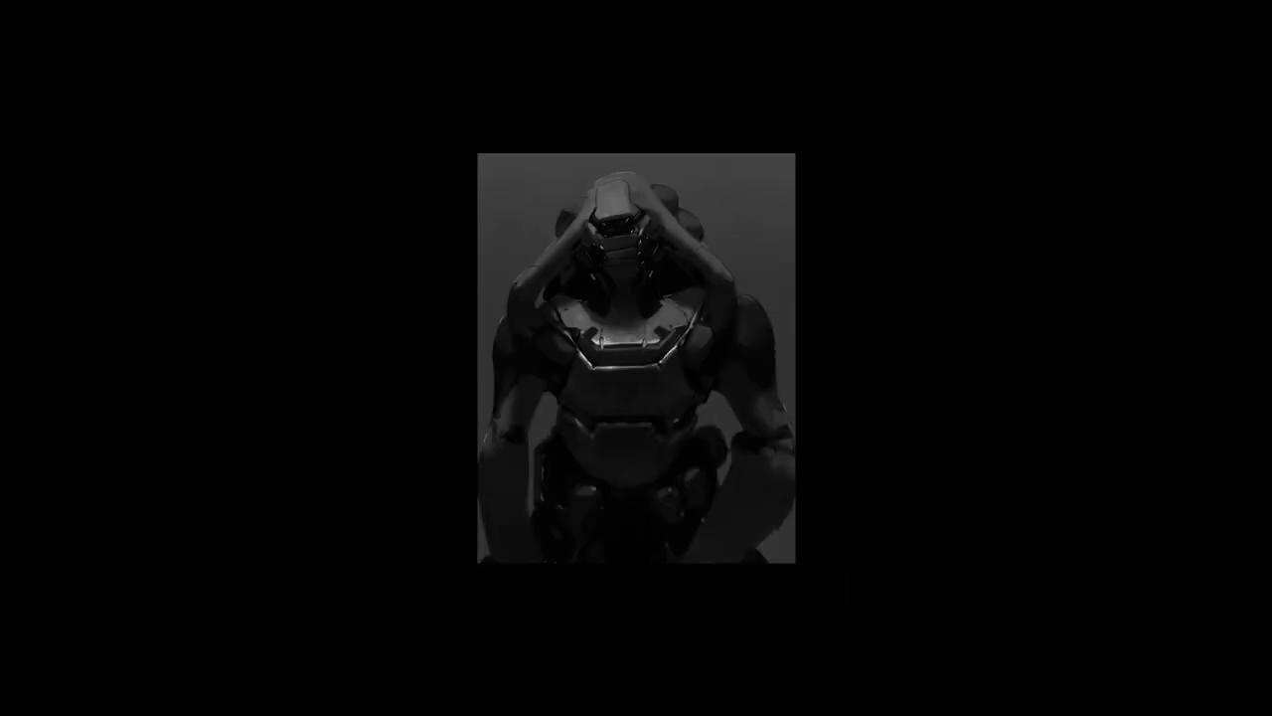
{"action": "left_click", "coordinate": [643, 374]}
{"action": "left_click", "coordinate": [642, 373]}
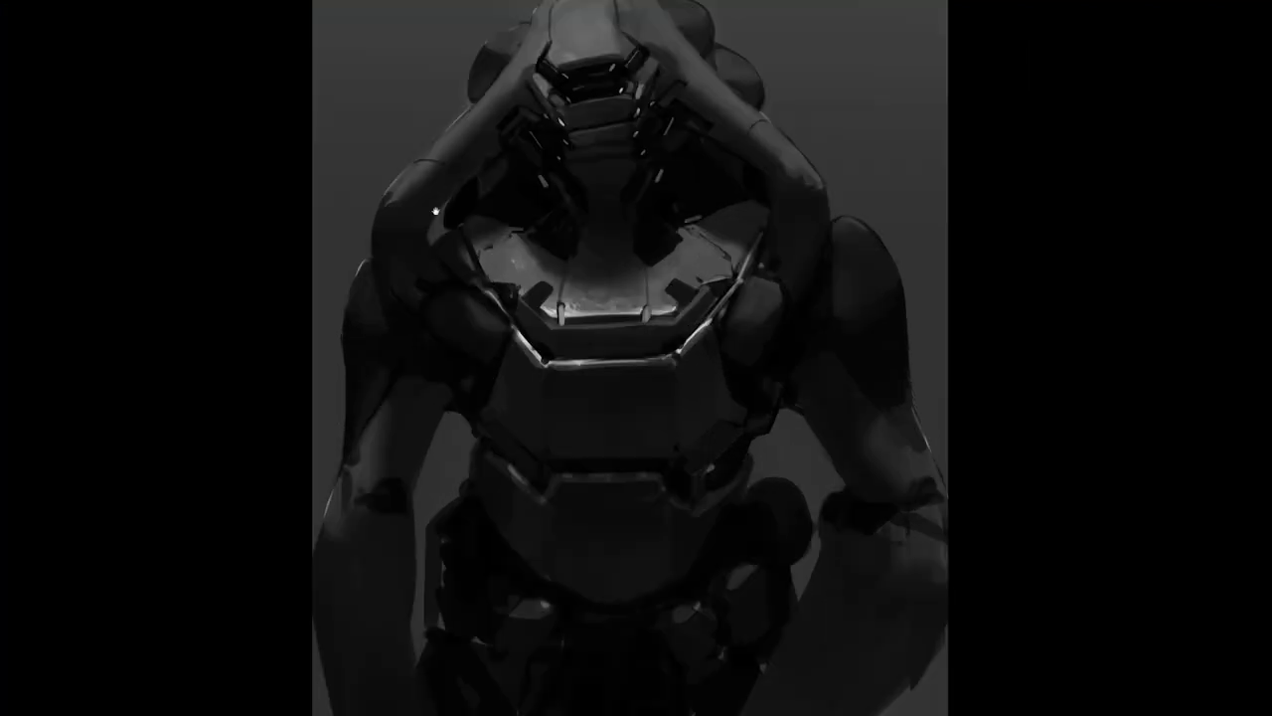
- Paint lighter edge strokes along the helmet's upper rim and the hand beside it on the new layer
{"action": "left_click_drag", "start_coordinate": [435, 211], "coordinate": [476, 244]}
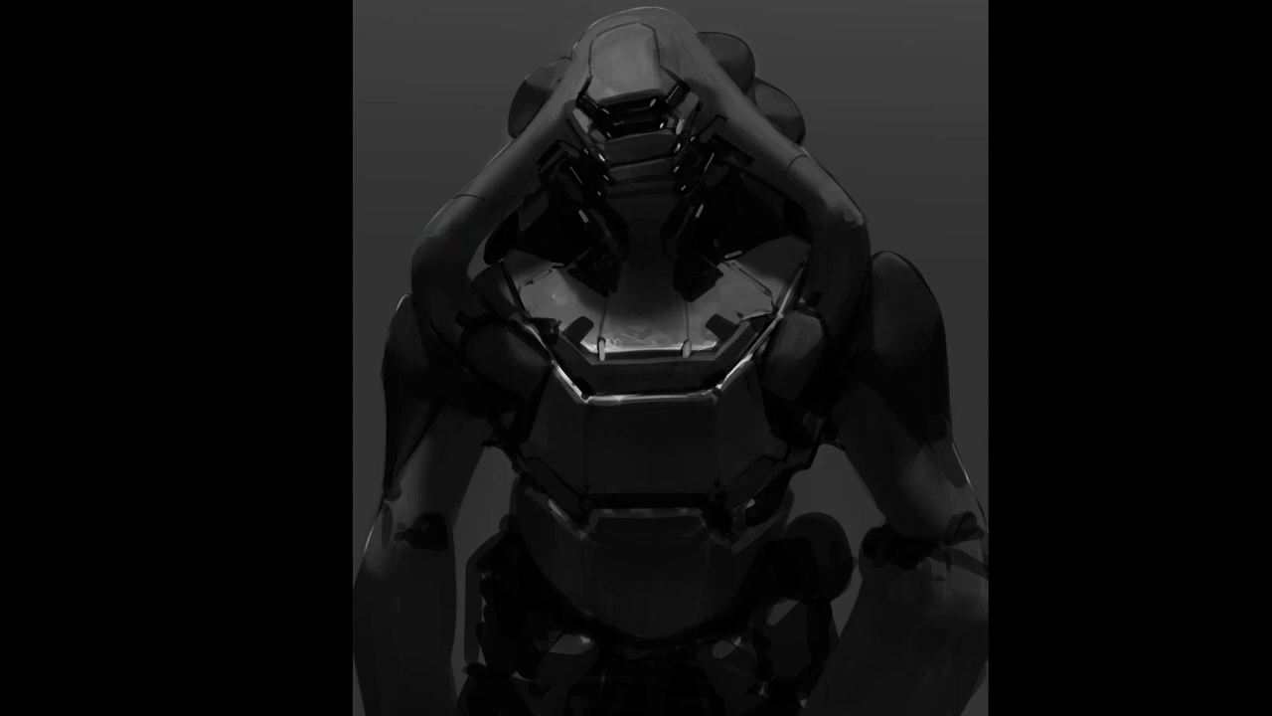
{"action": "left_click_drag", "start_coordinate": [646, 328], "coordinate": [642, 402]}
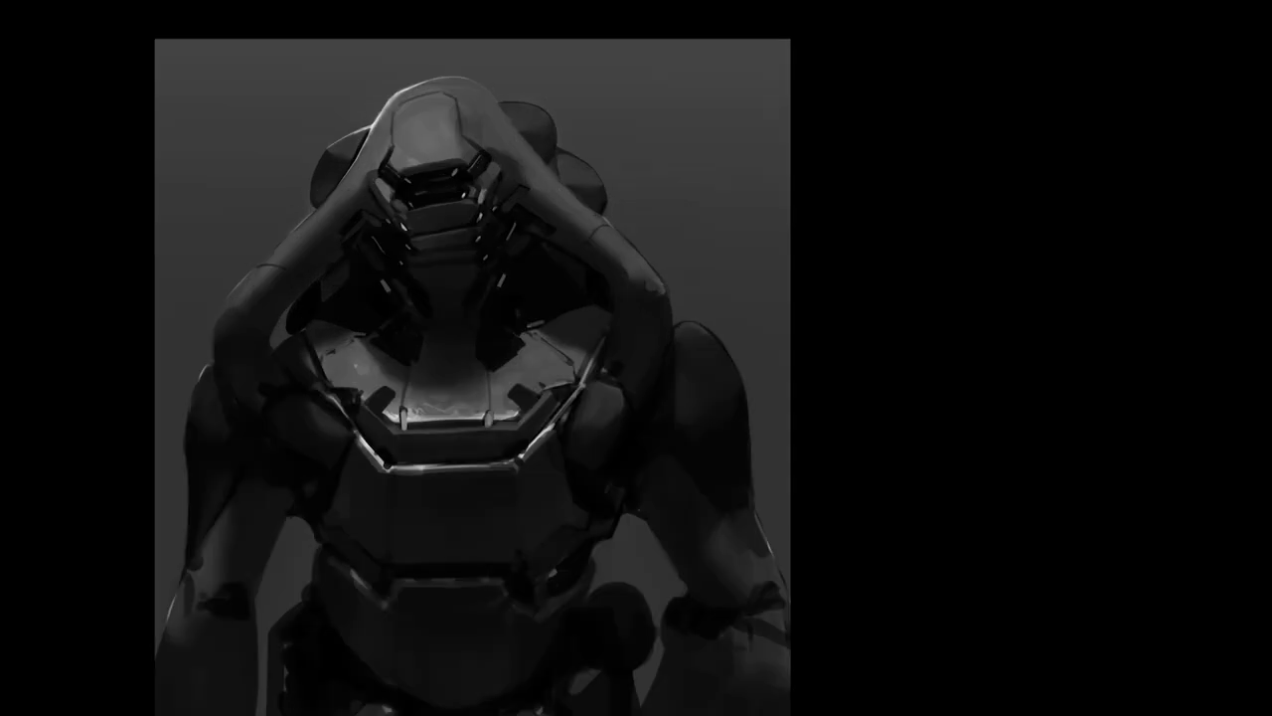
{"action": "left_click_drag", "start_coordinate": [507, 113], "coordinate": [524, 134]}
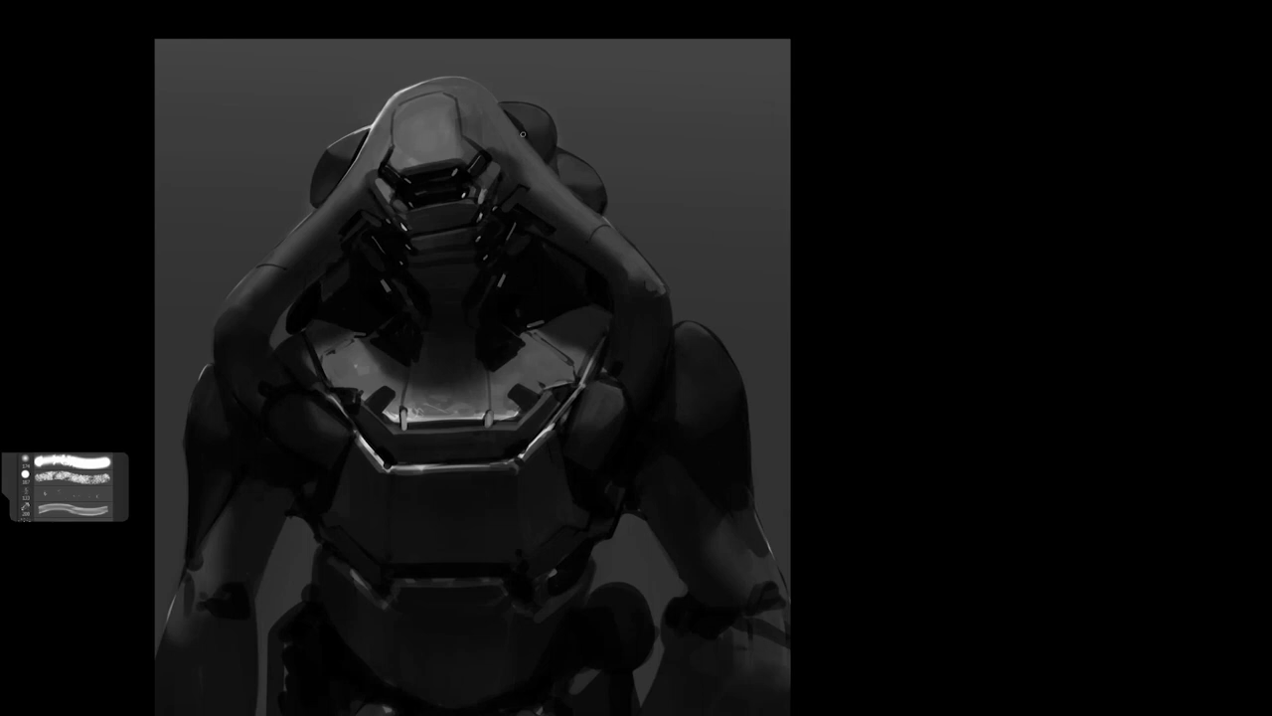
- Review the whole mirrored figure and flip the canvas horizontally back to its original orientation
{"action": "left_click", "coordinate": [572, 275], "text": "alt"}
{"action": "left_click", "coordinate": [573, 275], "text": "alt"}
{"action": "left_click", "coordinate": [573, 275], "text": "alt"}
{"action": "left_click", "coordinate": [603, 350], "text": "ctrl"}
{"action": "left_click", "coordinate": [589, 349], "text": "ctrl"}
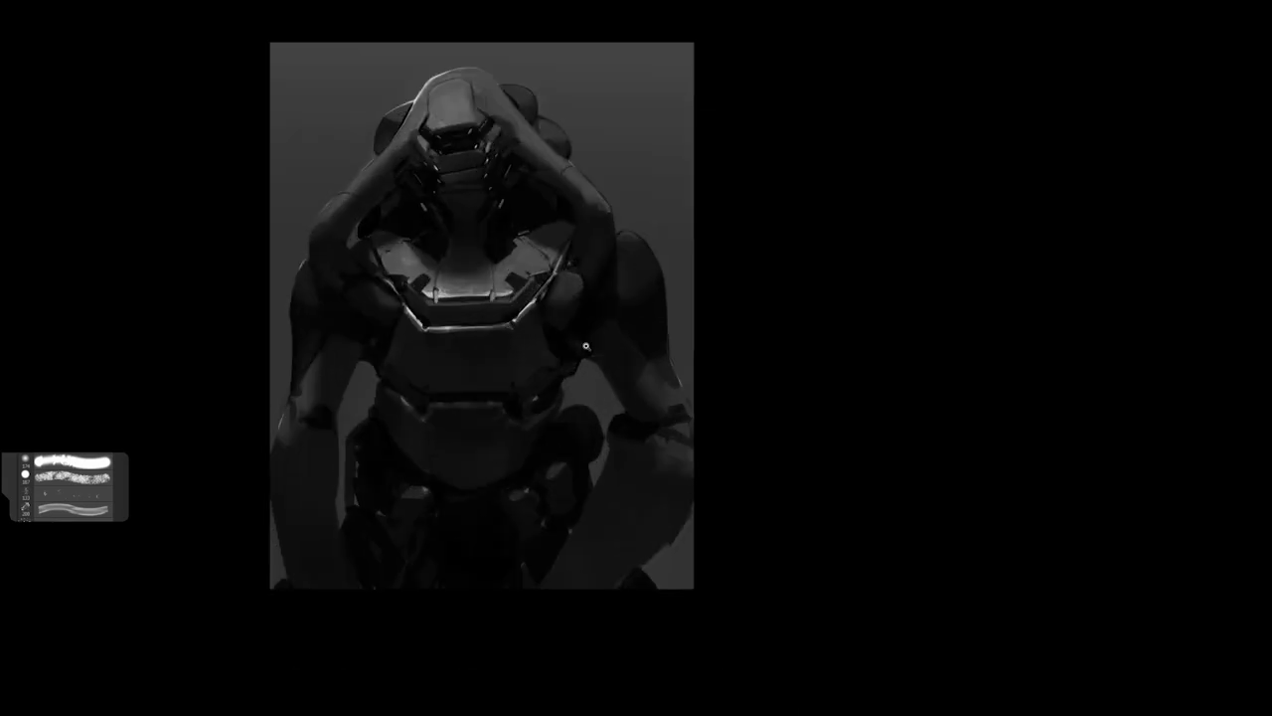
{"action": "left_click_drag", "start_coordinate": [586, 346], "coordinate": [650, 326]}
{"action": "key", "text": "F5"}
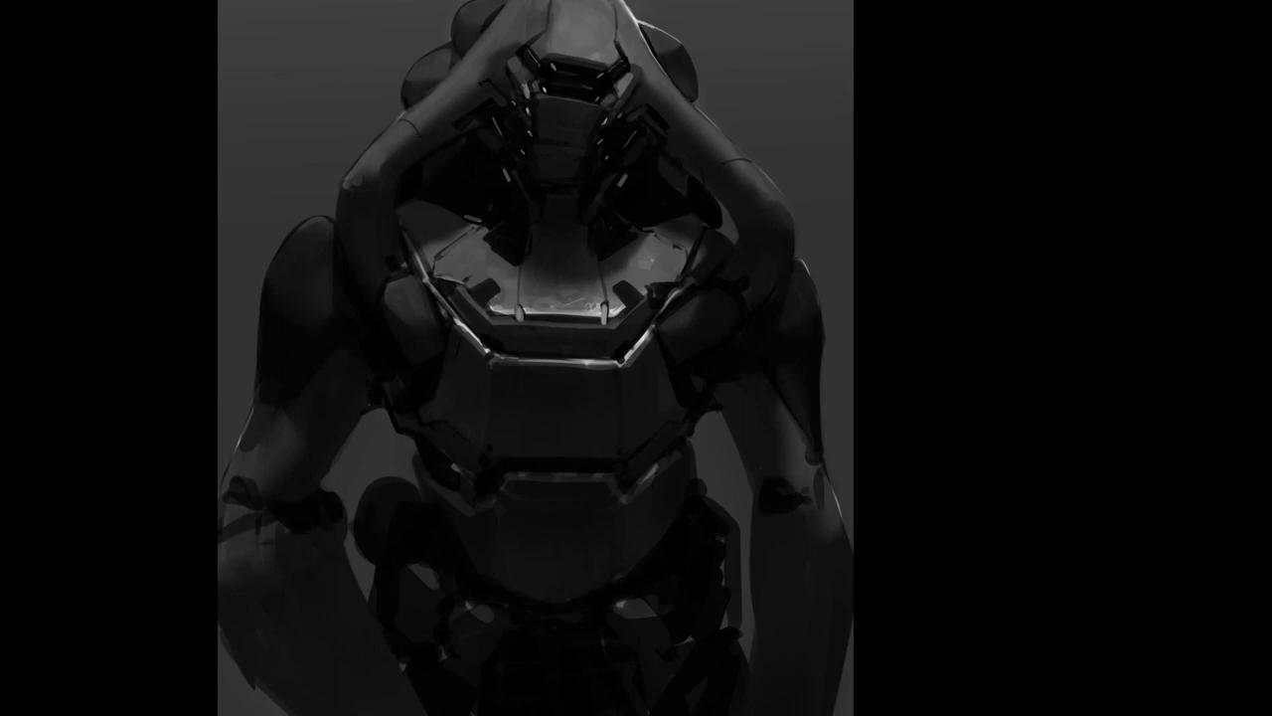
- Inspect the helmet, arms and whole figure in full-screen view, flip the canvas horizontally and return to the standard view
{"action": "left_click_drag", "start_coordinate": [590, 143], "coordinate": [585, 149]}
{"action": "left_click_drag", "start_coordinate": [521, 235], "coordinate": [541, 256]}
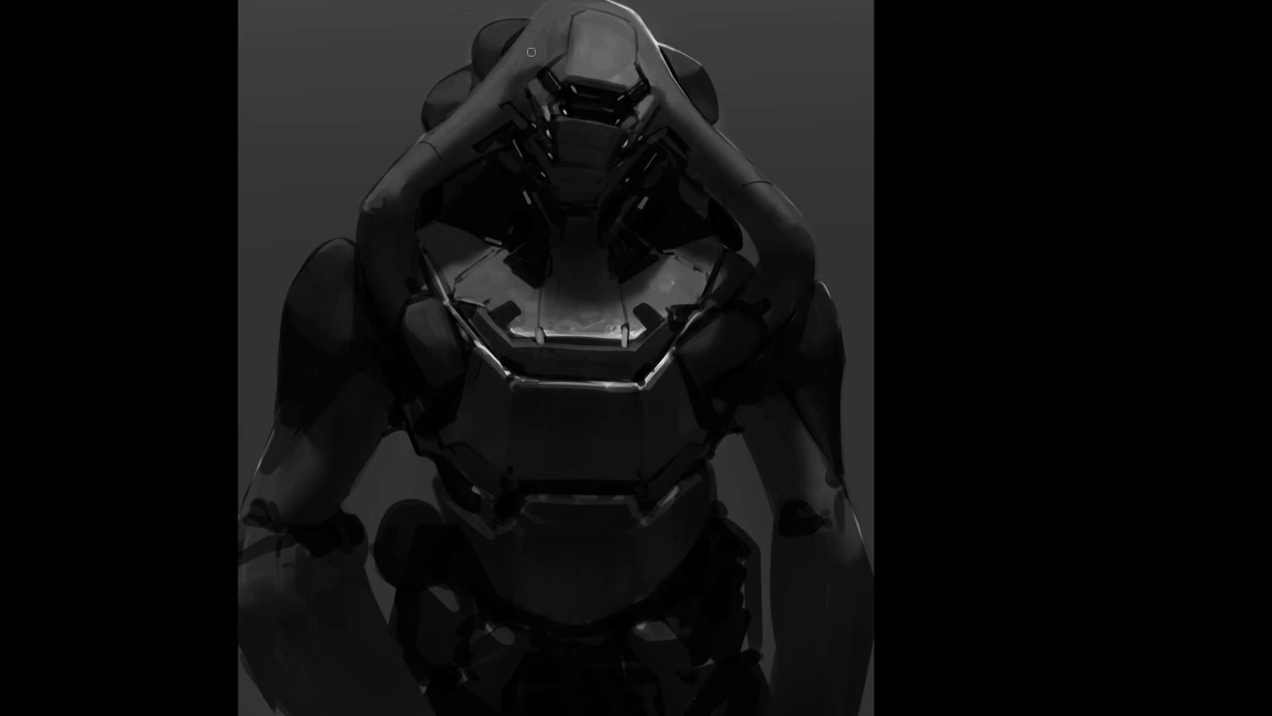
{"action": "left_click_drag", "start_coordinate": [541, 55], "coordinate": [519, 116]}
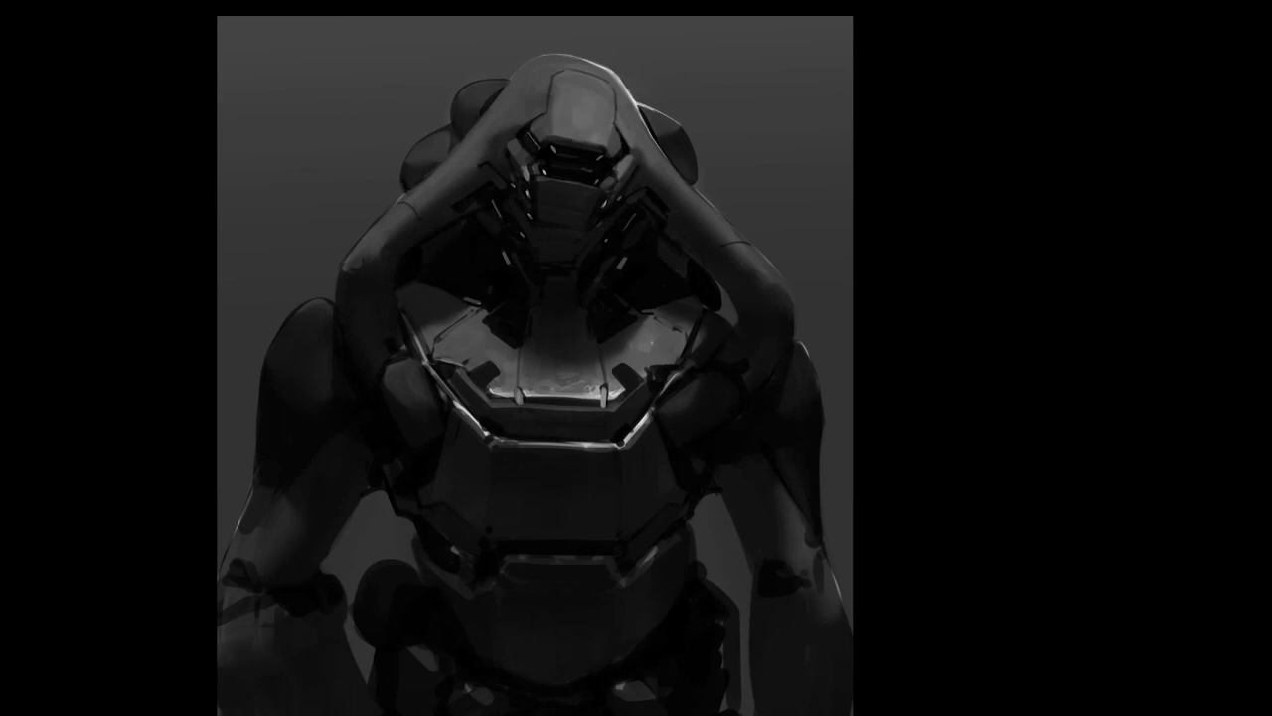
{"action": "key", "text": "ctrl+minus"}
{"action": "key", "text": "ctrl+minus"}
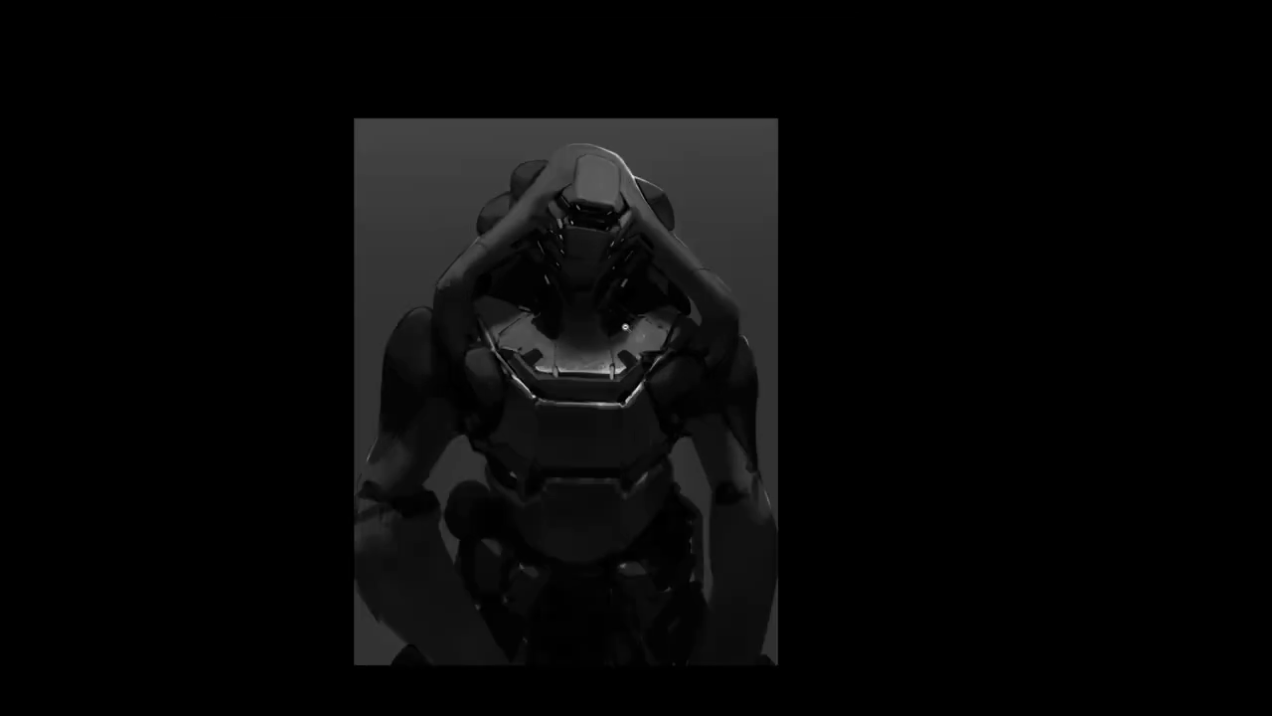
{"action": "key", "text": "ctrl+shift+h"}
{"action": "key", "text": "f"}
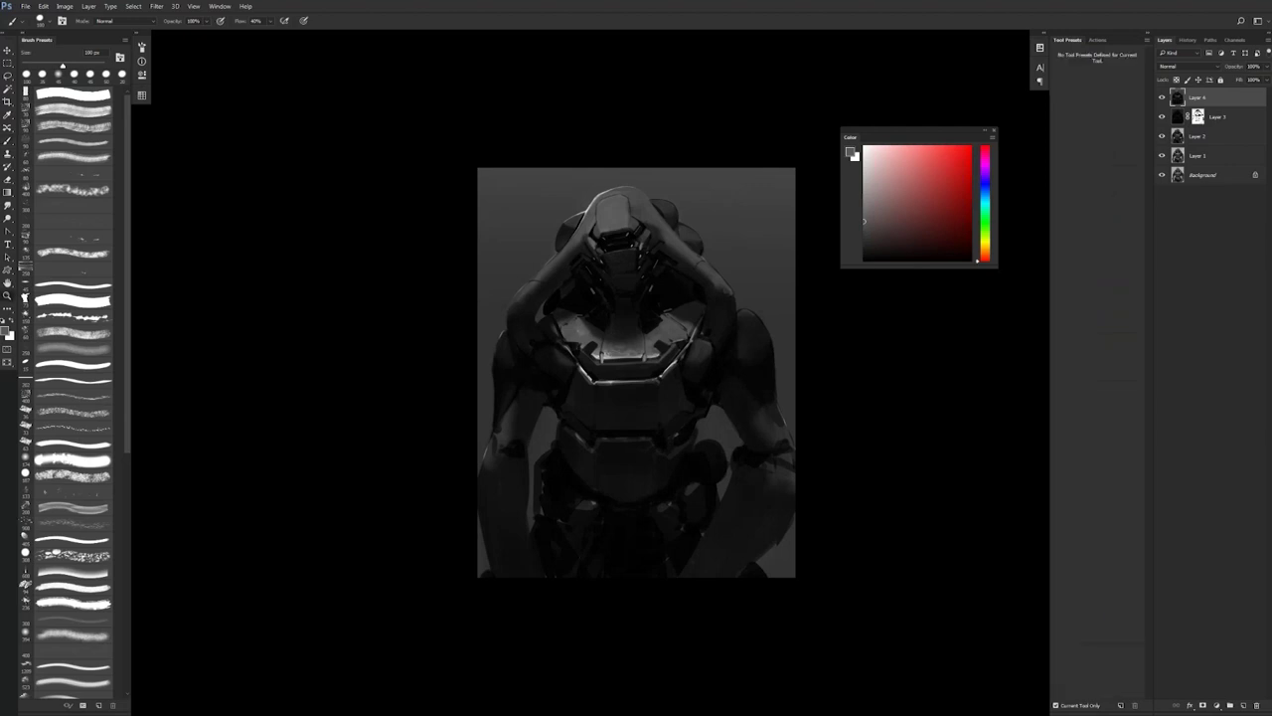
- Undo the test stroke beside the helmet and reduce the brush size to 25 px
{"action": "left_click", "coordinate": [631, 258], "text": "ctrl"}
{"action": "left_click", "coordinate": [630, 259], "text": "ctrl"}
{"action": "left_click", "coordinate": [628, 262], "text": "ctrl"}
{"action": "key", "text": "b"}
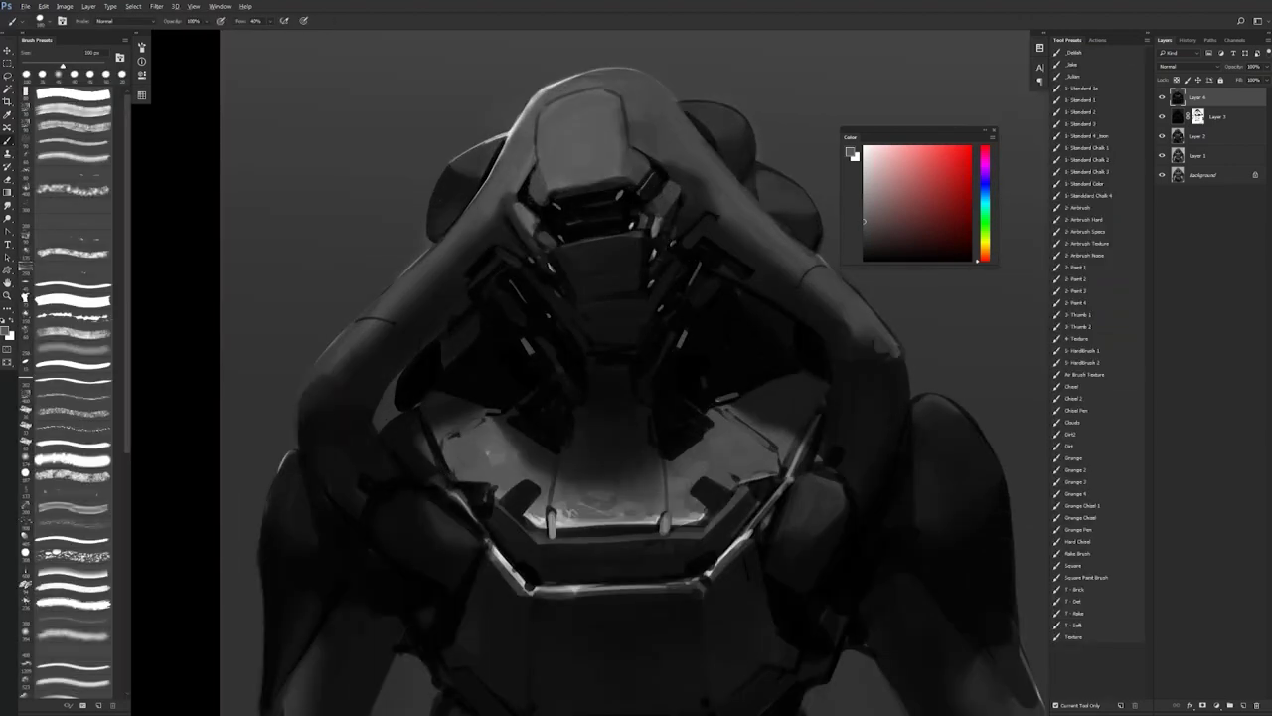
{"action": "left_click_drag", "start_coordinate": [557, 247], "coordinate": [567, 252]}
{"action": "key", "text": "ctrl+z"}
{"action": "key", "text": "bracketleft"}
{"action": "key", "text": "bracketleft"}
{"action": "key", "text": "bracketleft"}
{"action": "key", "text": "ctrl+z"}
- Sample nearby greys and paint short finger strokes on the hands at both sides of the visor
{"action": "left_click", "coordinate": [601, 254], "text": "alt"}
{"action": "left_click", "coordinate": [523, 194], "text": "alt"}
{"action": "left_click_drag", "start_coordinate": [515, 195], "coordinate": [506, 216]}
{"action": "left_click_drag", "start_coordinate": [686, 177], "coordinate": [688, 192]}
{"action": "left_click", "coordinate": [661, 193], "text": "alt"}
{"action": "left_click_drag", "start_coordinate": [664, 186], "coordinate": [657, 197]}
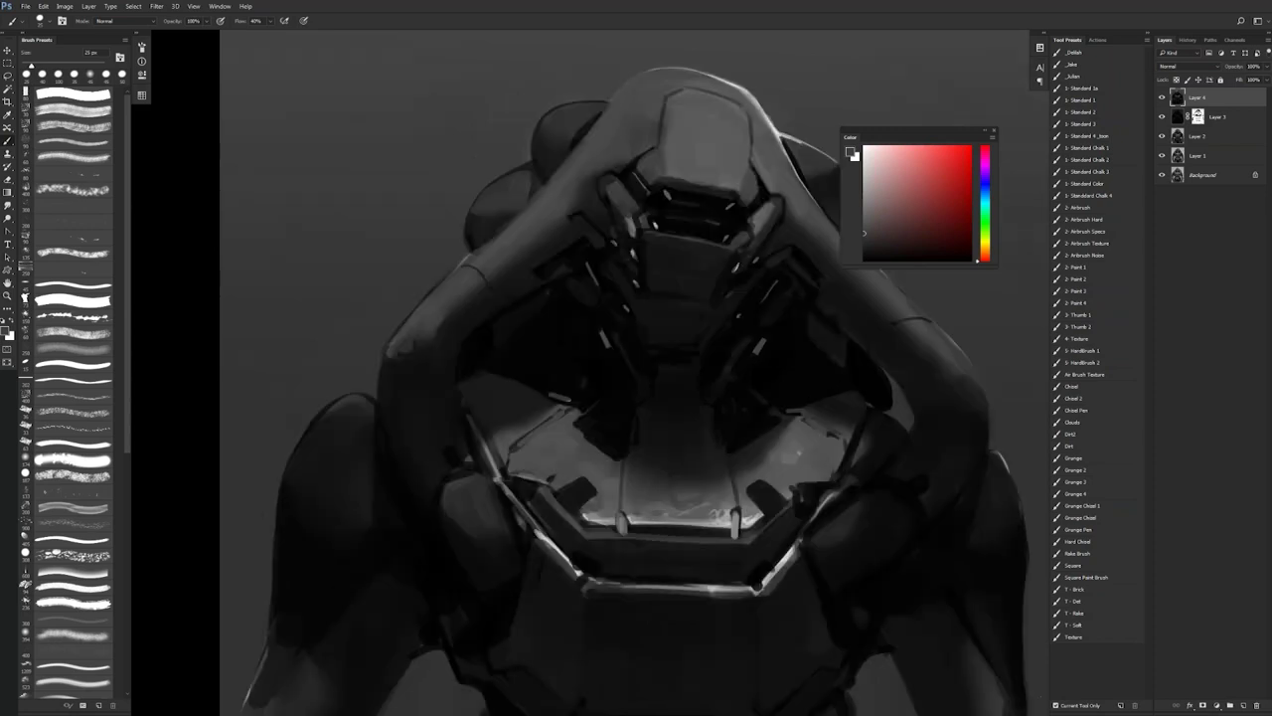
{"action": "left_click_drag", "start_coordinate": [686, 309], "coordinate": [598, 318]}
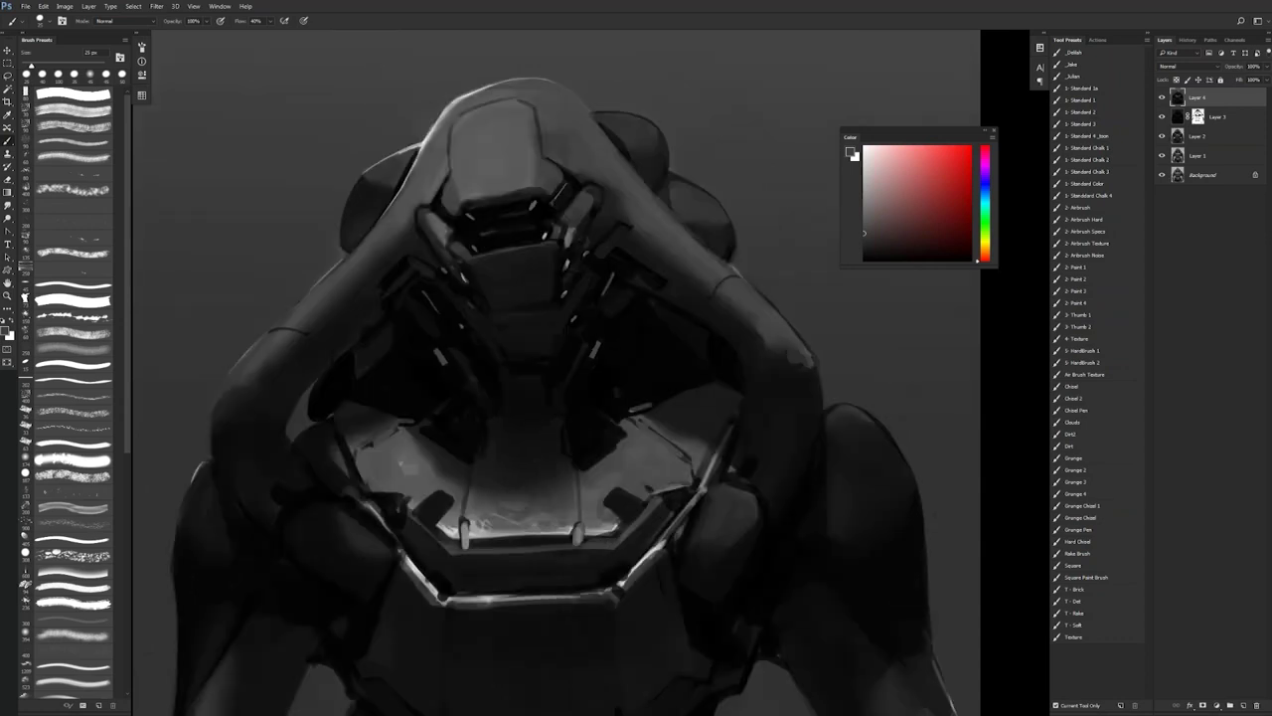
- Smudge the finger beside the visor and repaint its rounded shape with sampled dark and mid greys
{"action": "key", "text": "r"}
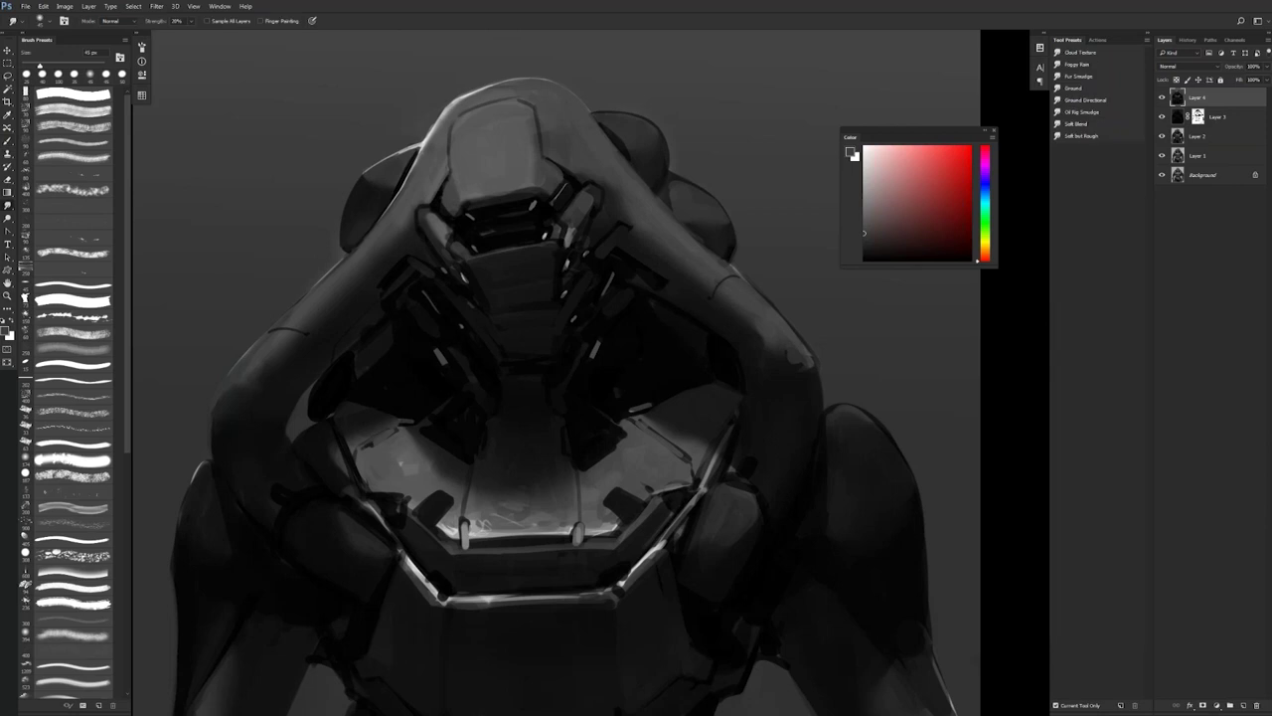
{"action": "left_click_drag", "start_coordinate": [582, 224], "coordinate": [590, 218]}
{"action": "key", "text": "b"}
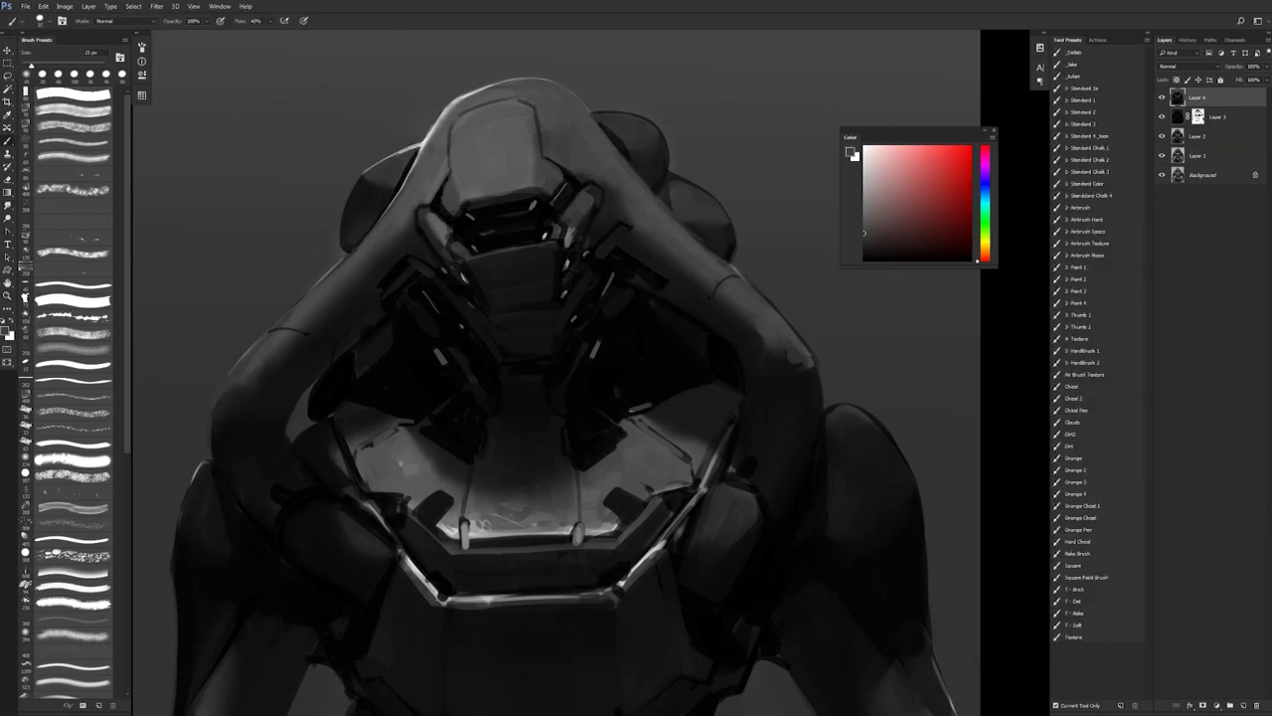
{"action": "left_click", "coordinate": [586, 190], "text": "alt"}
{"action": "left_click_drag", "start_coordinate": [588, 186], "coordinate": [585, 193]}
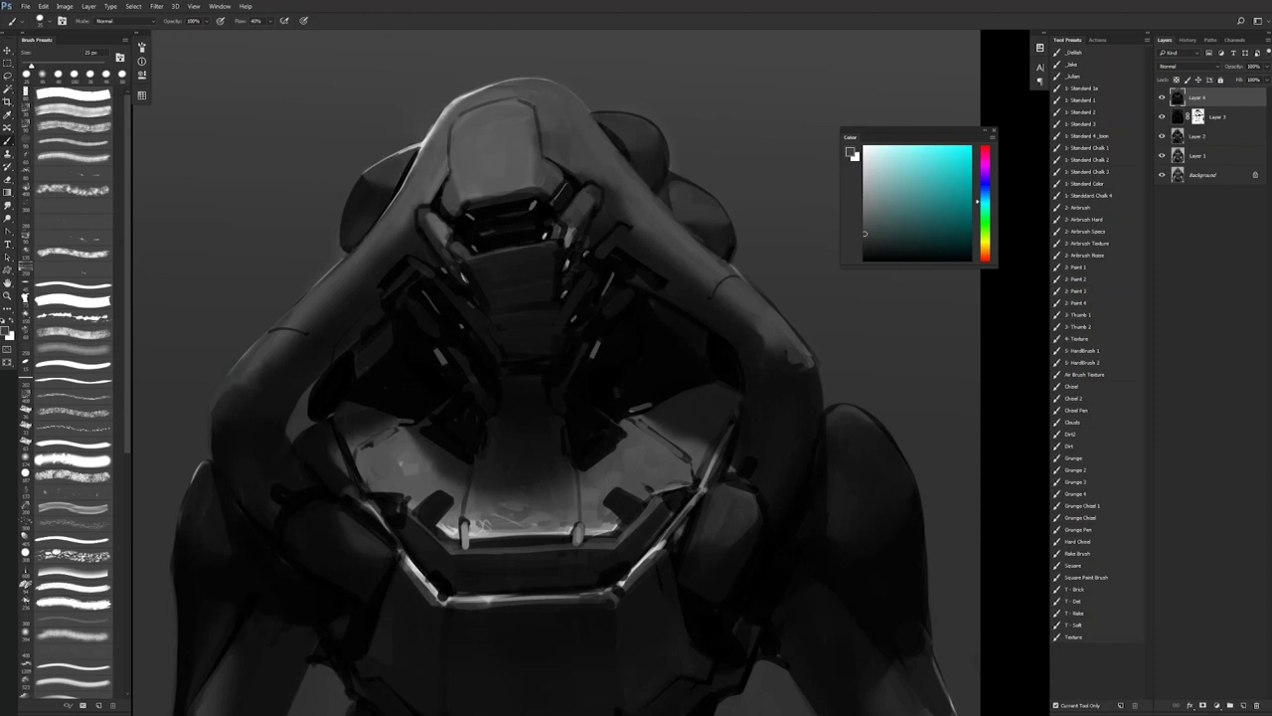
{"action": "left_click", "coordinate": [588, 193], "text": "alt"}
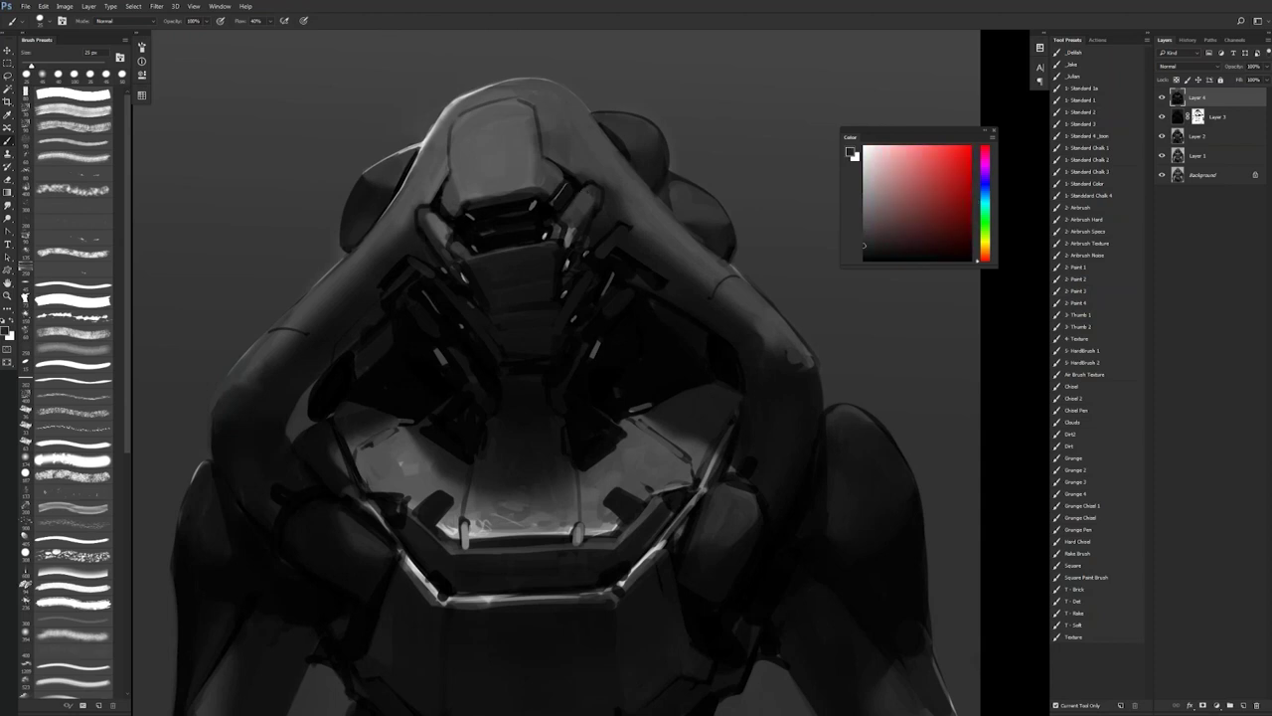
{"action": "left_click", "coordinate": [584, 198], "text": "alt"}
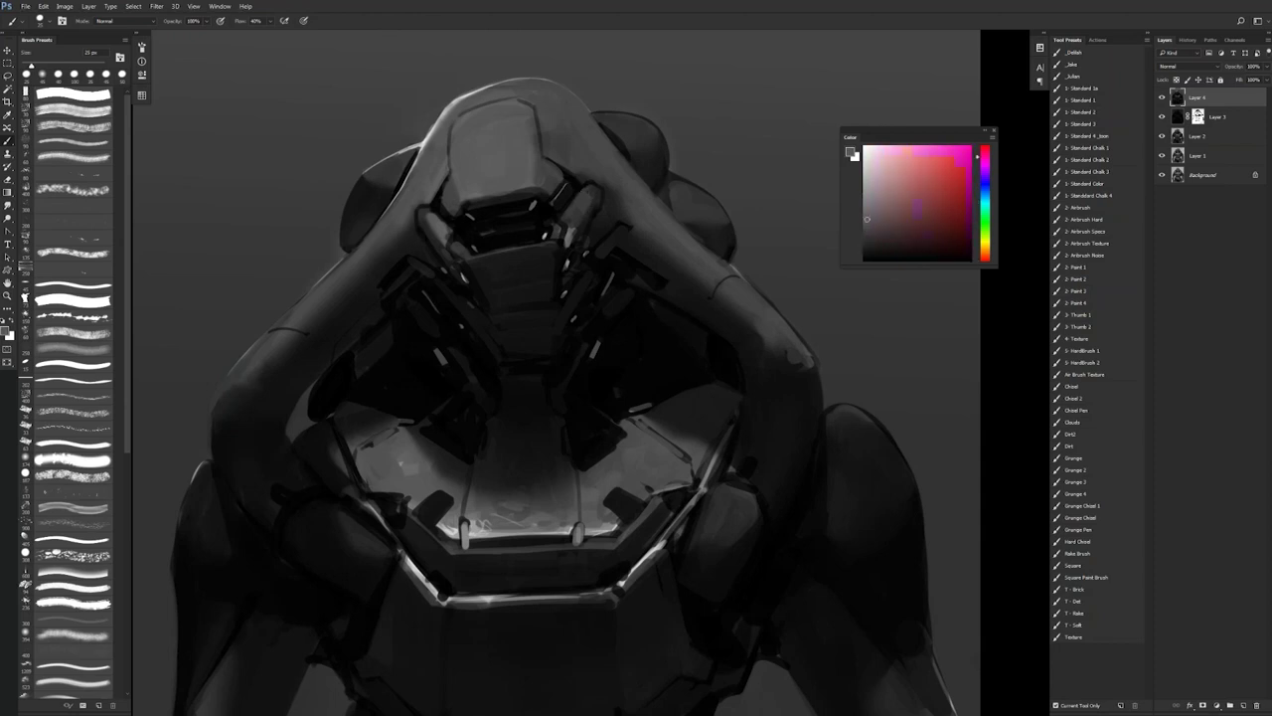
{"action": "left_click_drag", "start_coordinate": [576, 198], "coordinate": [575, 218]}
{"action": "key", "text": "r"}
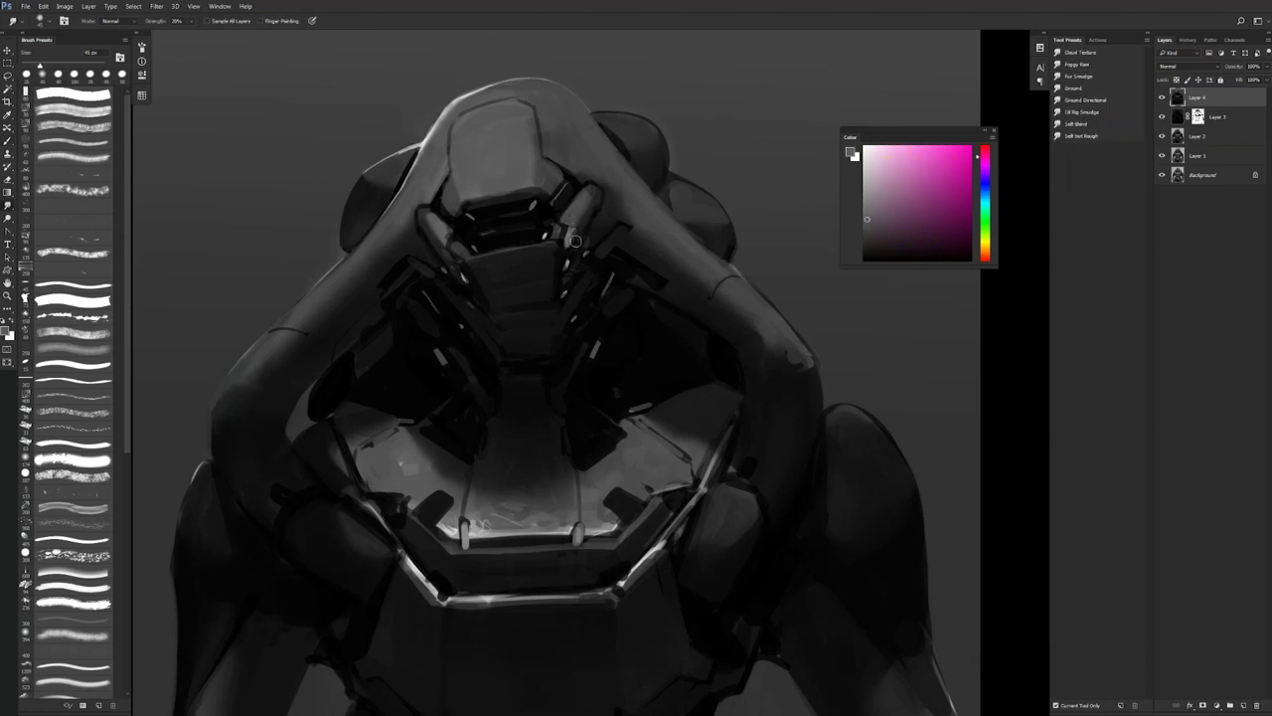
- Paint thin black separation lines along the fingers beside the visor with a 10 px brush
{"action": "key", "text": "b"}
{"action": "key", "text": "d"}
{"action": "key", "text": "b"}
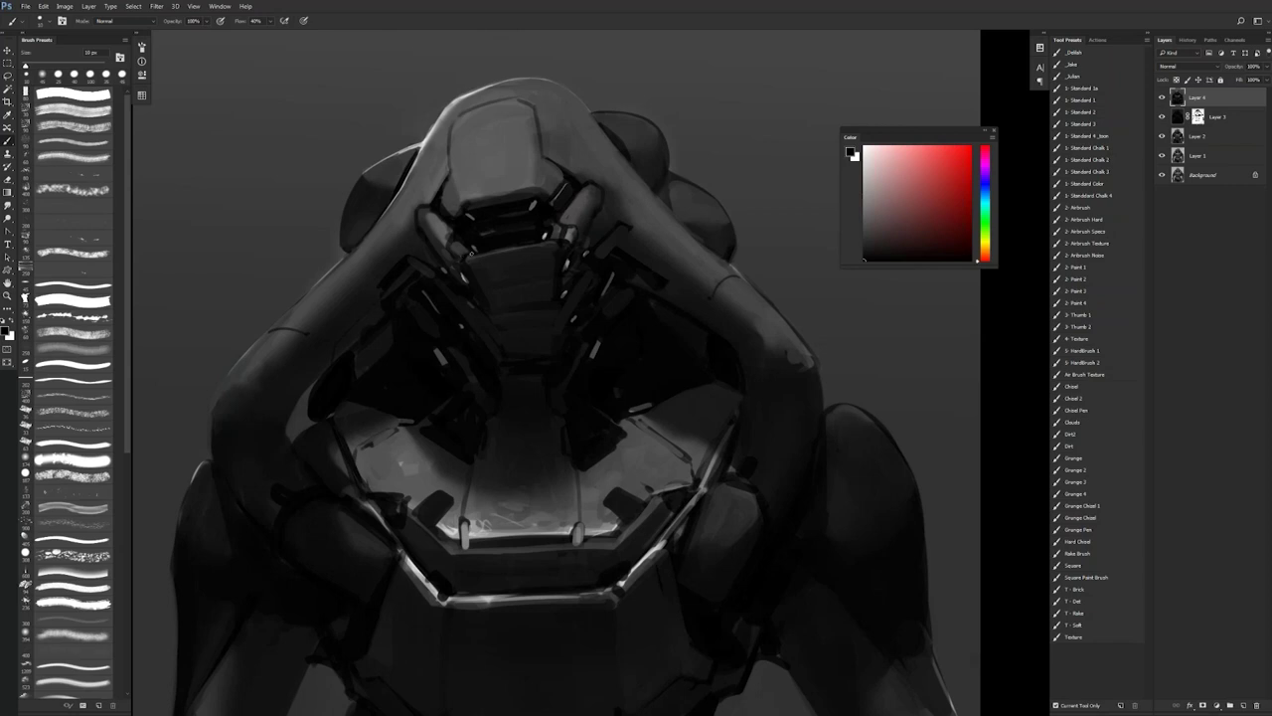
{"action": "left_click", "coordinate": [445, 233], "text": "alt"}
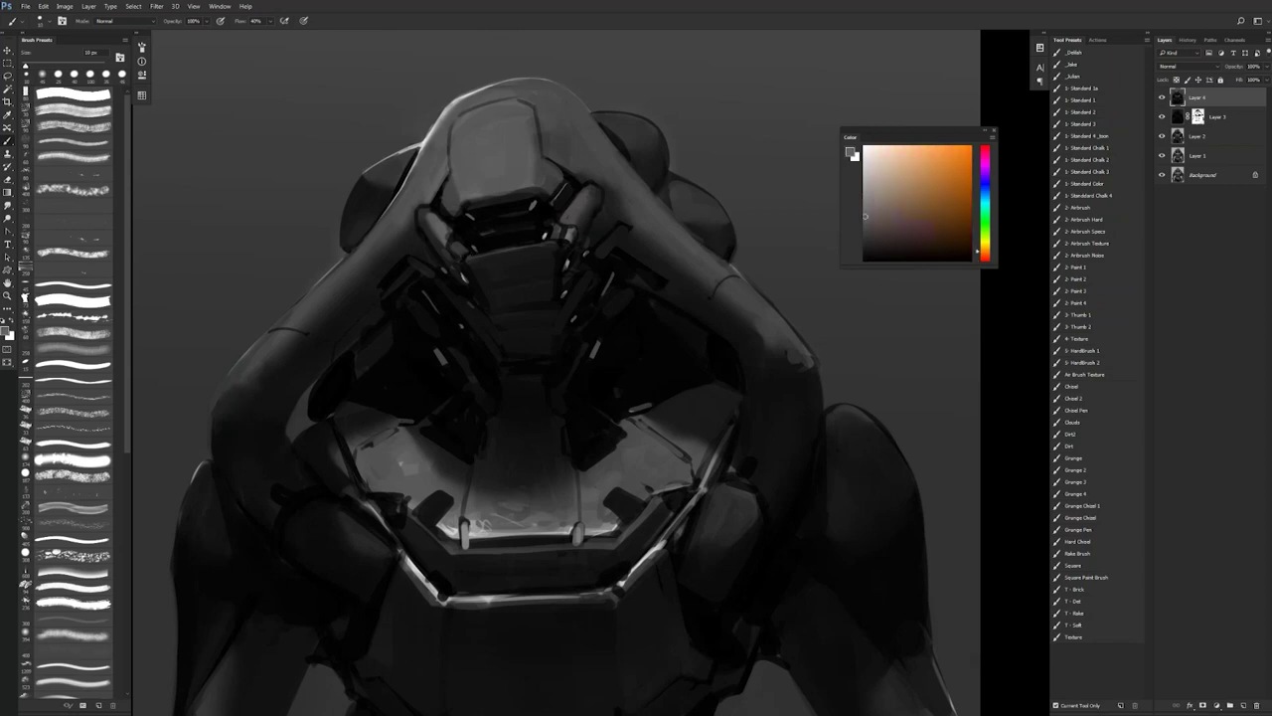
{"action": "key", "text": "d"}
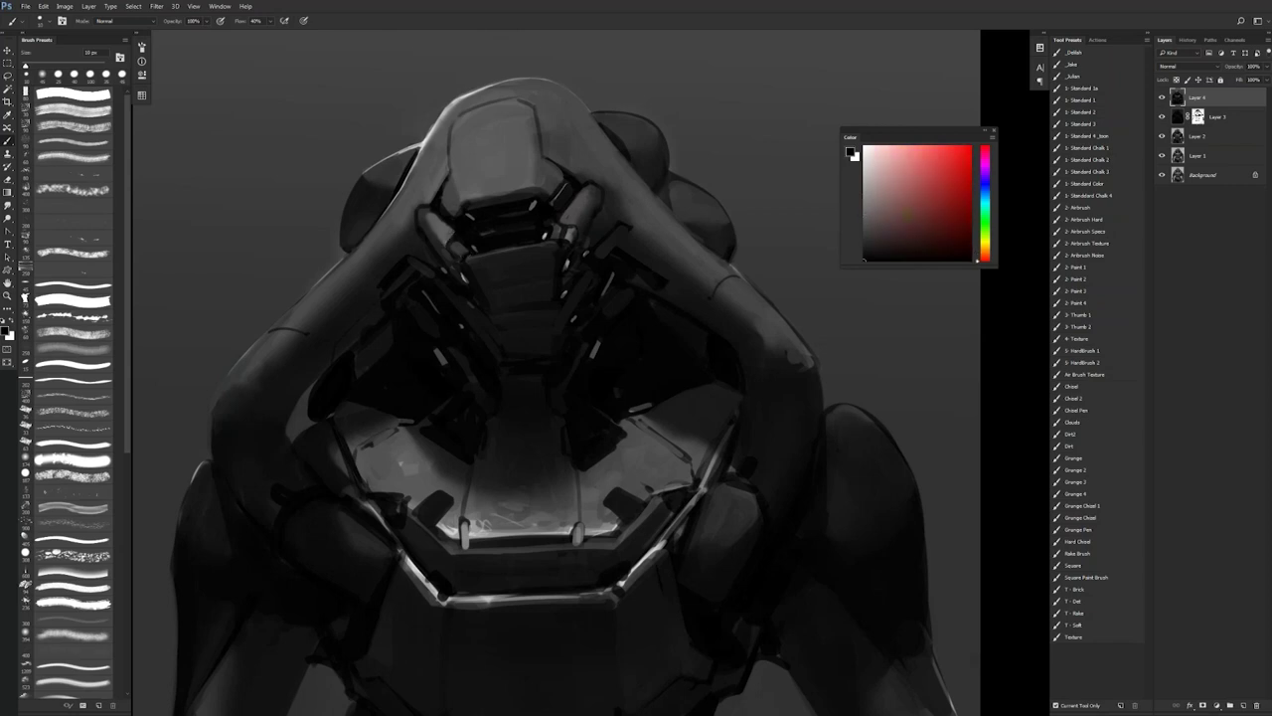
{"action": "left_click_drag", "start_coordinate": [437, 213], "coordinate": [452, 231]}
- Flip the canvas horizontally and refine the finger edges around the visor with a sampled grey and black
{"action": "key", "text": "z"}
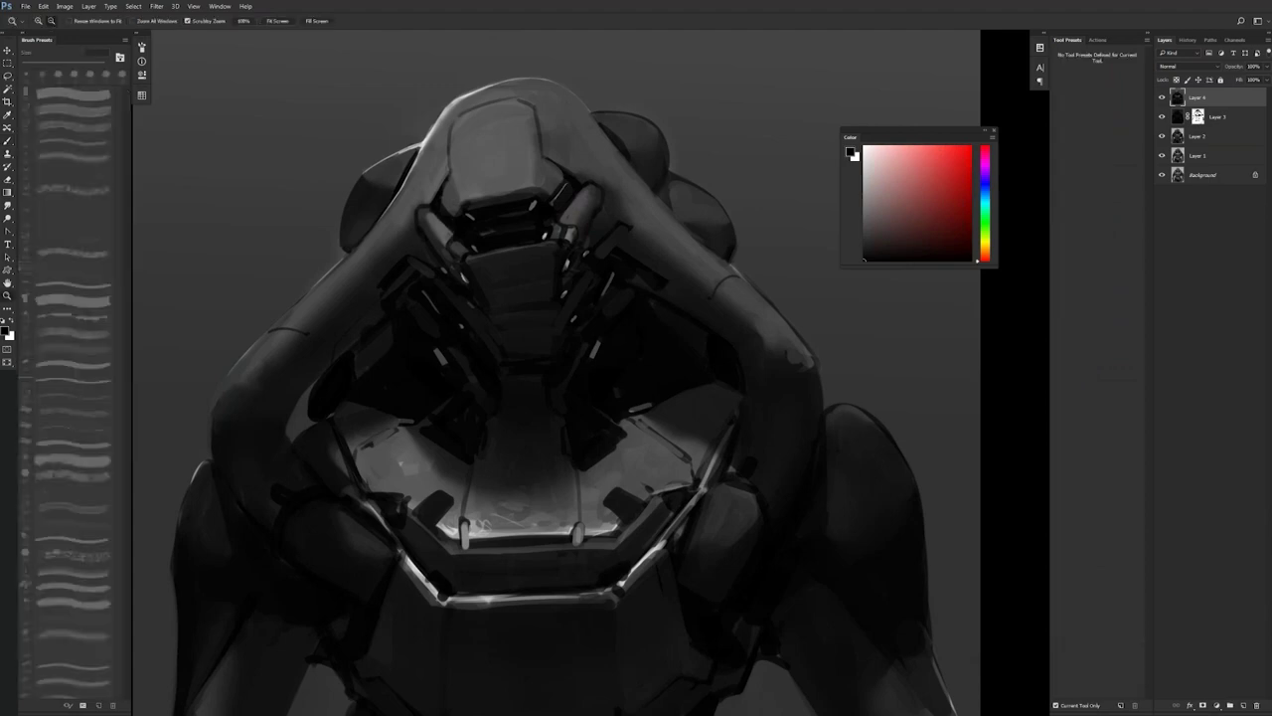
{"action": "left_click_drag", "start_coordinate": [576, 241], "coordinate": [497, 242]}
{"action": "key", "text": "ctrl+shift+h"}
{"action": "left_click", "coordinate": [644, 242]}
{"action": "key", "text": "b"}
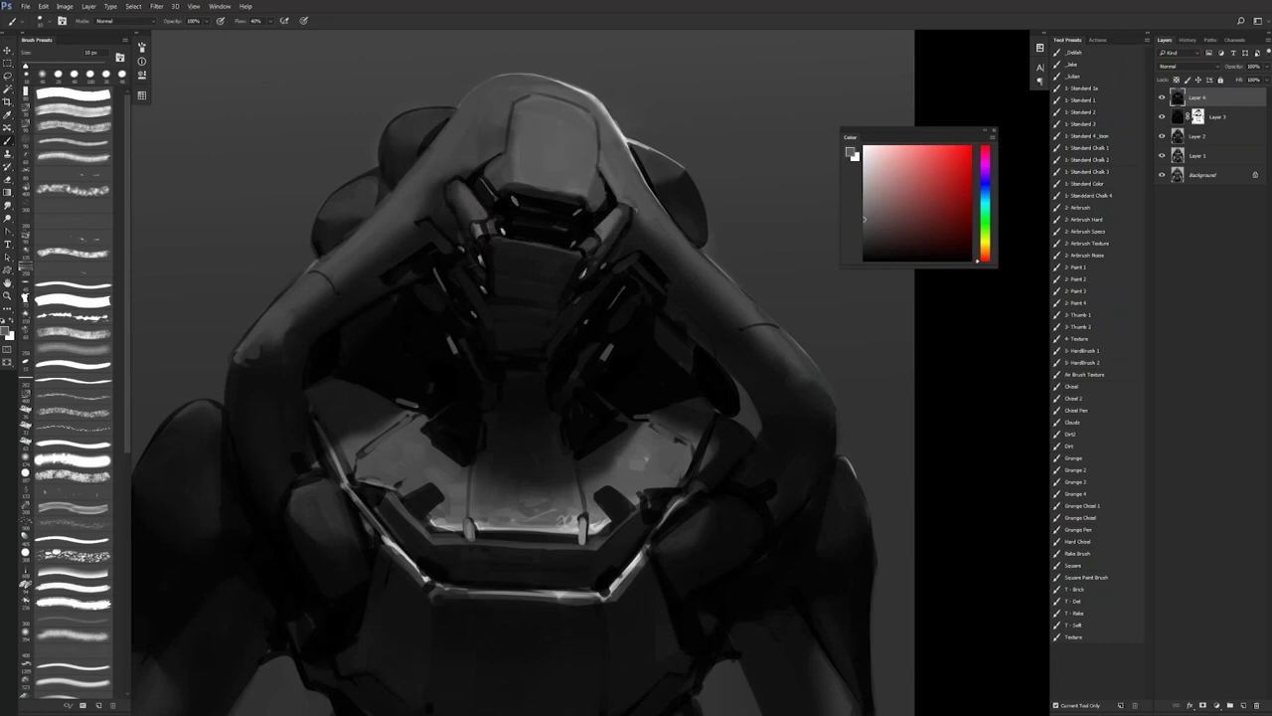
{"action": "left_click", "coordinate": [459, 176], "text": "alt"}
{"action": "key", "text": "d"}
- Review the whole figure from a distance and flip the canvas horizontally again
{"action": "key", "text": "z"}
{"action": "left_click", "coordinate": [613, 237], "text": "alt"}
{"action": "left_click", "coordinate": [613, 236], "text": "alt"}
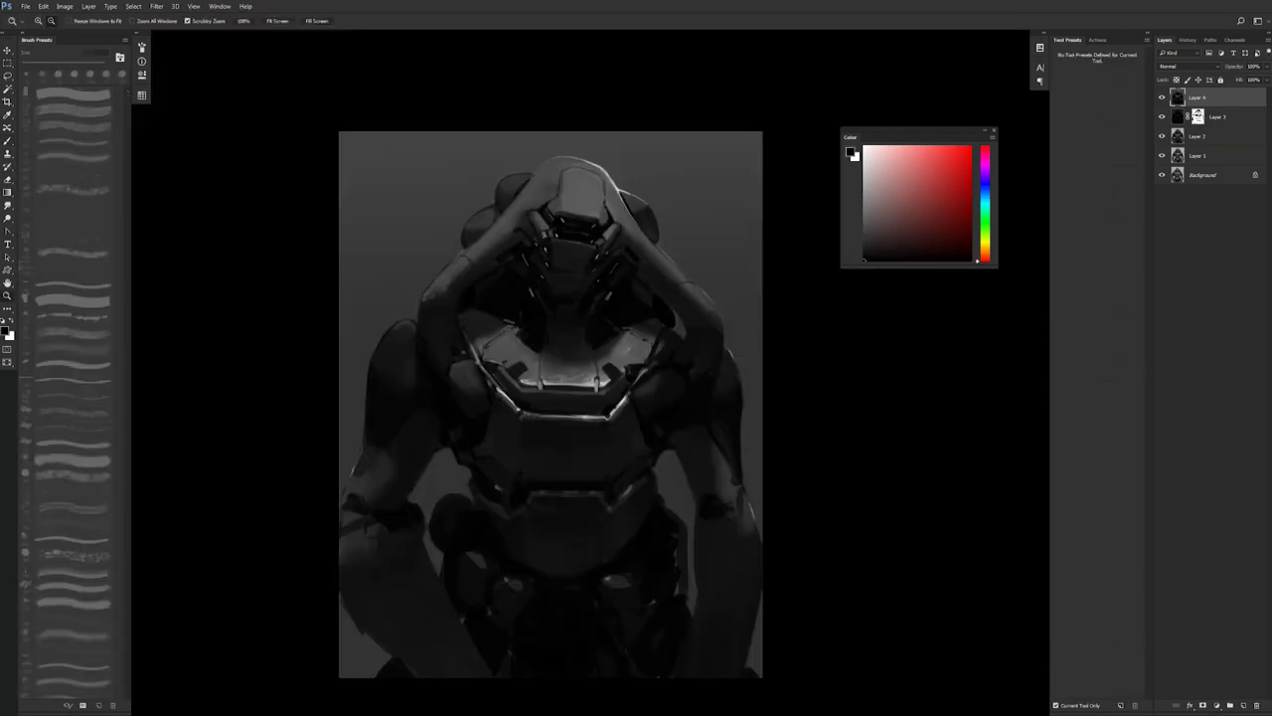
{"action": "left_click", "coordinate": [613, 237], "text": "alt"}
{"action": "key", "text": "F2"}
{"action": "left_click", "coordinate": [592, 254]}
{"action": "left_click", "coordinate": [591, 251]}
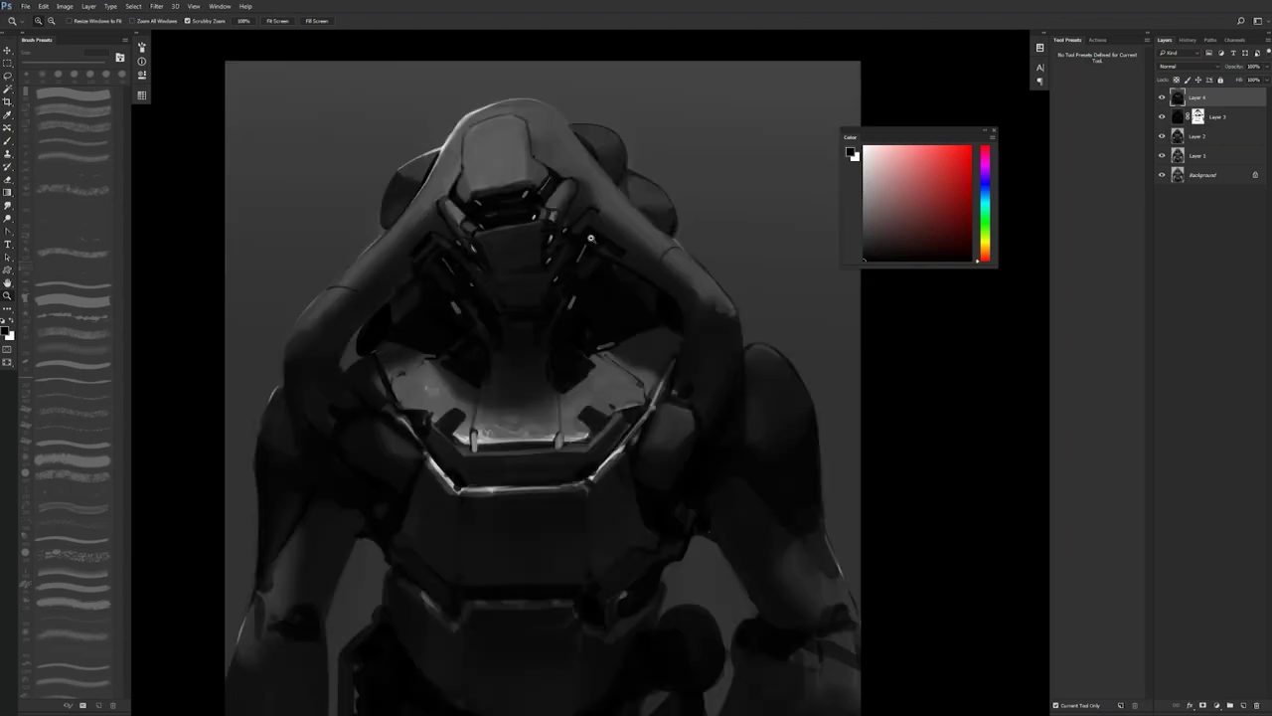
{"action": "left_click", "coordinate": [586, 229]}
- Touch up the fingers beside the visor with their sampled grey and compare the result in mirrored view
{"action": "key", "text": "b"}
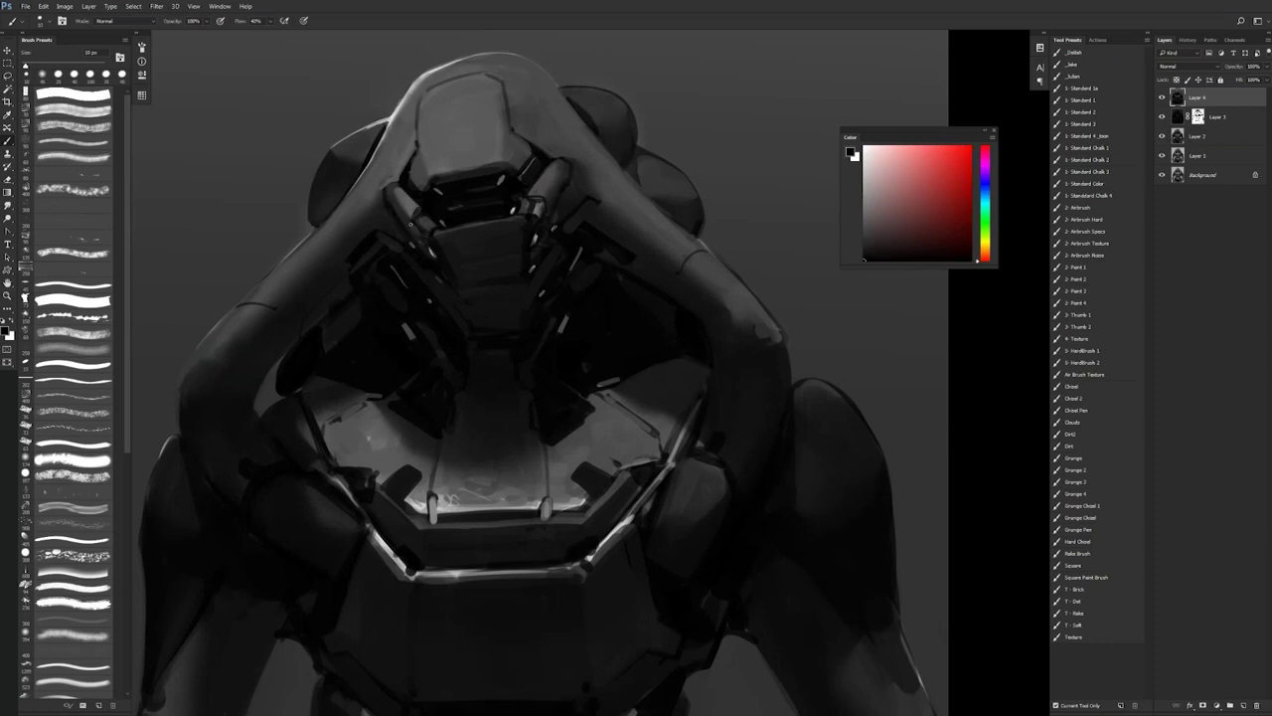
{"action": "left_click", "coordinate": [415, 211], "text": "alt"}
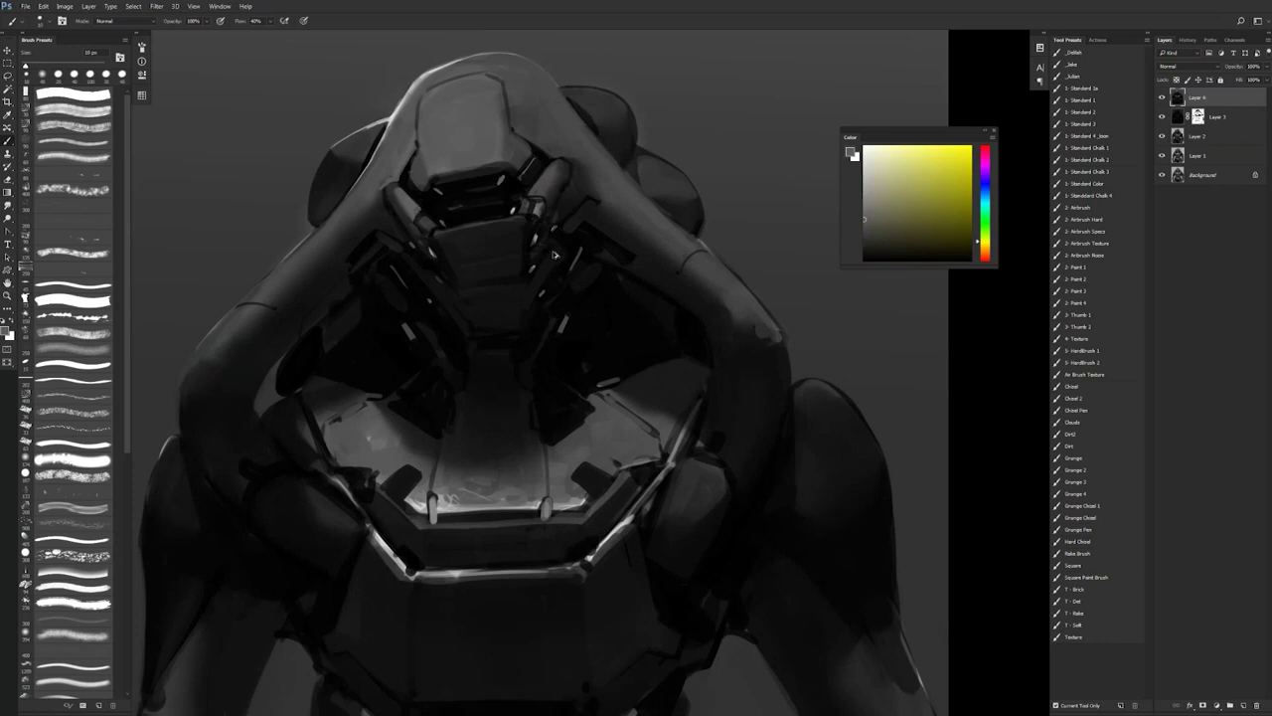
{"action": "key", "text": "F2"}
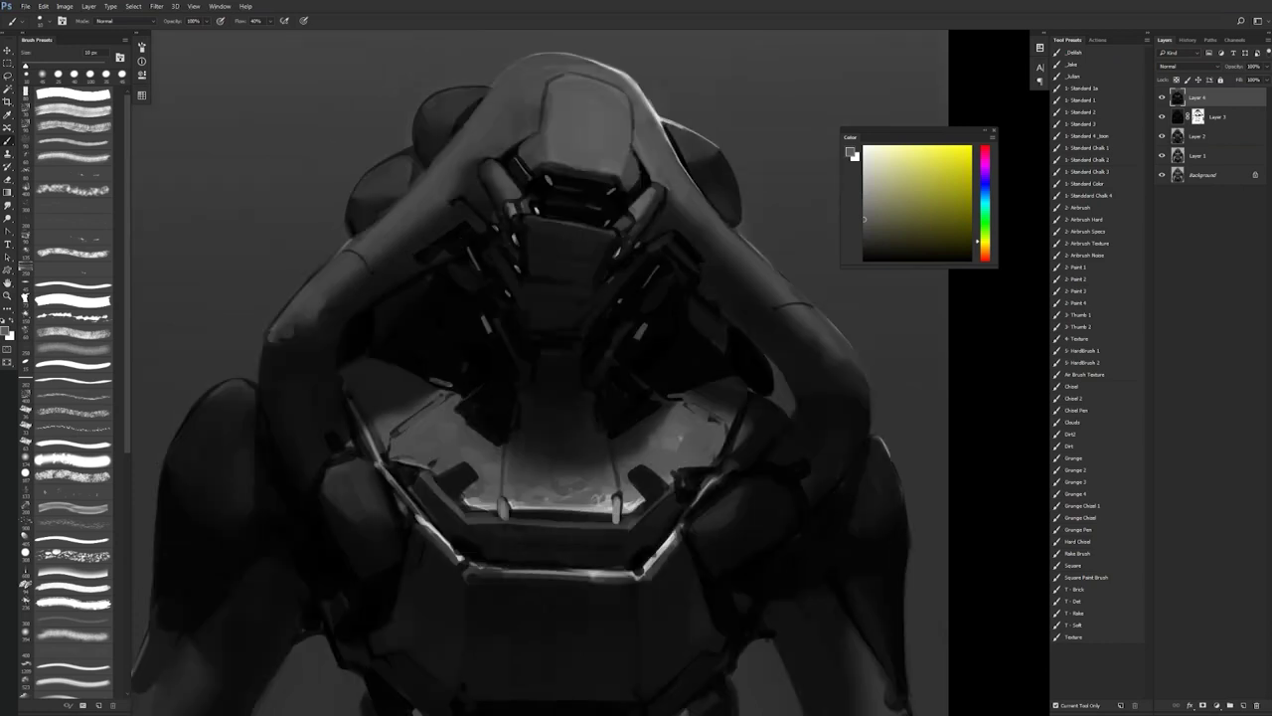
{"action": "key", "text": "ctrl+shift+h"}
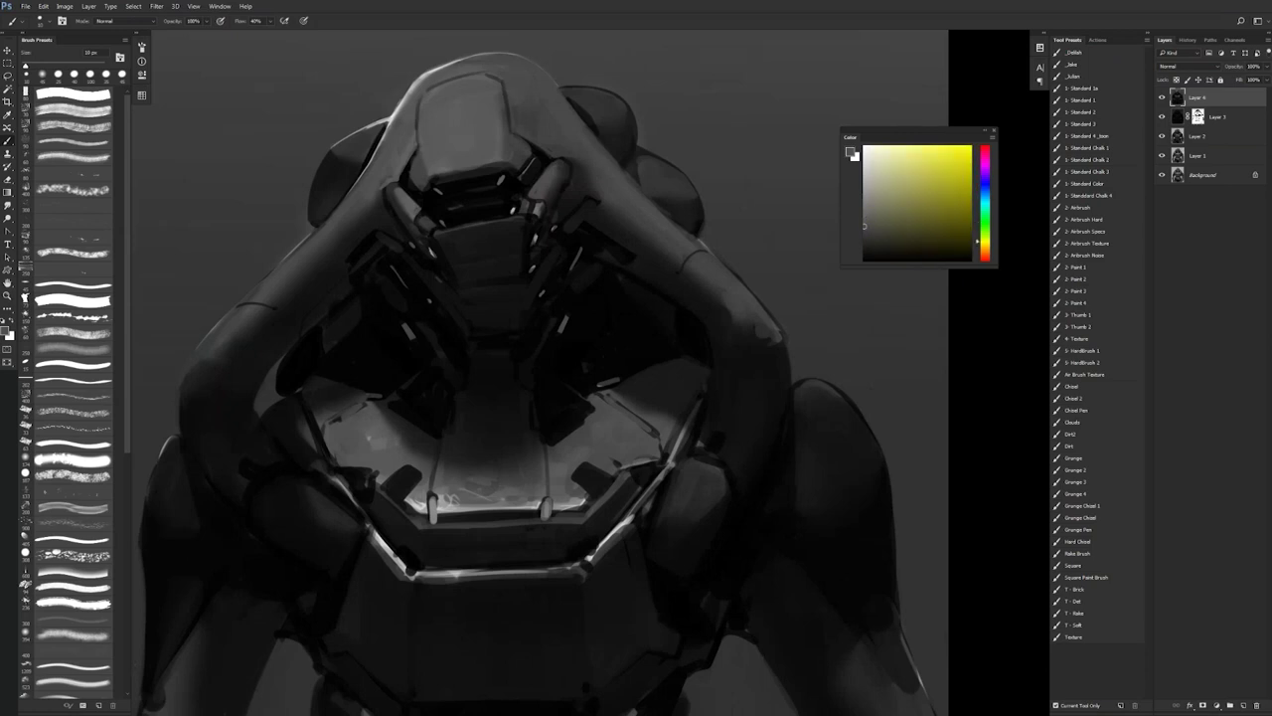
- Sample the grey beside the helmet's top plate and paint over that area with a 20 px brush
{"action": "left_click", "coordinate": [509, 100], "text": "alt"}
{"action": "key", "text": "bracketright"}
{"action": "key", "text": "bracketright"}
{"action": "left_click_drag", "start_coordinate": [509, 95], "coordinate": [513, 127]}
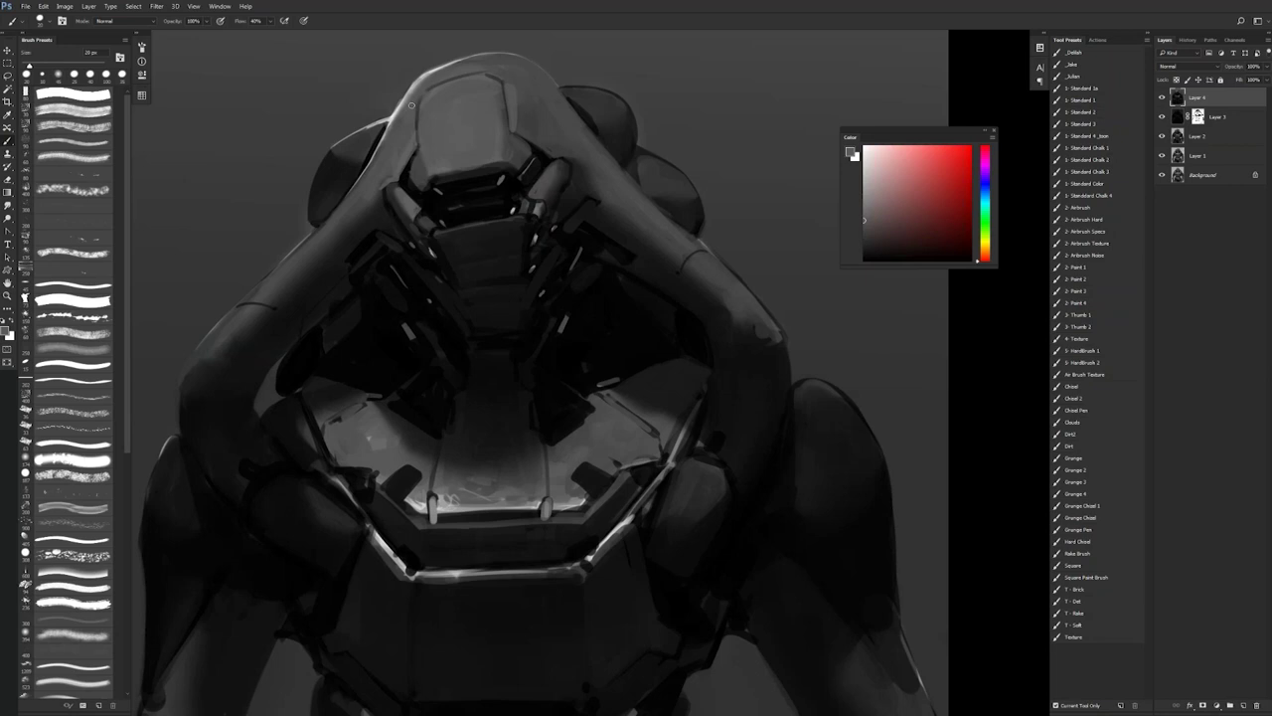
- Flip the canvas horizontally and smudge the tones on the back of the raised hand beside the helmet
{"action": "left_click", "coordinate": [575, 203], "text": "alt"}
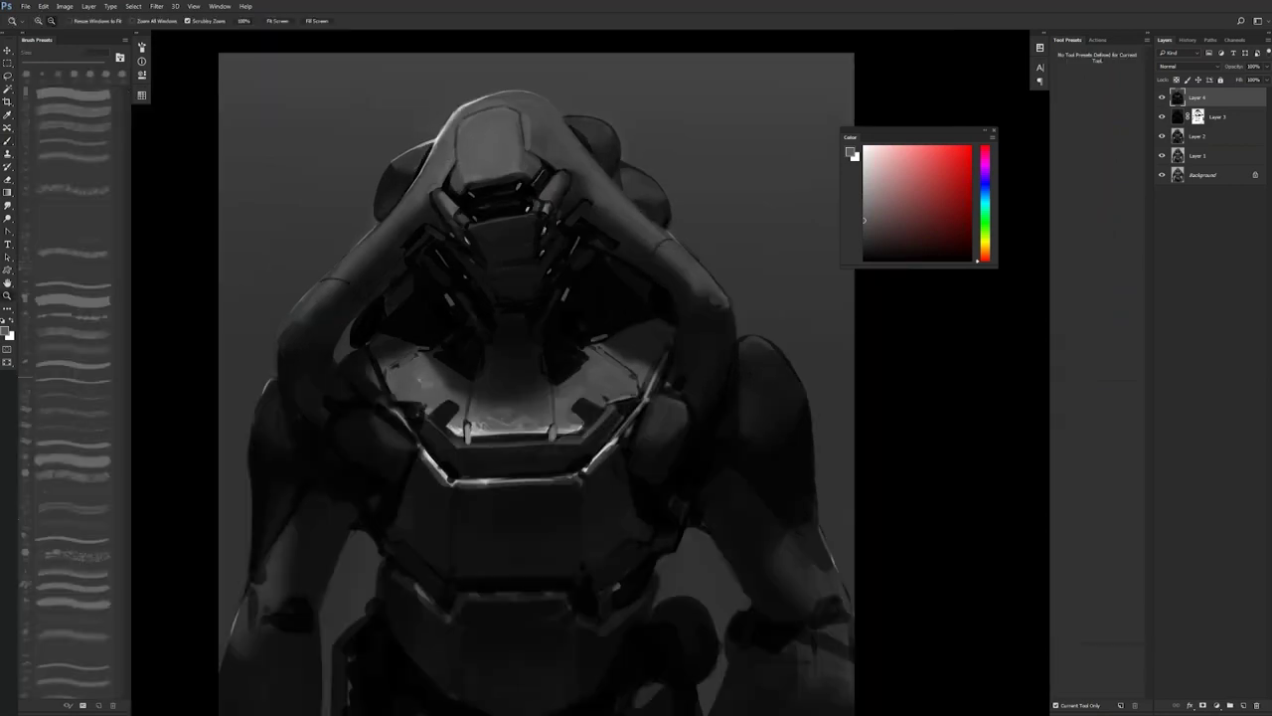
{"action": "key", "text": "ctrl+minus"}
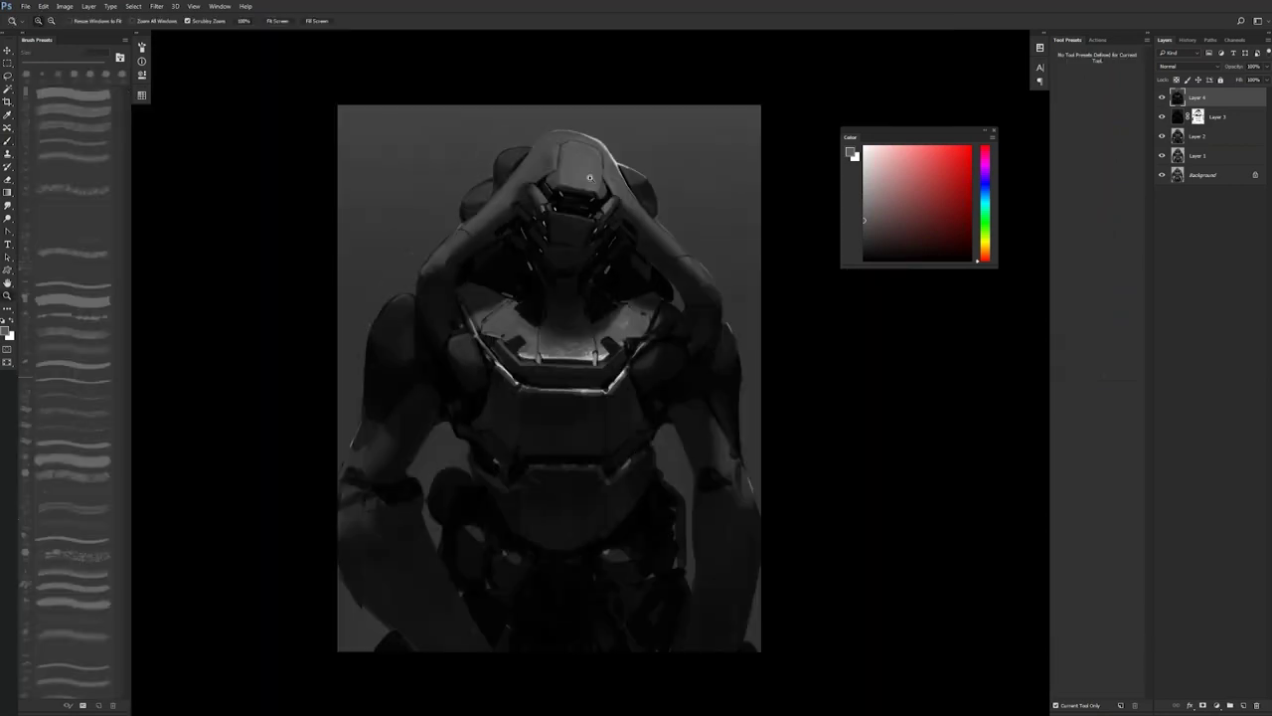
{"action": "left_click", "coordinate": [568, 172]}
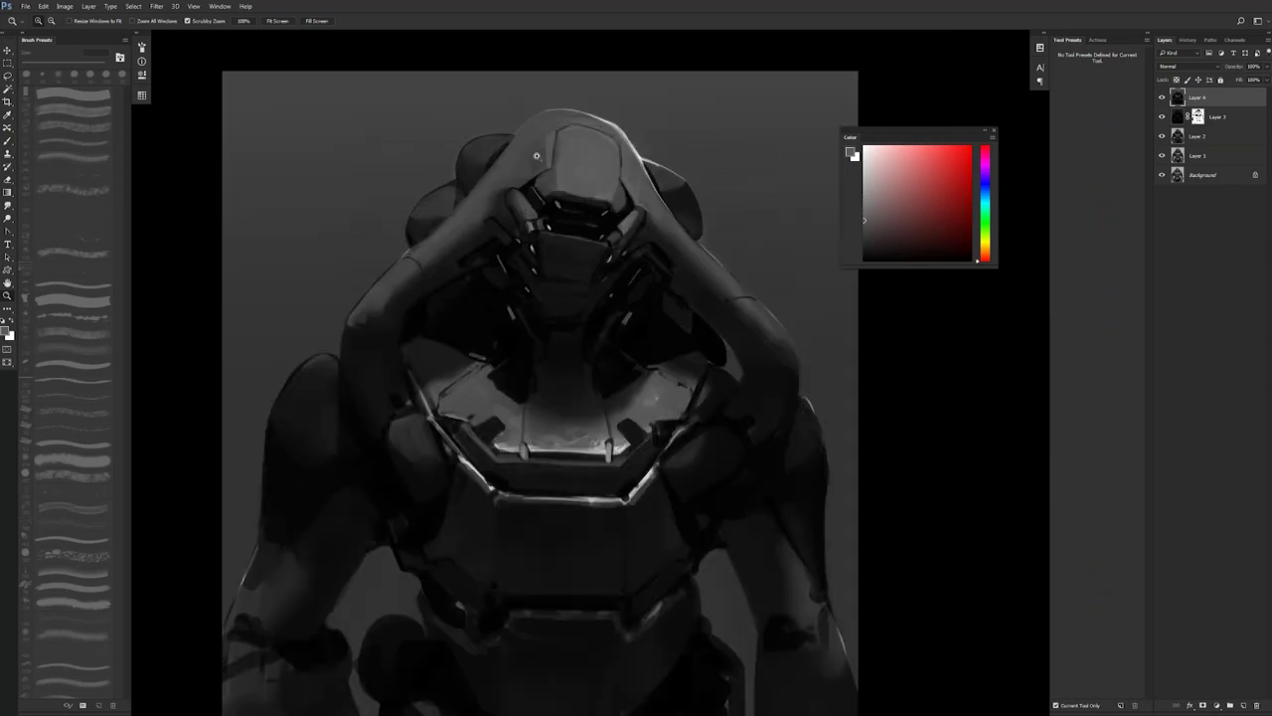
{"action": "left_click", "coordinate": [537, 156]}
{"action": "key", "text": "r"}
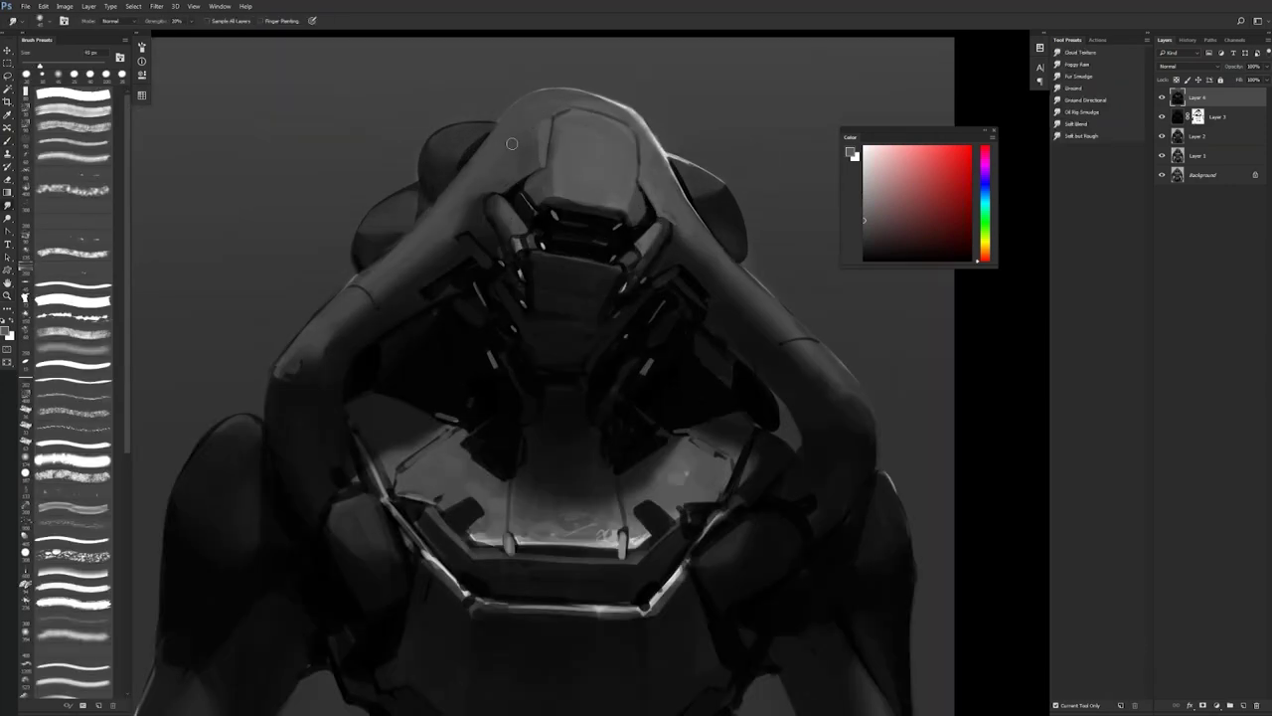
{"action": "left_click_drag", "start_coordinate": [504, 158], "coordinate": [497, 169]}
{"action": "key", "text": "b"}
{"action": "key", "text": "r"}
- Soften the bright patch on the raised arm's elbow in full-screen view and check the whole figure mirrored
{"action": "key", "text": "z"}
{"action": "left_click", "coordinate": [657, 231], "text": "alt"}
{"action": "key", "text": "b"}
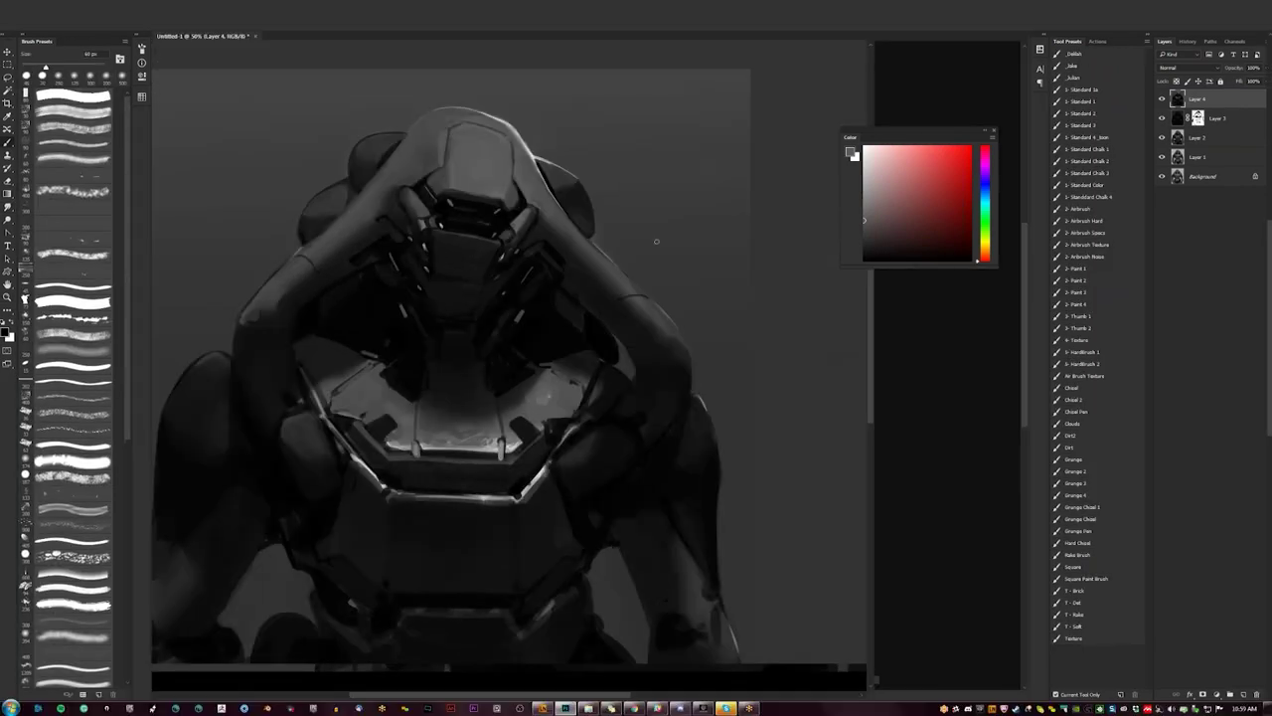
{"action": "key", "text": "ctrl+0"}
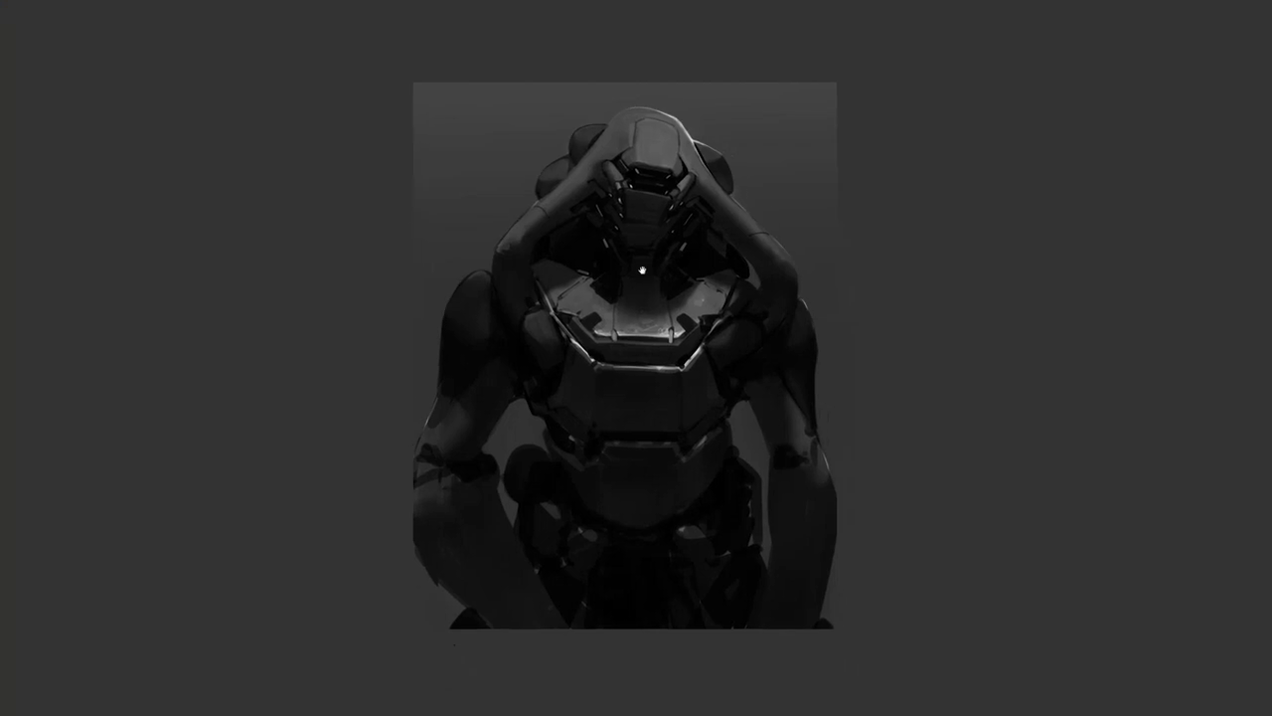
{"action": "left_click_drag", "start_coordinate": [642, 269], "coordinate": [638, 271]}
{"action": "left_click", "coordinate": [554, 253]}
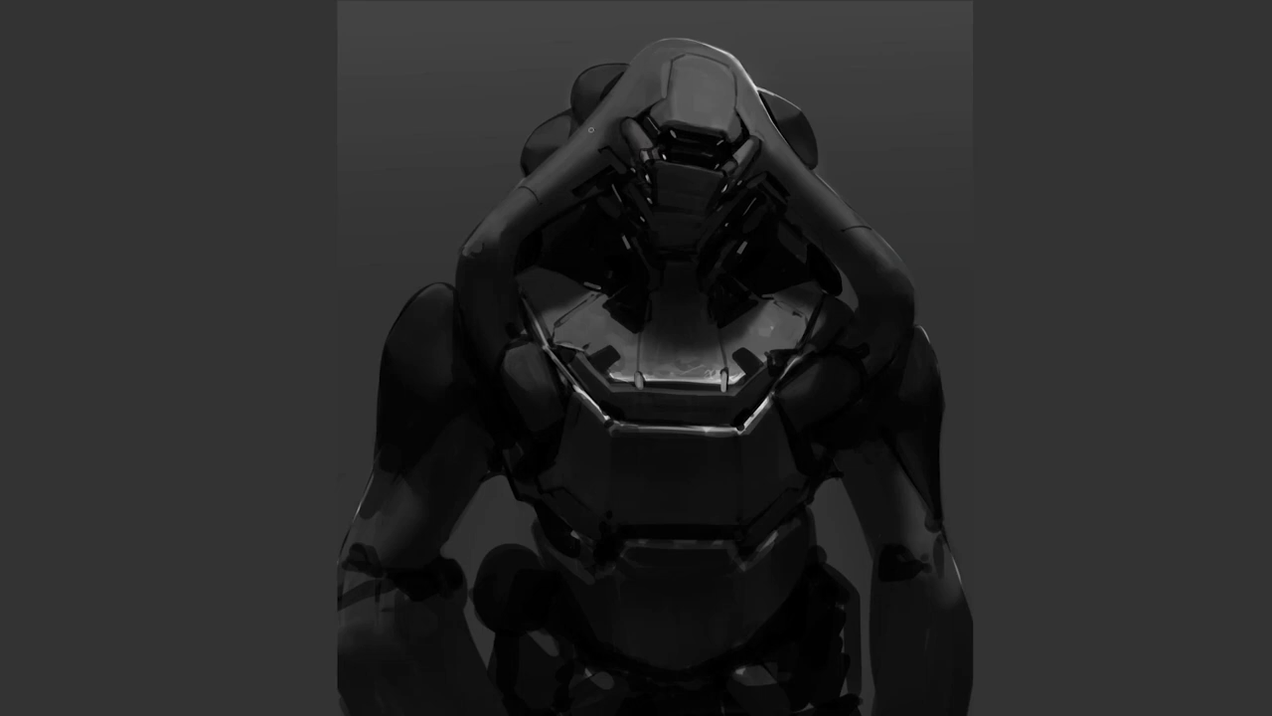
{"action": "mouse_move", "coordinate": [467, 255]}
{"action": "left_mouse_down"}
{"action": "mouse_move", "coordinate": [491, 252]}
{"action": "mouse_move", "coordinate": [494, 236]}
{"action": "mouse_move", "coordinate": [497, 249]}
{"action": "left_mouse_up"}
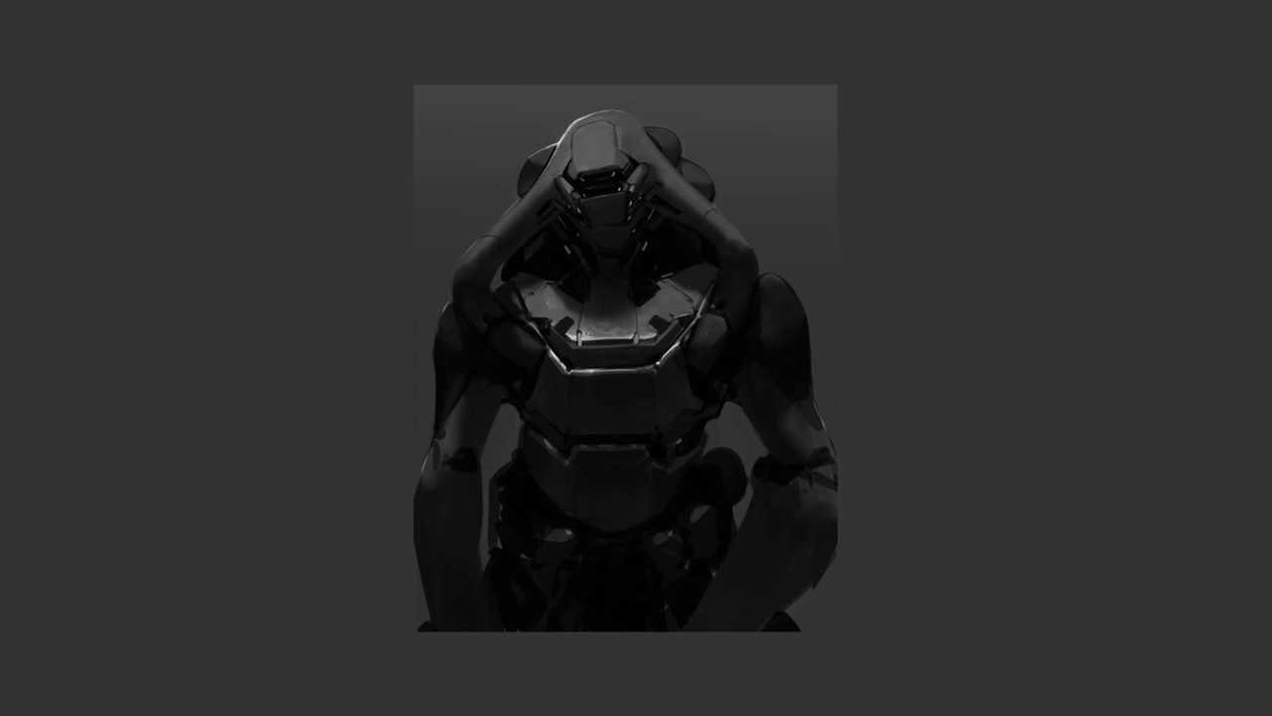
{"action": "scroll", "coordinate": [667, 281], "scroll_direction": "up", "scroll_amount": 1}
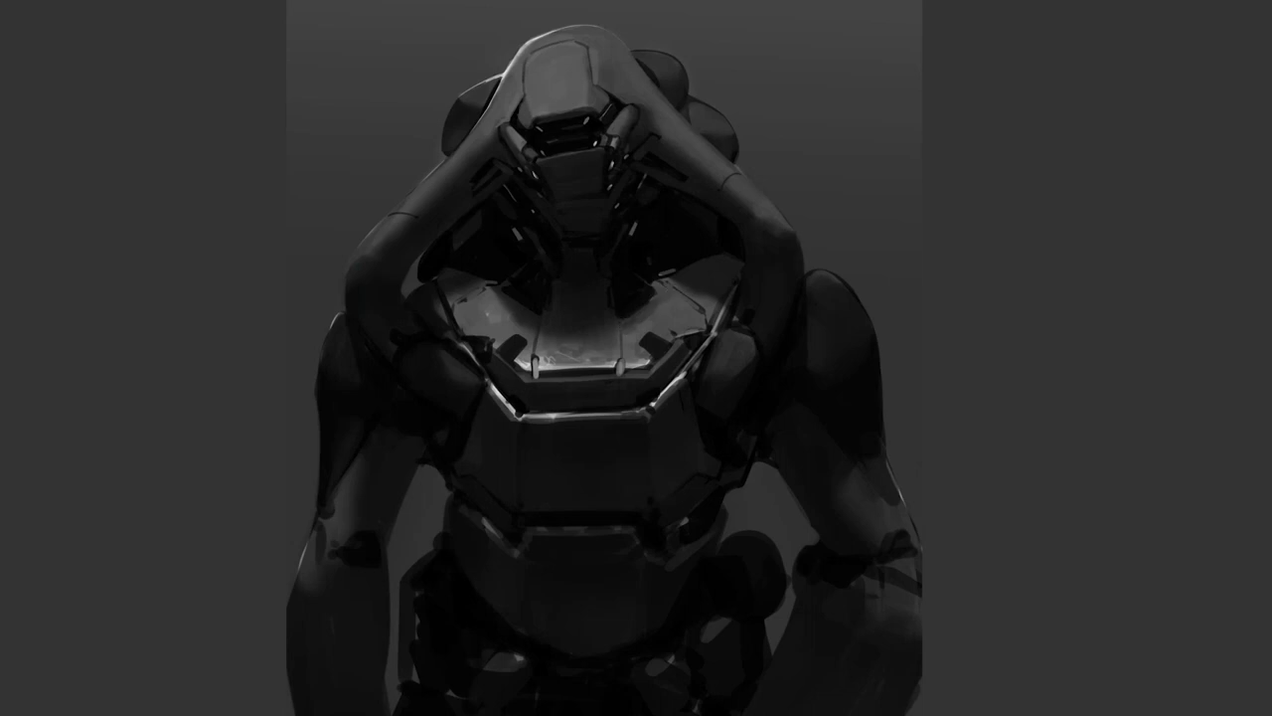
{"action": "scroll", "coordinate": [659, 373], "scroll_direction": "down", "scroll_amount": 3}
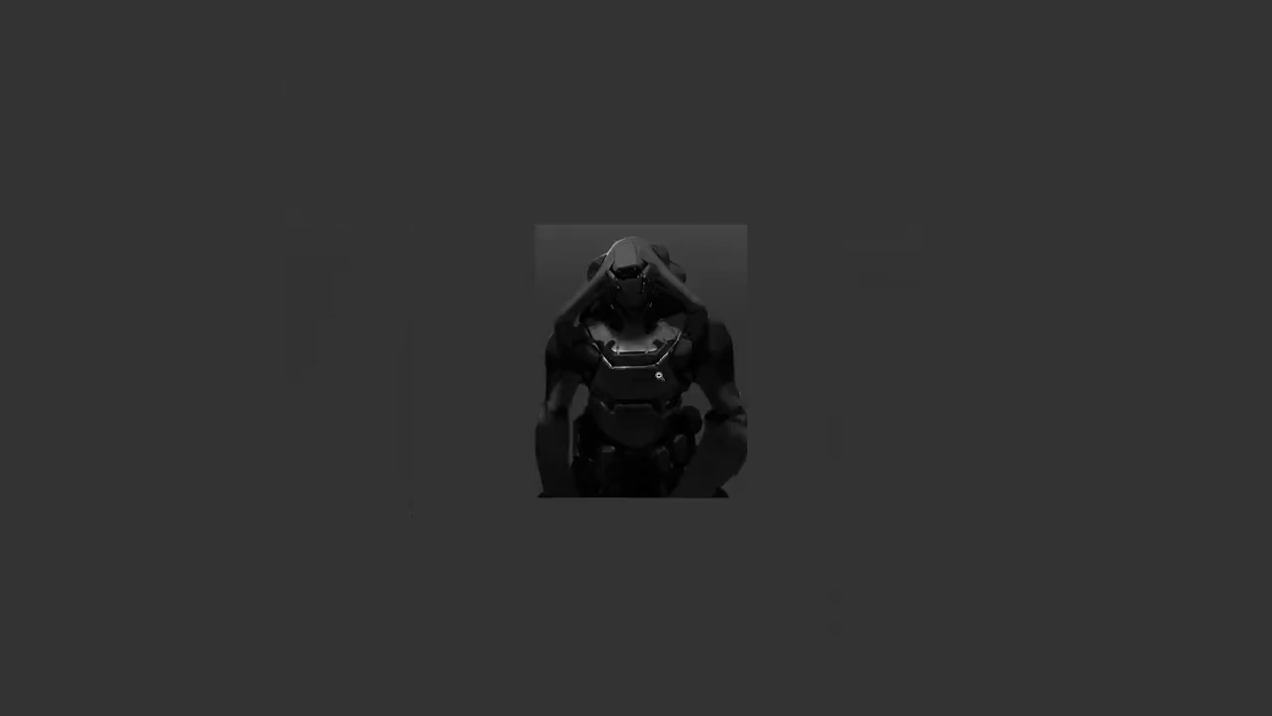
- Paint a lighter bevel along the helmet's top edge above the front plate and check the figure zoomed out and mirrored
{"action": "scroll", "coordinate": [665, 358], "scroll_direction": "up", "scroll_amount": 3}
{"action": "left_click_drag", "start_coordinate": [612, 223], "coordinate": [630, 358]}
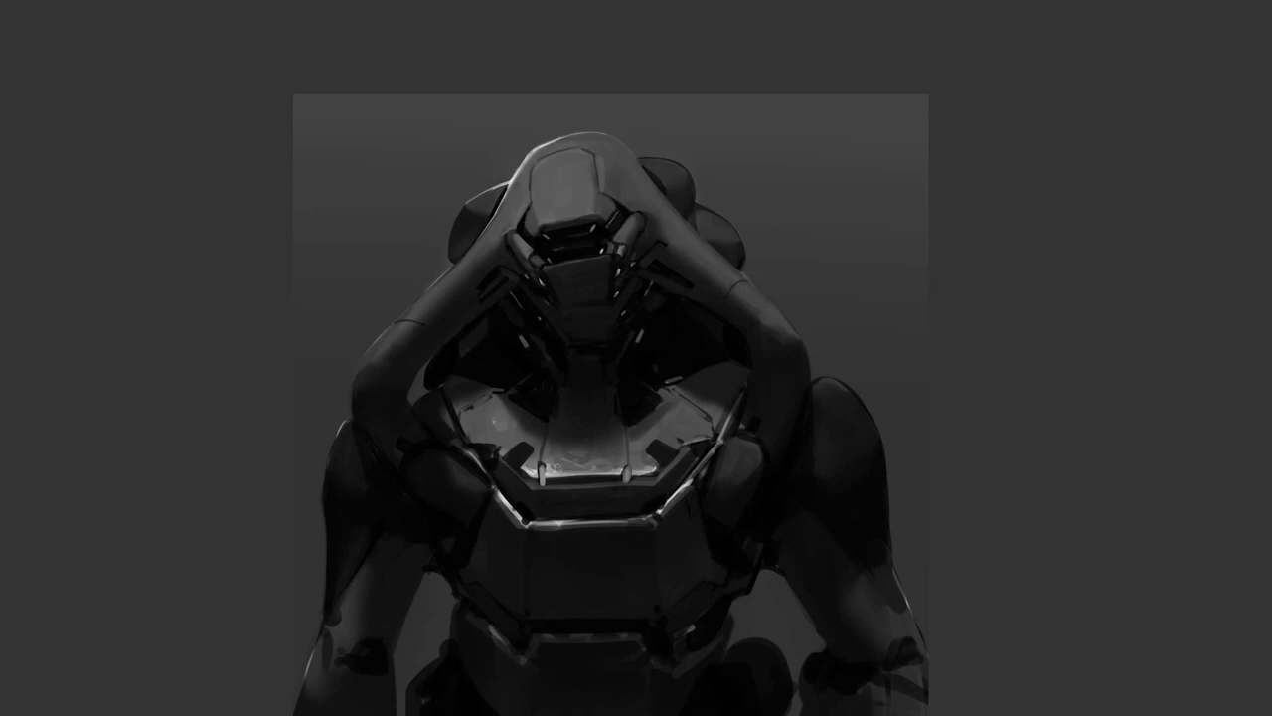
{"action": "mouse_move", "coordinate": [533, 156]}
{"action": "left_mouse_down"}
{"action": "mouse_move", "coordinate": [591, 133]}
{"action": "mouse_move", "coordinate": [582, 149]}
{"action": "mouse_move", "coordinate": [572, 139]}
{"action": "left_mouse_up"}
{"action": "key", "text": "ctrl+z"}
{"action": "key", "text": "ctrl+z"}
{"action": "key", "text": "ctrl+z"}
{"action": "left_click", "coordinate": [693, 216], "text": "ctrl+alt"}
{"action": "left_click", "coordinate": [693, 216], "text": "ctrl+alt"}
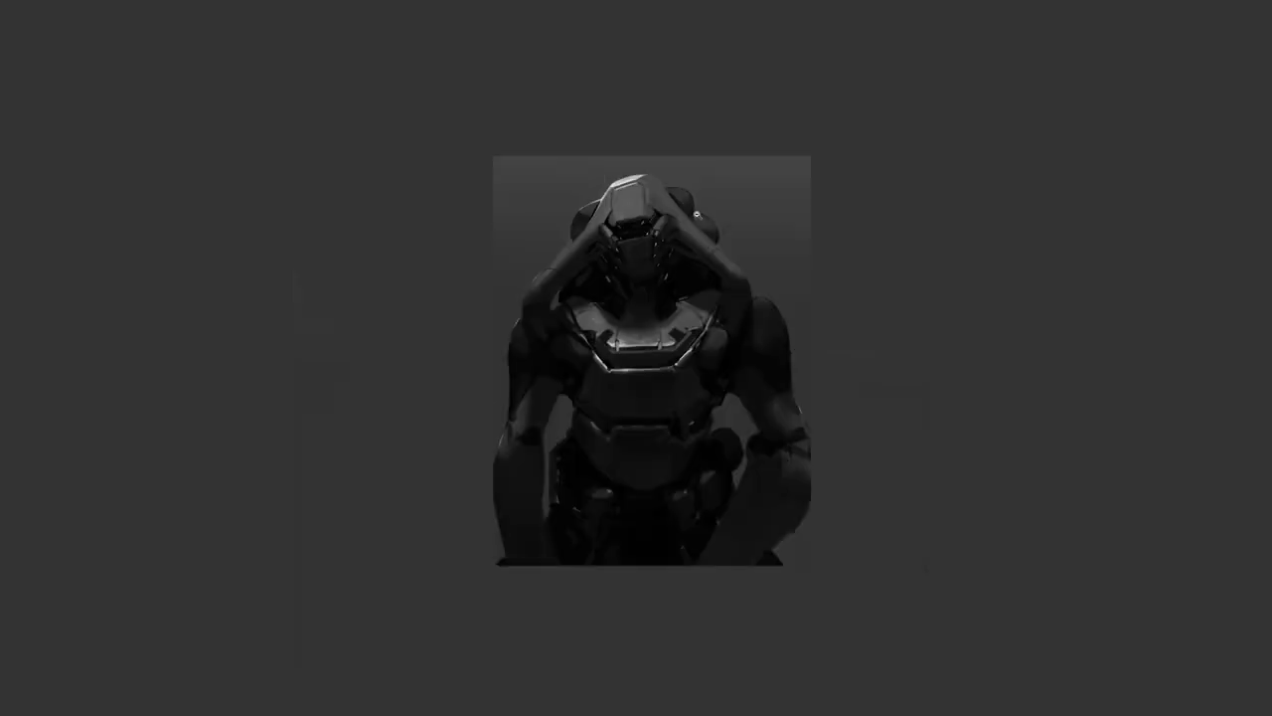
{"action": "left_click", "coordinate": [696, 216], "text": "ctrl+alt"}
{"action": "key", "text": "F2"}
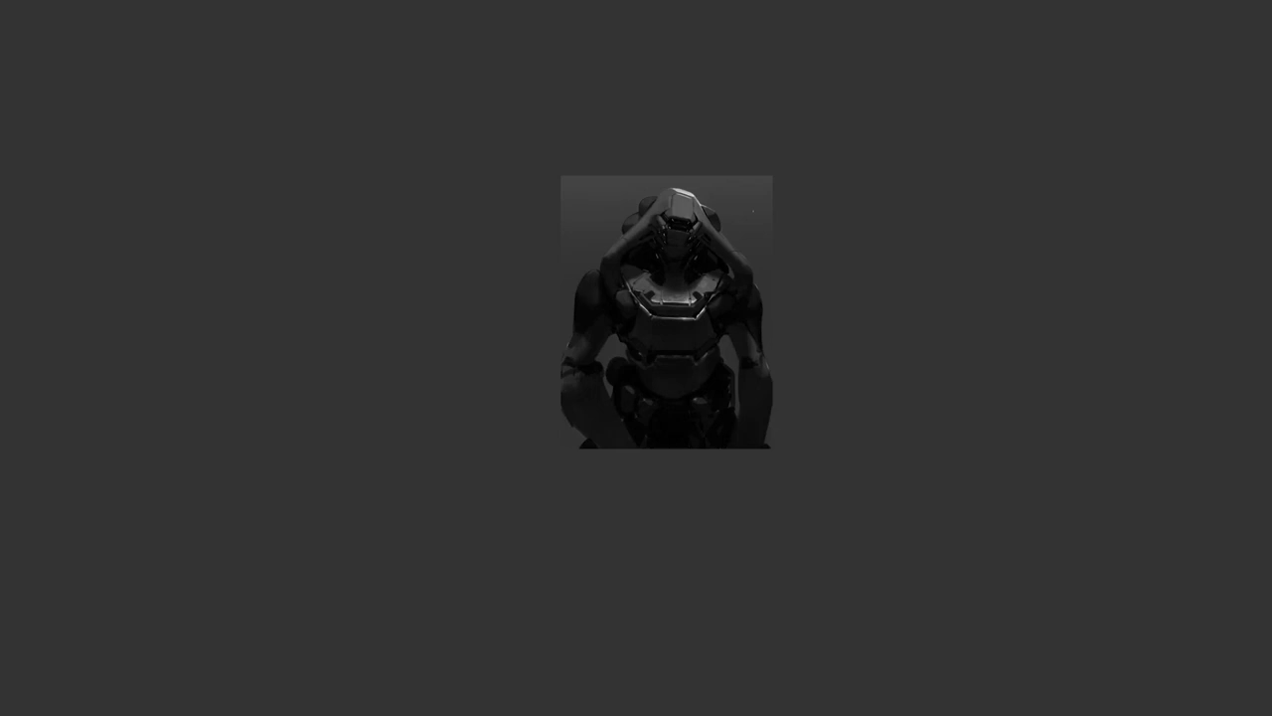
- Compare the figure in mirrored view and brush light highlights on the tops of the rounded pods behind the helmet
{"action": "scroll", "coordinate": [735, 237], "scroll_direction": "up", "scroll_amount": 3}
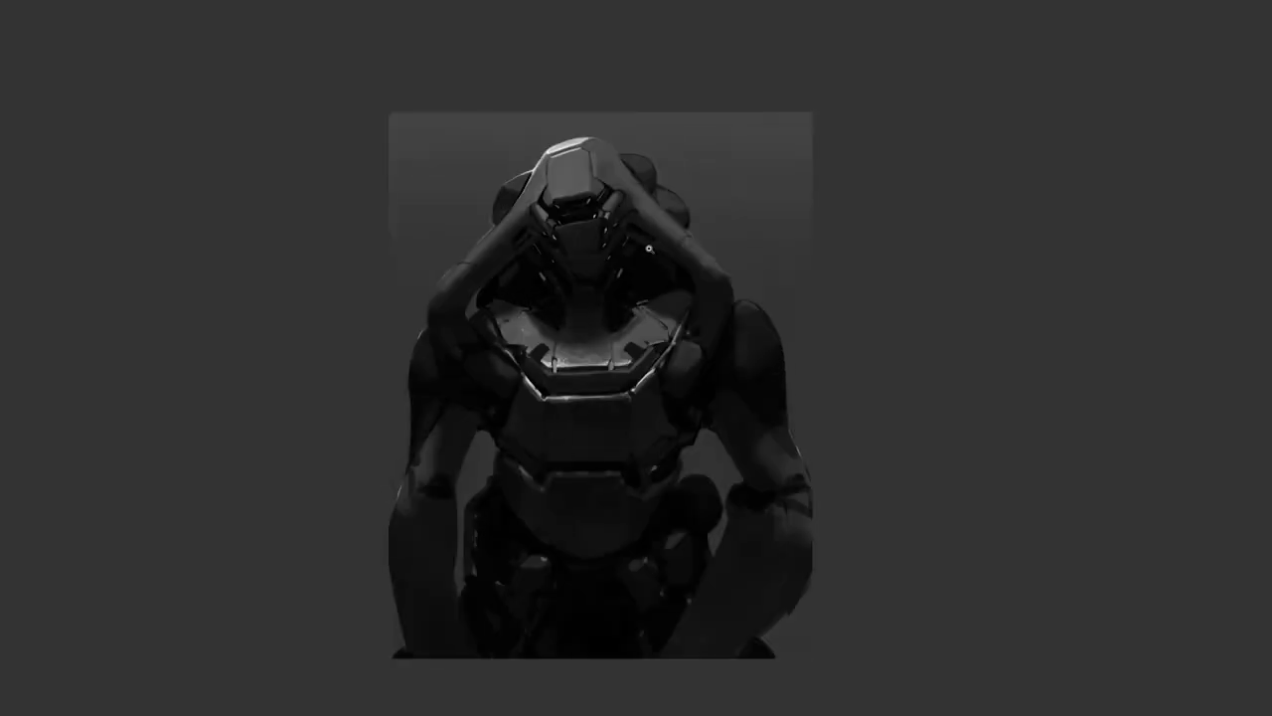
{"action": "scroll", "coordinate": [644, 248], "scroll_direction": "up", "scroll_amount": 2}
{"action": "key", "text": "F2"}
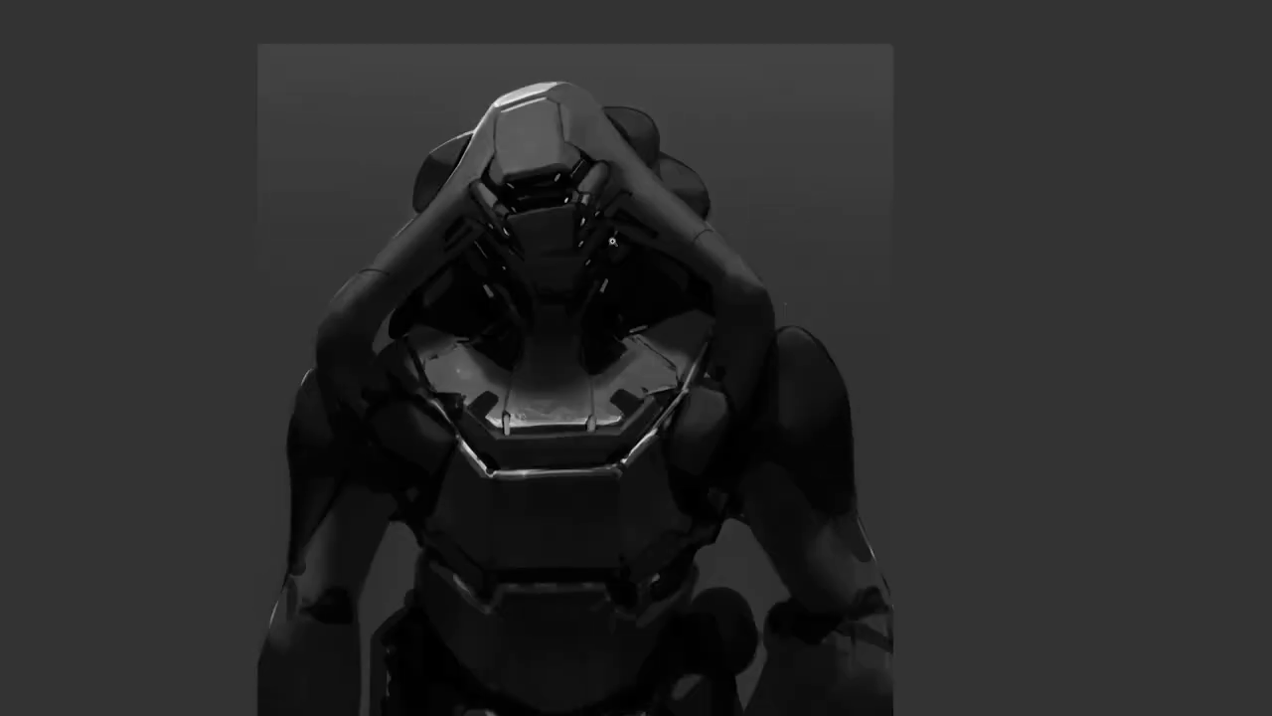
{"action": "key", "text": "F2"}
{"action": "key", "text": "F2"}
{"action": "left_click_drag", "start_coordinate": [664, 215], "coordinate": [684, 295]}
{"action": "left_click_drag", "start_coordinate": [452, 233], "coordinate": [491, 213]}
{"action": "mouse_move", "coordinate": [488, 213]}
{"action": "left_mouse_down"}
{"action": "mouse_move", "coordinate": [457, 229]}
{"action": "mouse_move", "coordinate": [494, 214]}
{"action": "left_mouse_up"}
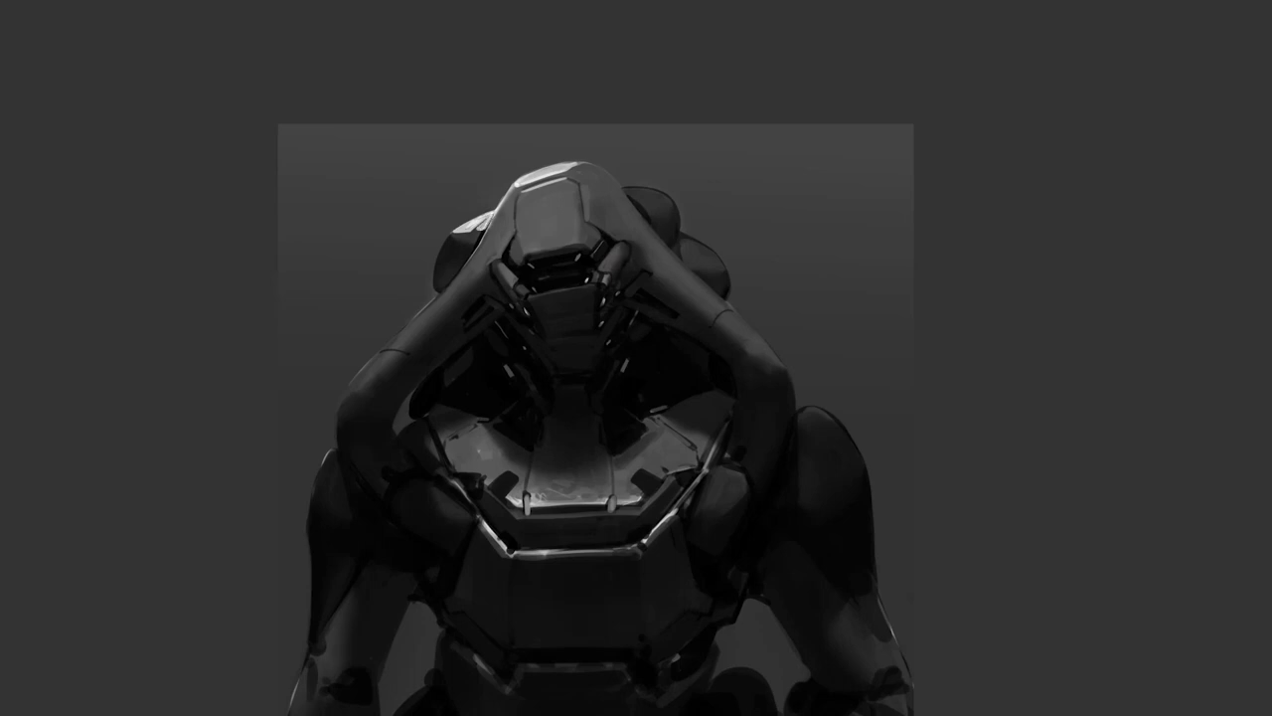
{"action": "left_click_drag", "start_coordinate": [626, 196], "coordinate": [667, 191]}
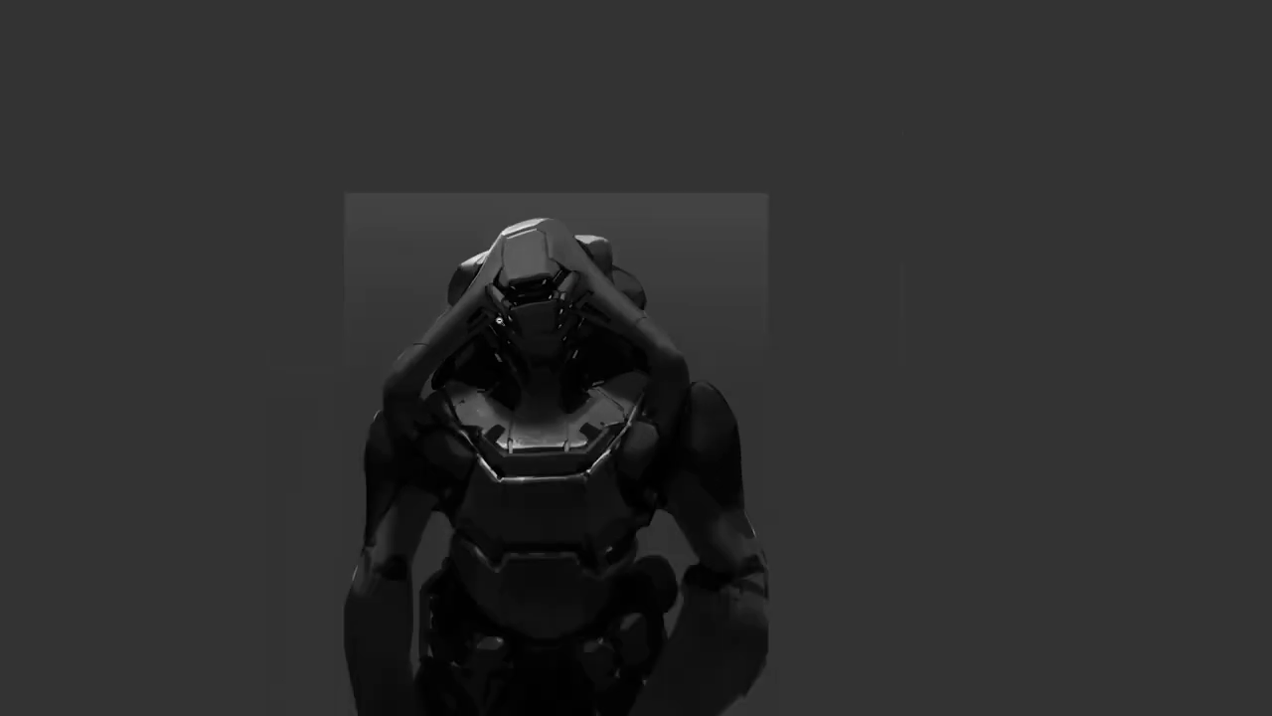
- Paint a thin rim highlight along the outer edge of the raised forearm, undoing and repeating the unsatisfactory strokes
{"action": "left_click", "coordinate": [499, 320], "text": "alt"}
{"action": "left_click", "coordinate": [503, 322], "text": "alt"}
{"action": "left_click", "coordinate": [519, 394]}
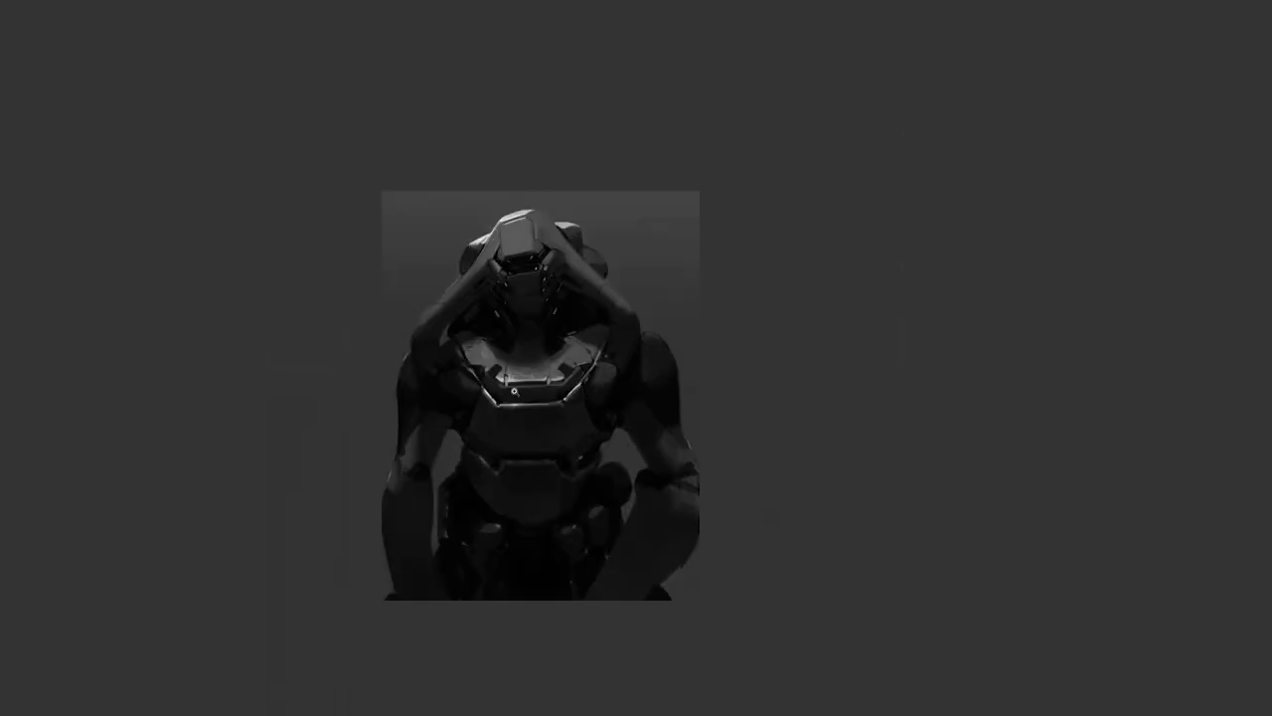
{"action": "left_click", "coordinate": [506, 384]}
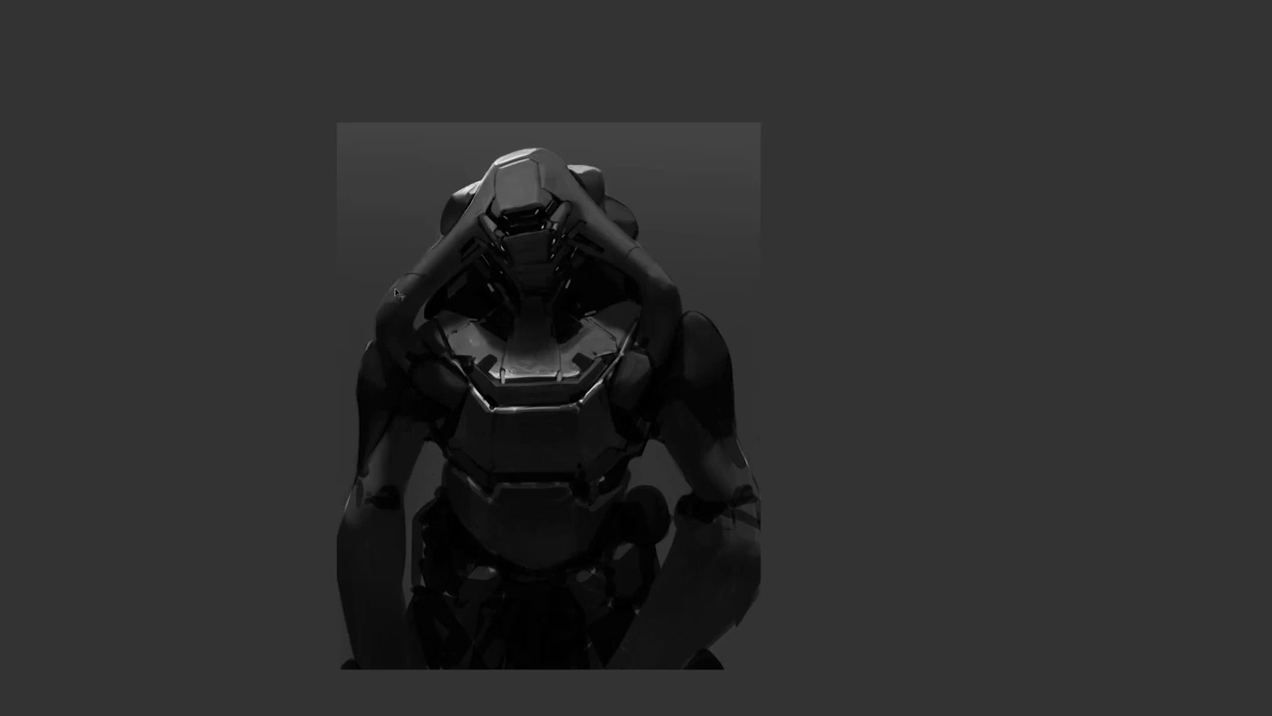
{"action": "left_click_drag", "start_coordinate": [380, 309], "coordinate": [443, 238]}
{"action": "key", "text": "ctrl+z"}
{"action": "left_click_drag", "start_coordinate": [380, 306], "coordinate": [458, 227]}
{"action": "key", "text": "ctrl+z"}
{"action": "left_click_drag", "start_coordinate": [419, 257], "coordinate": [438, 242]}
{"action": "key", "text": "ctrl+z"}
{"action": "key", "text": "ctrl+z"}
{"action": "left_click_drag", "start_coordinate": [440, 241], "coordinate": [461, 217]}
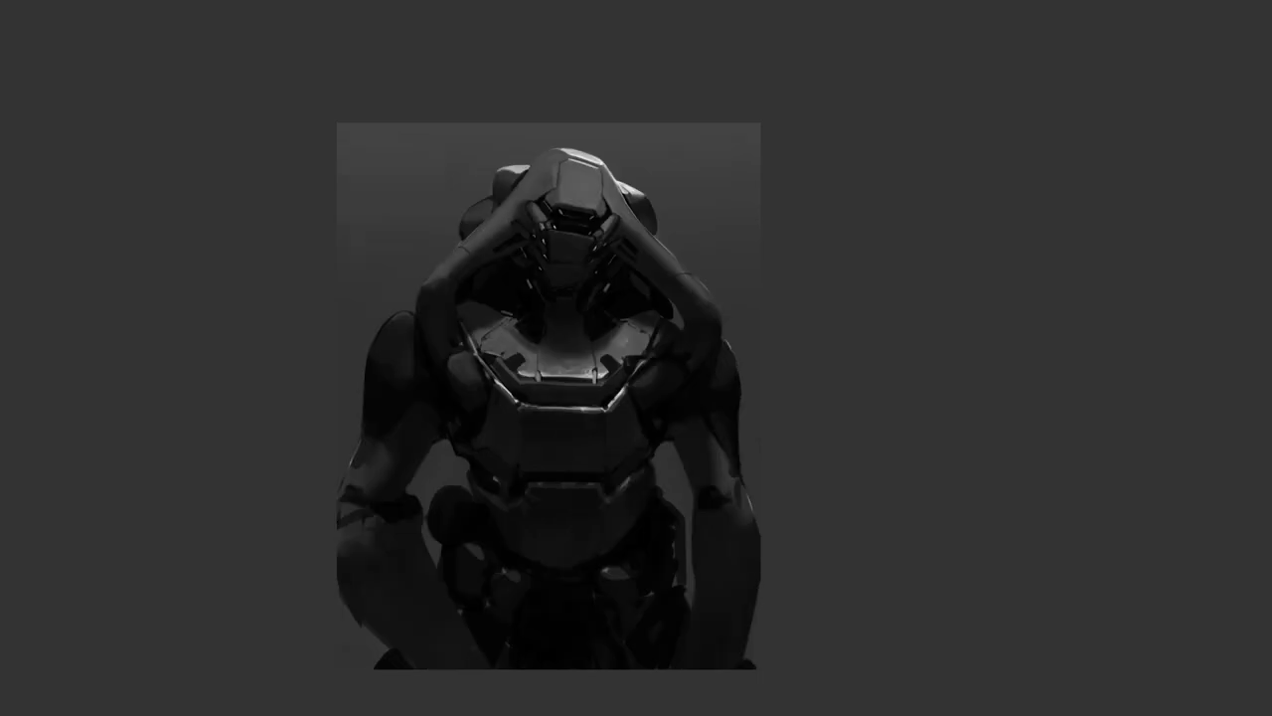
- Add an edge stroke to the raised forearm in mirrored view and check the whole figure
{"action": "left_click_drag", "start_coordinate": [454, 252], "coordinate": [477, 237]}
{"action": "left_click", "coordinate": [557, 329], "text": "alt"}
{"action": "left_click", "coordinate": [557, 329], "text": "alt"}
{"action": "left_click", "coordinate": [567, 331], "text": "ctrl"}
{"action": "key", "text": "ctrl+plus"}
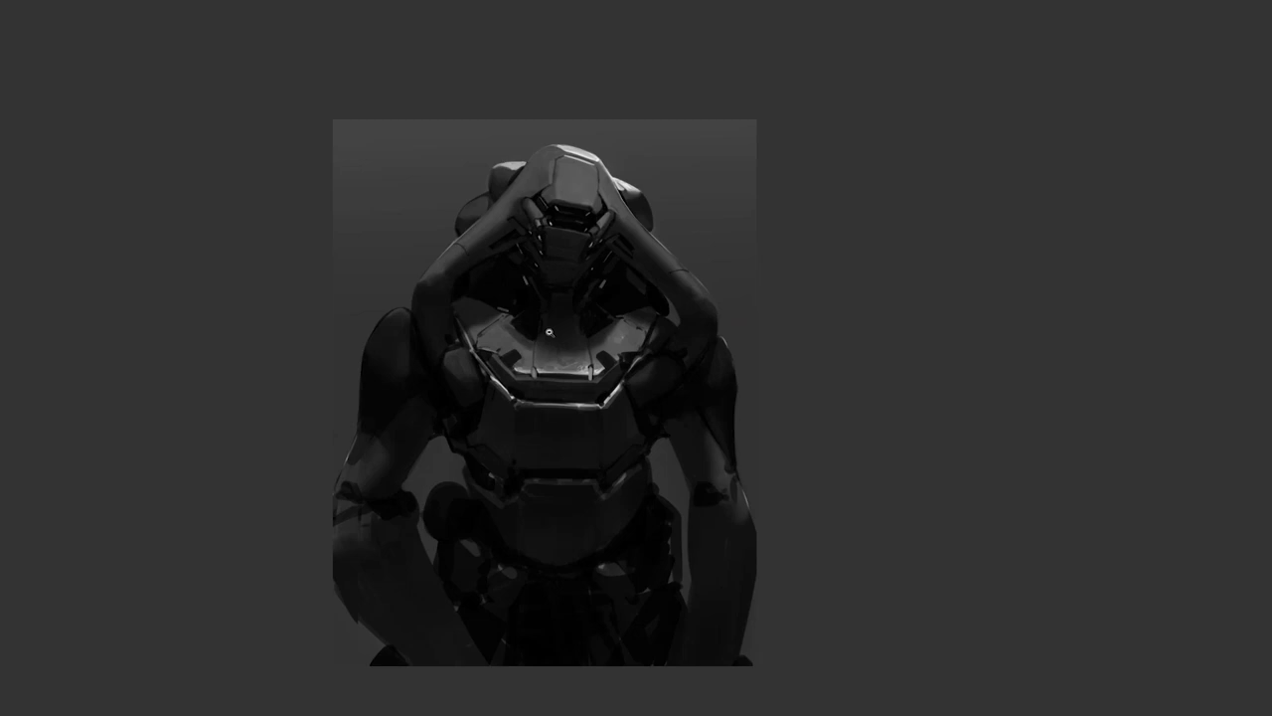
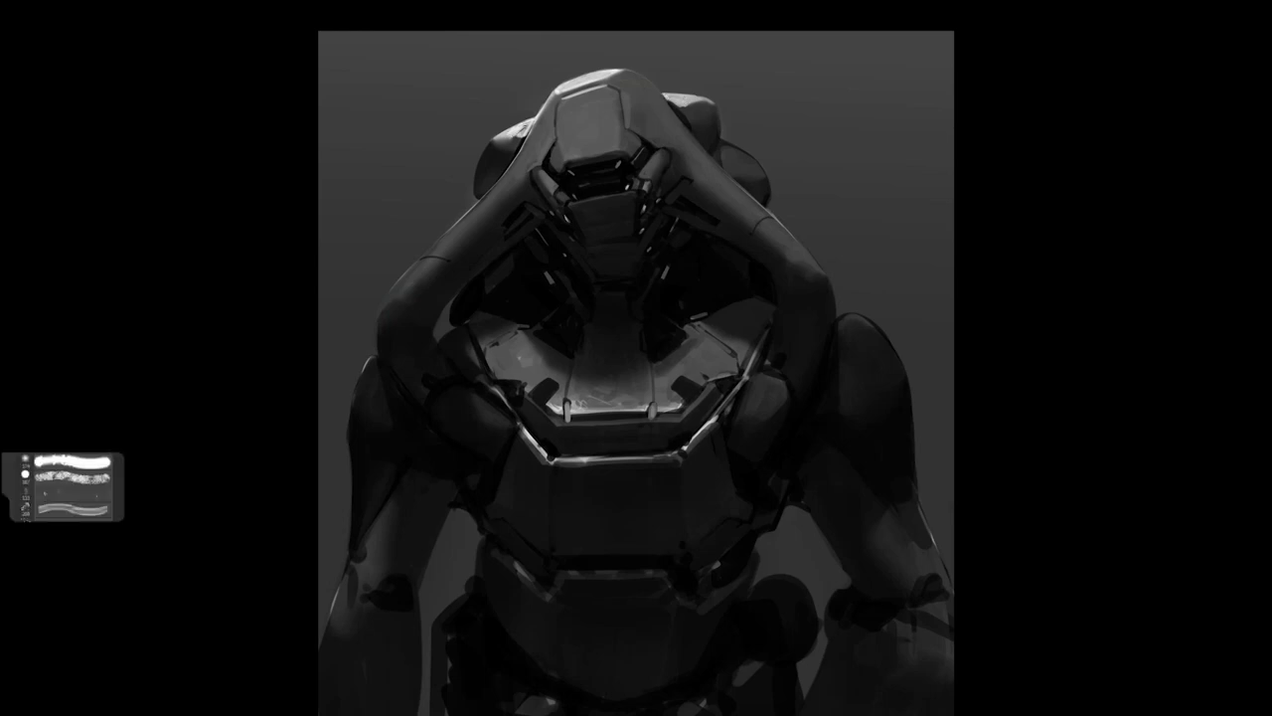
- Brush a light rim along the outer top edge of the lowered arm's shoulder, then leave full-screen view
{"action": "key", "text": "F5"}
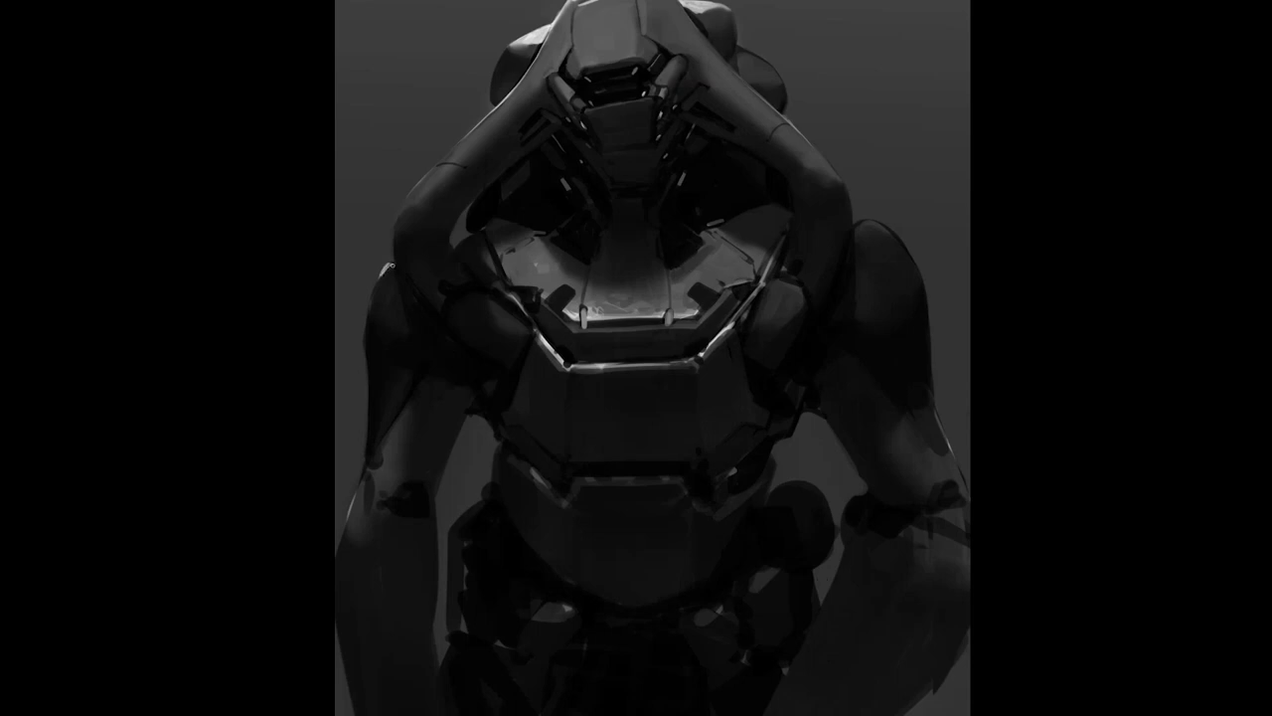
{"action": "left_click_drag", "start_coordinate": [391, 263], "coordinate": [373, 294]}
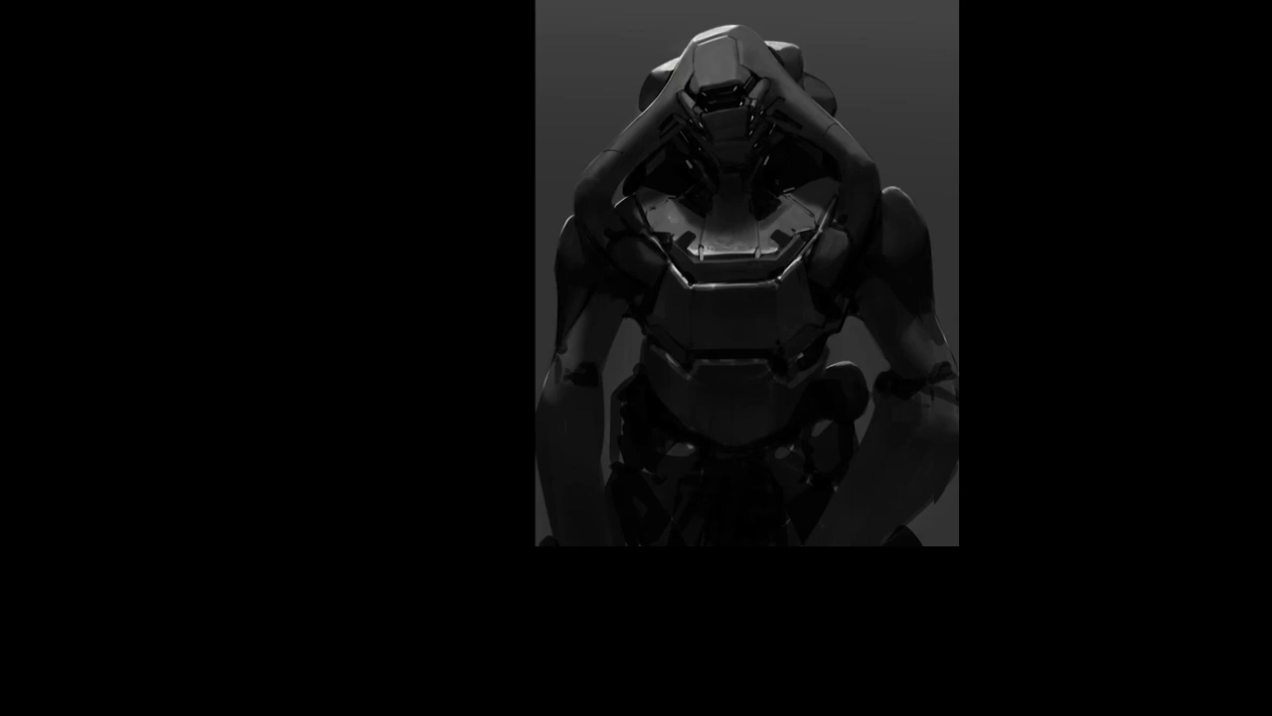
{"action": "key", "text": "f"}
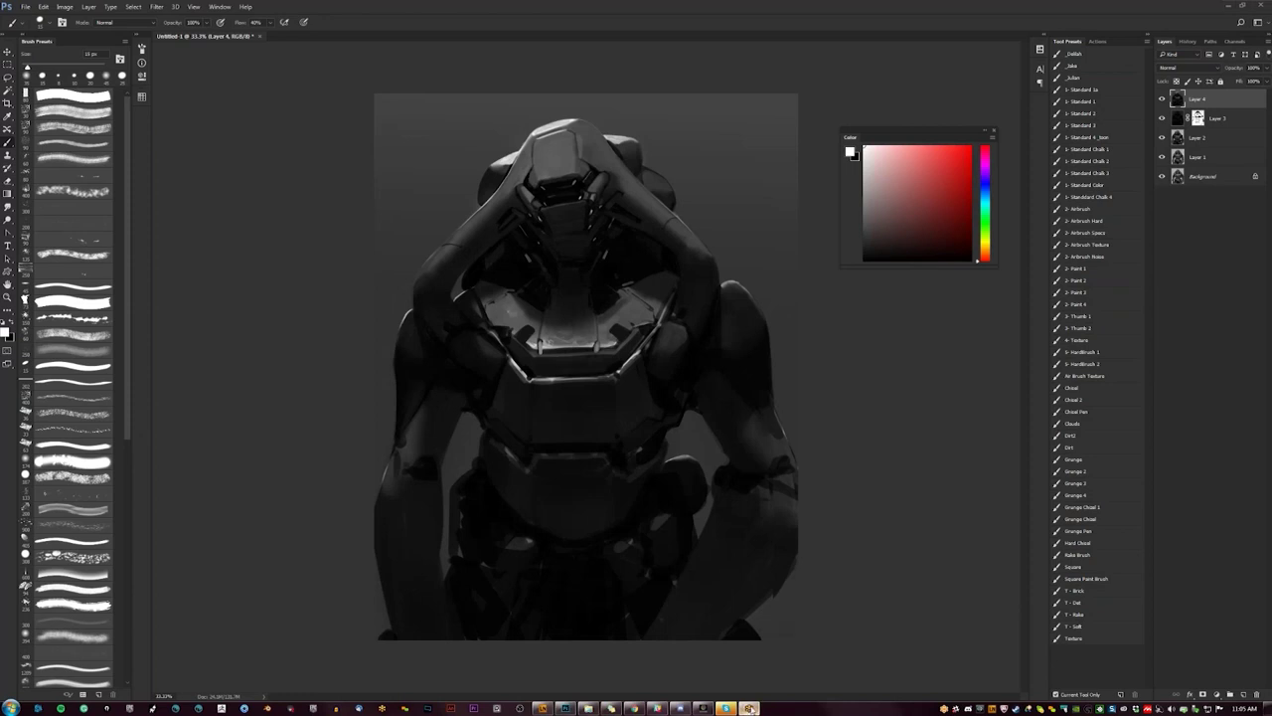
- Brush a highlight along the outer edge of the lowered forearm below the elbow and pick a dark grey painting colour
{"action": "key", "text": "alt+Tab"}
{"action": "key", "text": "z"}
{"action": "left_click", "coordinate": [822, 418]}
{"action": "left_click_drag", "start_coordinate": [793, 435], "coordinate": [918, 499]}
{"action": "key", "text": "b"}
{"action": "left_click_drag", "start_coordinate": [596, 427], "coordinate": [613, 365]}
{"action": "left_click_drag", "start_coordinate": [304, 527], "coordinate": [298, 553]}
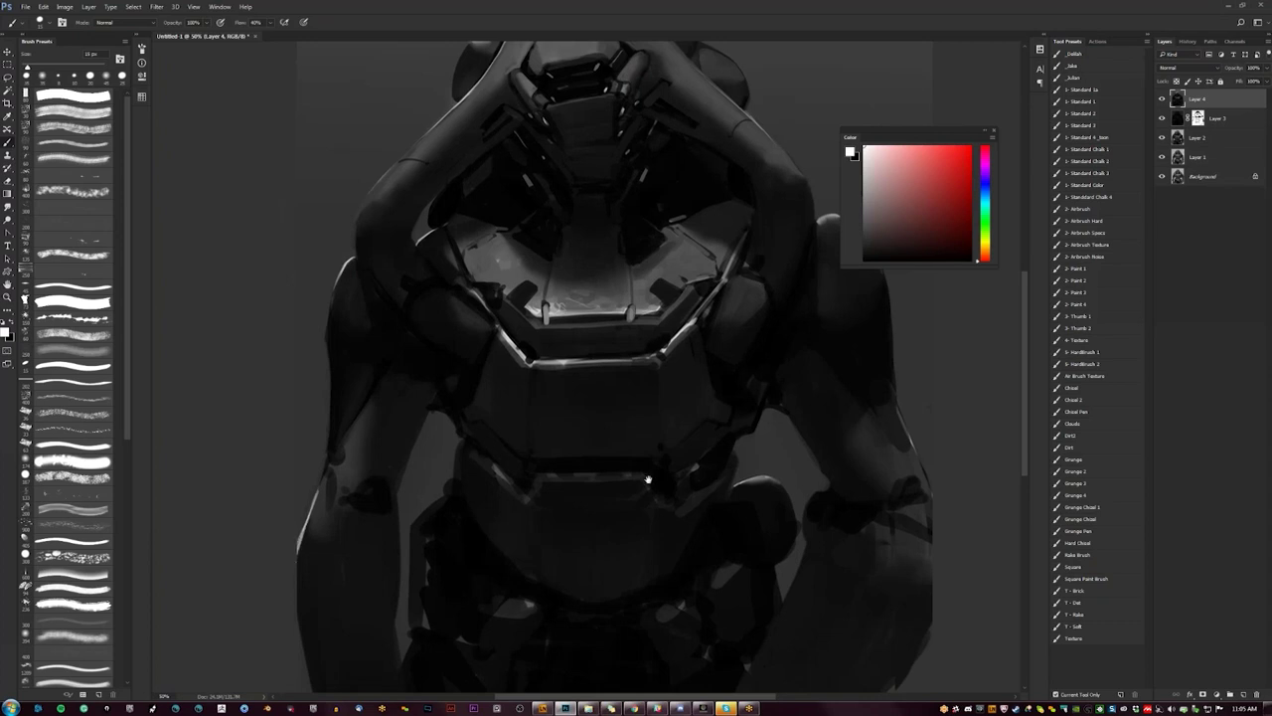
{"action": "left_click_drag", "start_coordinate": [650, 480], "coordinate": [617, 557]}
{"action": "left_click", "coordinate": [530, 378], "text": "alt"}
{"action": "left_click", "coordinate": [864, 256]}
{"action": "key", "text": "x"}
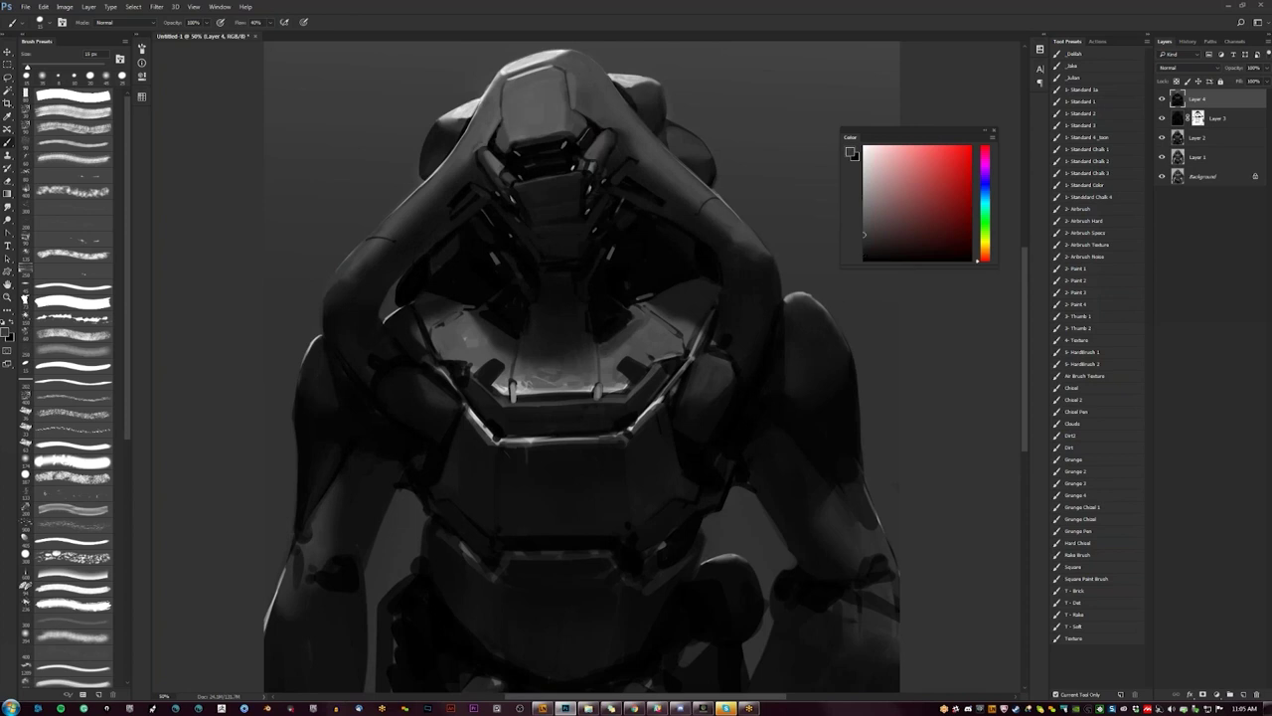
- Repaint the lowered forearm beside the hip with its sampled grey in full-screen view and rework the elbow joint above it
{"action": "key", "text": "z"}
{"action": "key", "text": "ctrl+minus"}
{"action": "key", "text": "ctrl+minus"}
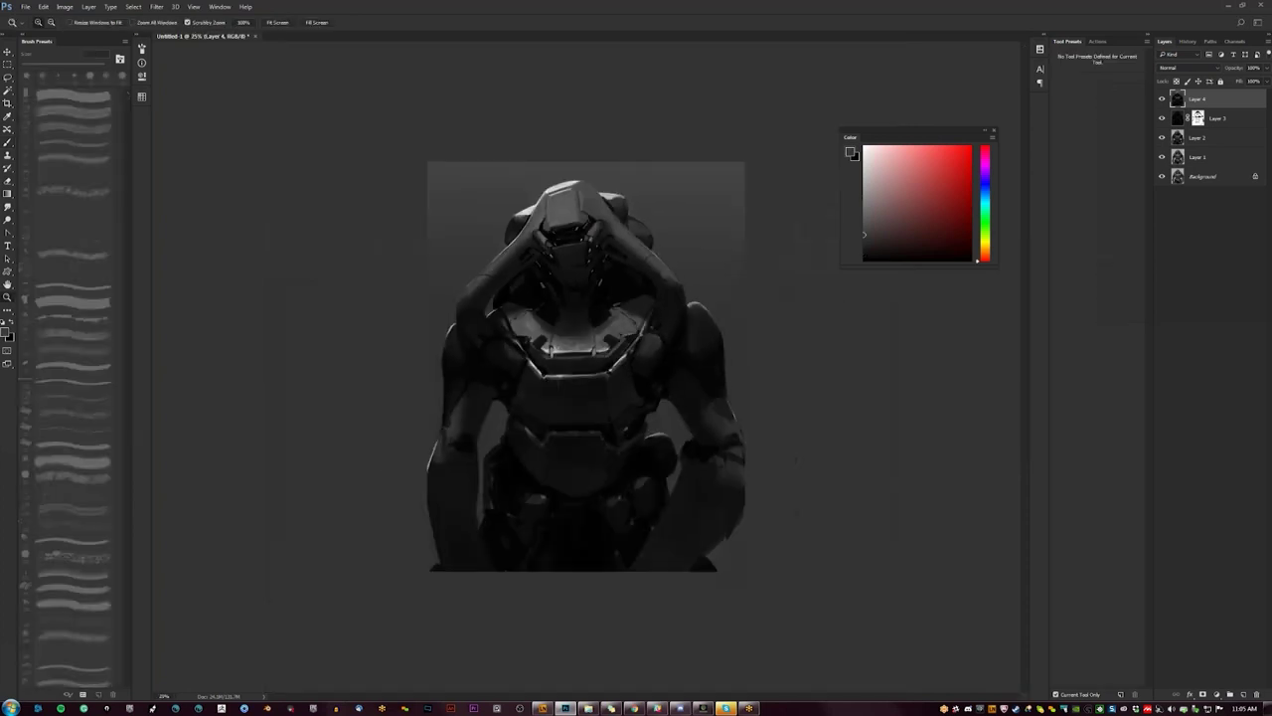
{"action": "key", "text": "f"}
{"action": "key", "text": "f"}
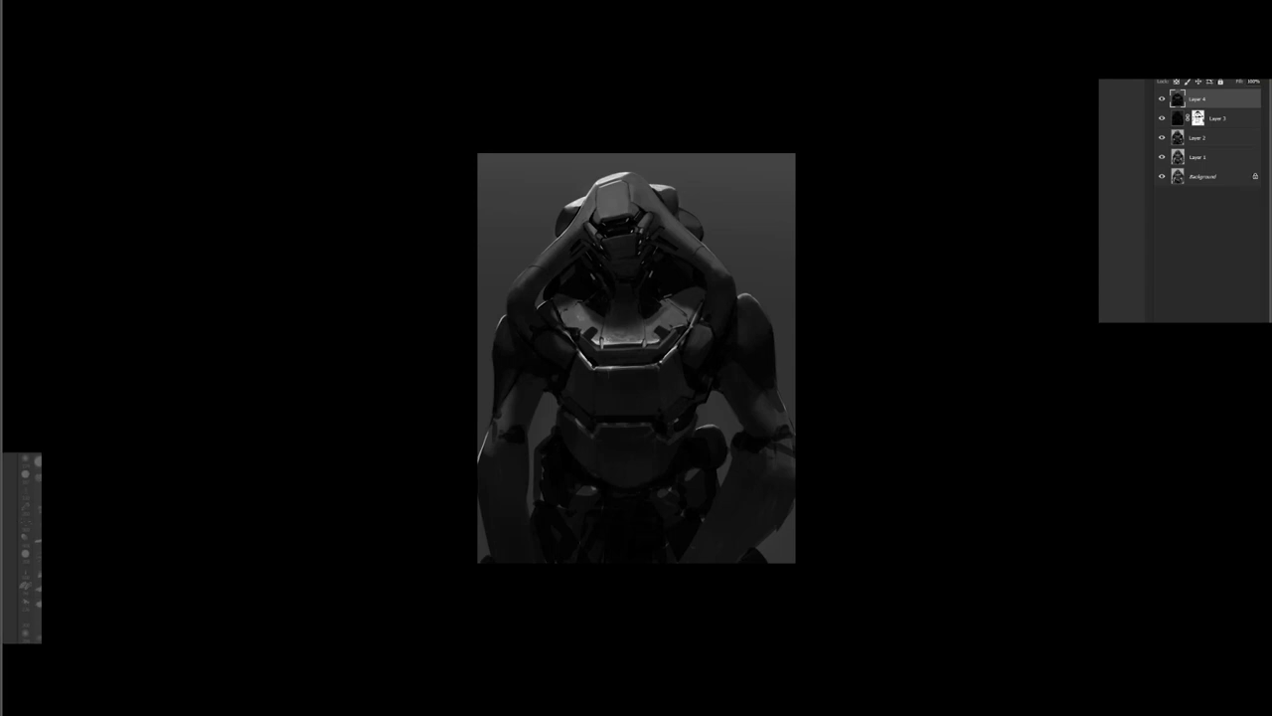
{"action": "scroll", "coordinate": [769, 488], "scroll_direction": "up", "scroll_amount": 1}
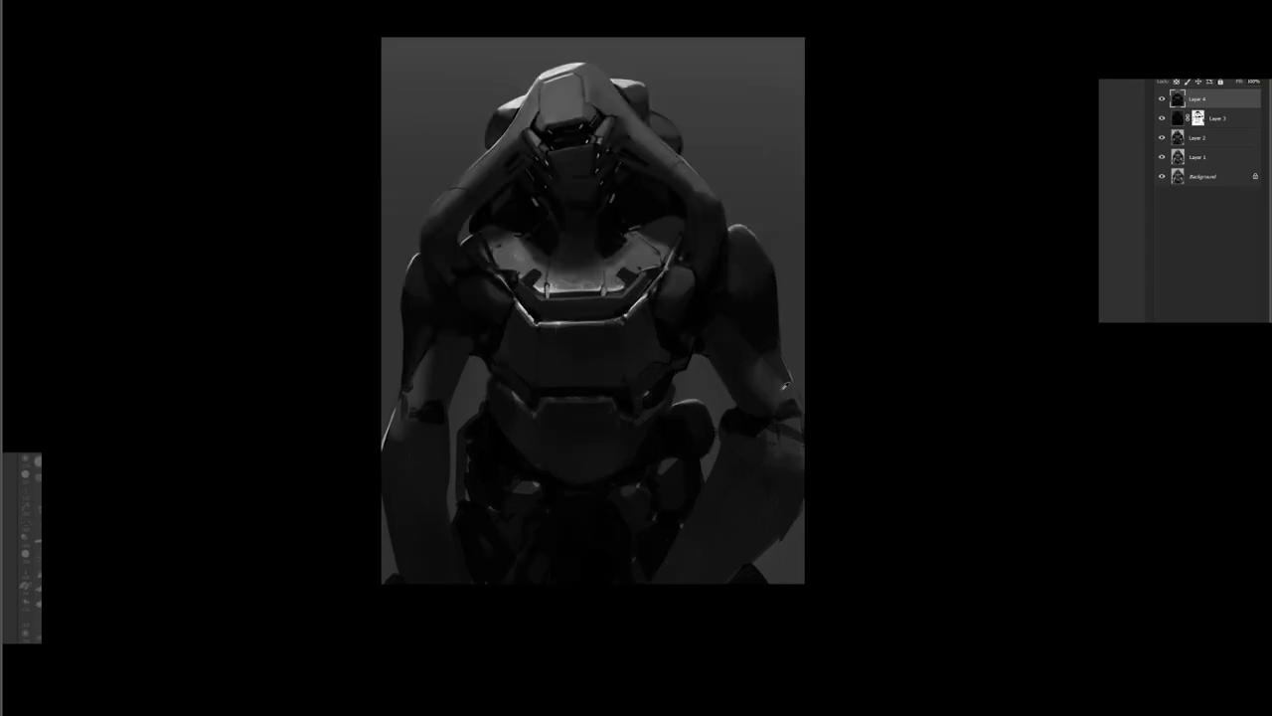
{"action": "left_click", "coordinate": [785, 386], "text": "alt"}
{"action": "left_click_drag", "start_coordinate": [731, 449], "coordinate": [666, 578]}
{"action": "left_click_drag", "start_coordinate": [716, 488], "coordinate": [660, 603]}
{"action": "mouse_move", "coordinate": [753, 457]}
{"action": "left_mouse_down"}
{"action": "mouse_move", "coordinate": [702, 537]}
{"action": "mouse_move", "coordinate": [724, 495]}
{"action": "left_mouse_up"}
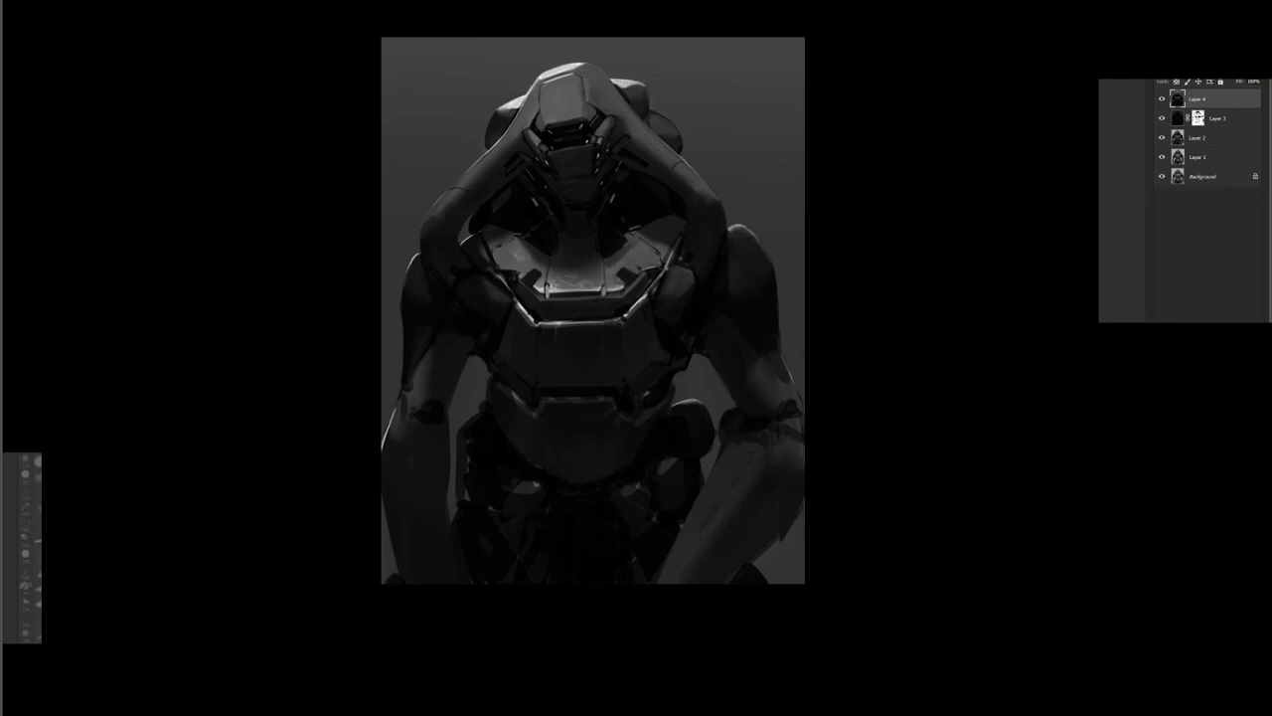
{"action": "left_click_drag", "start_coordinate": [784, 398], "coordinate": [794, 403]}
{"action": "mouse_move", "coordinate": [782, 384]}
{"action": "left_mouse_down"}
{"action": "mouse_move", "coordinate": [772, 369]}
{"action": "mouse_move", "coordinate": [792, 377]}
{"action": "mouse_move", "coordinate": [802, 464]}
{"action": "mouse_move", "coordinate": [793, 422]}
{"action": "left_mouse_up"}
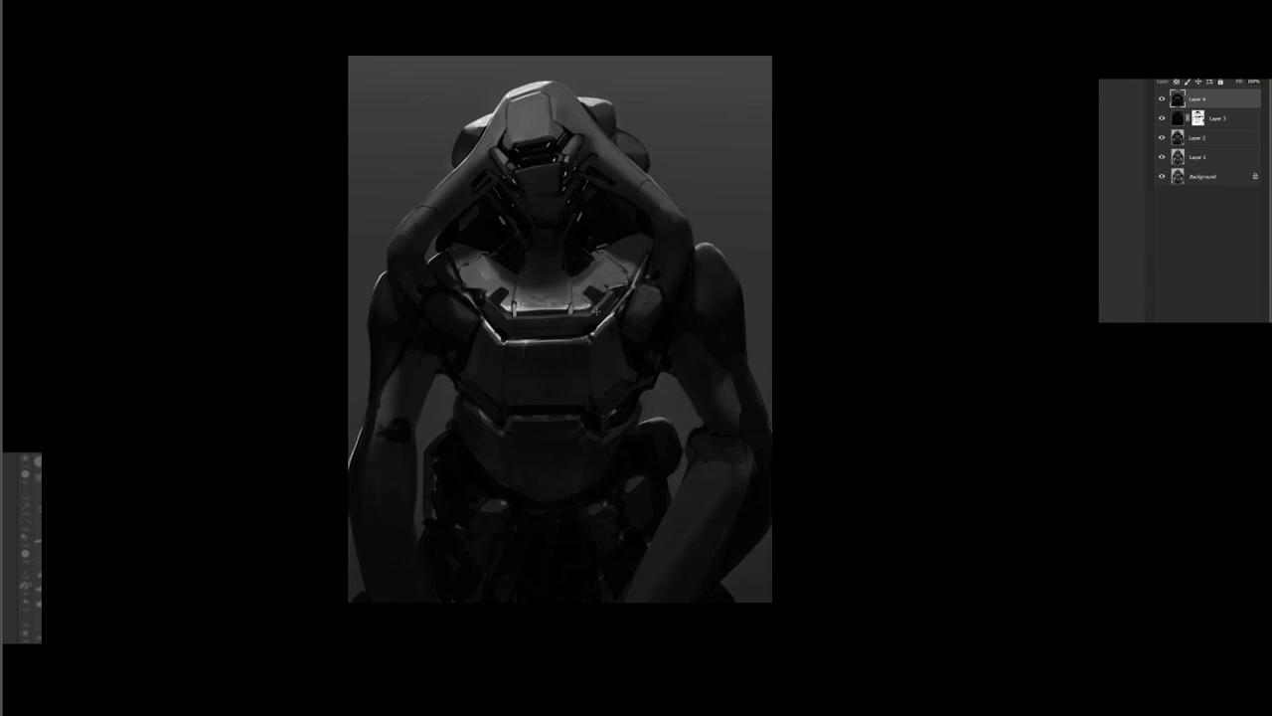
- Sample a dark grey from the waist and lay a subtle haze fading upward over the lower body, undoing the first attempts
{"action": "left_click", "coordinate": [601, 503], "text": "alt"}
{"action": "left_click_drag", "start_coordinate": [575, 603], "coordinate": [573, 457]}
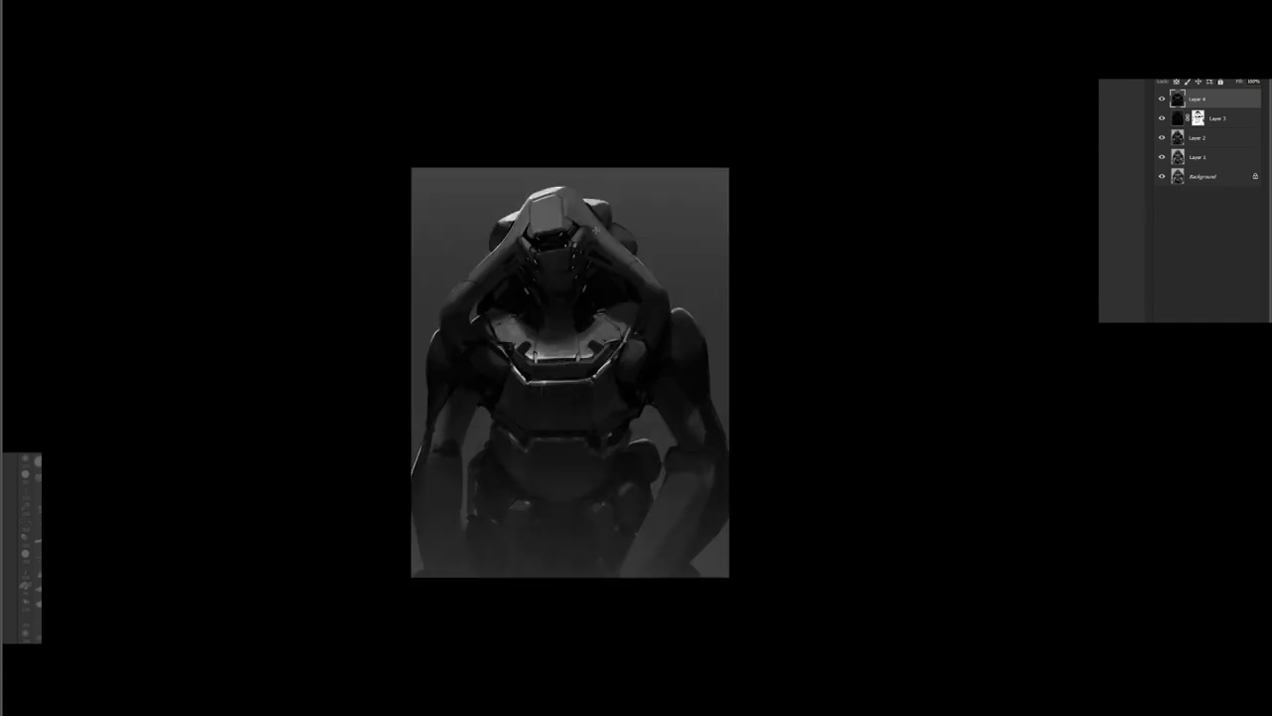
{"action": "key", "text": "ctrl+z"}
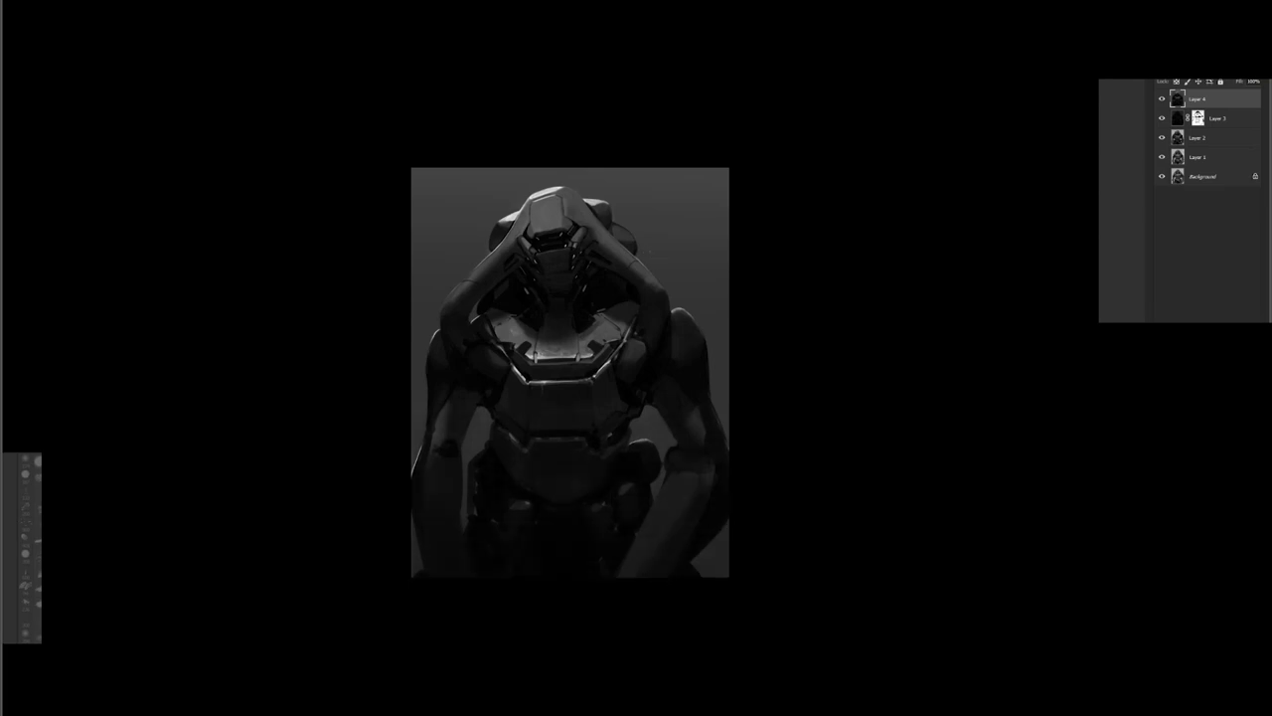
{"action": "left_click_drag", "start_coordinate": [563, 658], "coordinate": [547, 437]}
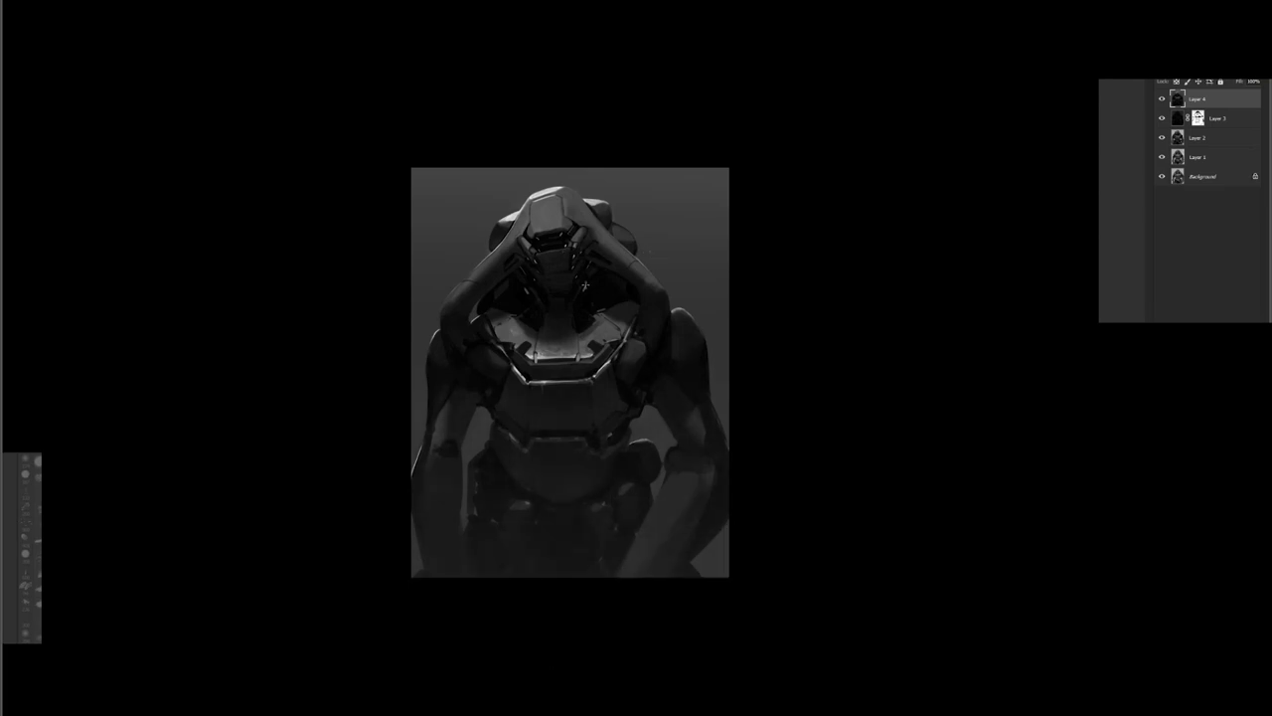
{"action": "key", "text": "ctrl+z"}
{"action": "mouse_move", "coordinate": [560, 649]}
{"action": "left_mouse_down"}
{"action": "mouse_move", "coordinate": [541, 505]}
{"action": "mouse_move", "coordinate": [537, 621]}
{"action": "mouse_move", "coordinate": [544, 400]}
{"action": "left_mouse_up"}
{"action": "left_click_drag", "start_coordinate": [560, 625], "coordinate": [565, 384]}
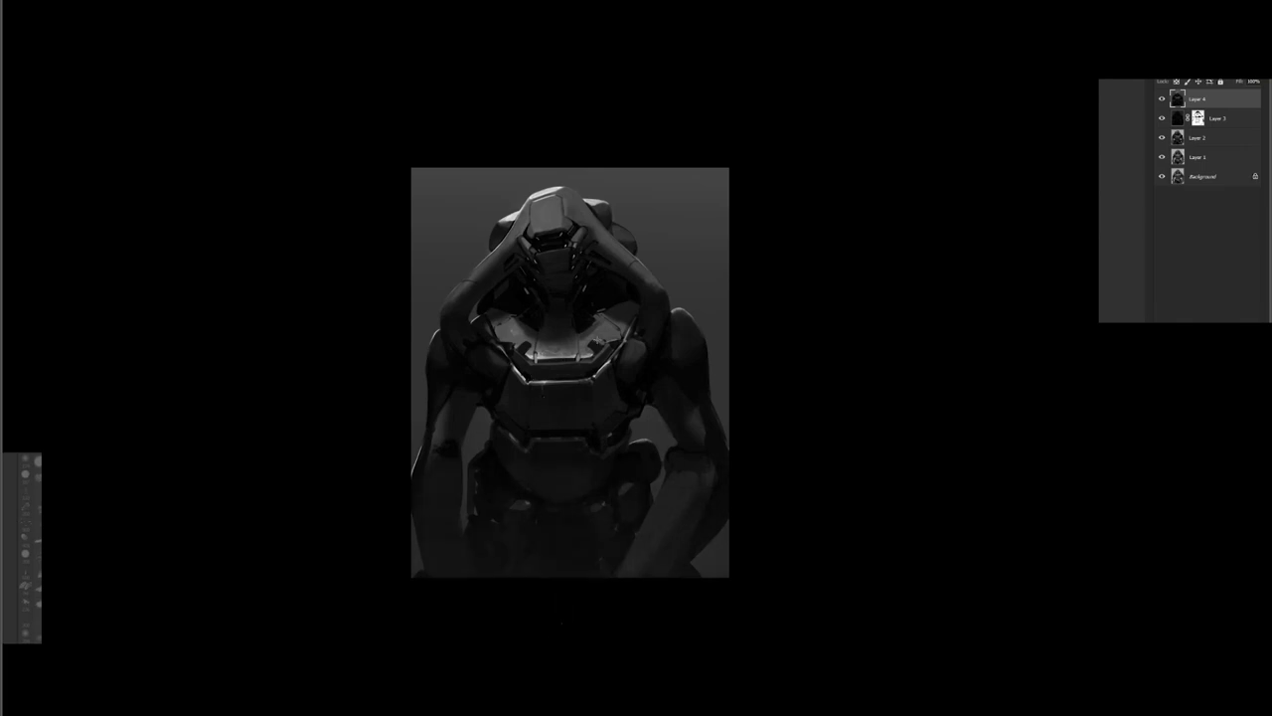
{"action": "left_click_drag", "start_coordinate": [572, 118], "coordinate": [570, 214]}
{"action": "key", "text": "ctrl+z"}
{"action": "left_click_drag", "start_coordinate": [563, 122], "coordinate": [567, 296]}
{"action": "key", "text": "ctrl+z"}
{"action": "left_click_drag", "start_coordinate": [555, 137], "coordinate": [562, 367]}
{"action": "key", "text": "ctrl+z"}
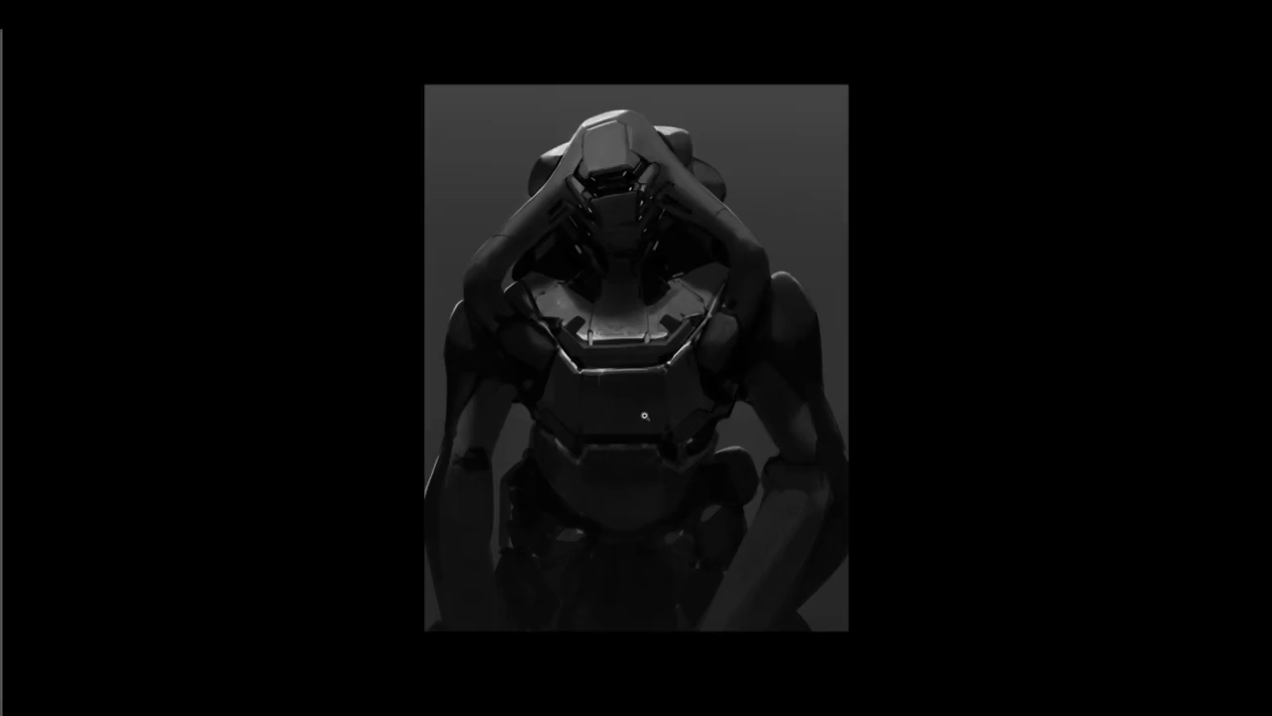
- Examine the figure up close and as a whole in full-screen view, then return to the standard workspace
{"action": "key", "text": "f"}
{"action": "key", "text": "f"}
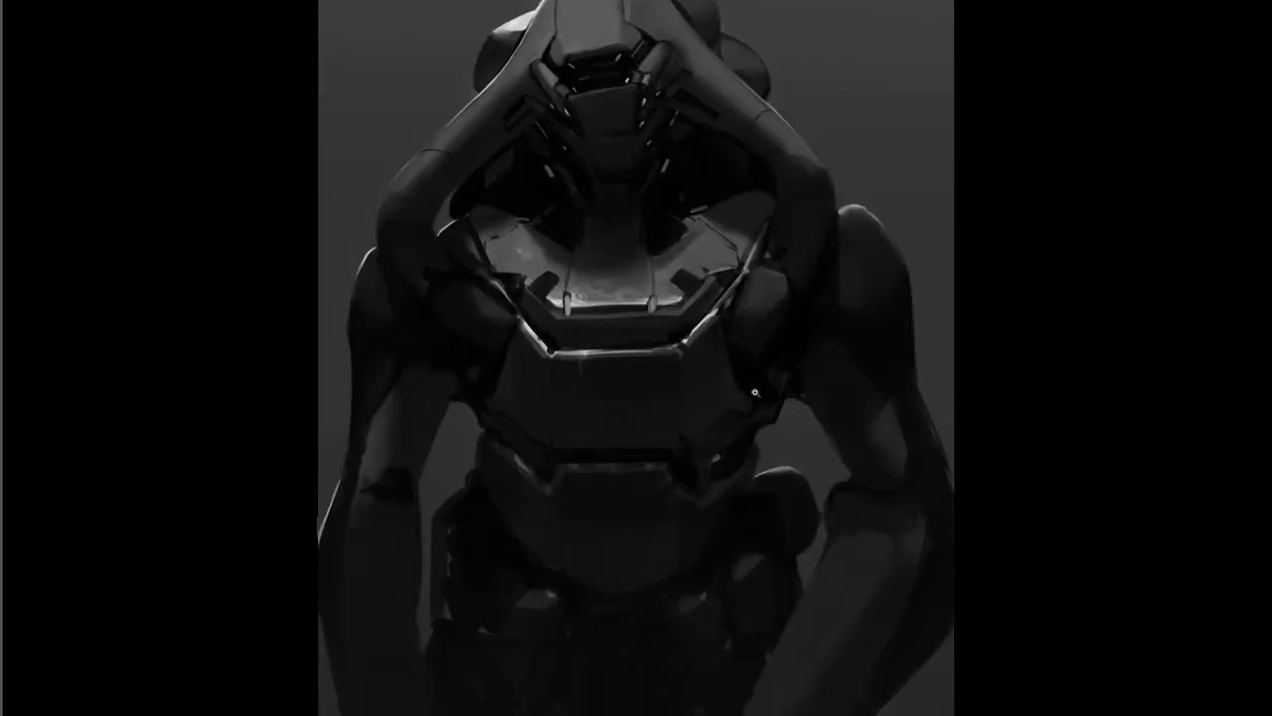
{"action": "scroll", "coordinate": [756, 393], "scroll_direction": "down", "scroll_amount": 1}
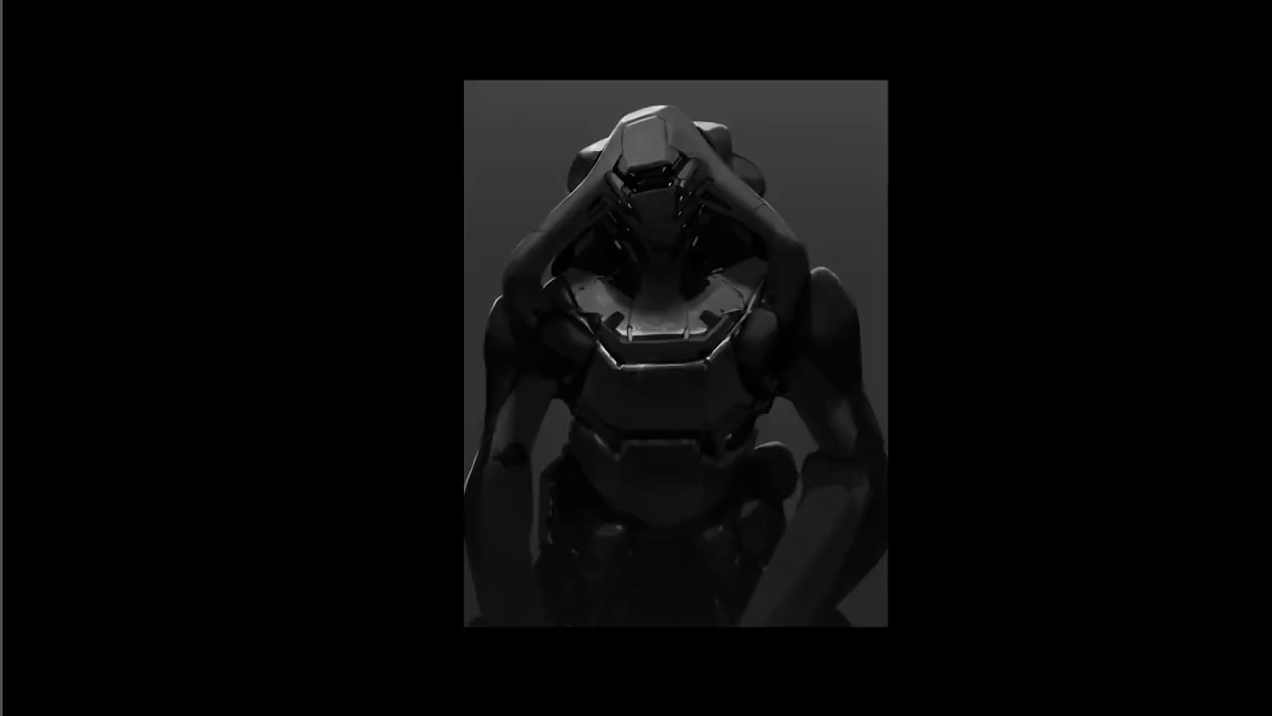
{"action": "key", "text": "f"}
{"action": "key", "text": "f"}
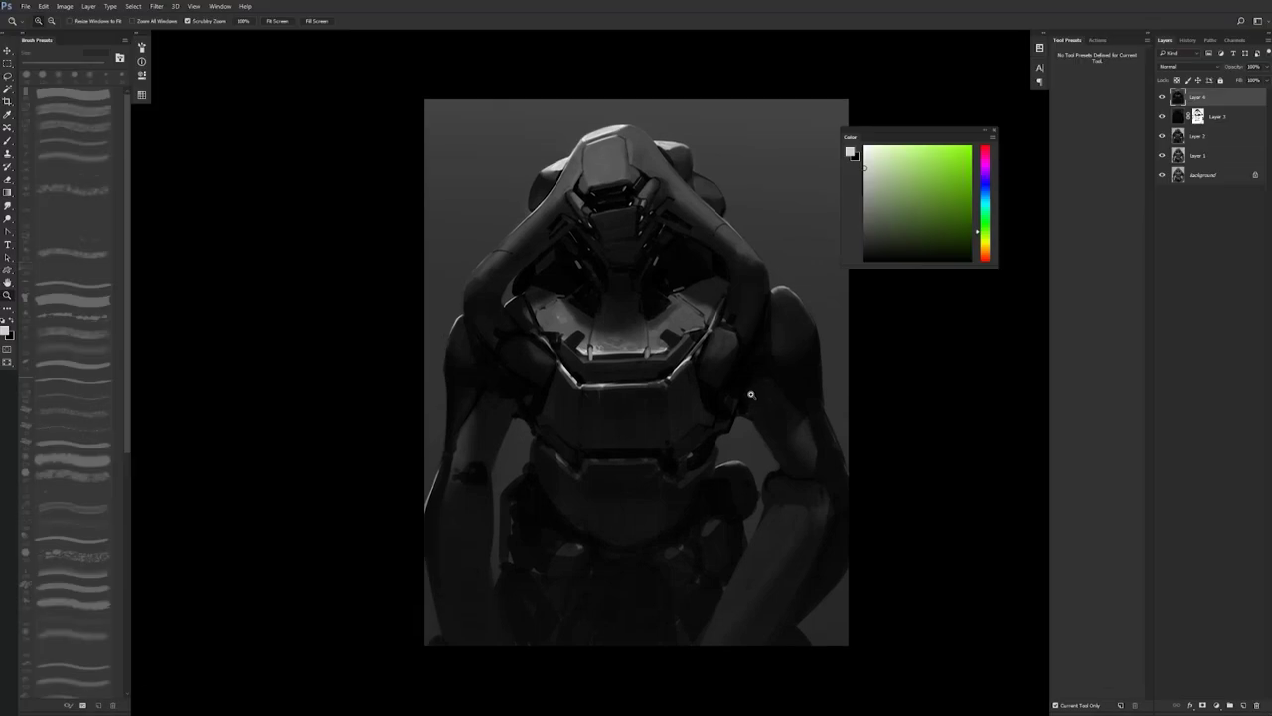
{"action": "key", "text": "f"}
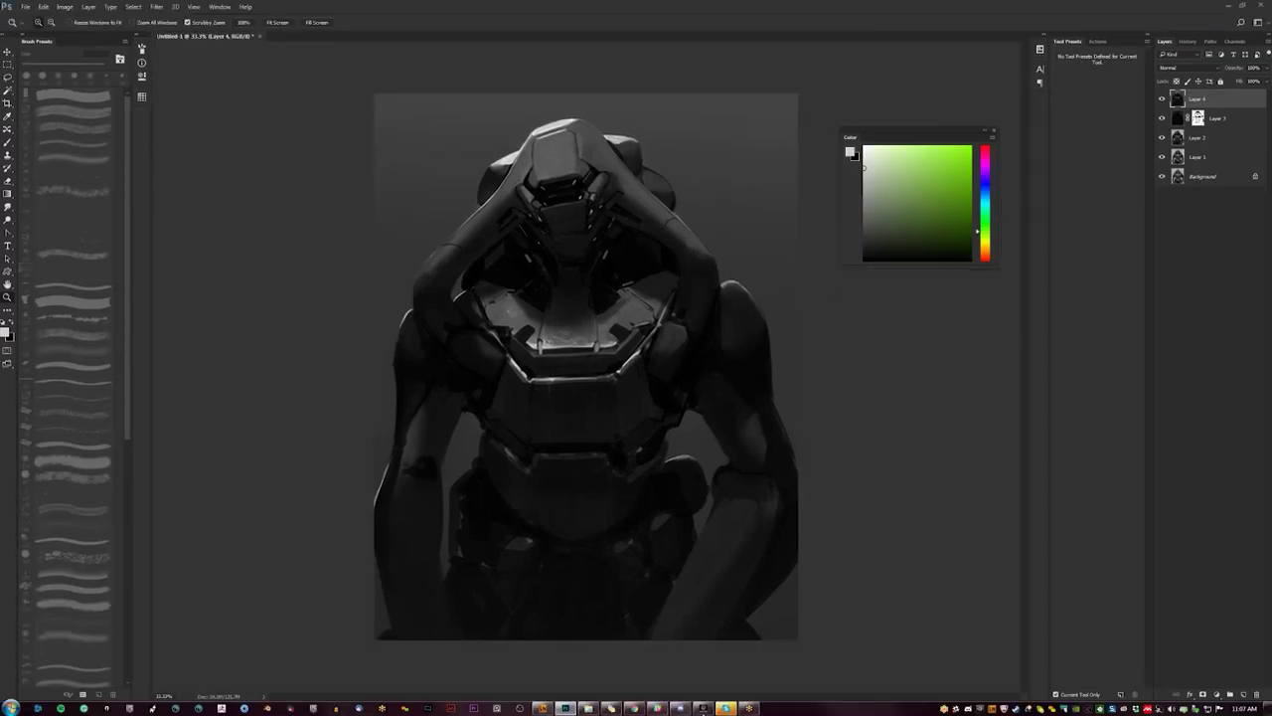